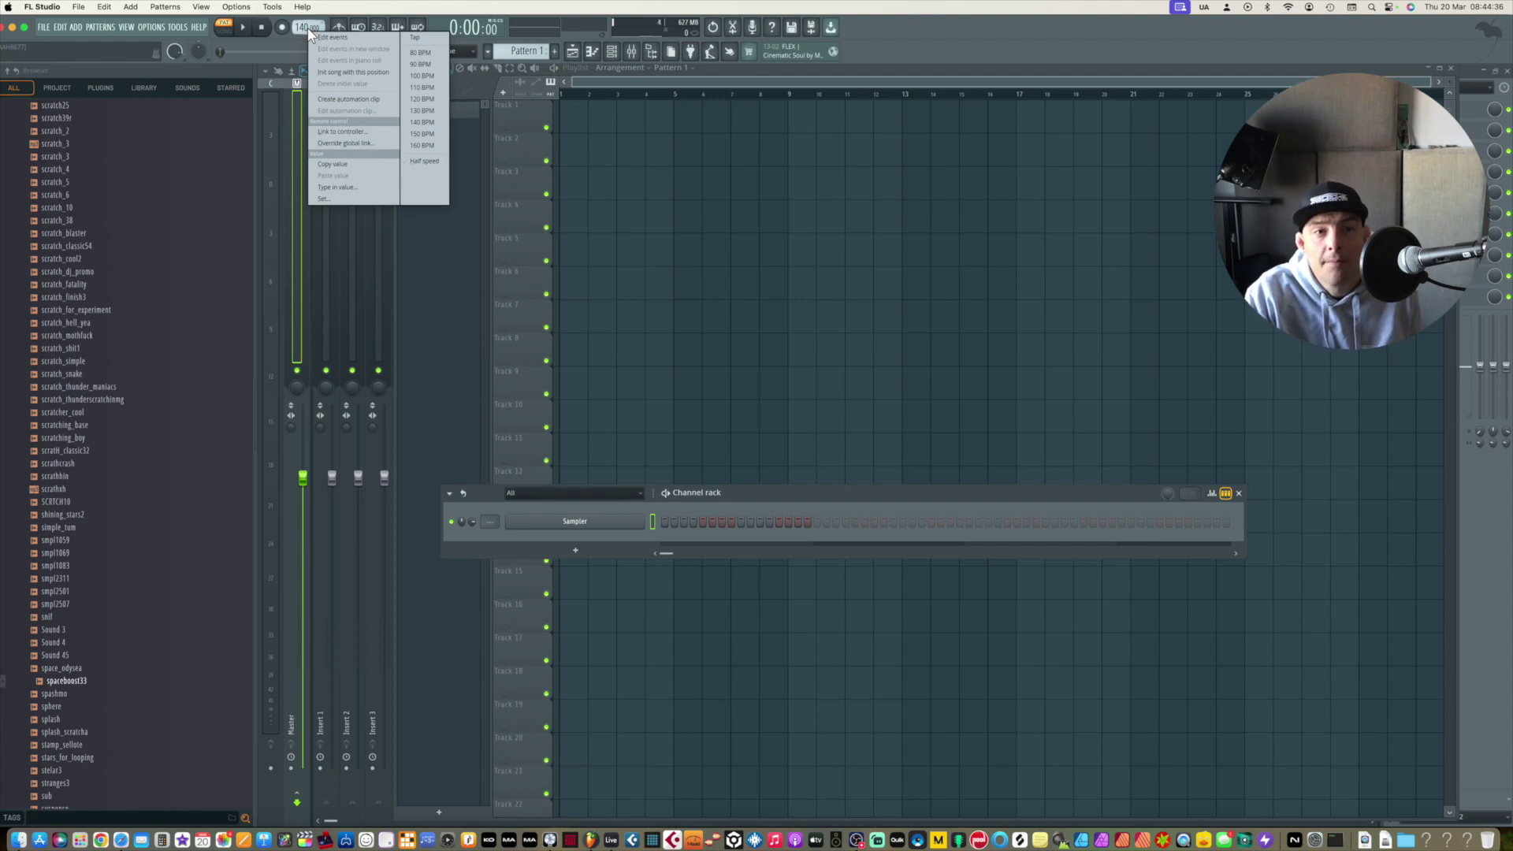
Type 133.333 as FL Studio's exact tempo, then switch to Ableton Live.
click(361, 189)
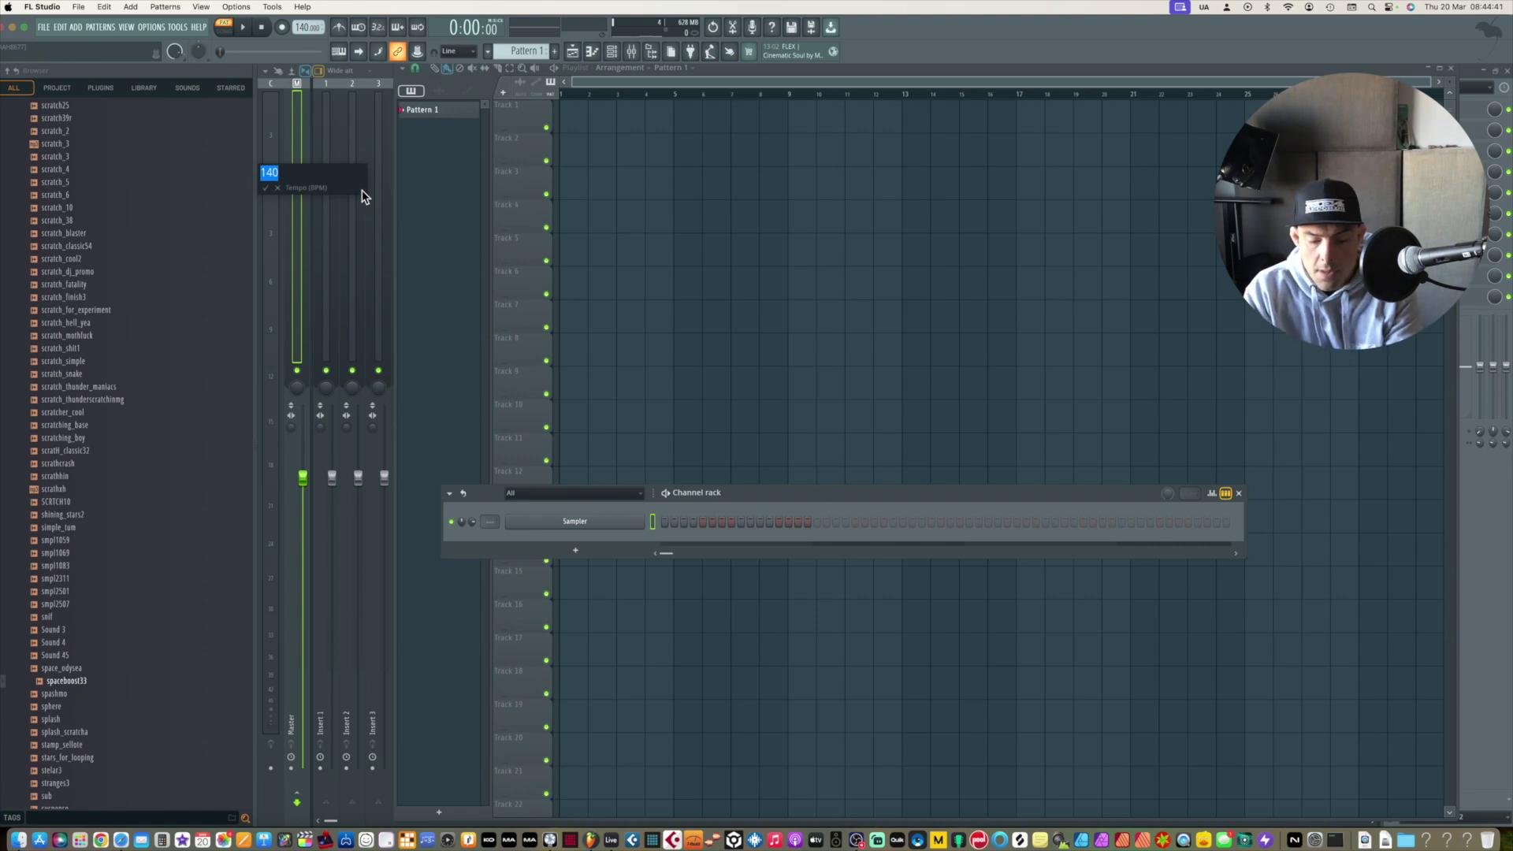
text(133)
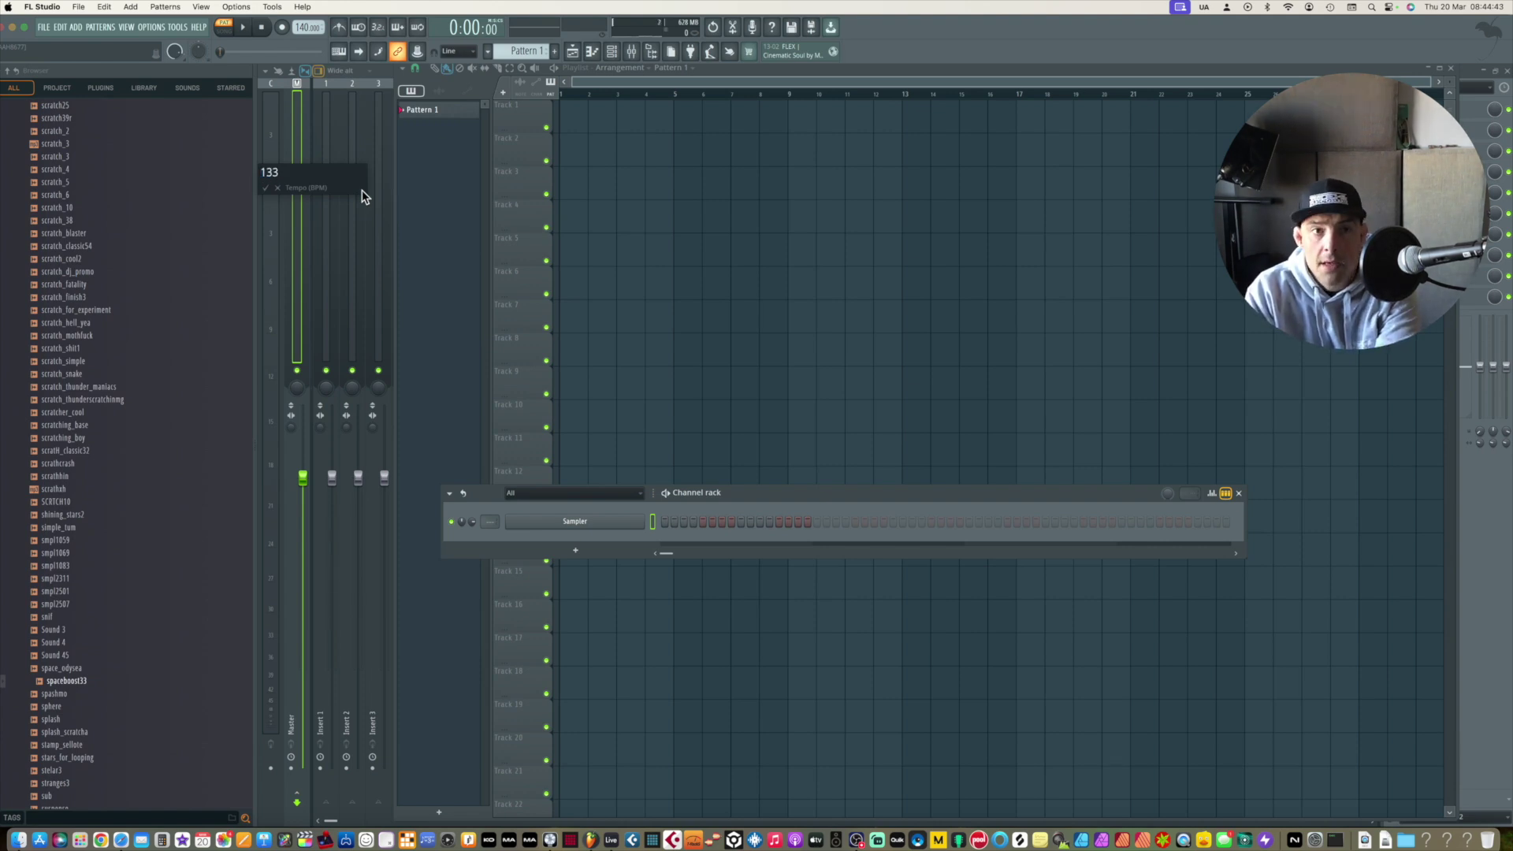
text(.333333)
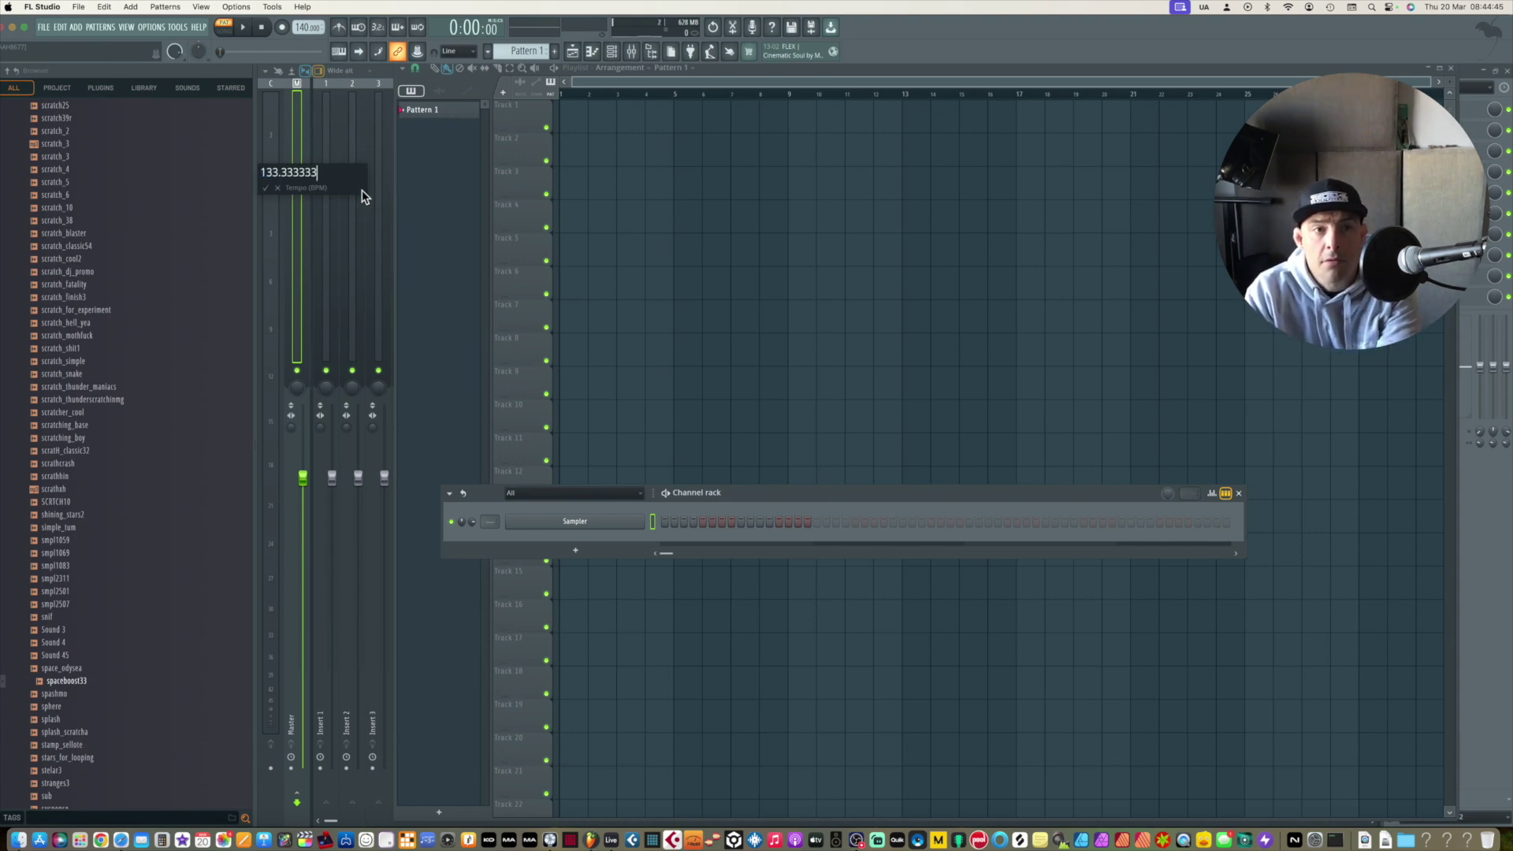
key(Return)
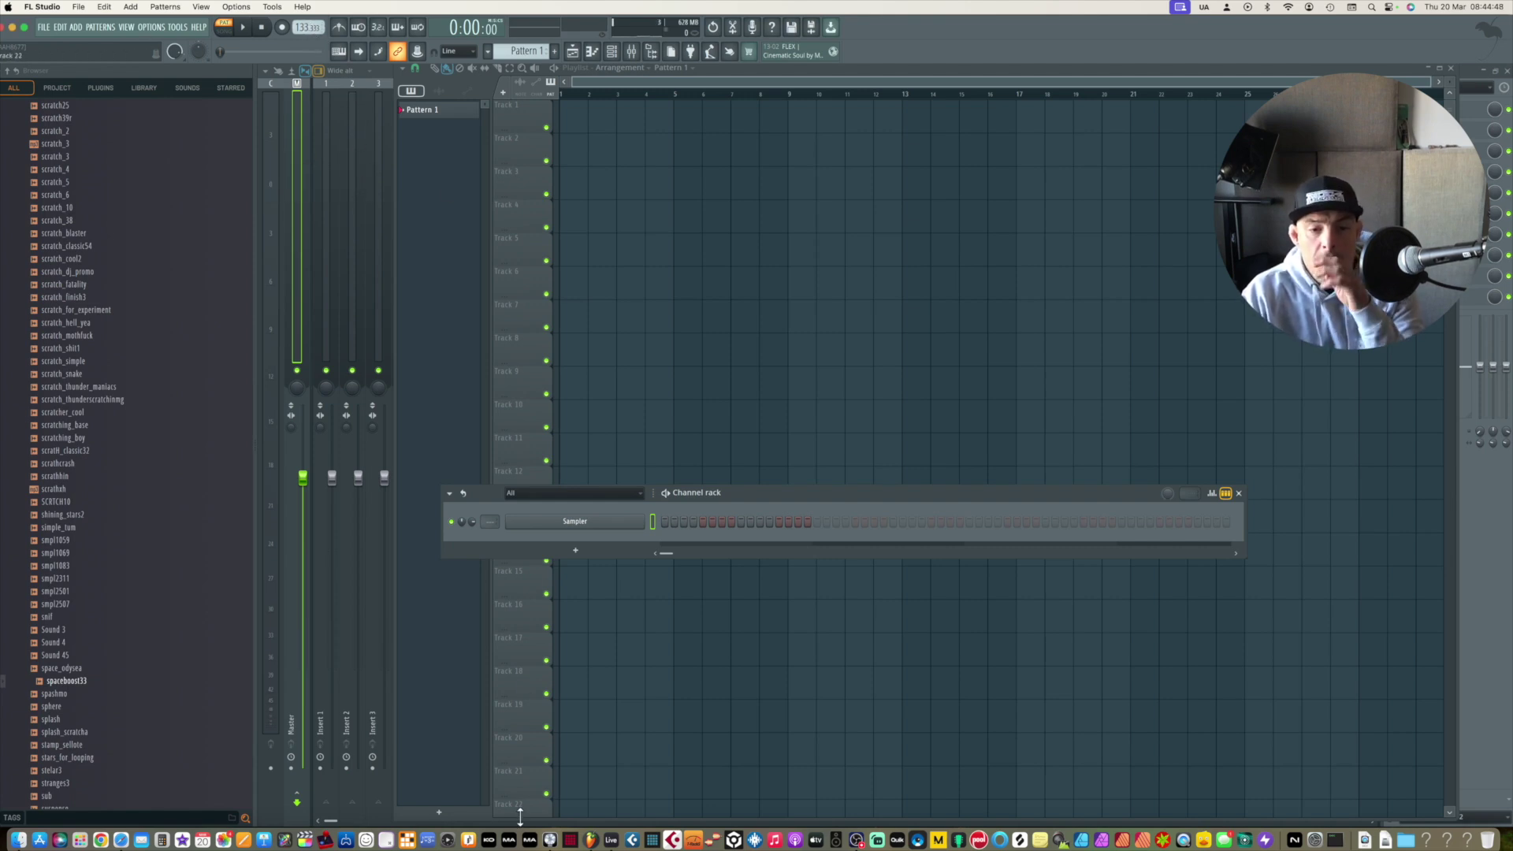
click(611, 840)
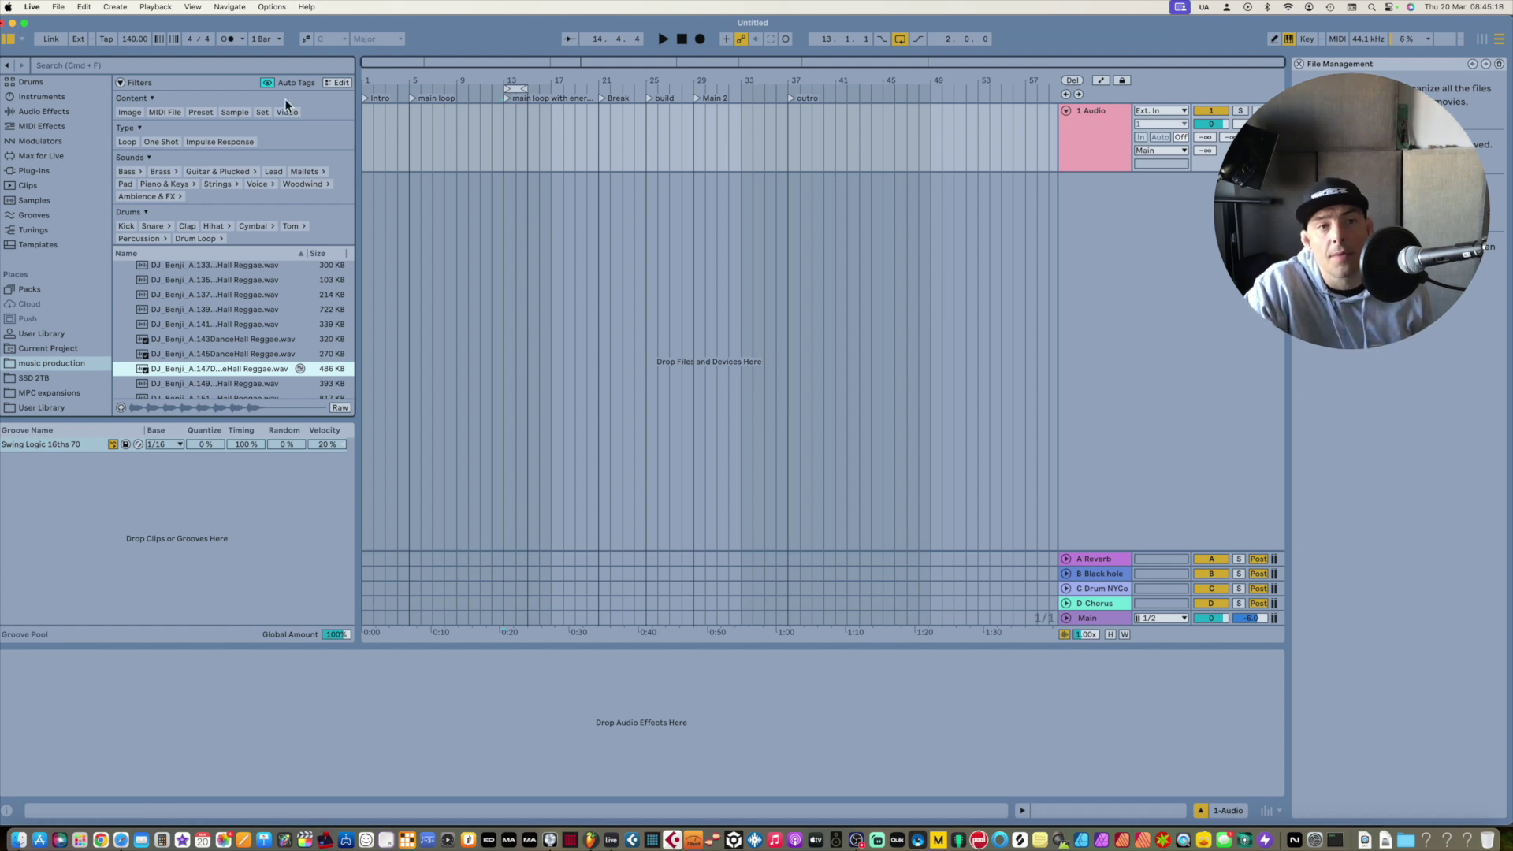
Enter 133.33 BPM in Live's control-bar tempo field, then switch to Logic Pro.
drag(130, 43, 125, 40)
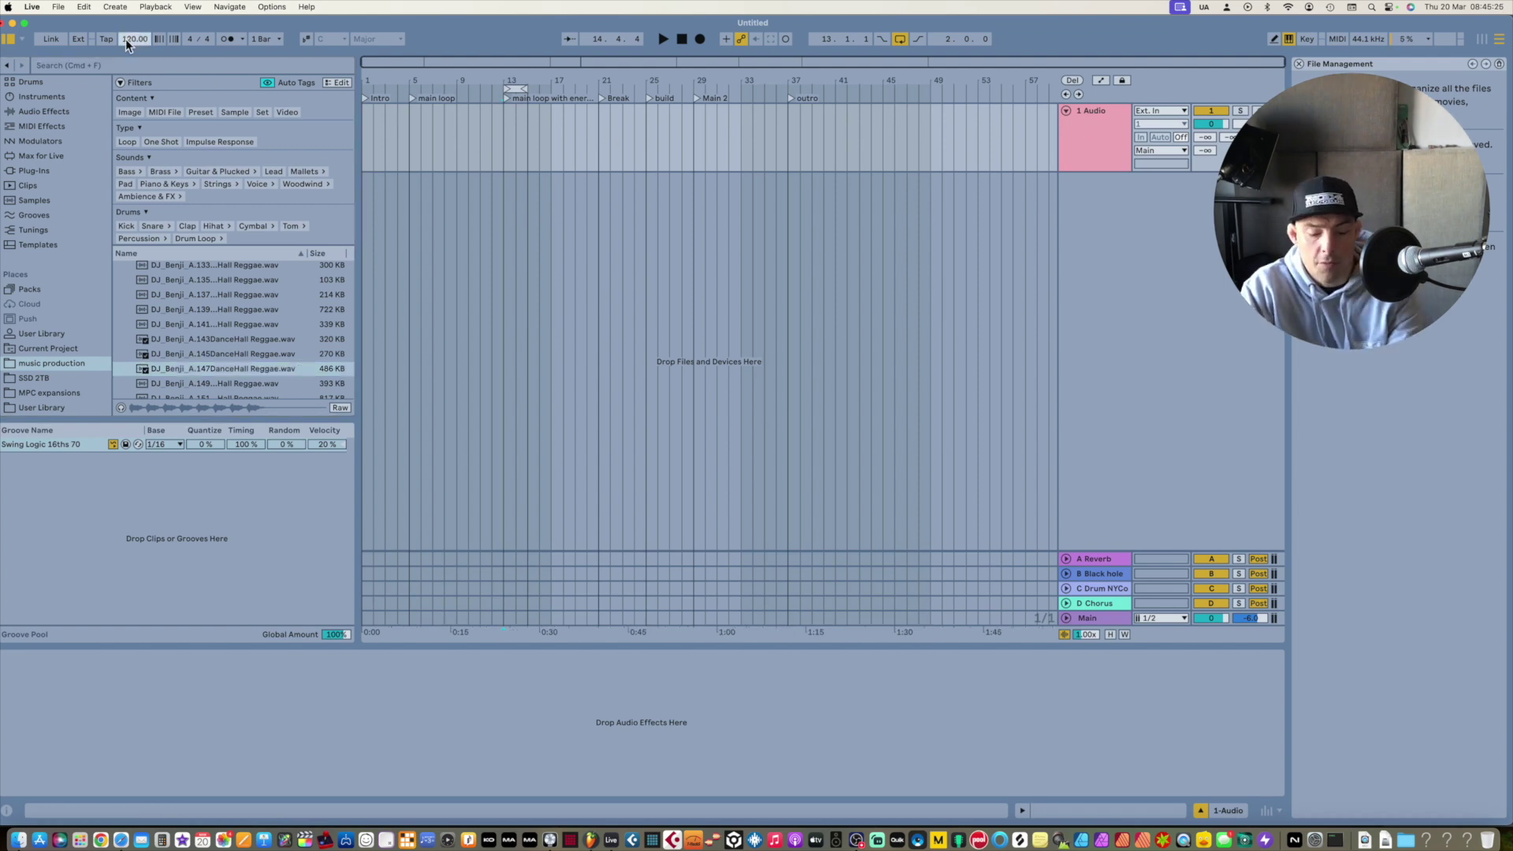
text(1333333)
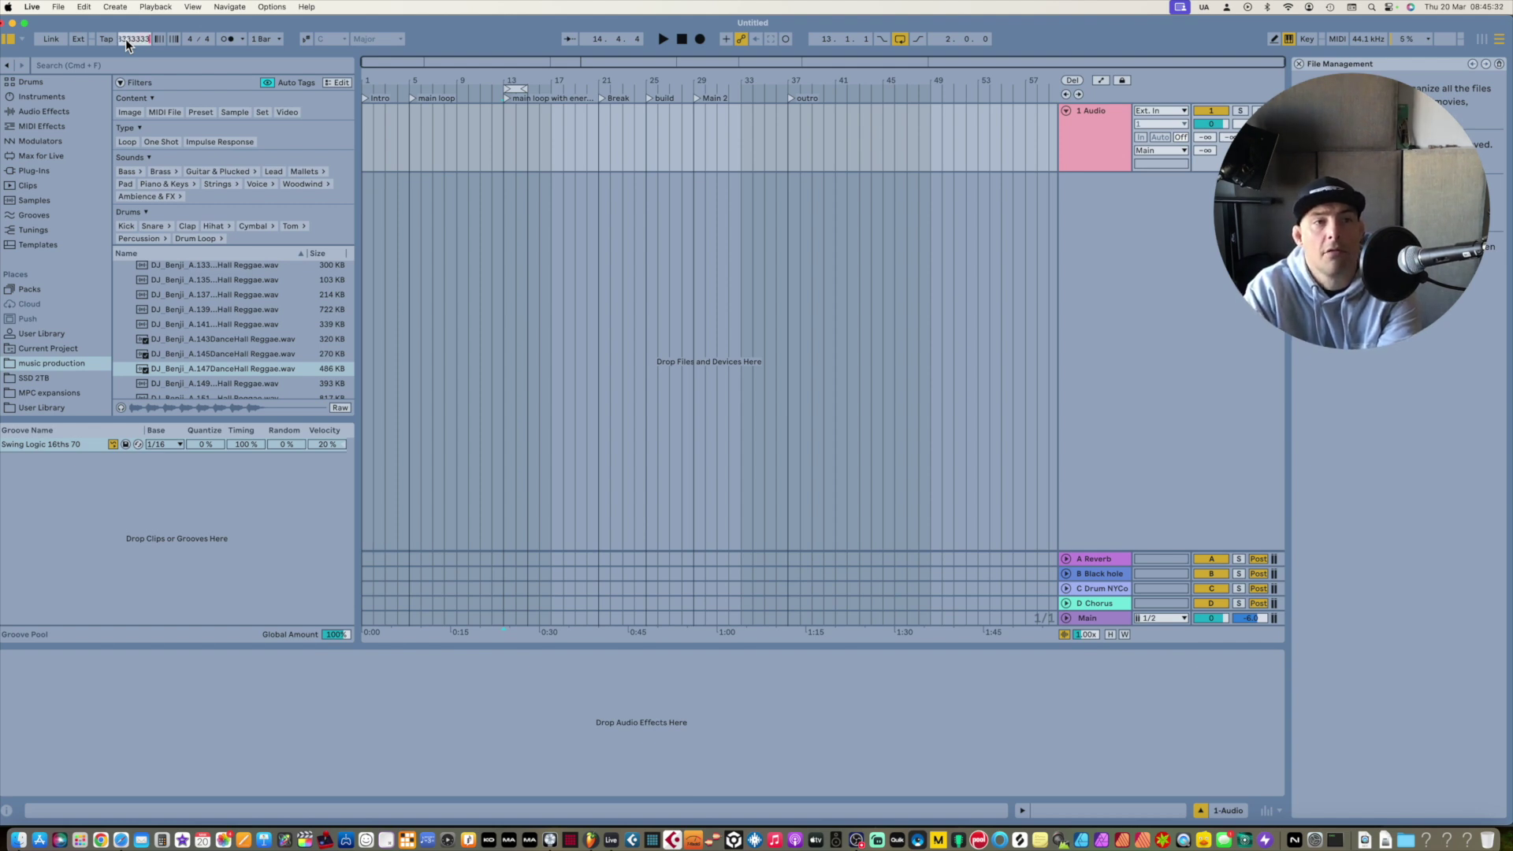
key(Return)
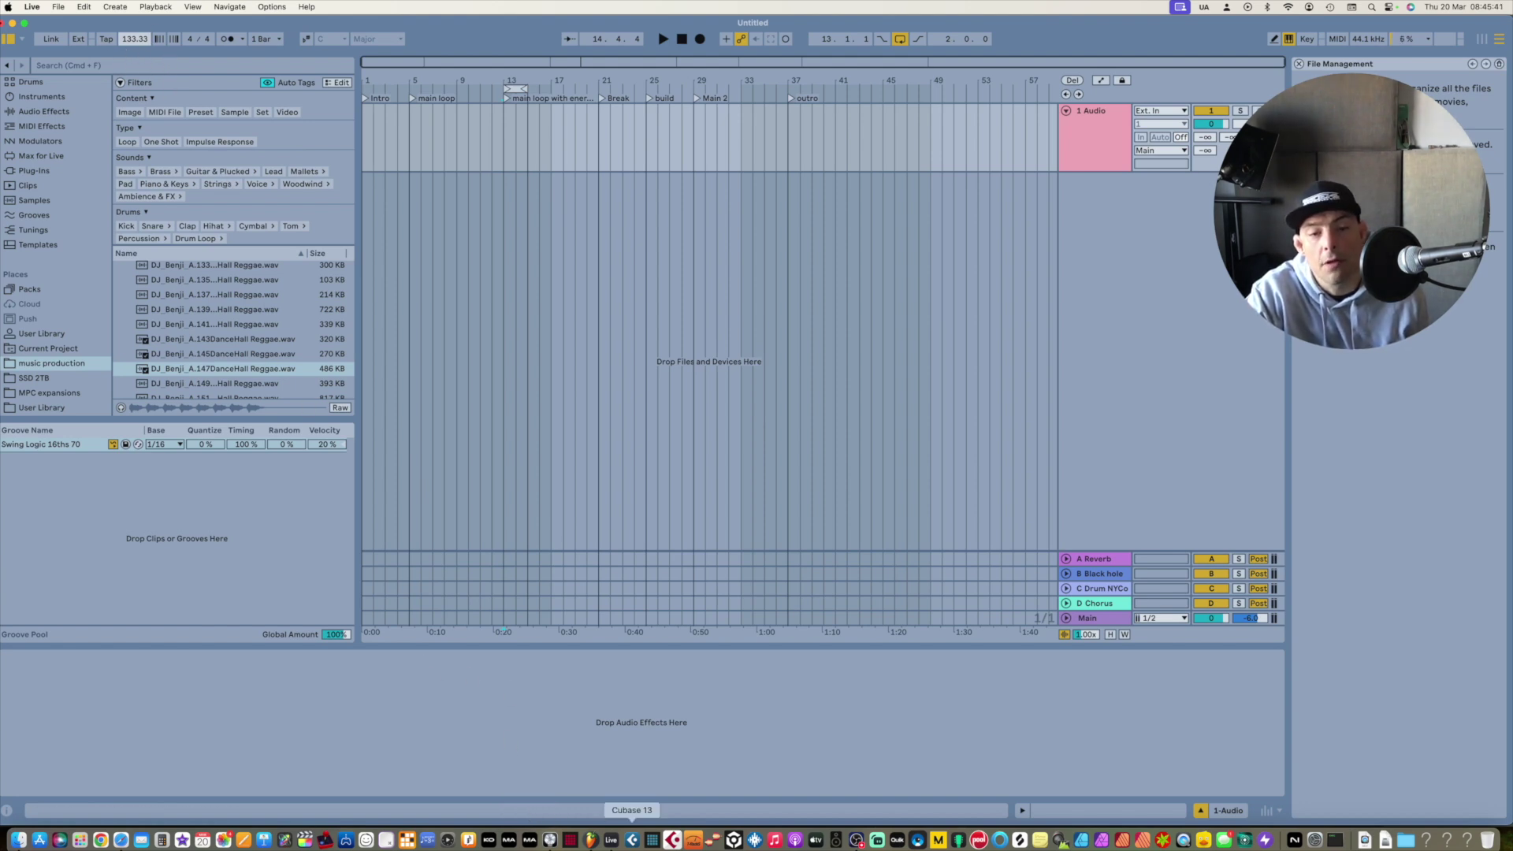
click(550, 841)
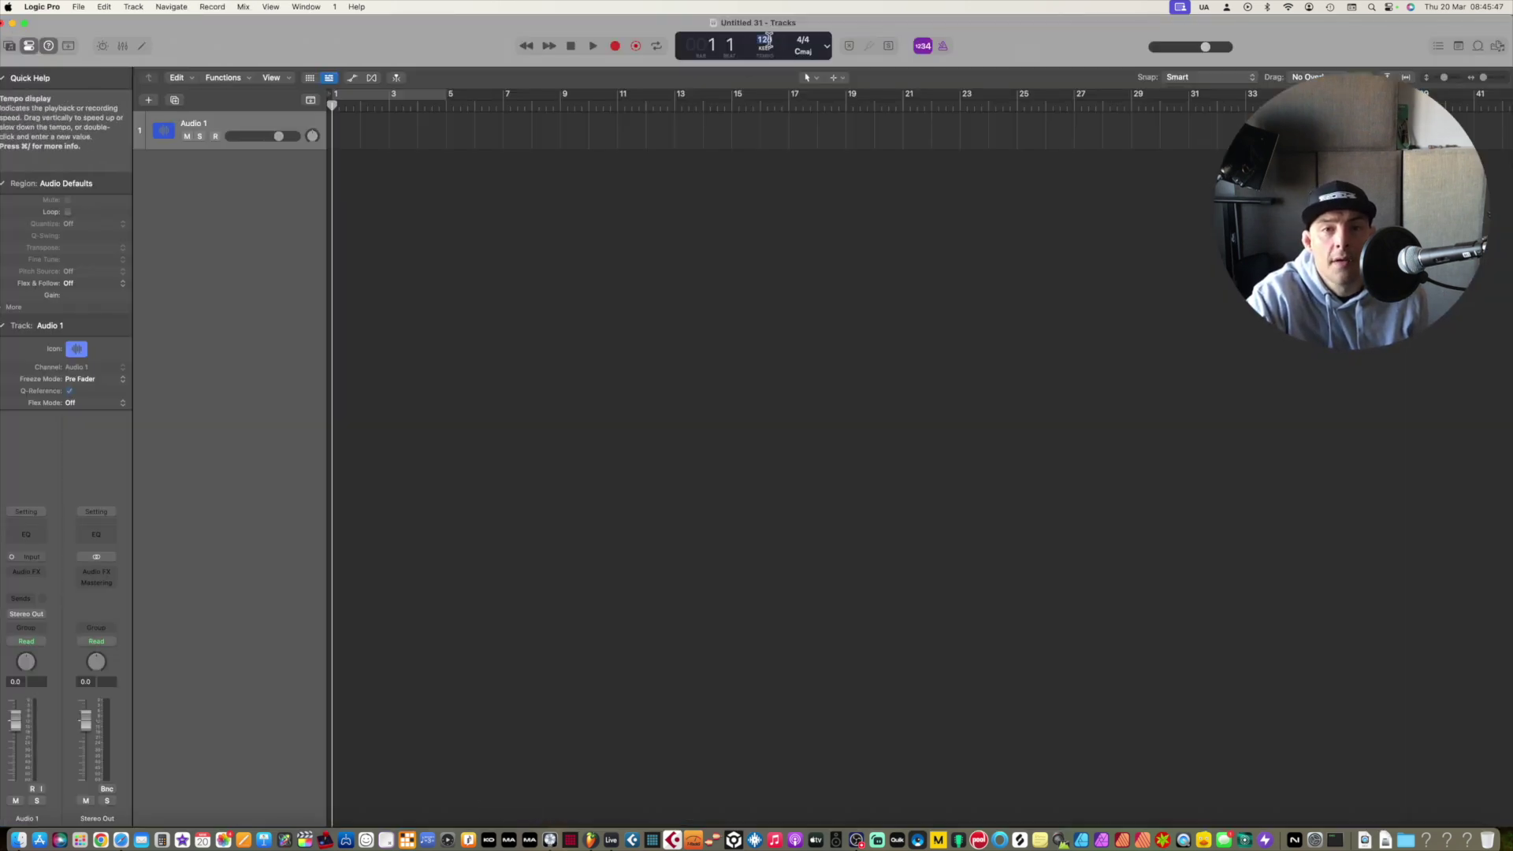
Enter 133.3333 BPM as Logic Pro's project tempo, then return to FL Studio.
text(13)
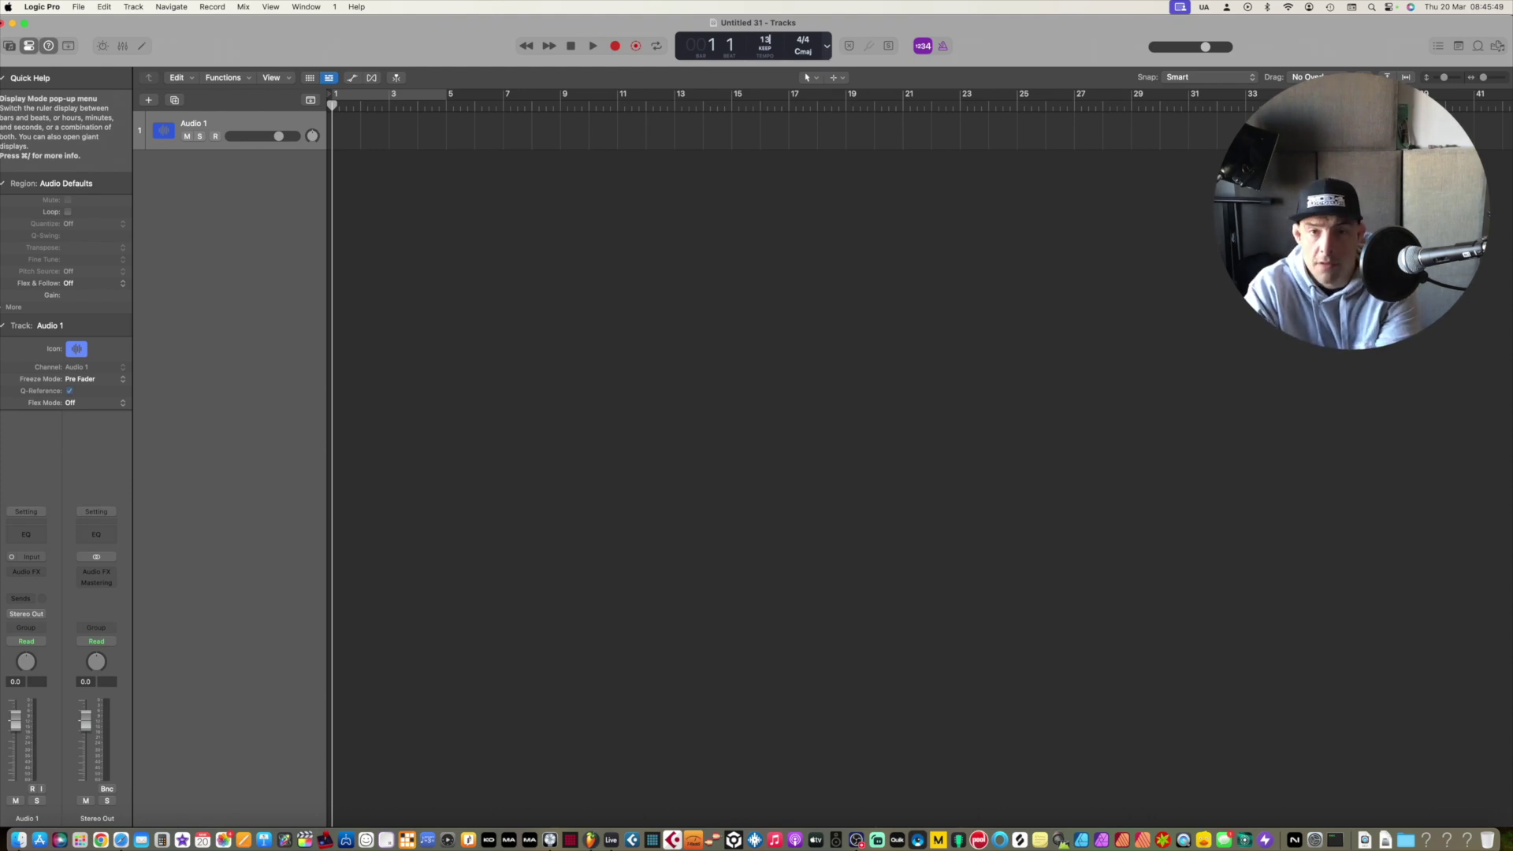
text(.3333333)
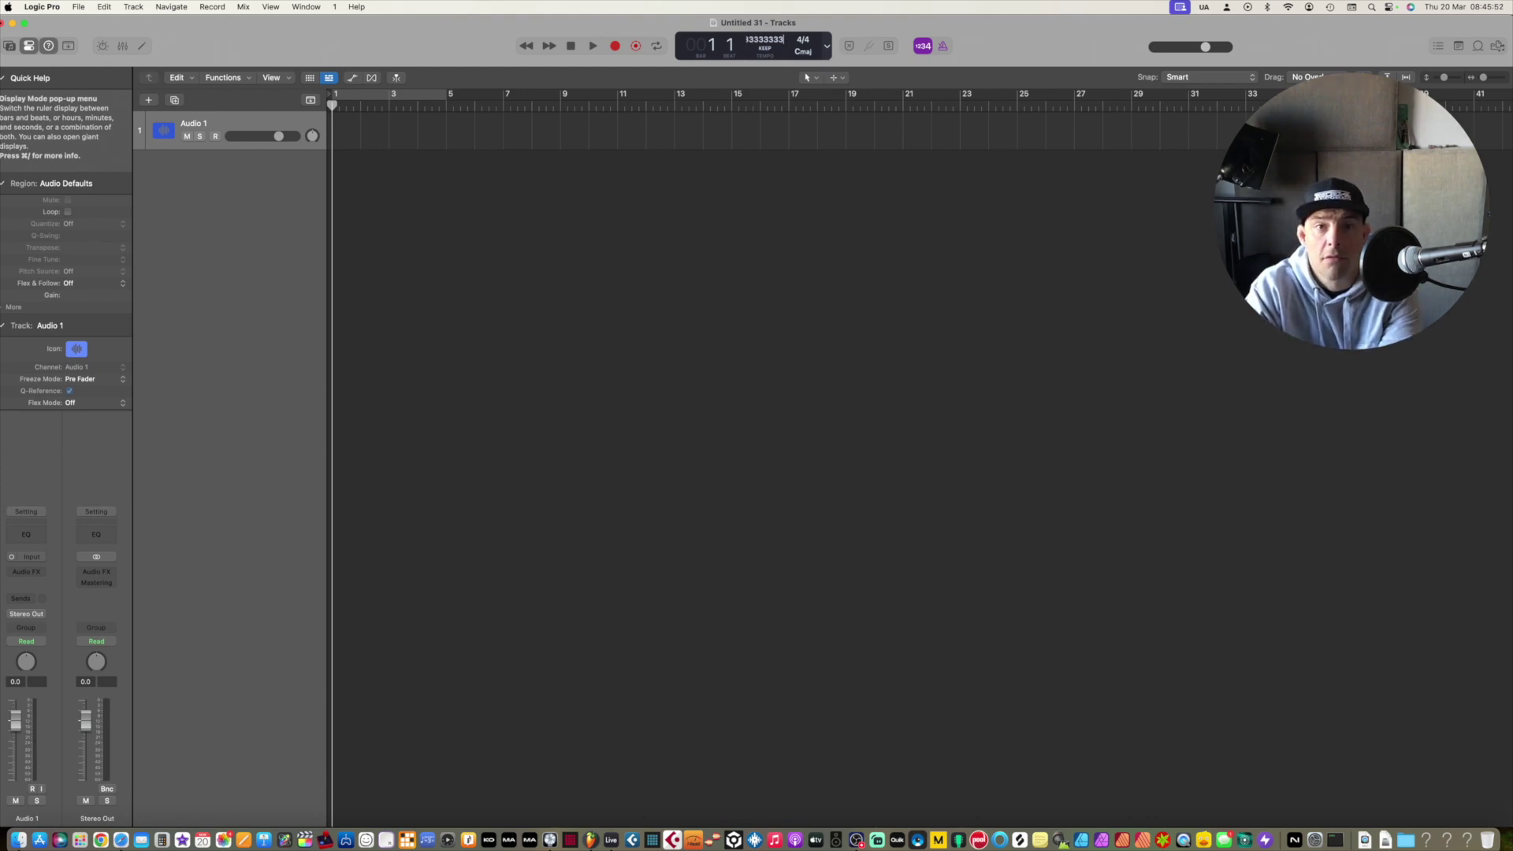
key(Return)
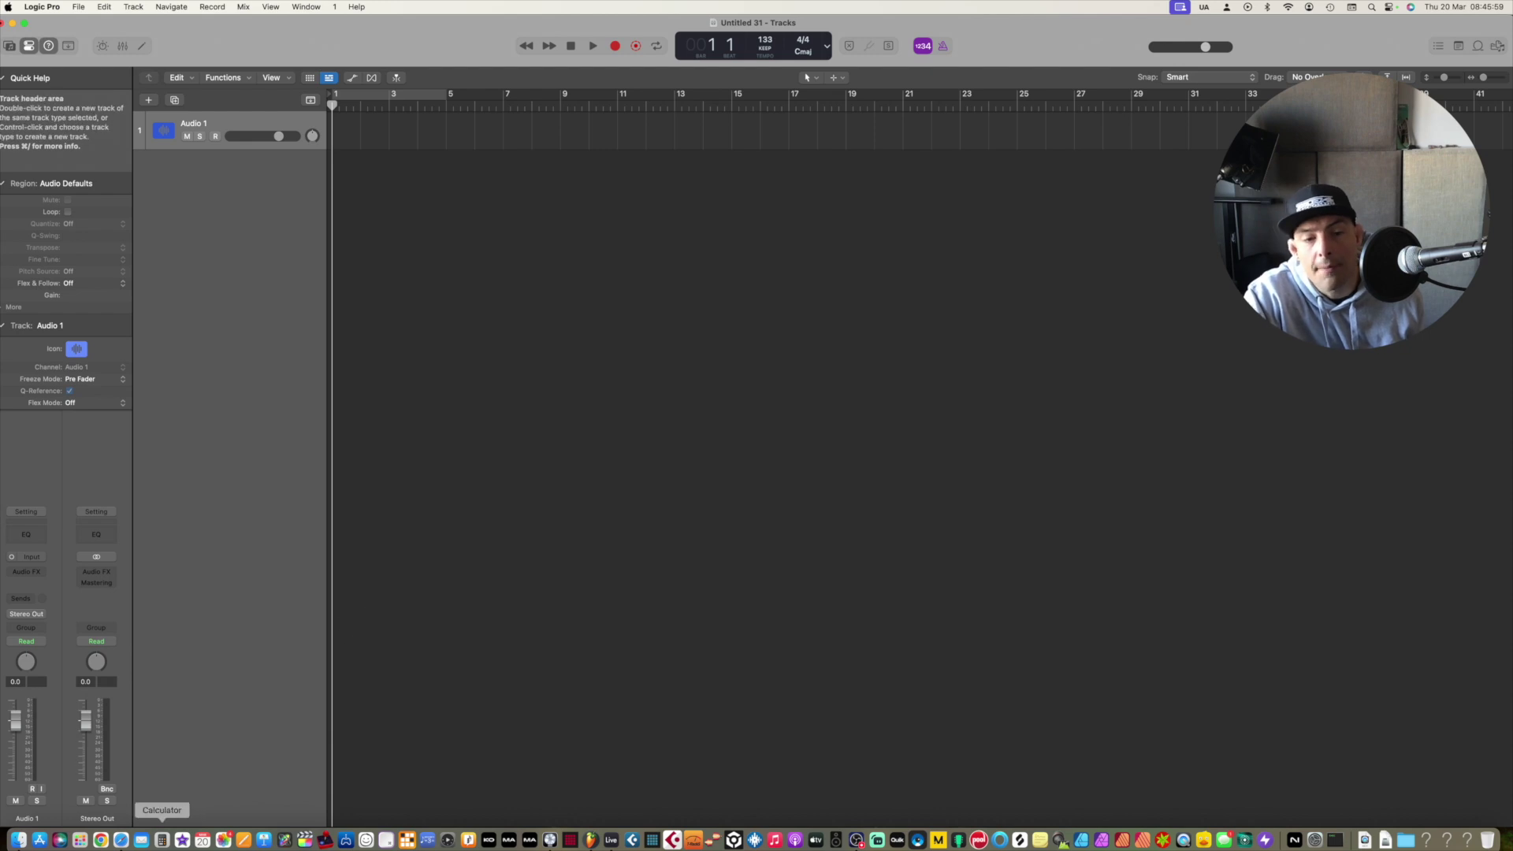
click(591, 840)
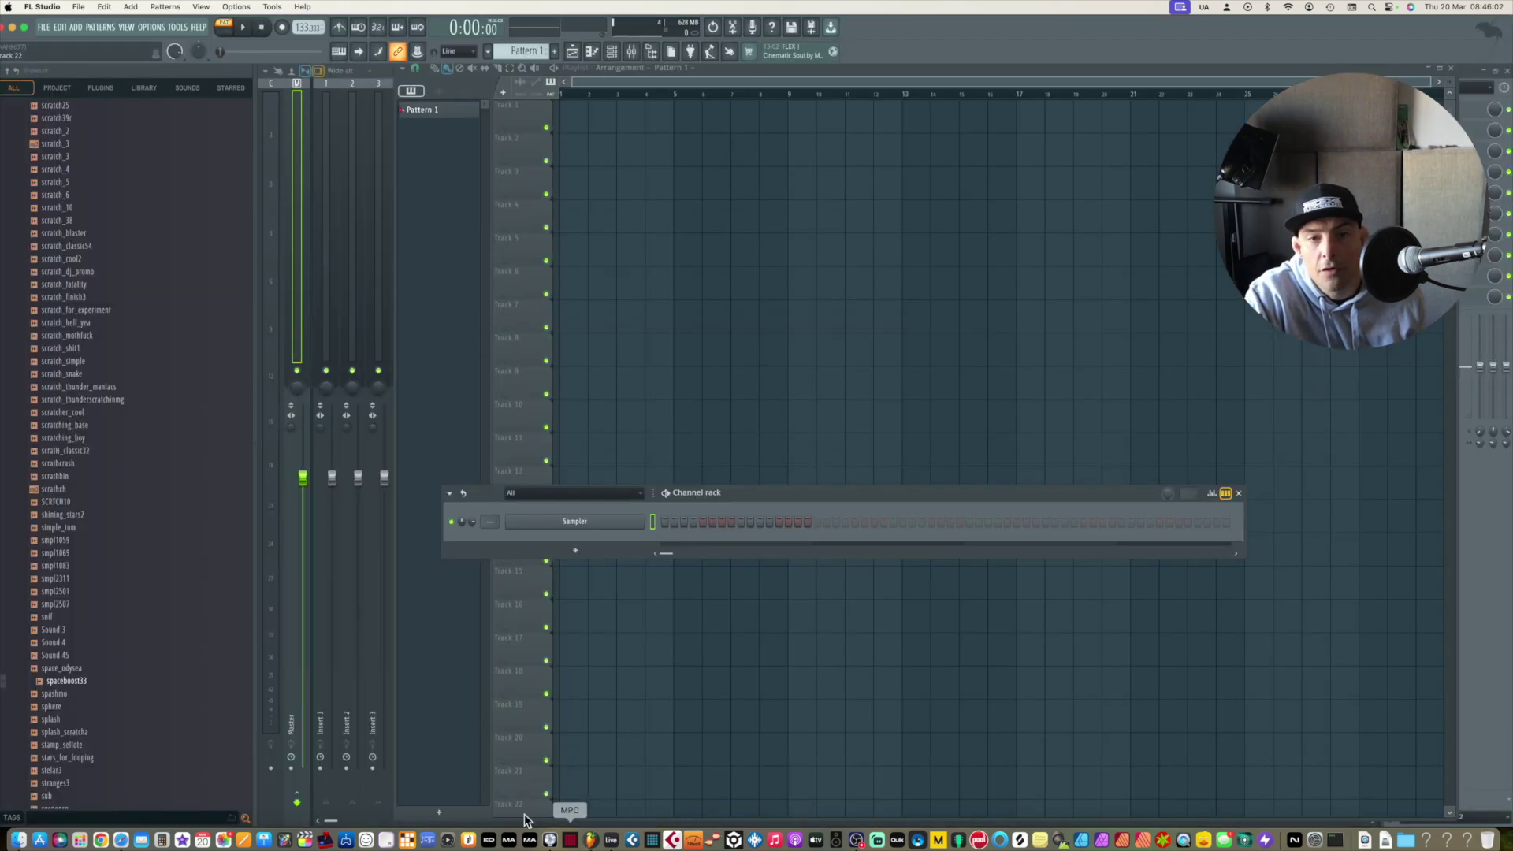
click(1239, 494)
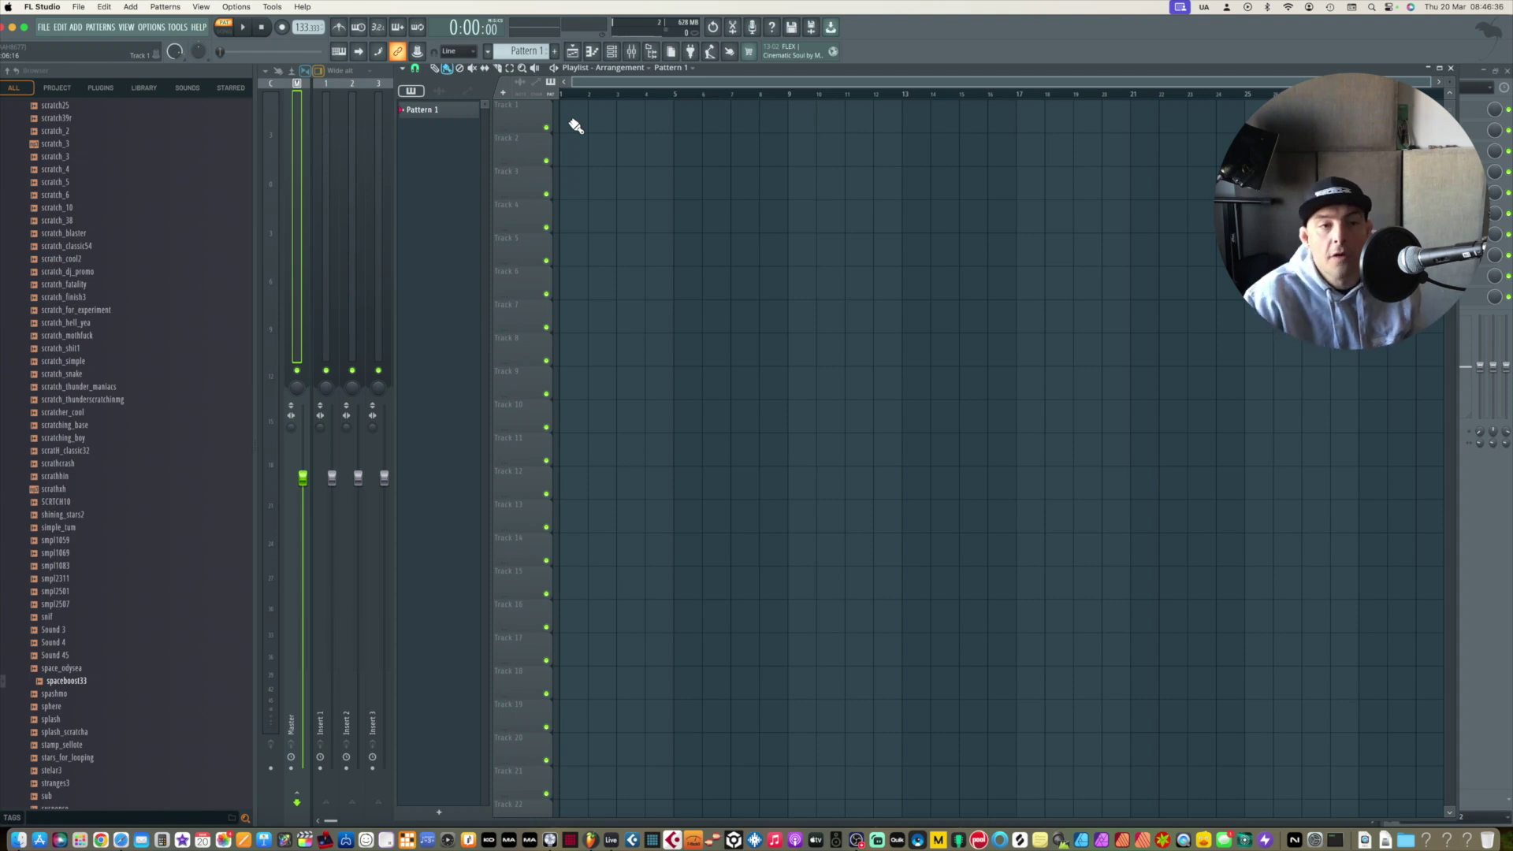
scroll(130, 262, up, 10)
scroll(130, 262, up, 15)
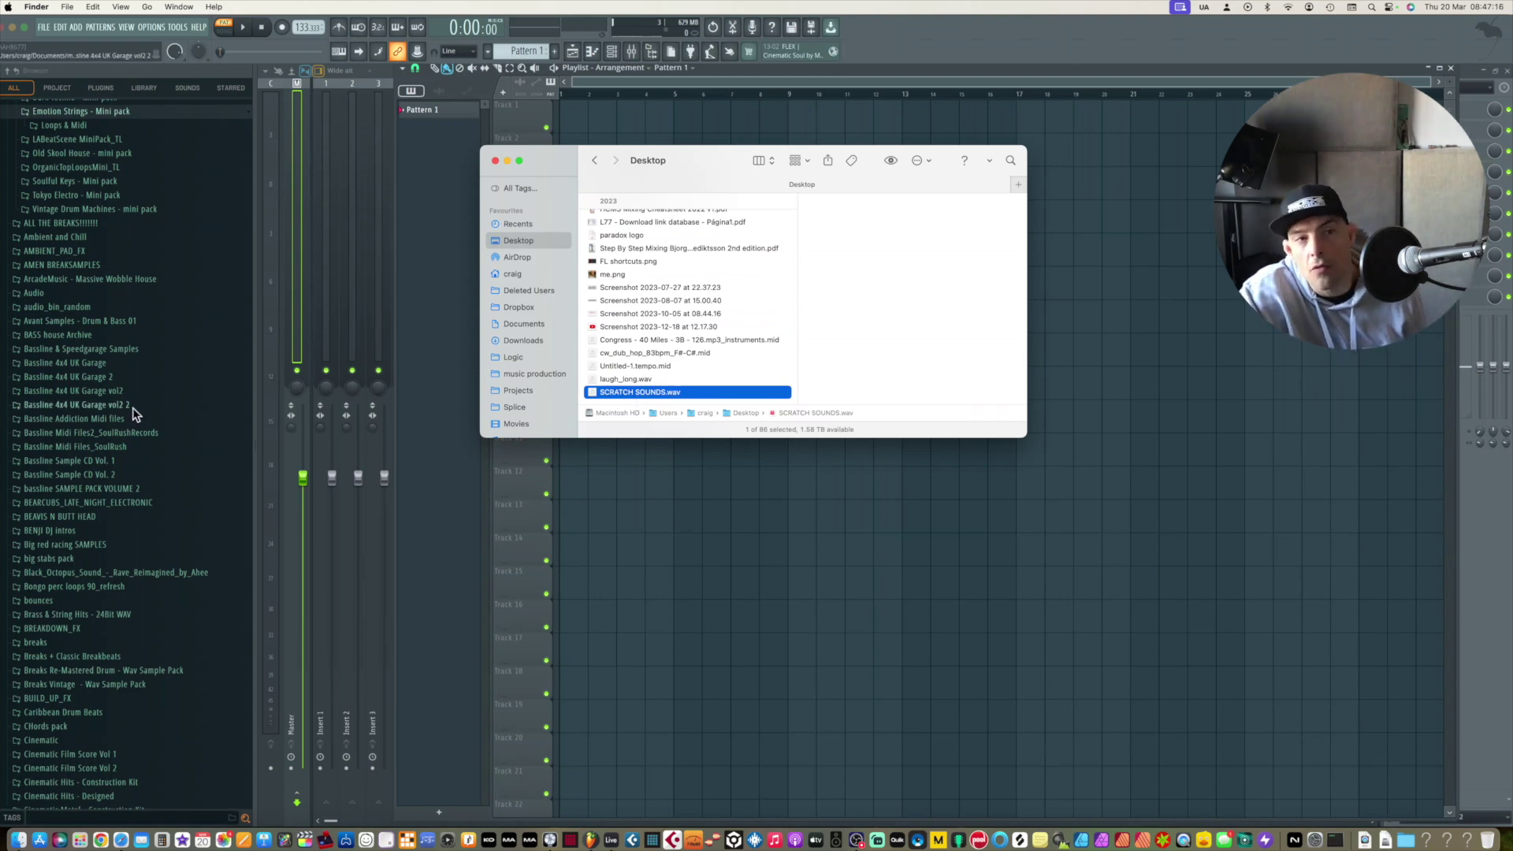
Preview SCRATCH SOUNDS.wav from the Desktop in Quick Look.
scroll(132, 408, up, 15)
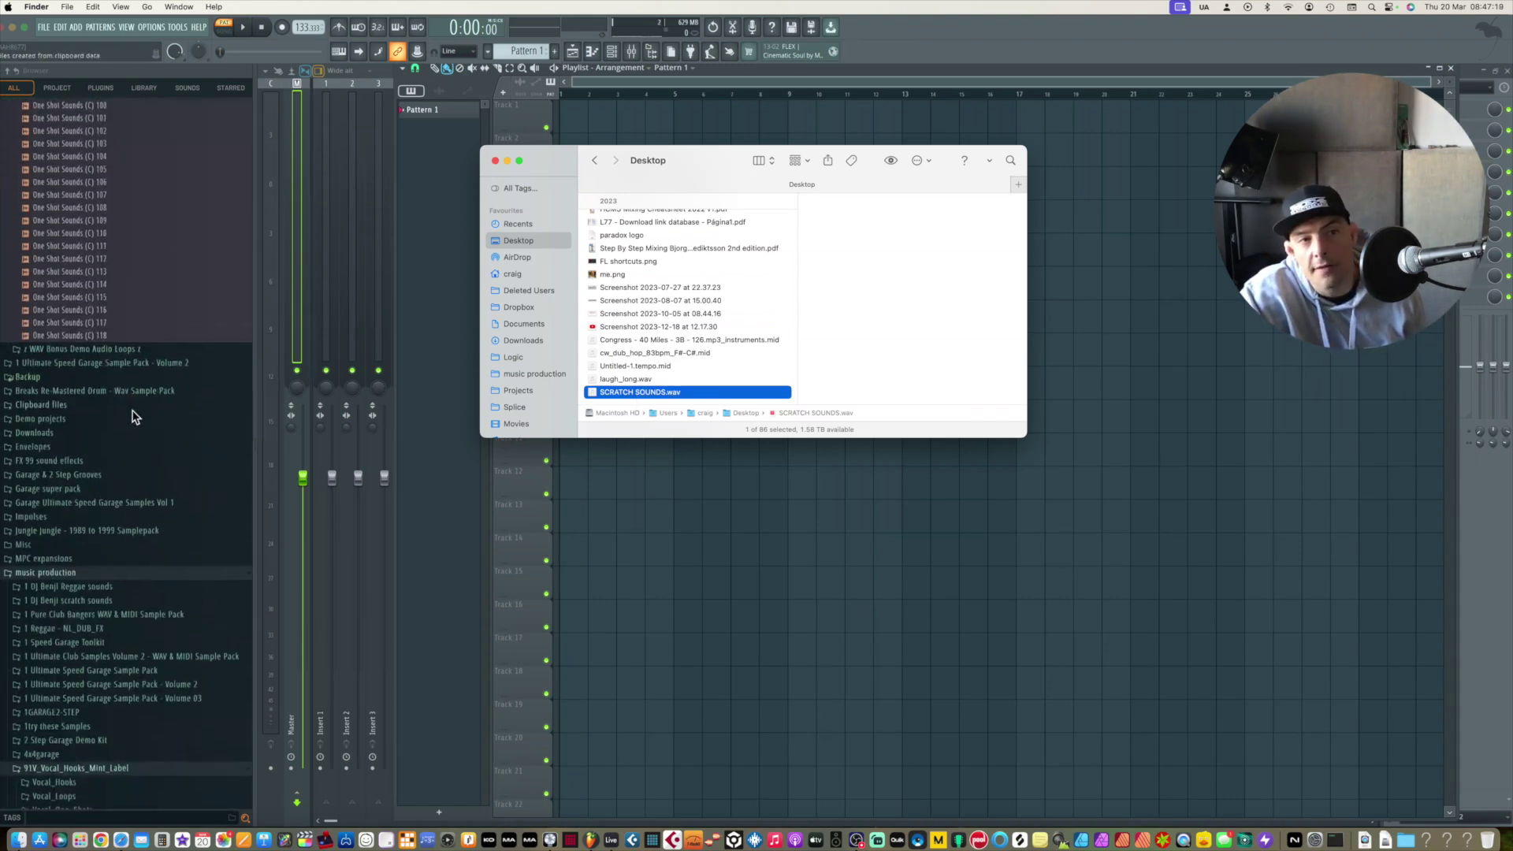
scroll(132, 416, up, 20)
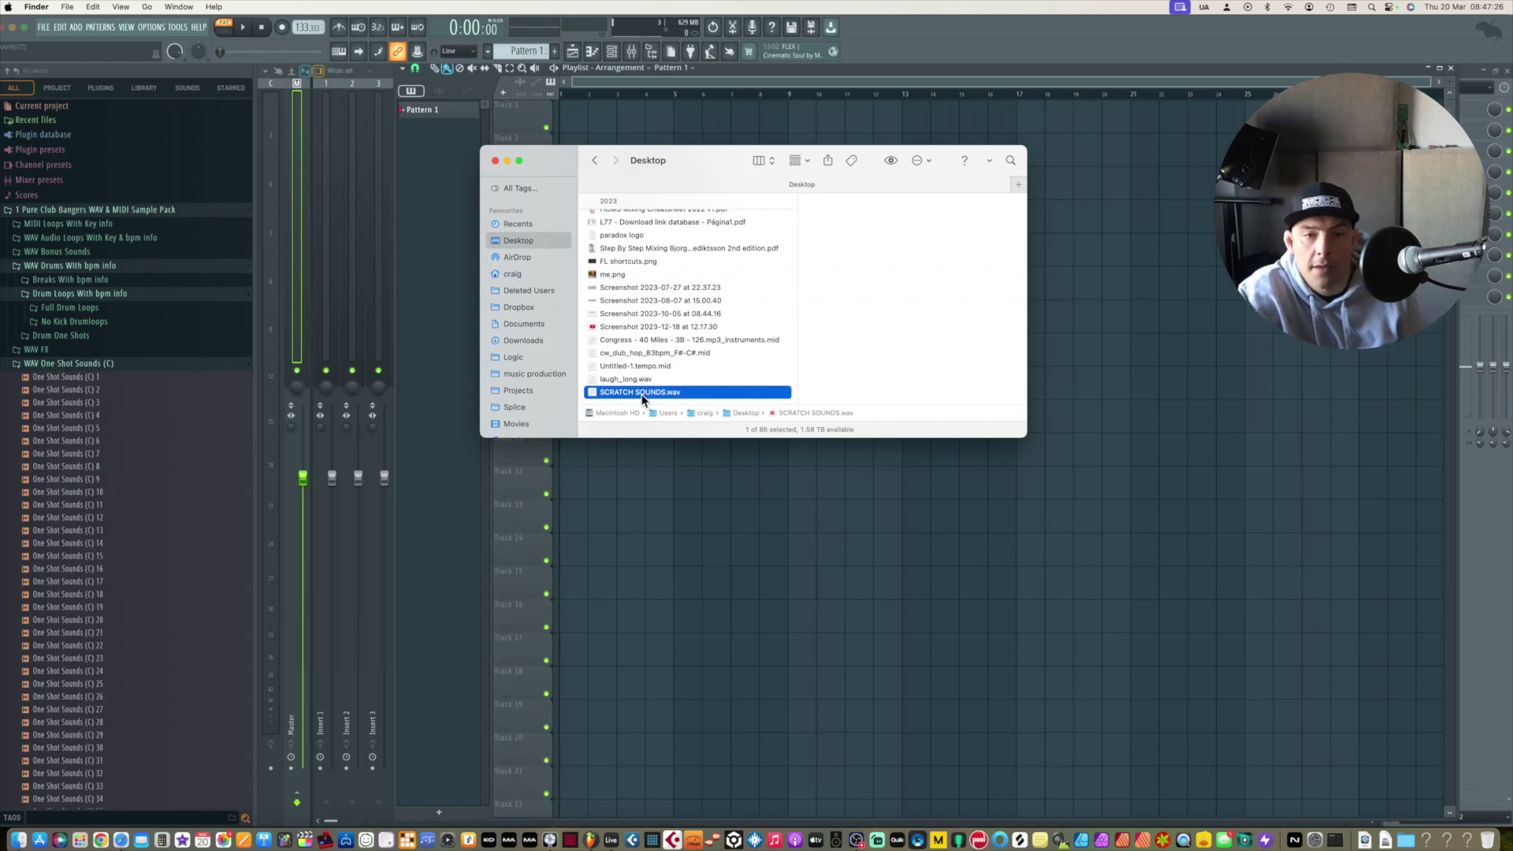
key(space)
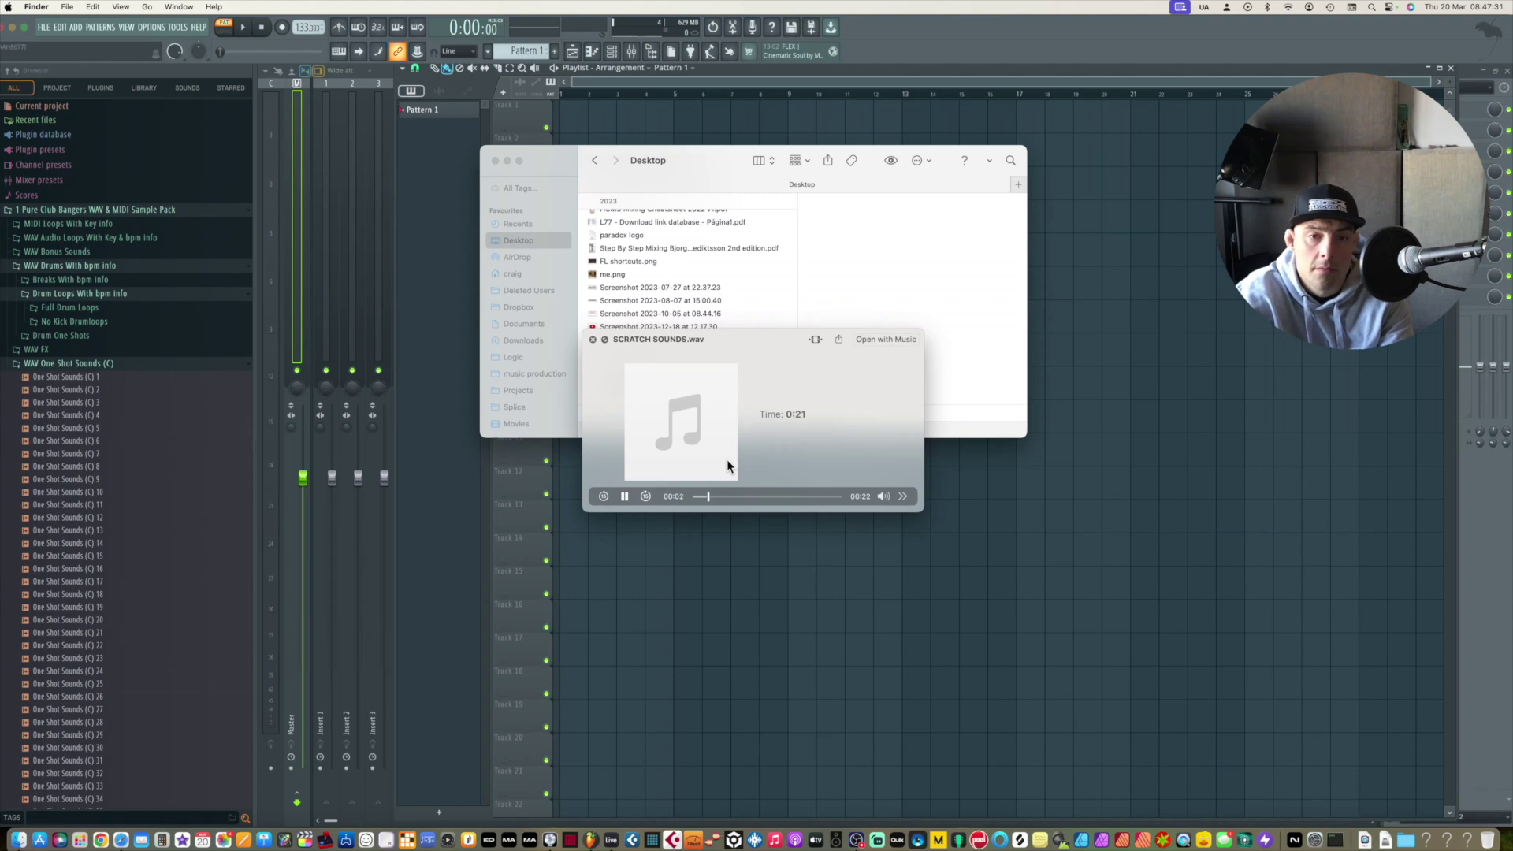
key(space)
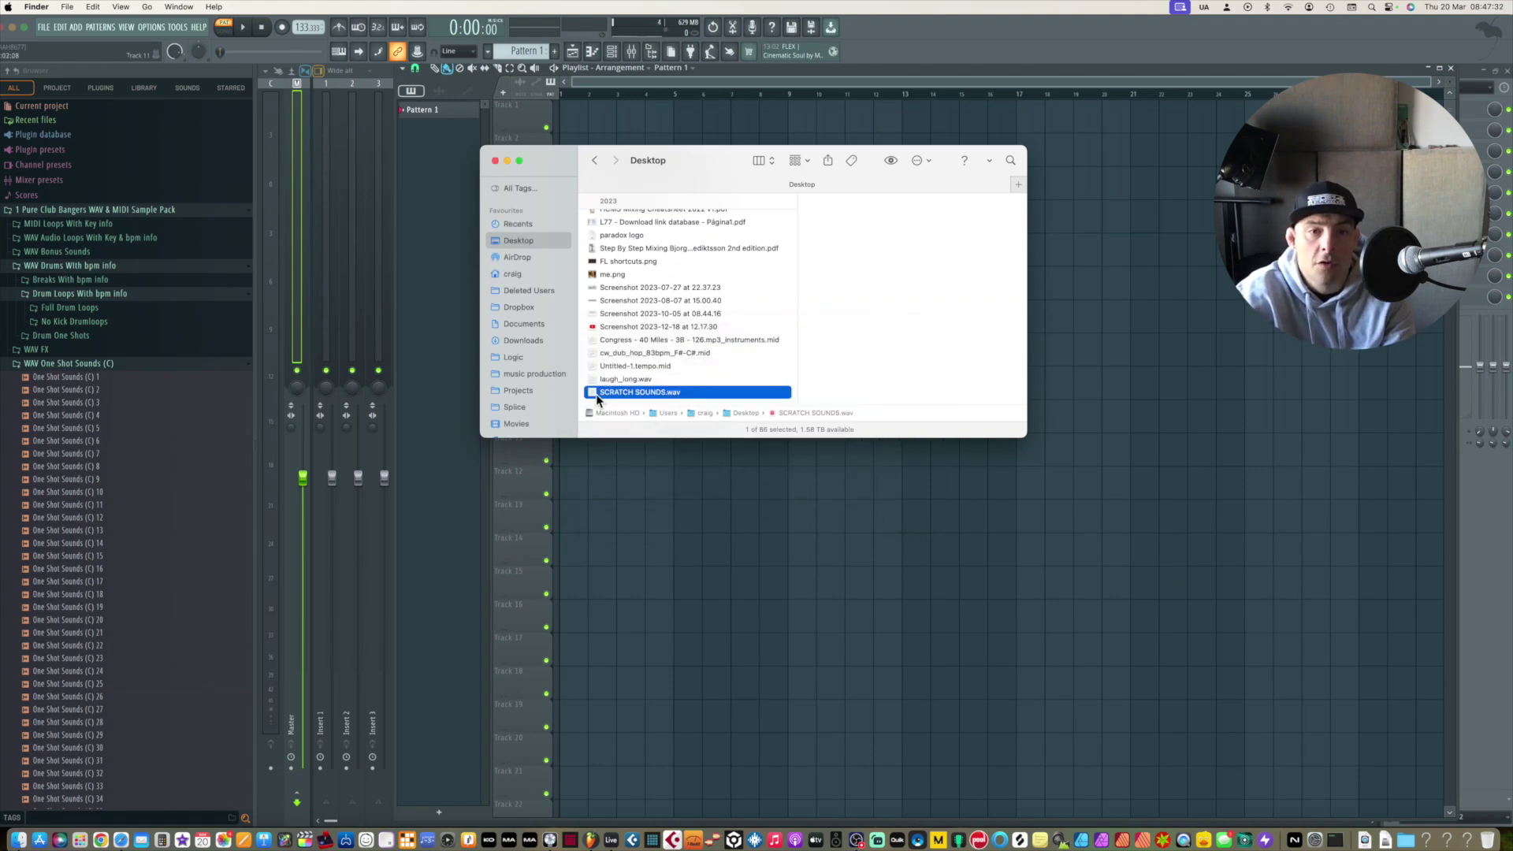
Drag SCRATCH SOUNDS.wav into FL Studio's playlist and bring FL Studio forward.
drag(601, 394, 587, 134)
drag(706, 162, 710, 396)
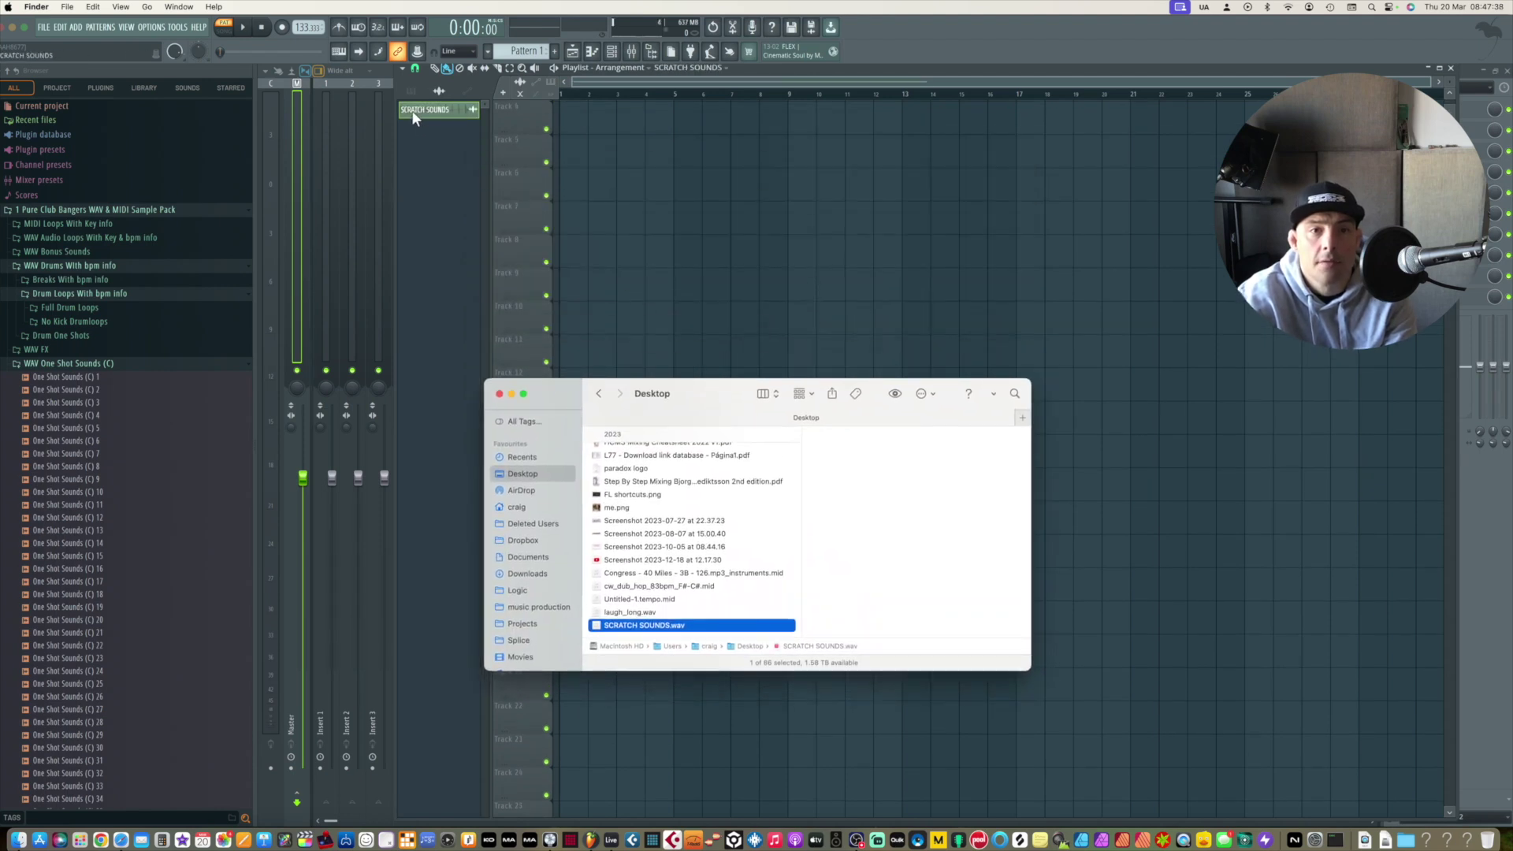
click(526, 120)
Place the SCRATCH SOUNDS clip at bar 1 of the first playlist track.
drag(429, 110, 626, 120)
scroll(631, 138, up, 3)
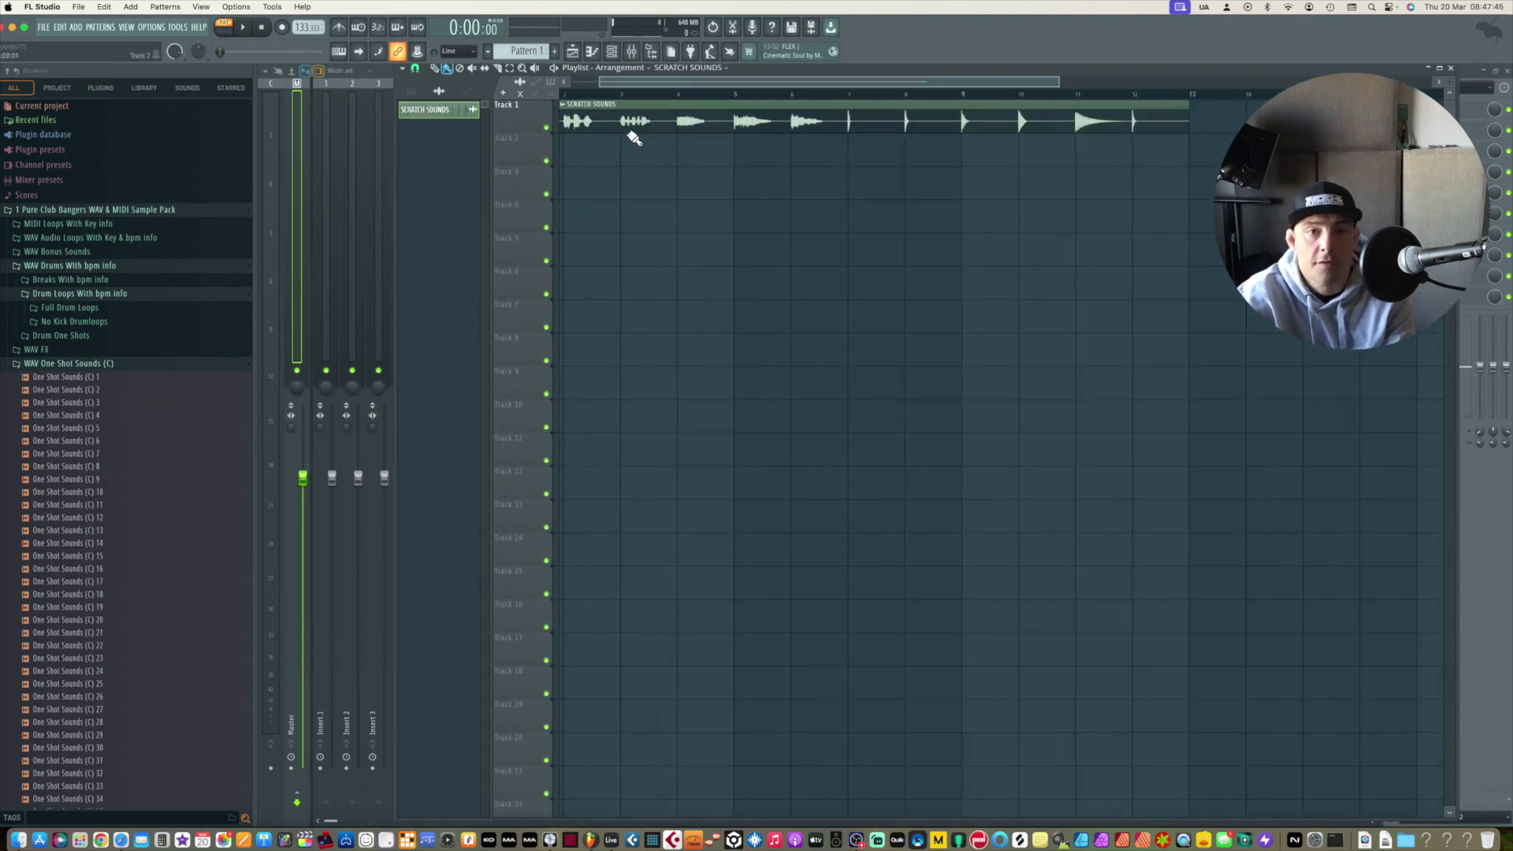
scroll(632, 139, up, 2)
scroll(919, 128, left, 5)
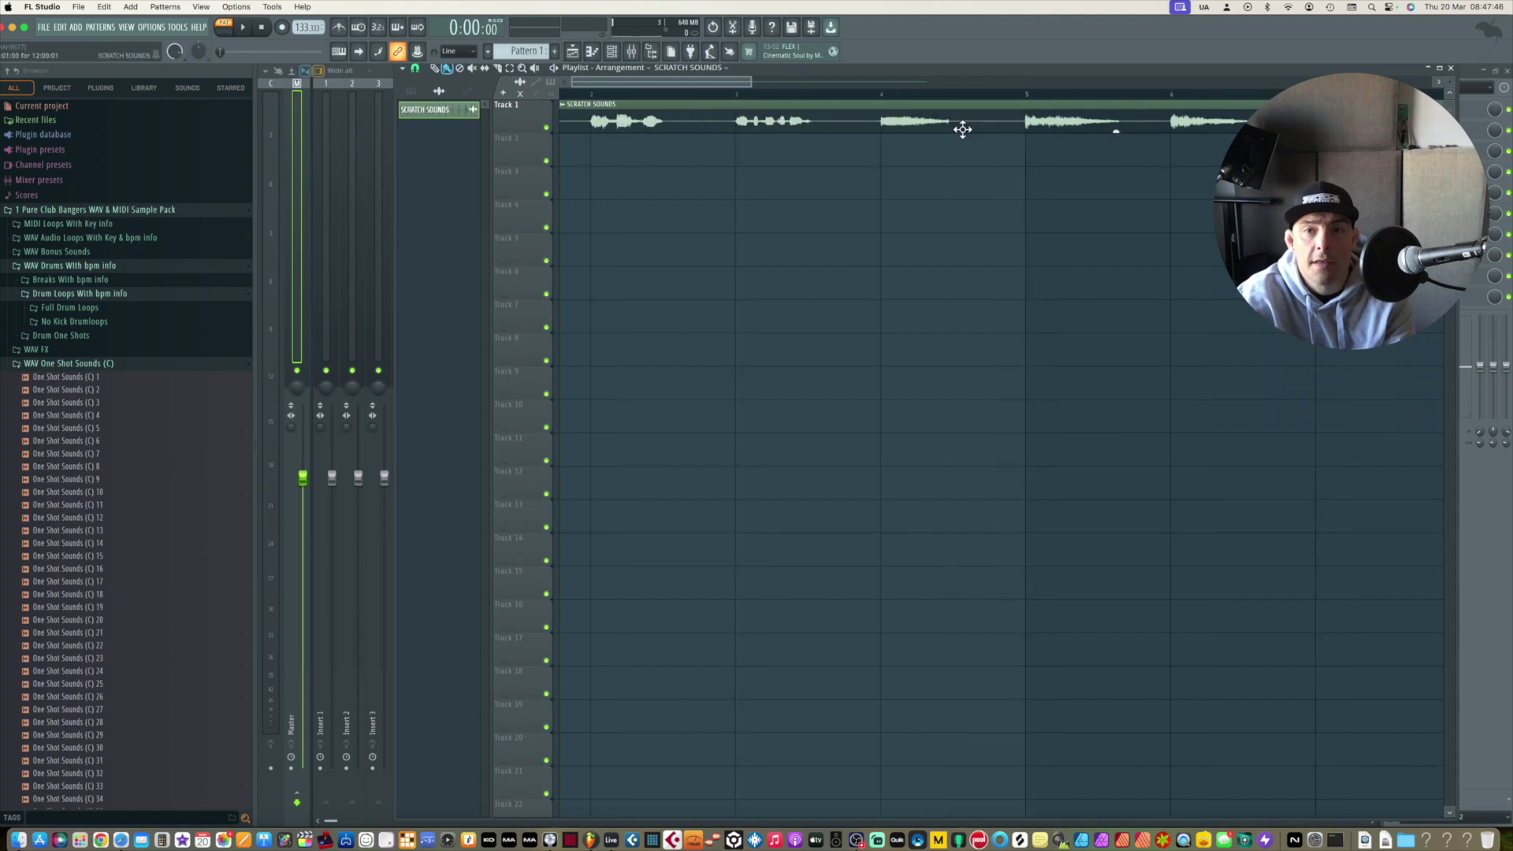
scroll(631, 142, down, 1)
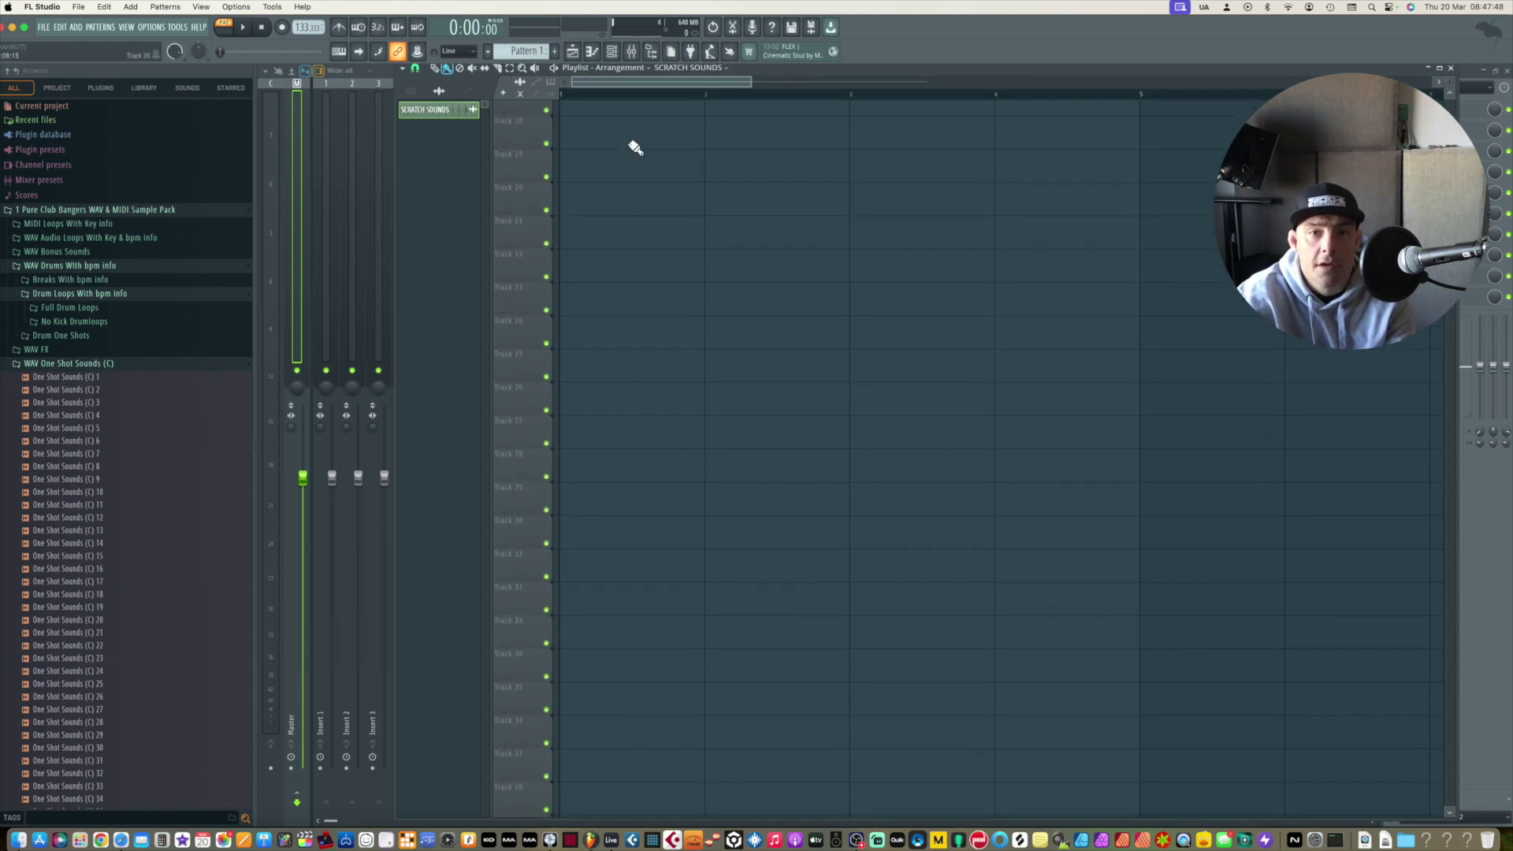
scroll(631, 142, up, 1)
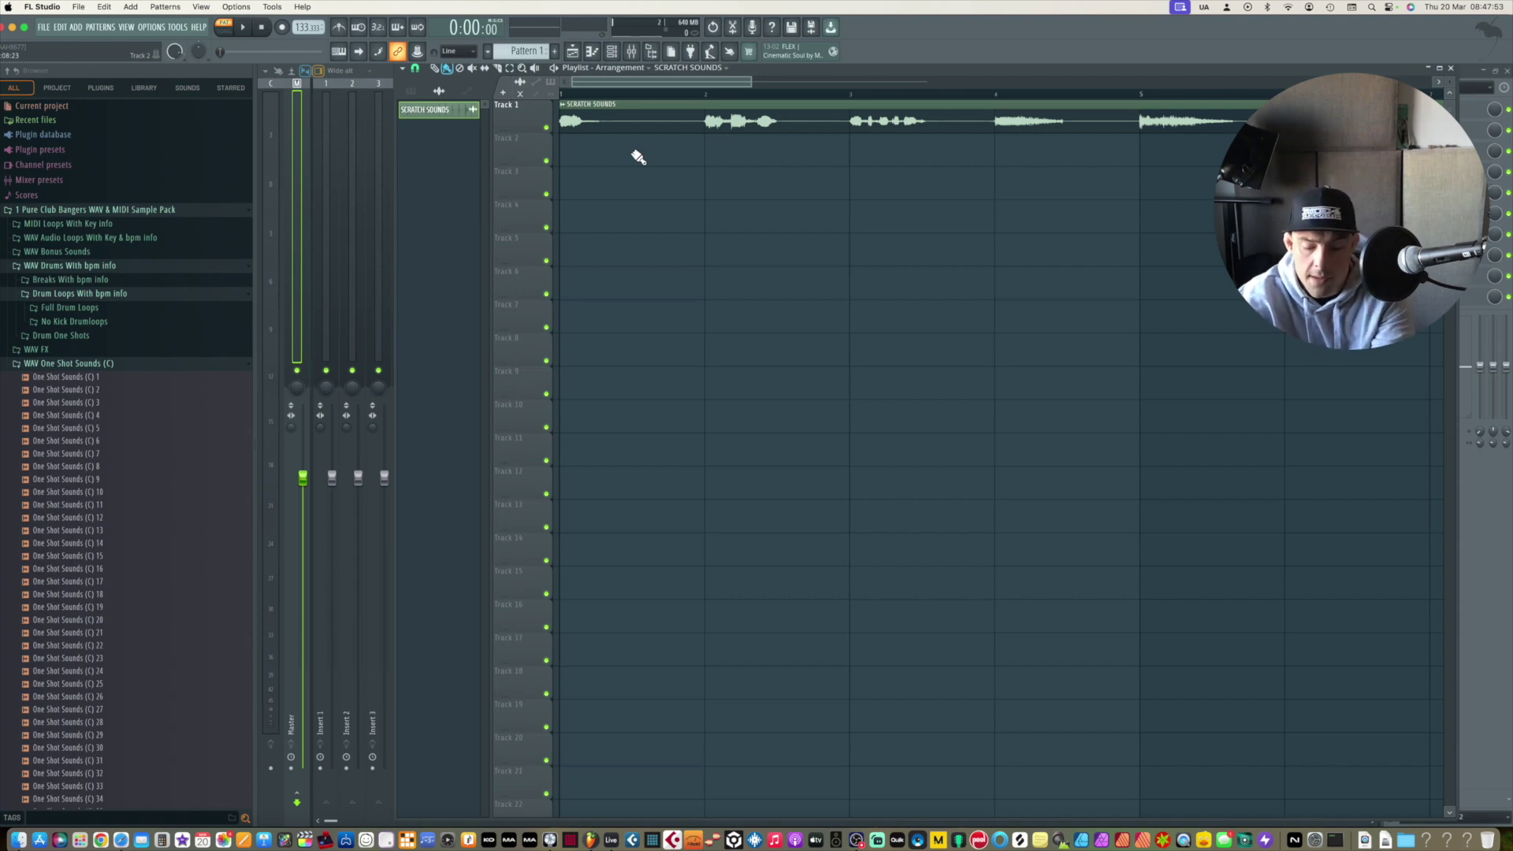
Slice the SCRATCH SOUNDS clip at bars 2, 3, 4 and 5.
key(t)
key(c)
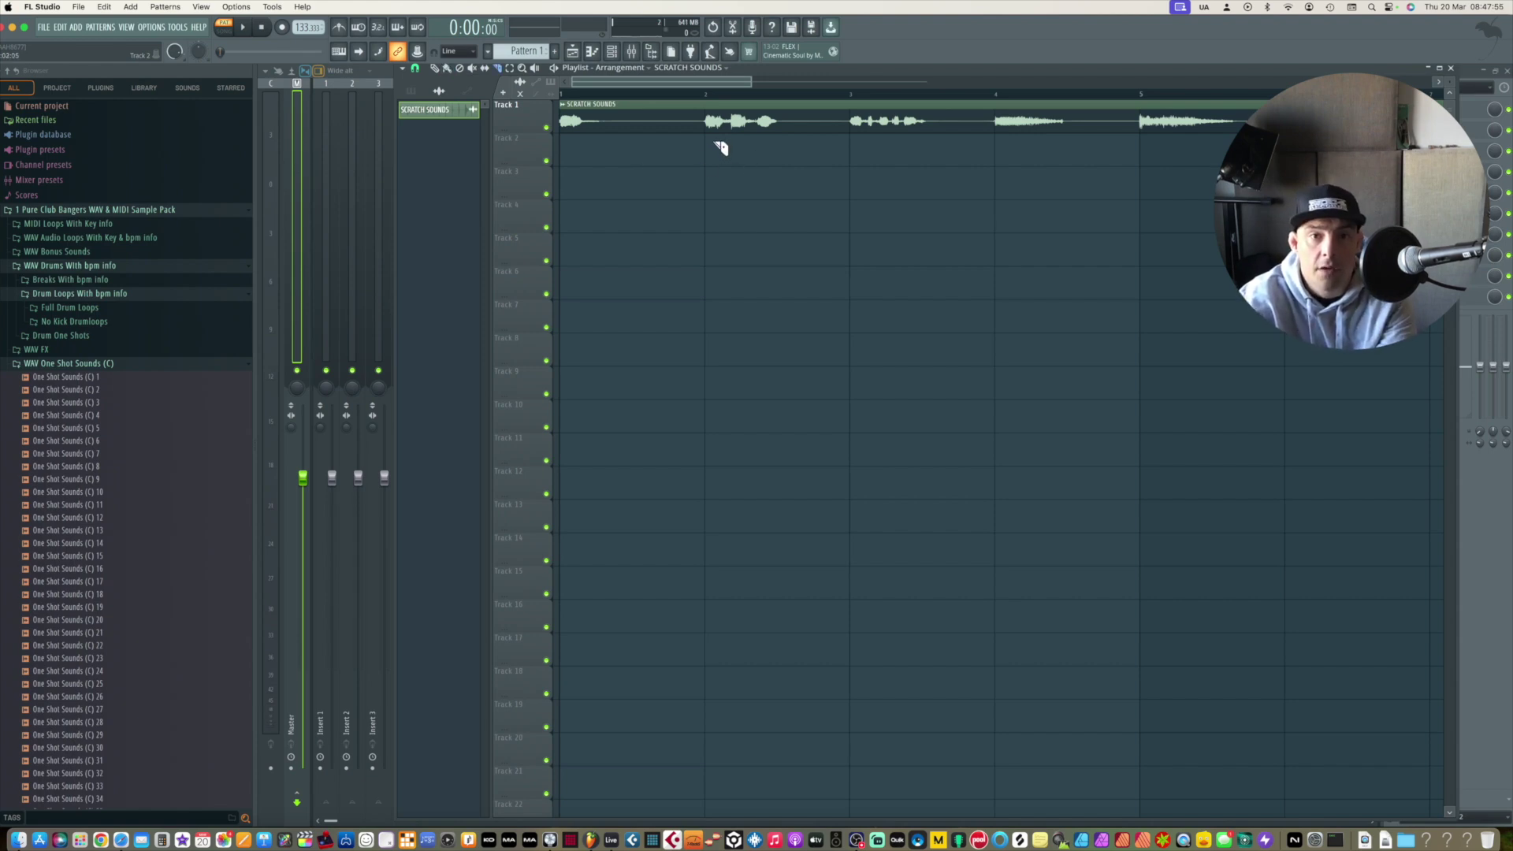
drag(708, 114, 709, 159)
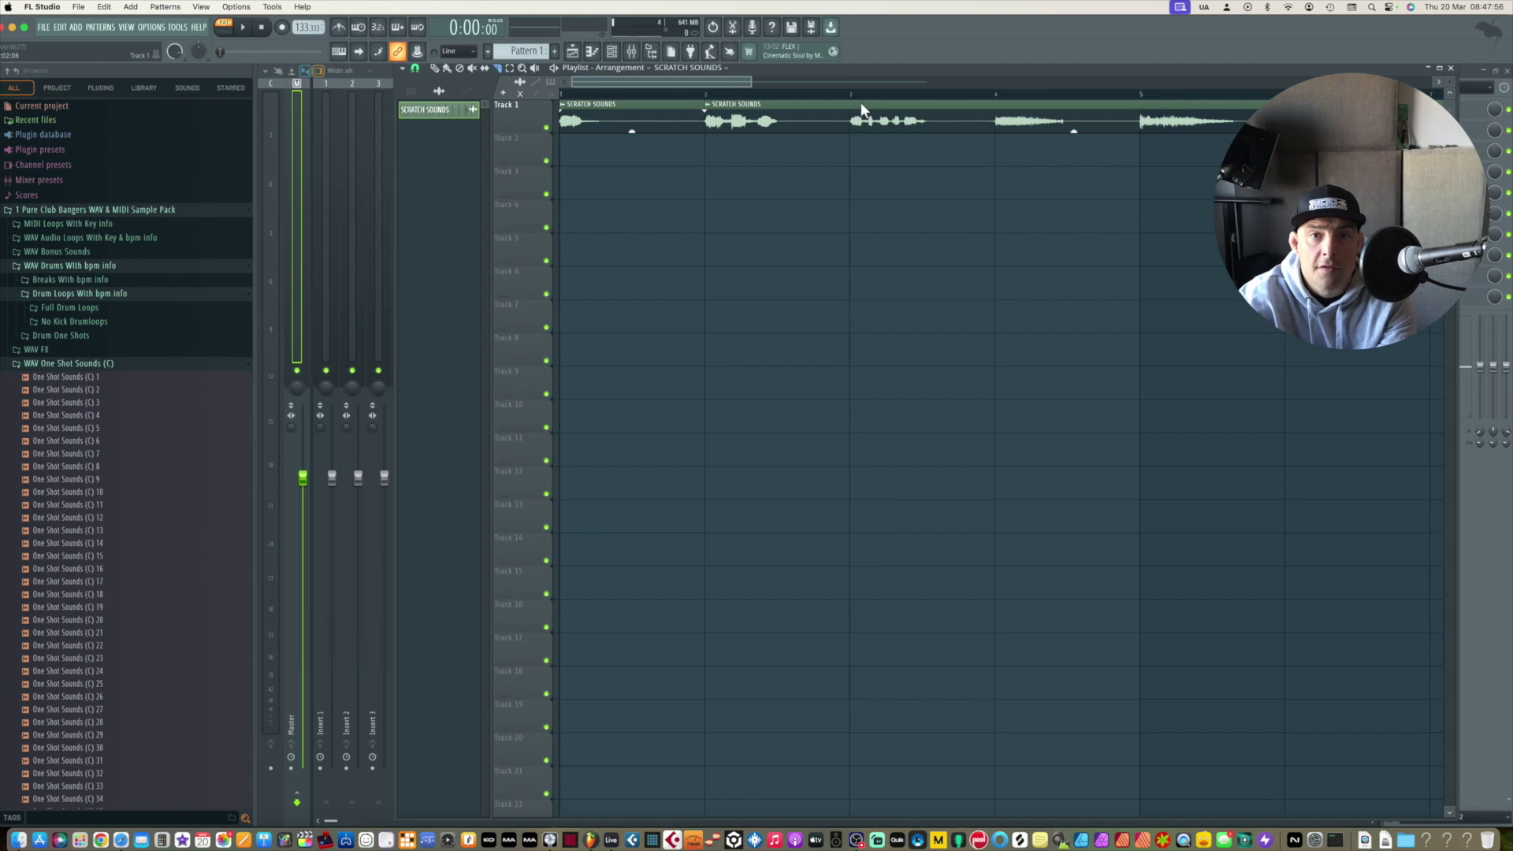
drag(862, 107, 861, 153)
drag(999, 107, 1000, 179)
drag(1140, 102, 1147, 186)
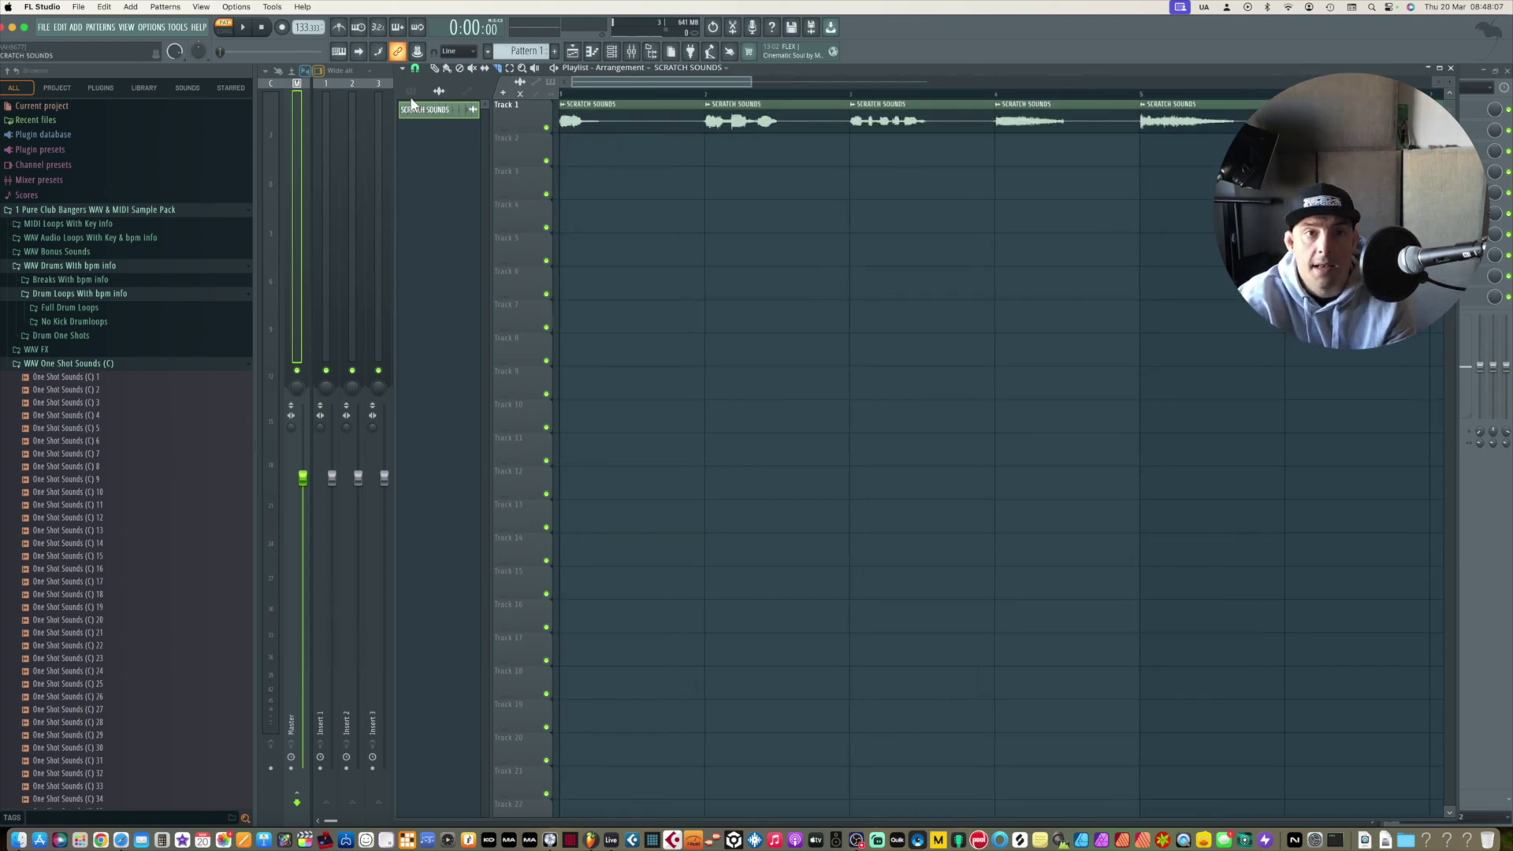
Play back the sliced clips, then stop playback.
click(243, 30)
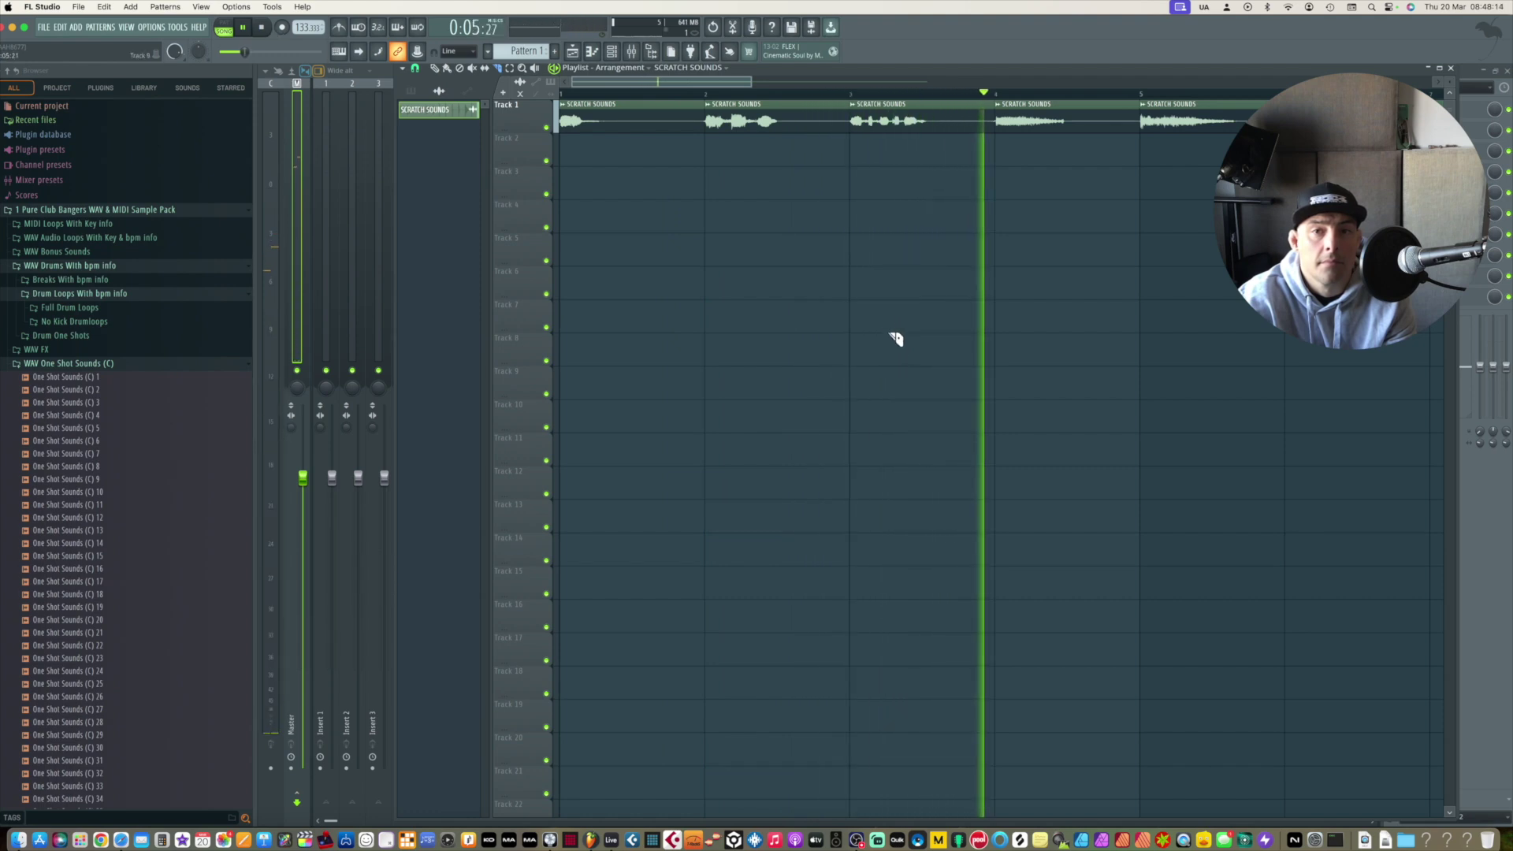
scroll(844, 297, right, 10)
scroll(834, 295, left, 10)
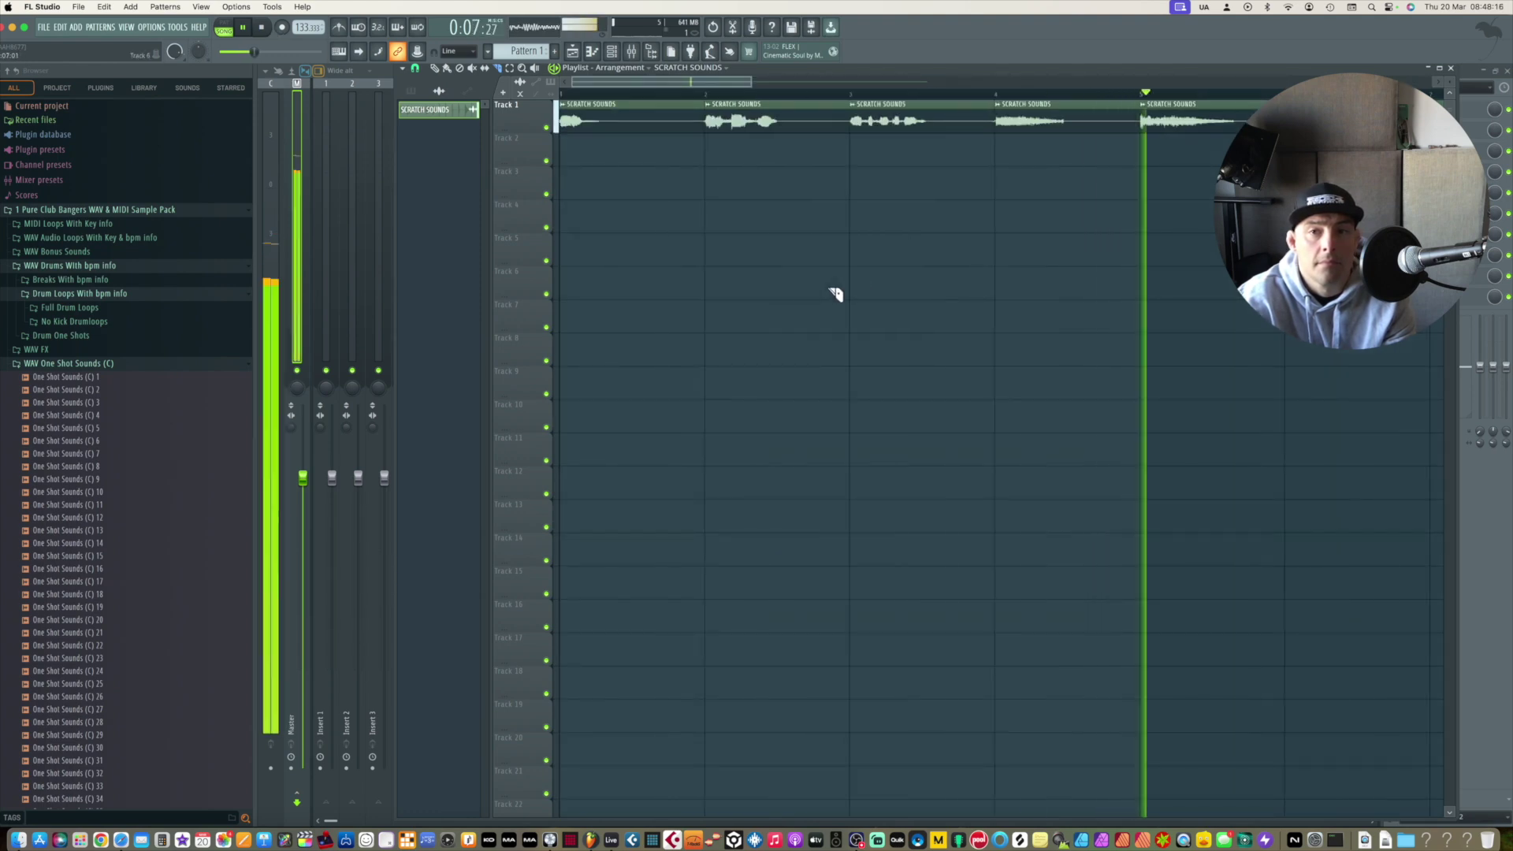
scroll(836, 294, right, 6)
scroll(836, 293, left, 5)
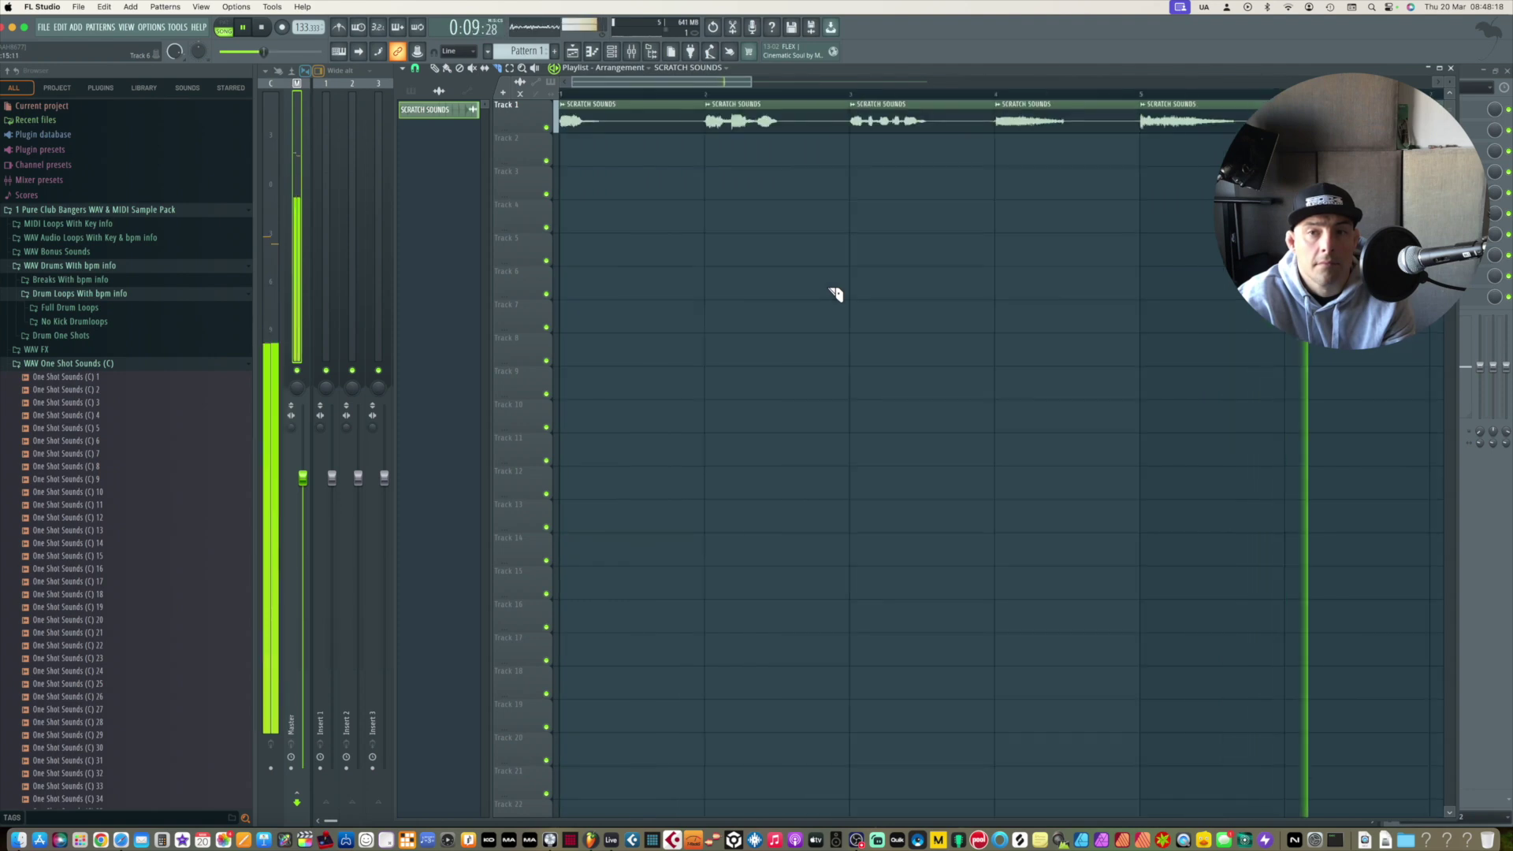
scroll(835, 293, right, 3)
scroll(835, 293, left, 3)
scroll(835, 293, right, 4)
scroll(835, 293, left, 6)
scroll(836, 293, right, 3)
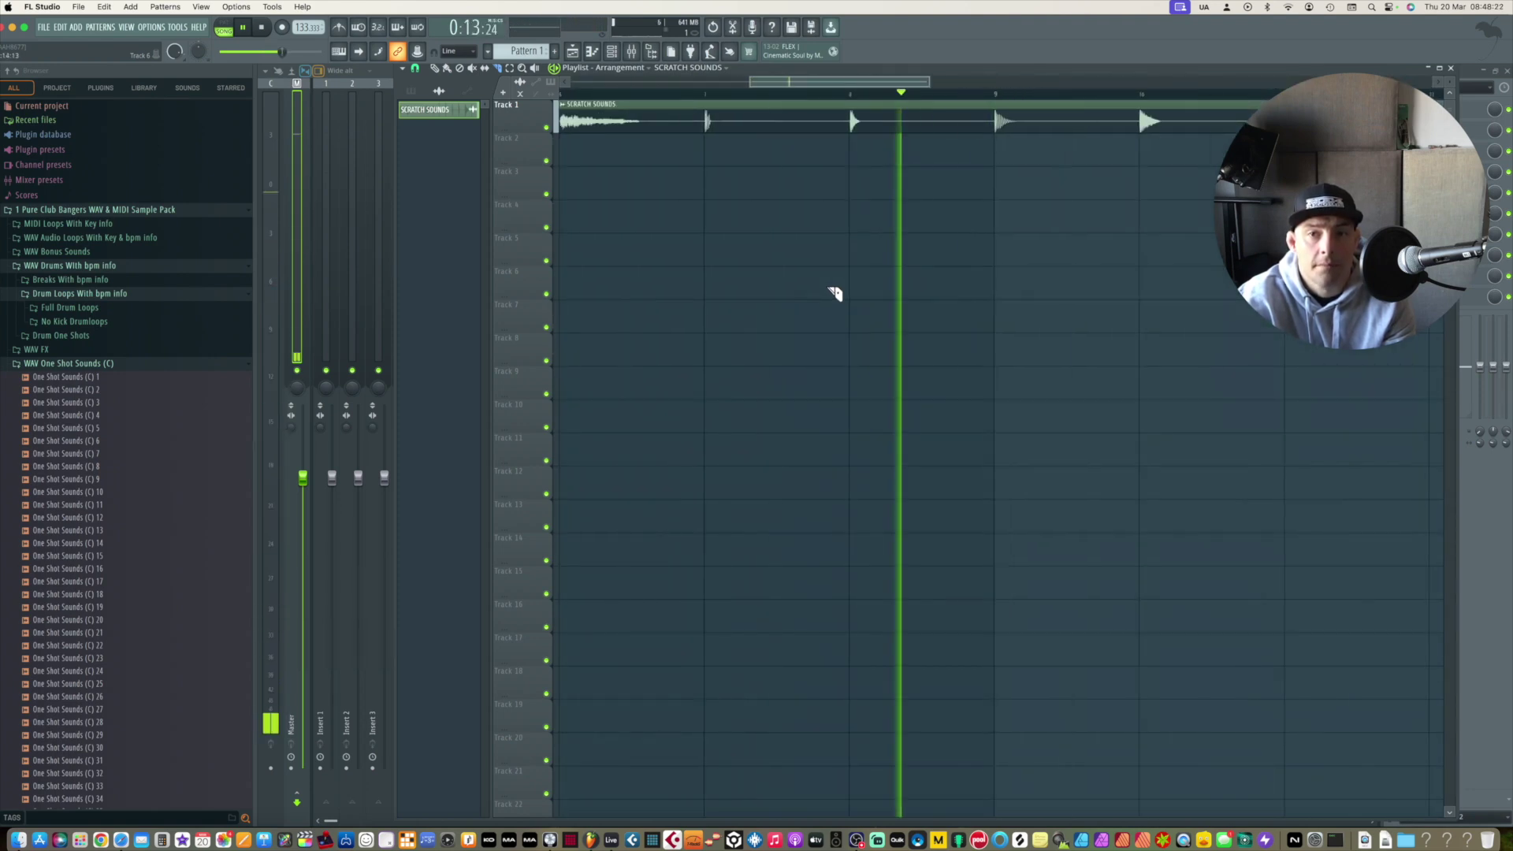
scroll(835, 293, left, 3)
key(space)
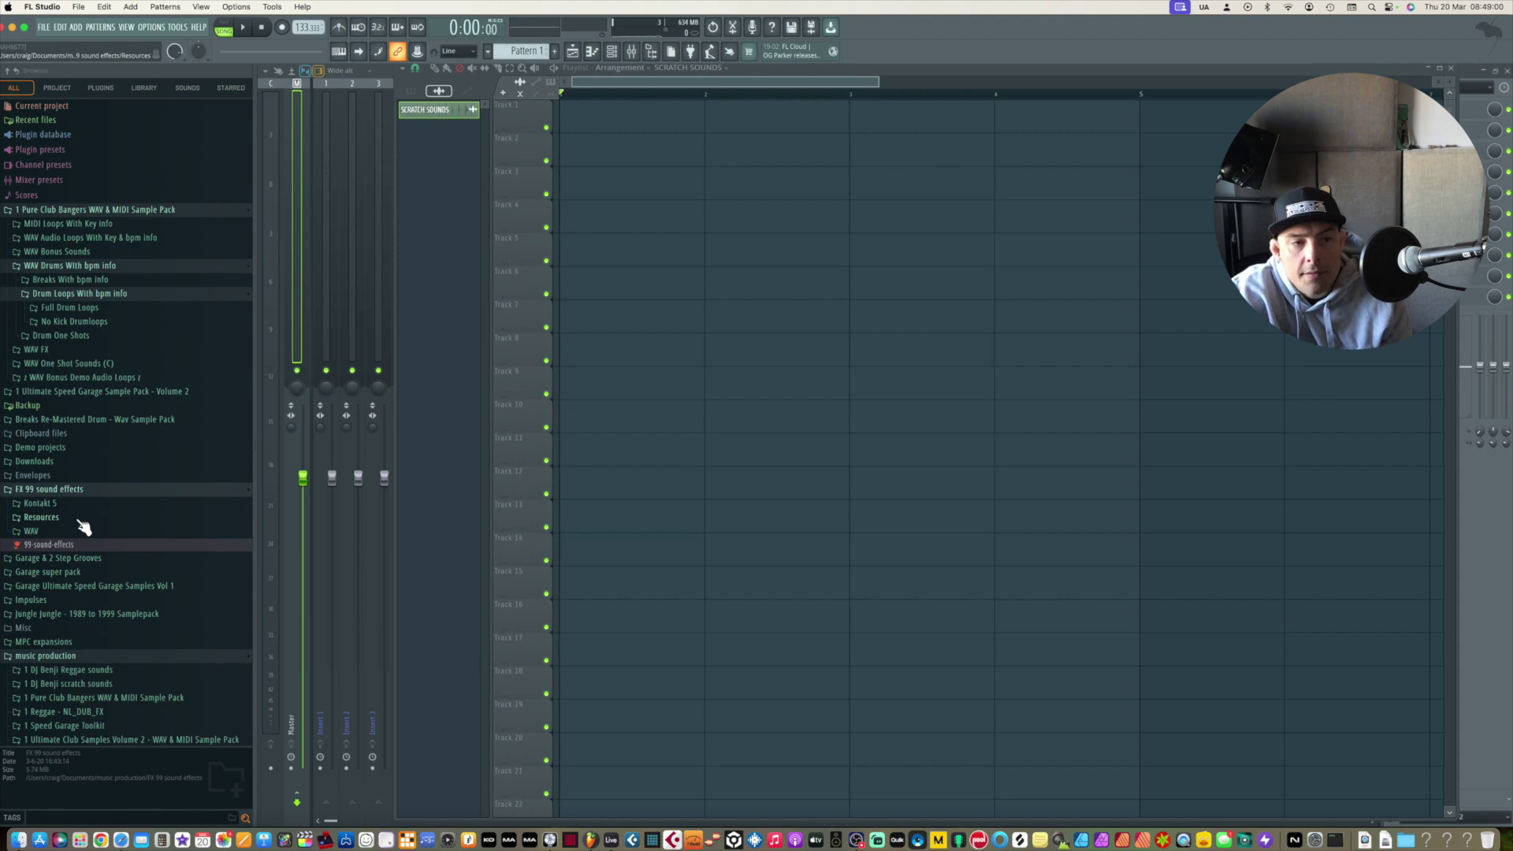
Collapse the FX 99 folder and search the browser for 'bleep'.
click(19, 492)
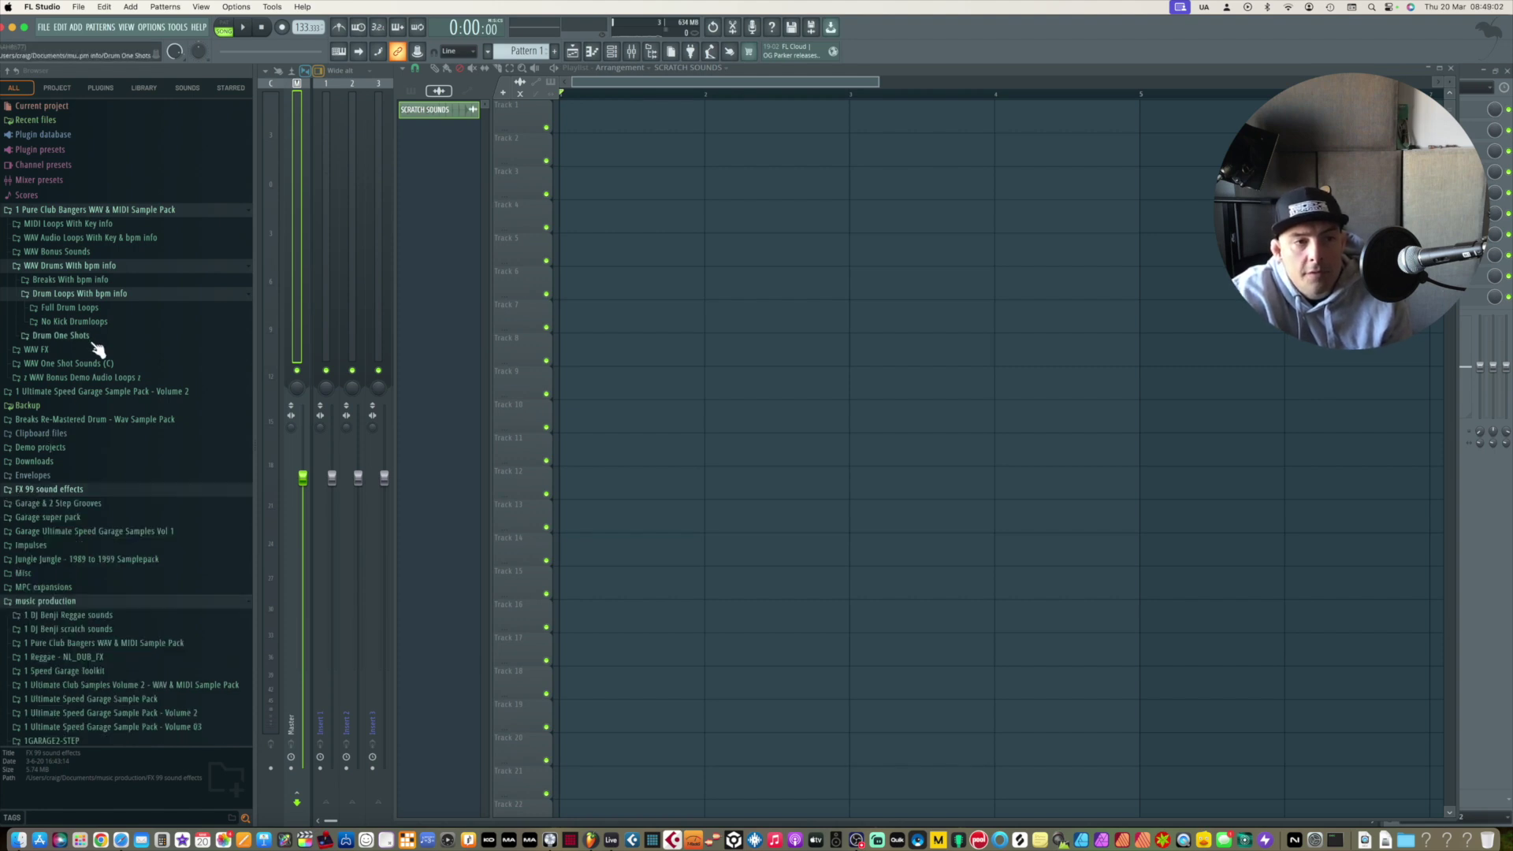
scroll(94, 347, down, 2)
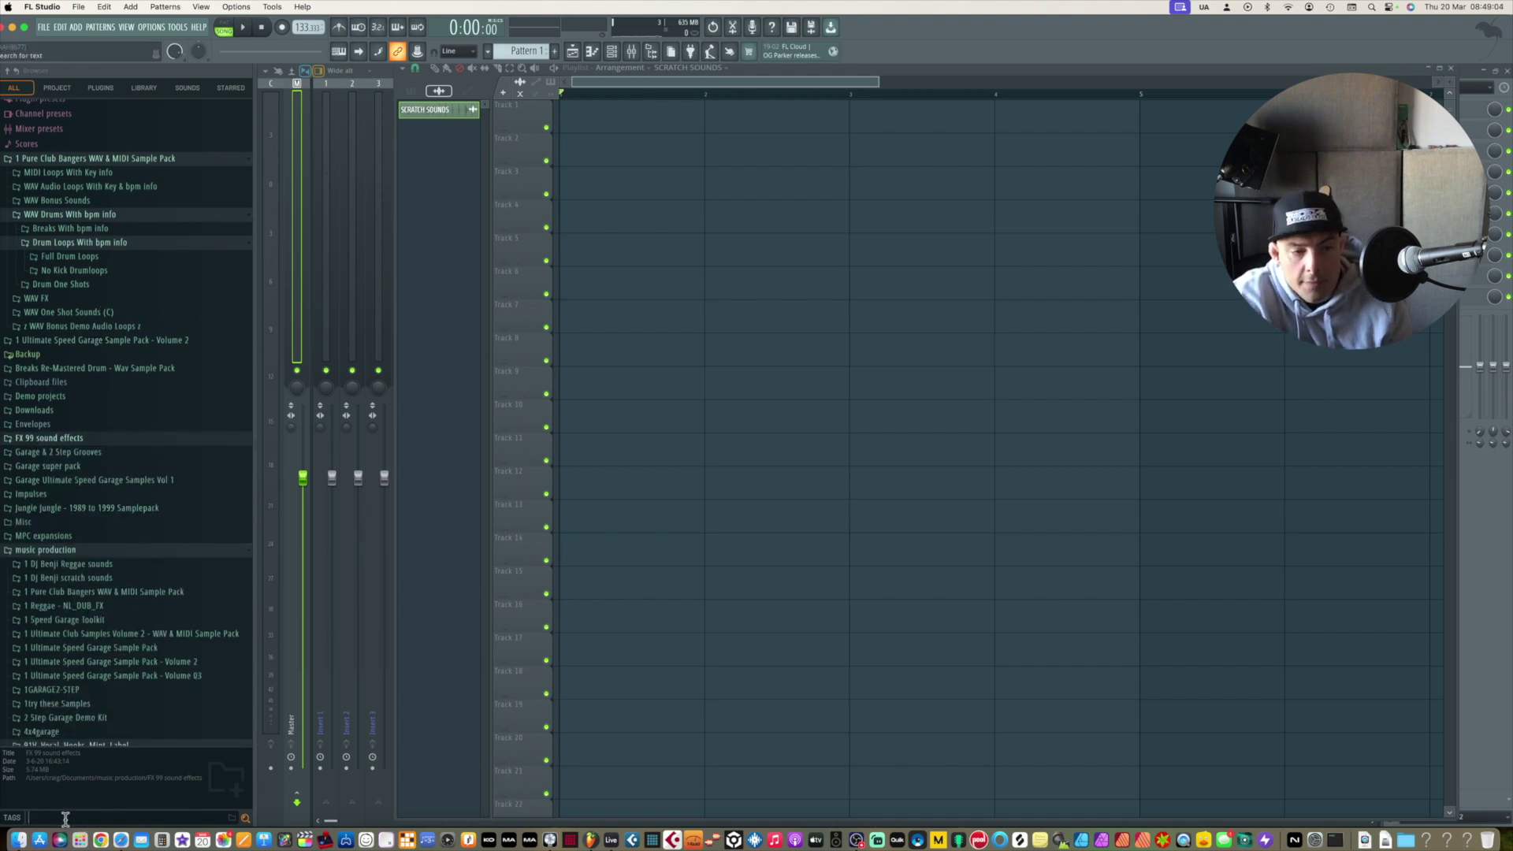
text(bleep)
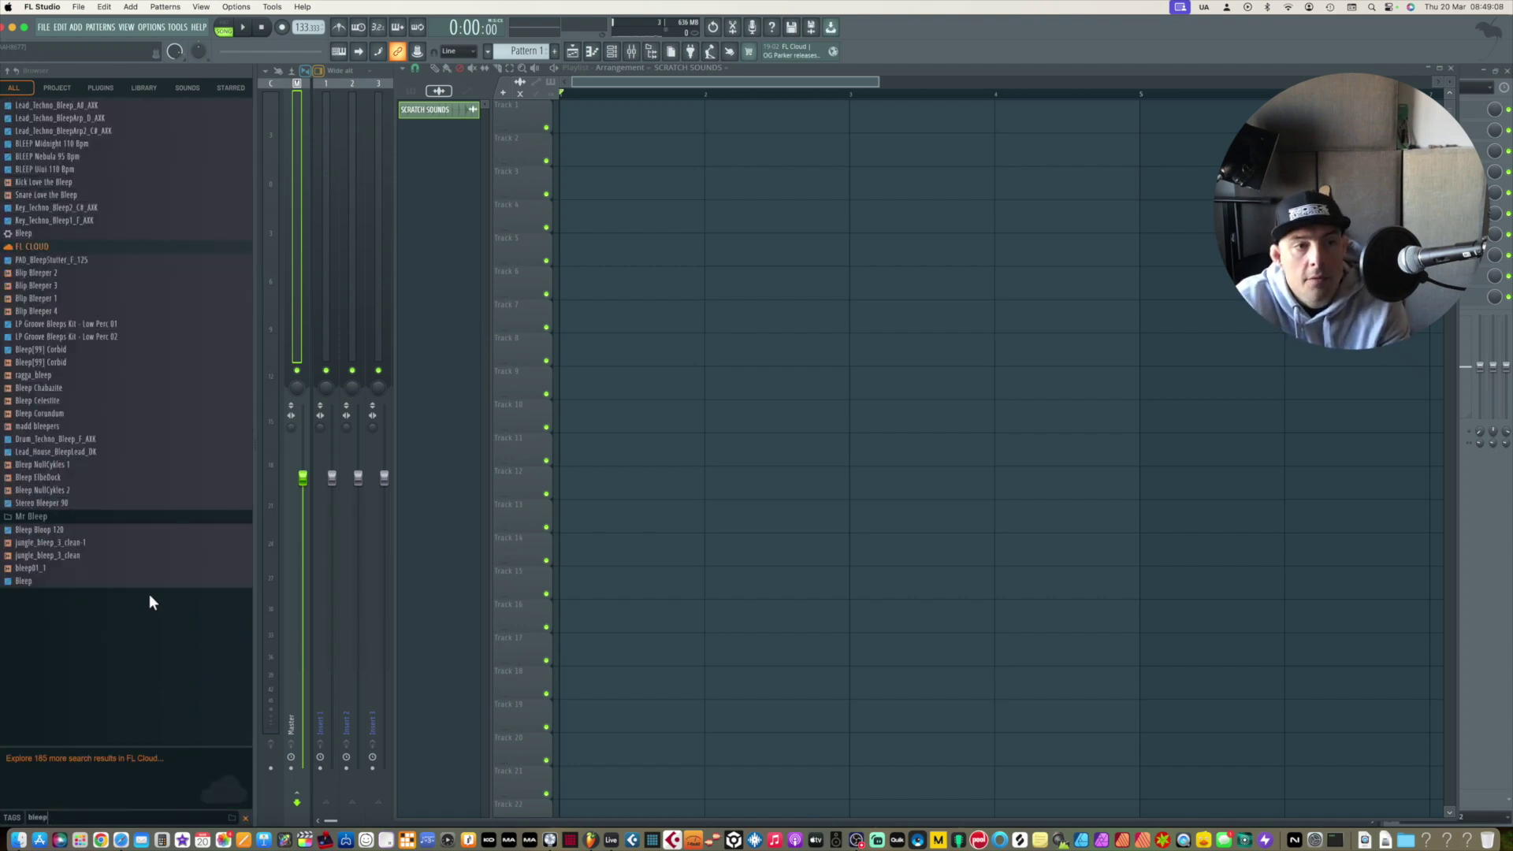
Audition the bleep samples and add dave spoon bleep as an audio track on Track 1.
click(67, 670)
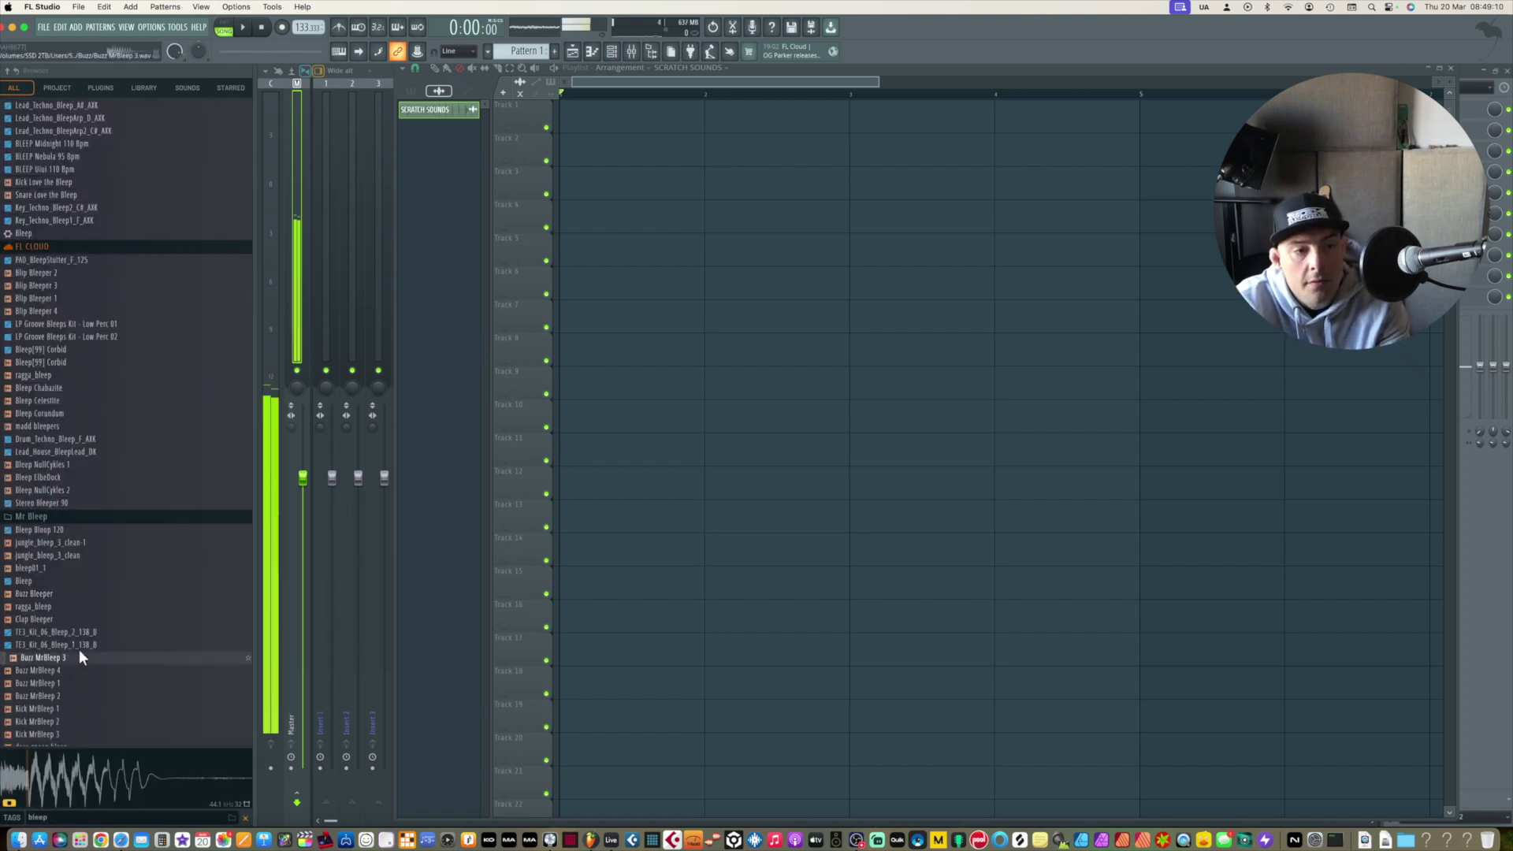
click(77, 674)
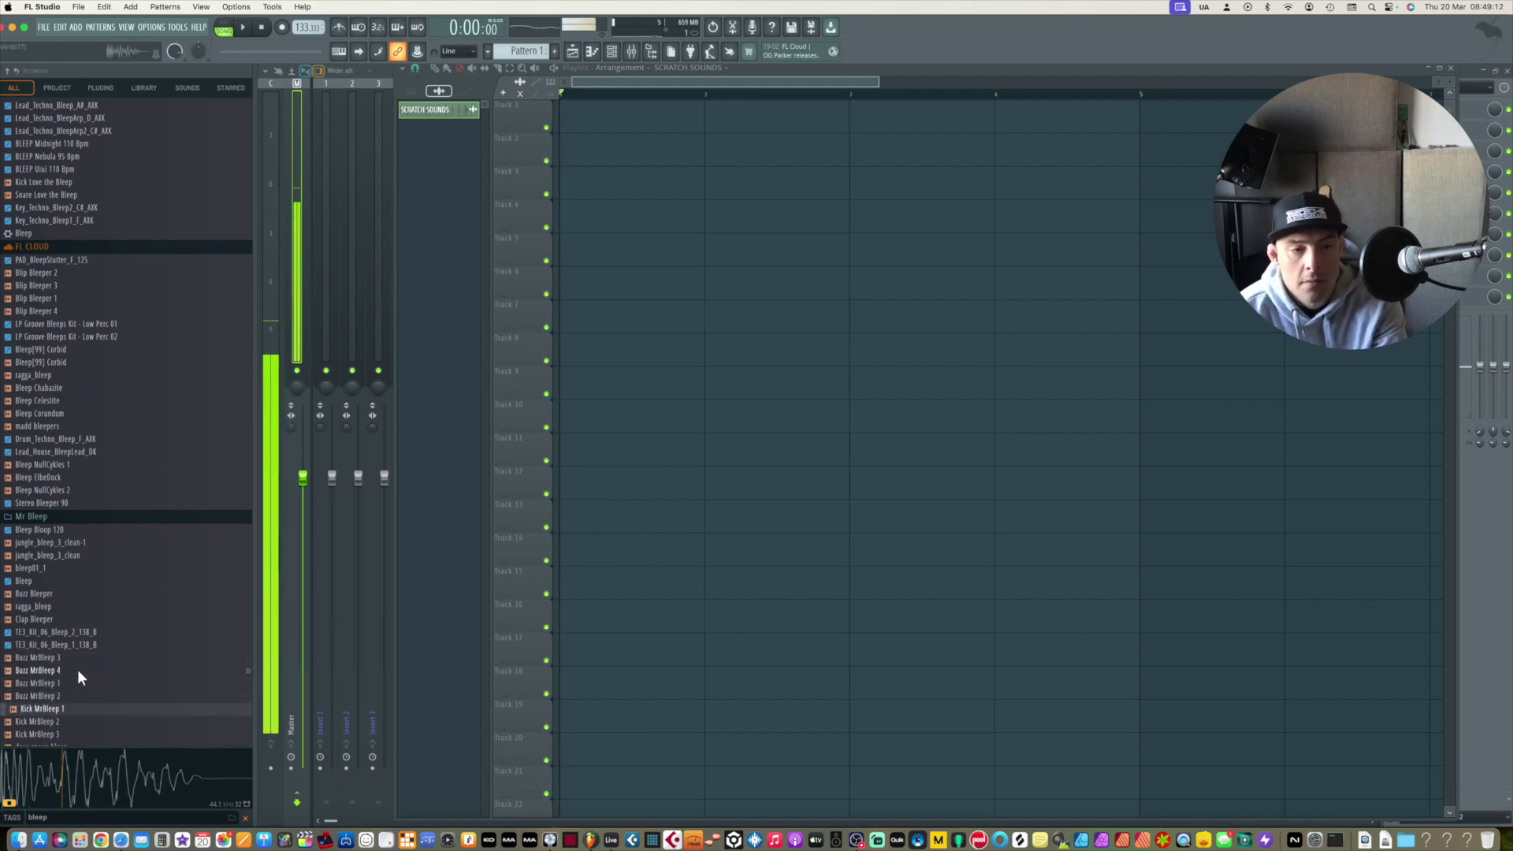
key(Down)
key(Down)
key(Down)
key(Down)
key(Down)
key(Down)
key(Up)
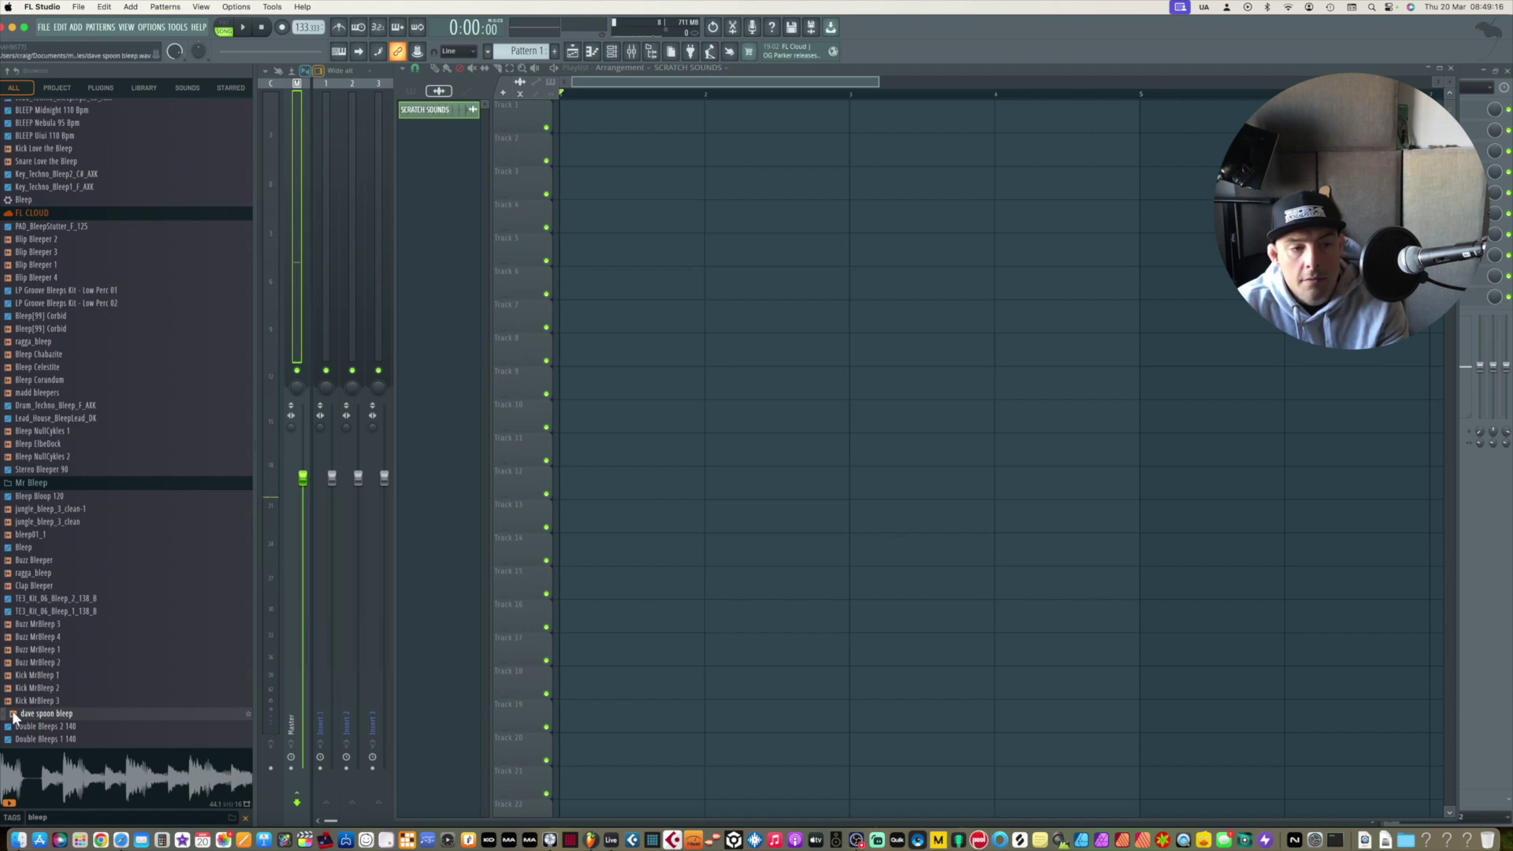
drag(12, 719, 529, 126)
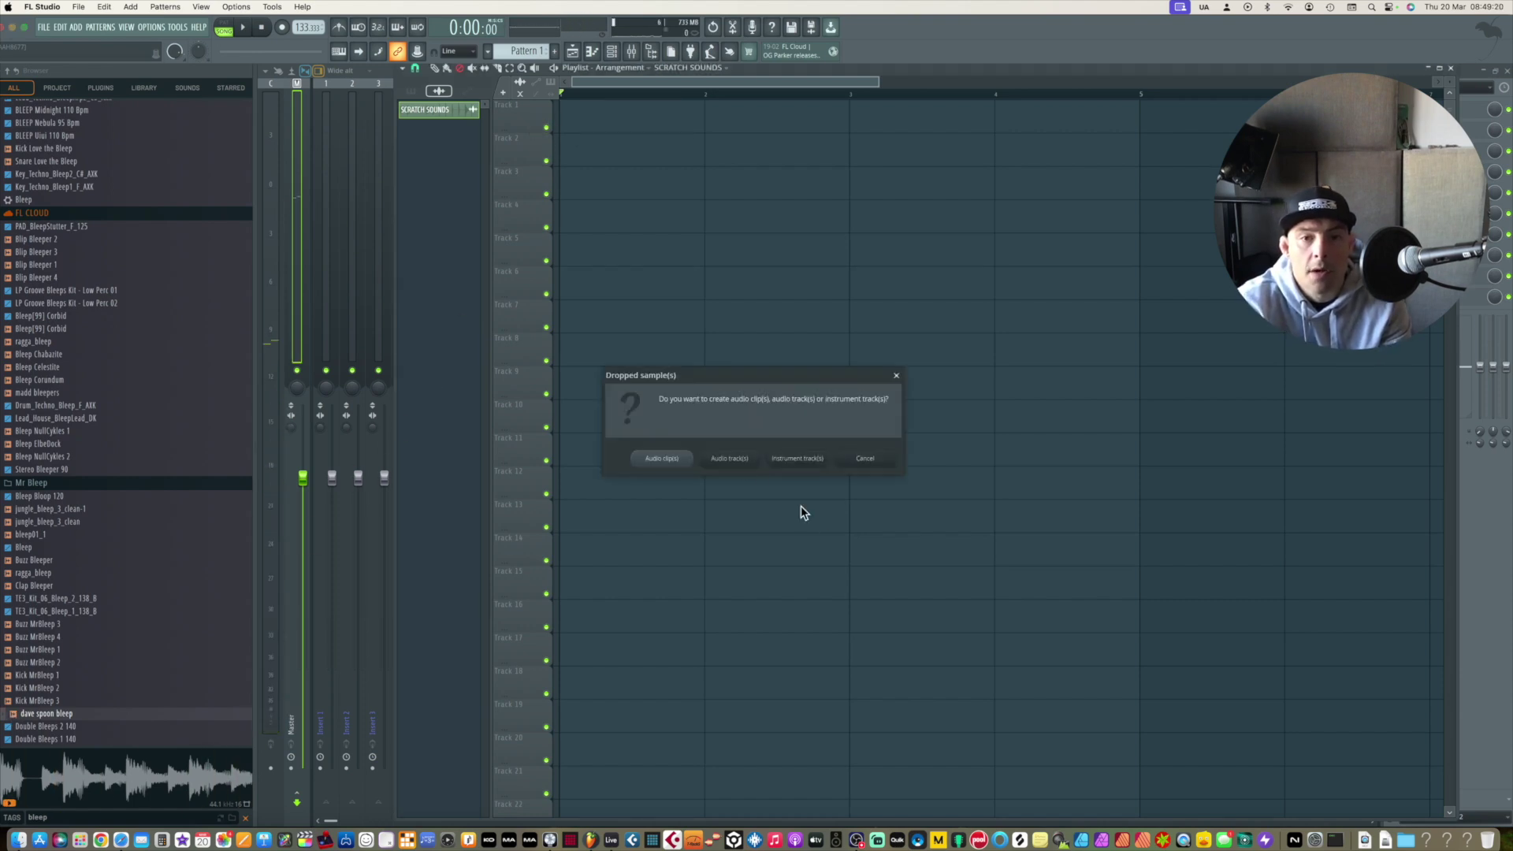
click(729, 458)
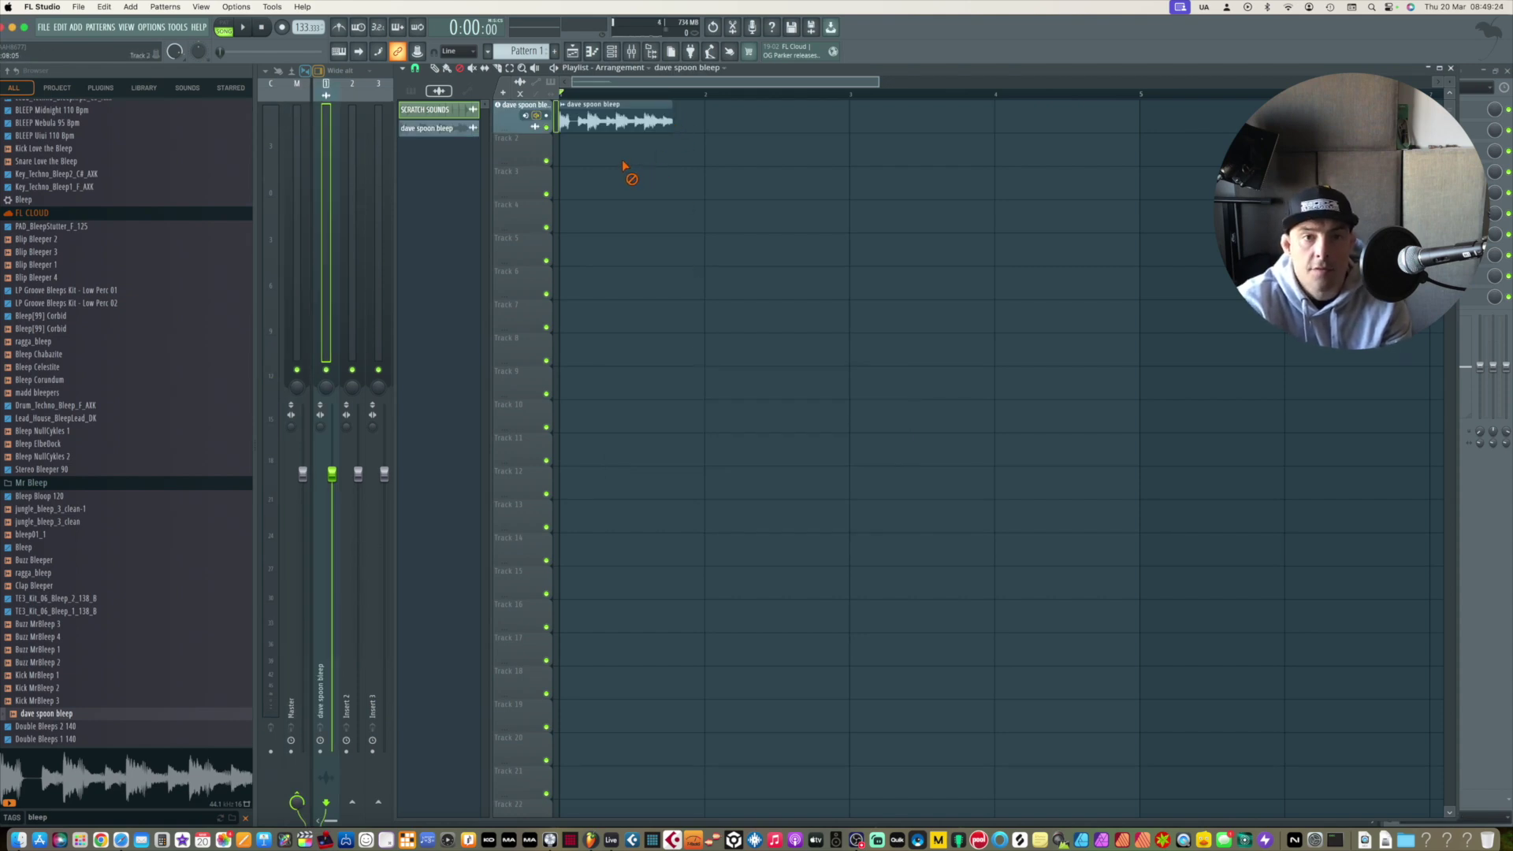
Turn snap off, slice dave spoon bleep after its first bleep, and delete the tail.
scroll(627, 167, up, 5)
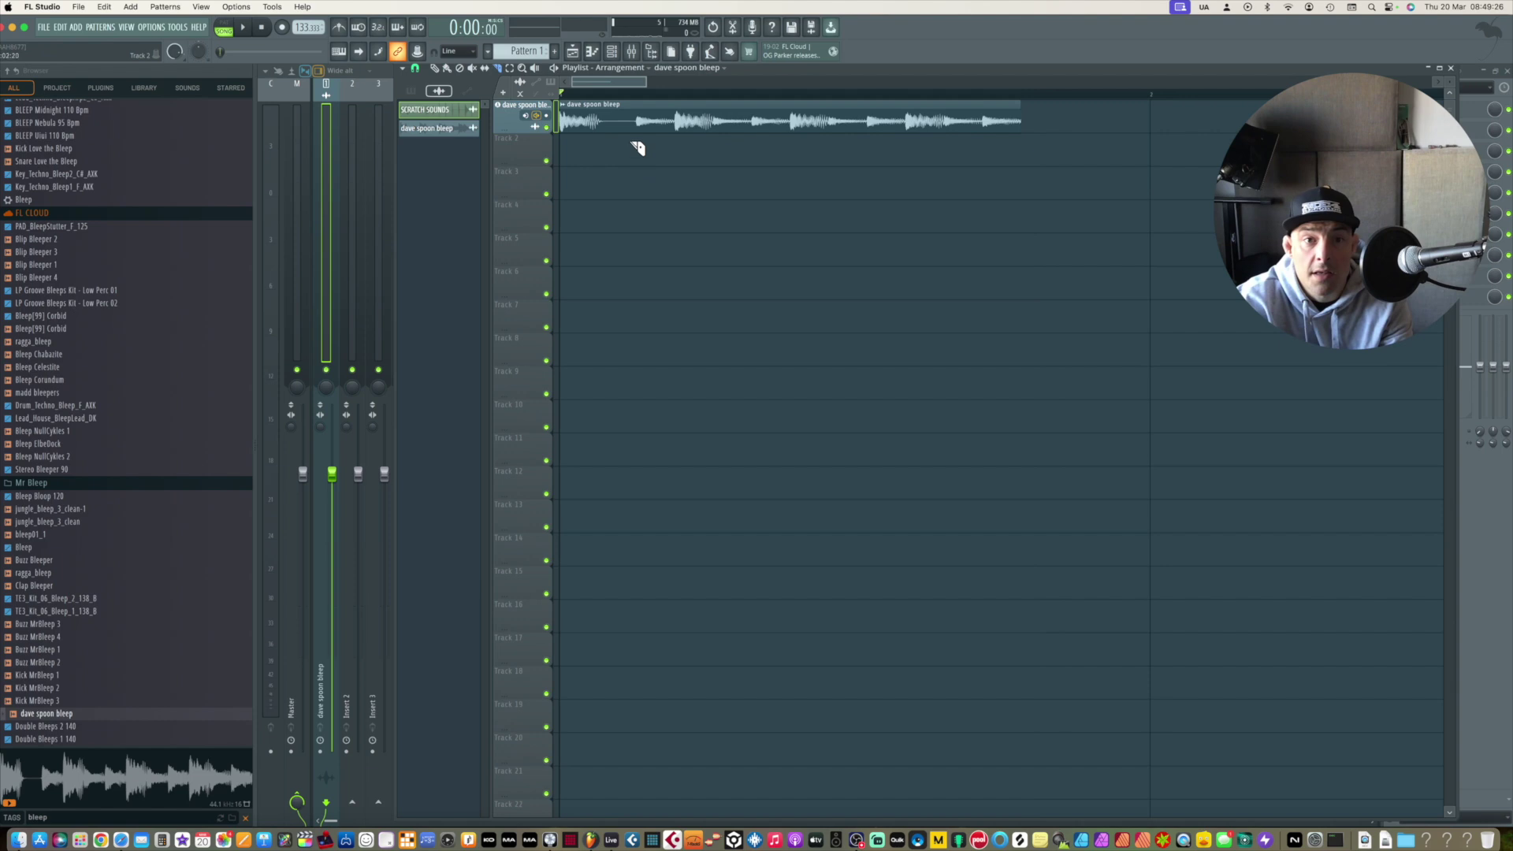
click(416, 69)
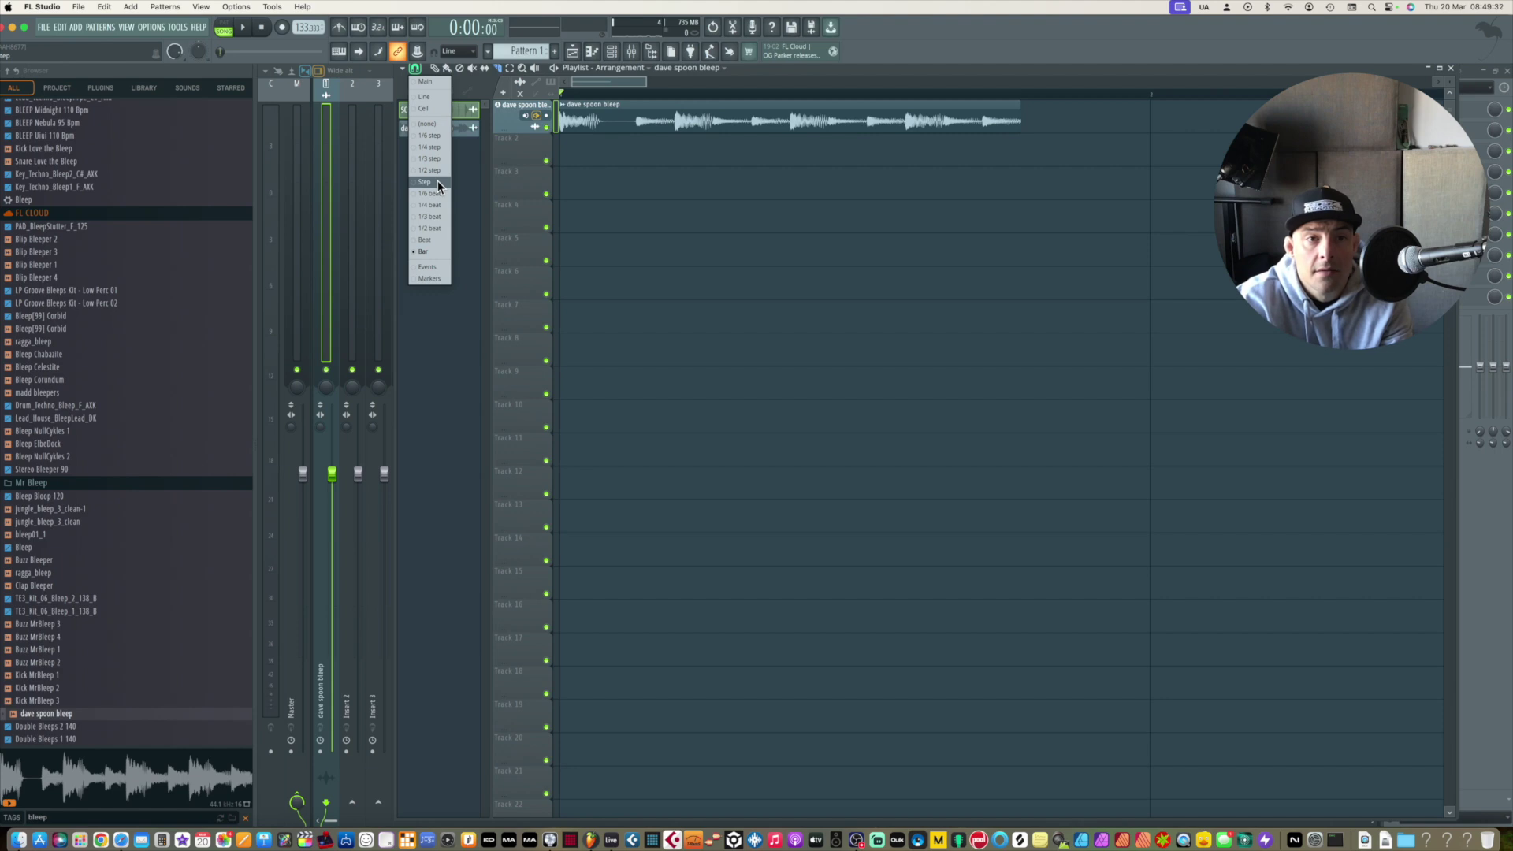
click(444, 127)
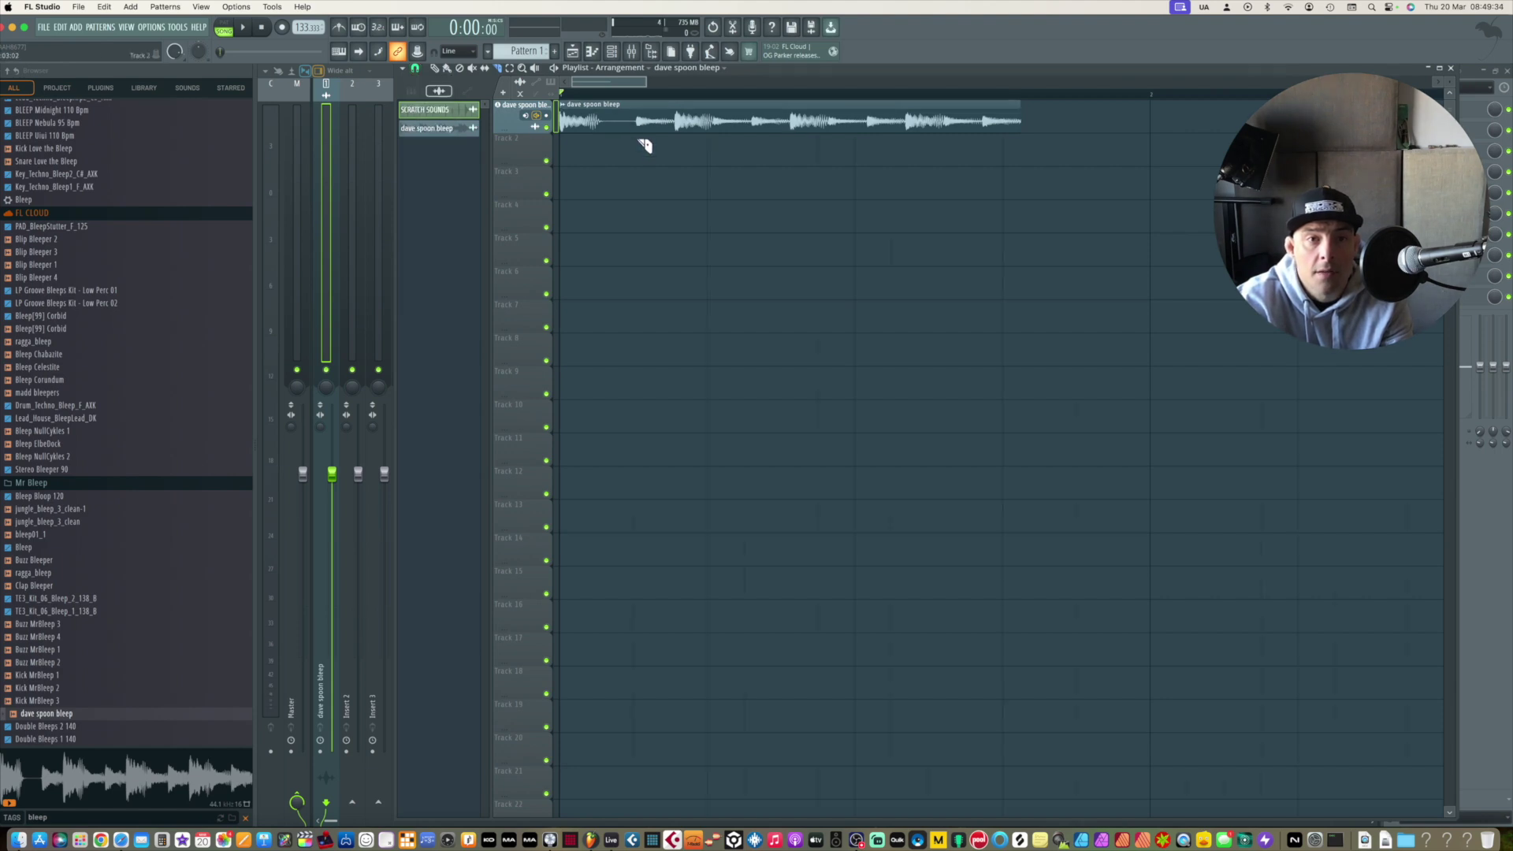
click(641, 109)
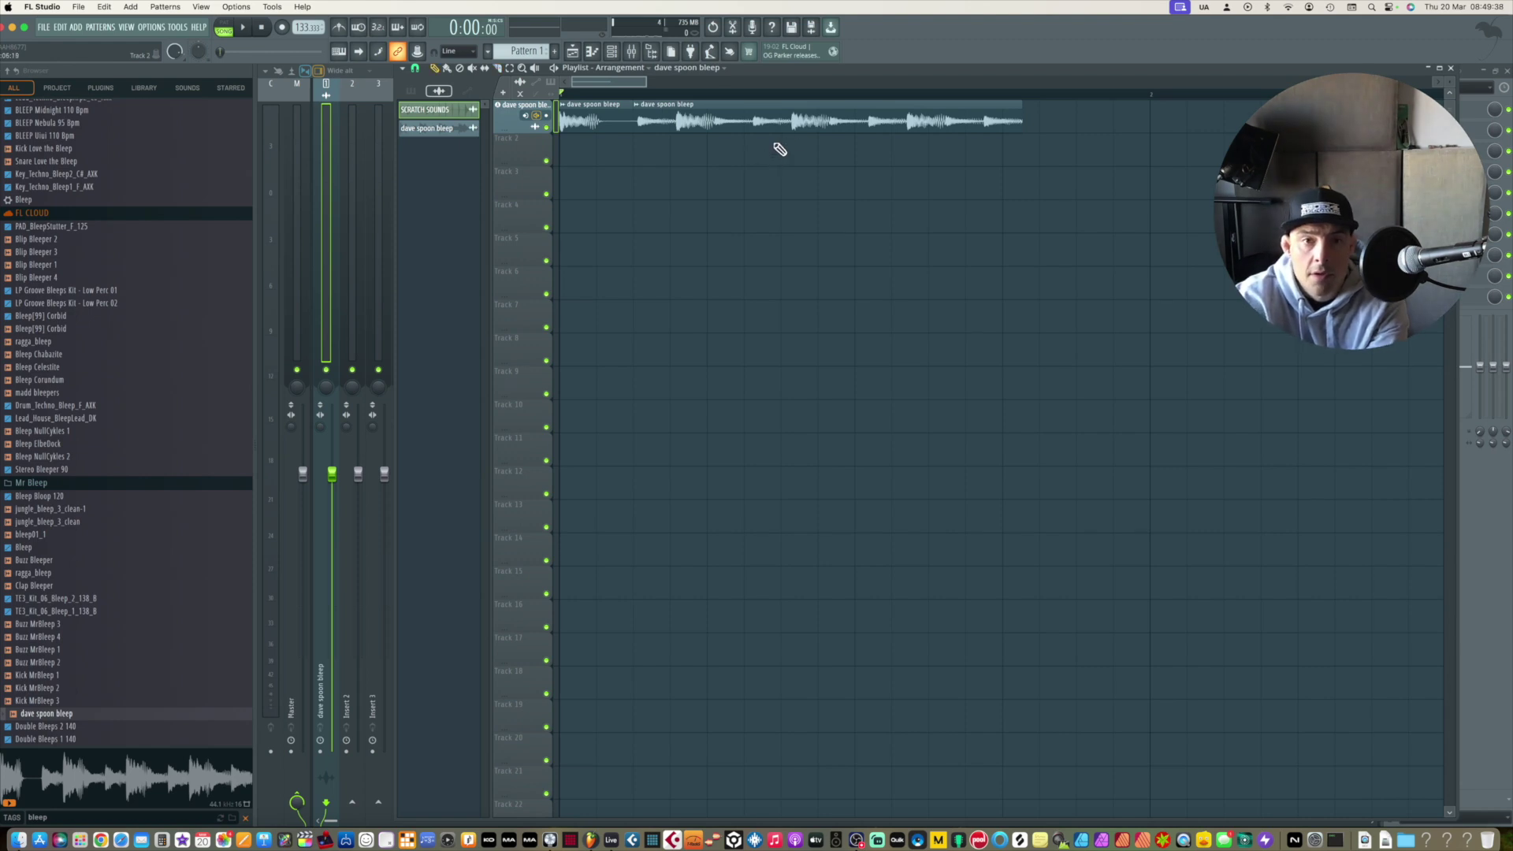
right_click(766, 120)
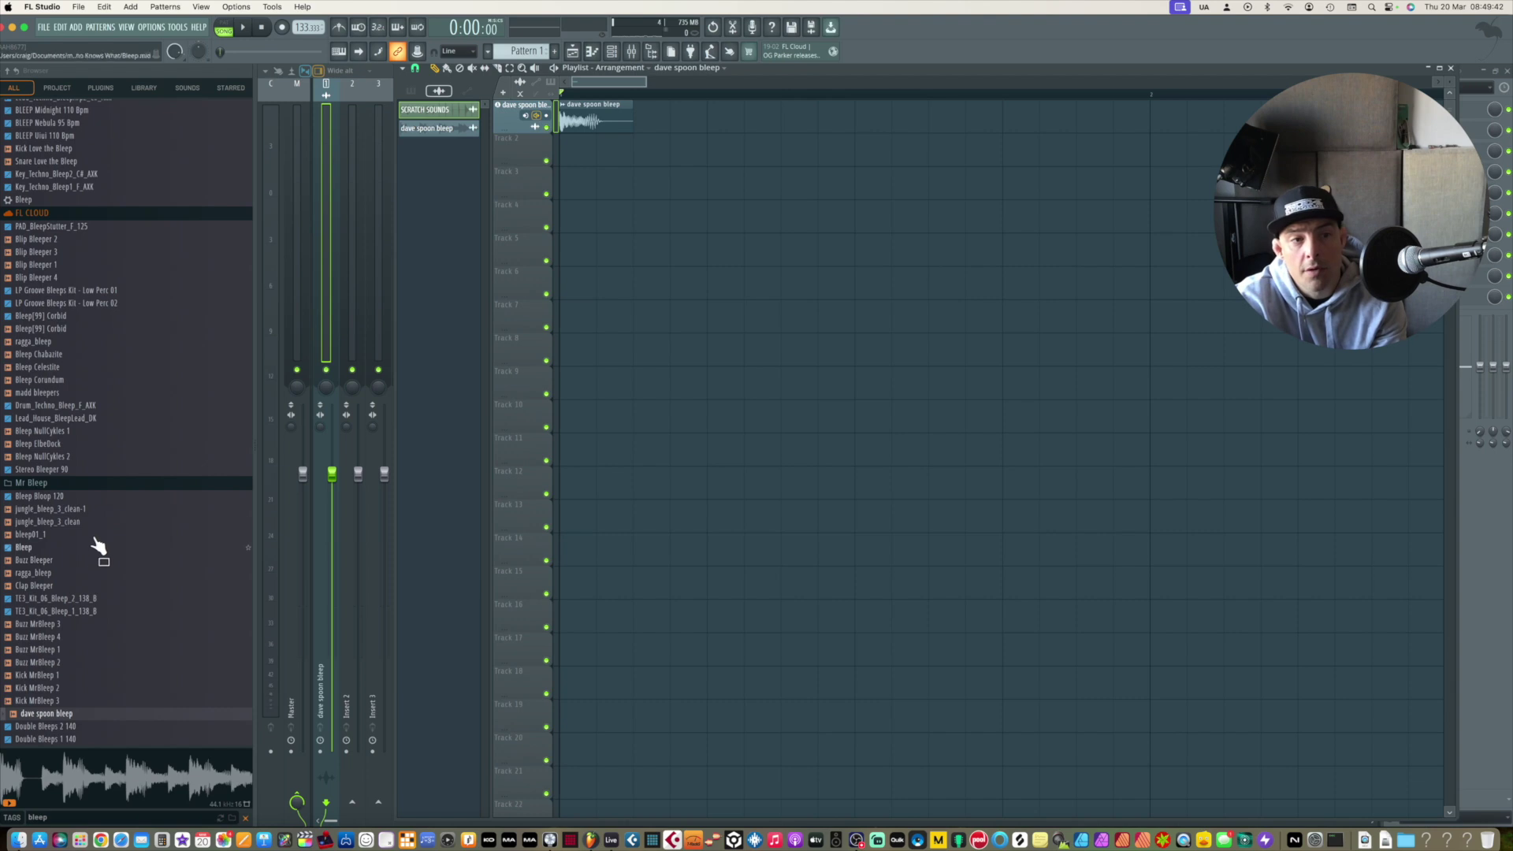
Preview jungle_bleep_3_clean-1 and drop it into the playlist as a new audio track.
click(93, 509)
drag(94, 513, 436, 464)
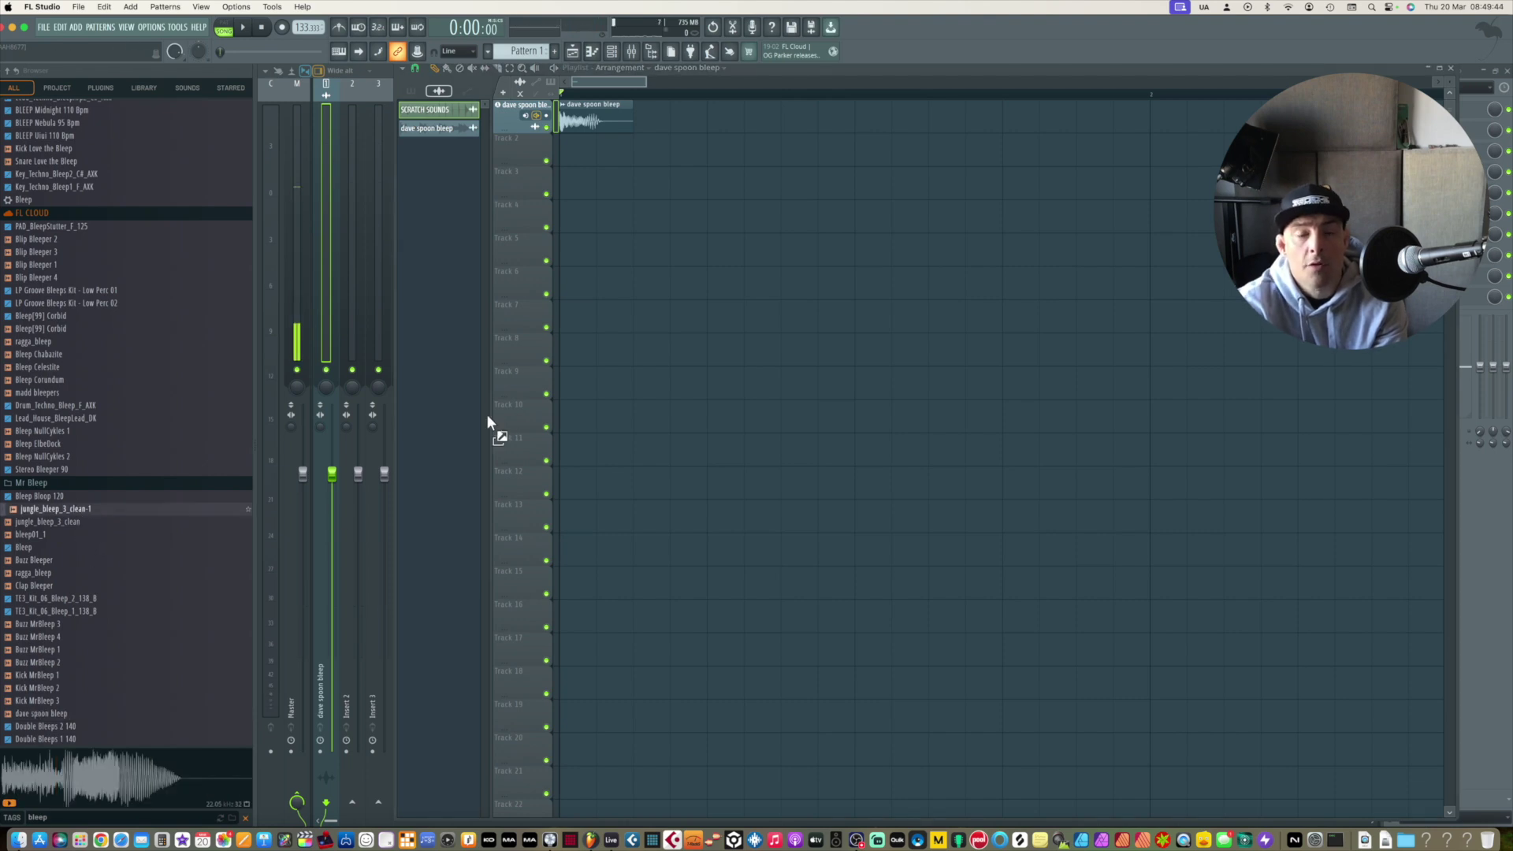
drag(533, 150, 536, 154)
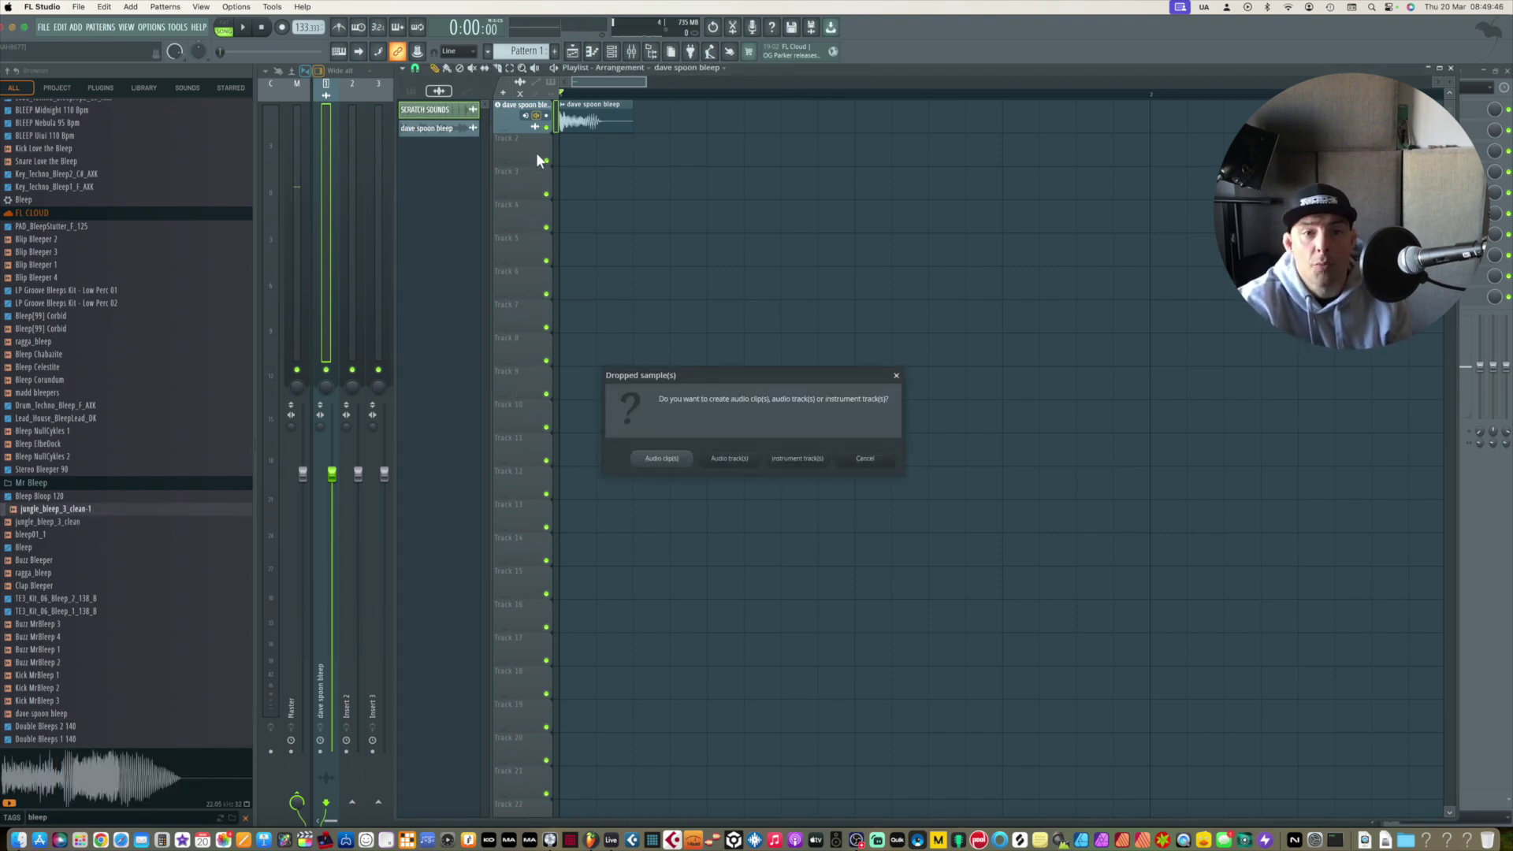
click(727, 457)
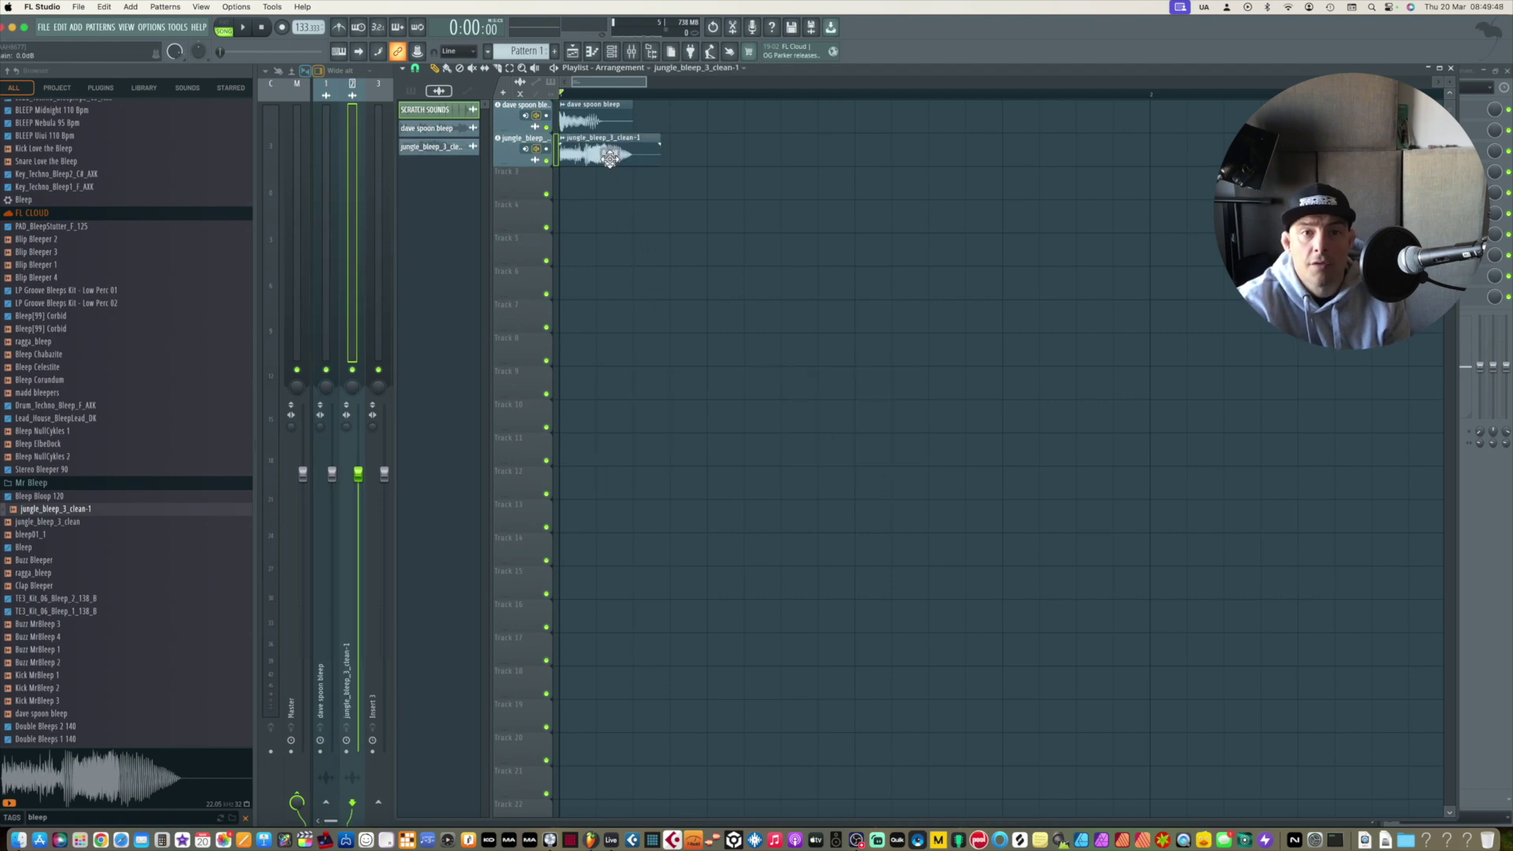
Delete the misplaced jungle_bleep clip, set snap to Bar, and place it at bar 2 on Track 2.
mouse_move(618, 167)
mouse_down()
mouse_move(942, 154)
mouse_move(622, 154)
mouse_move(635, 153)
mouse_up()
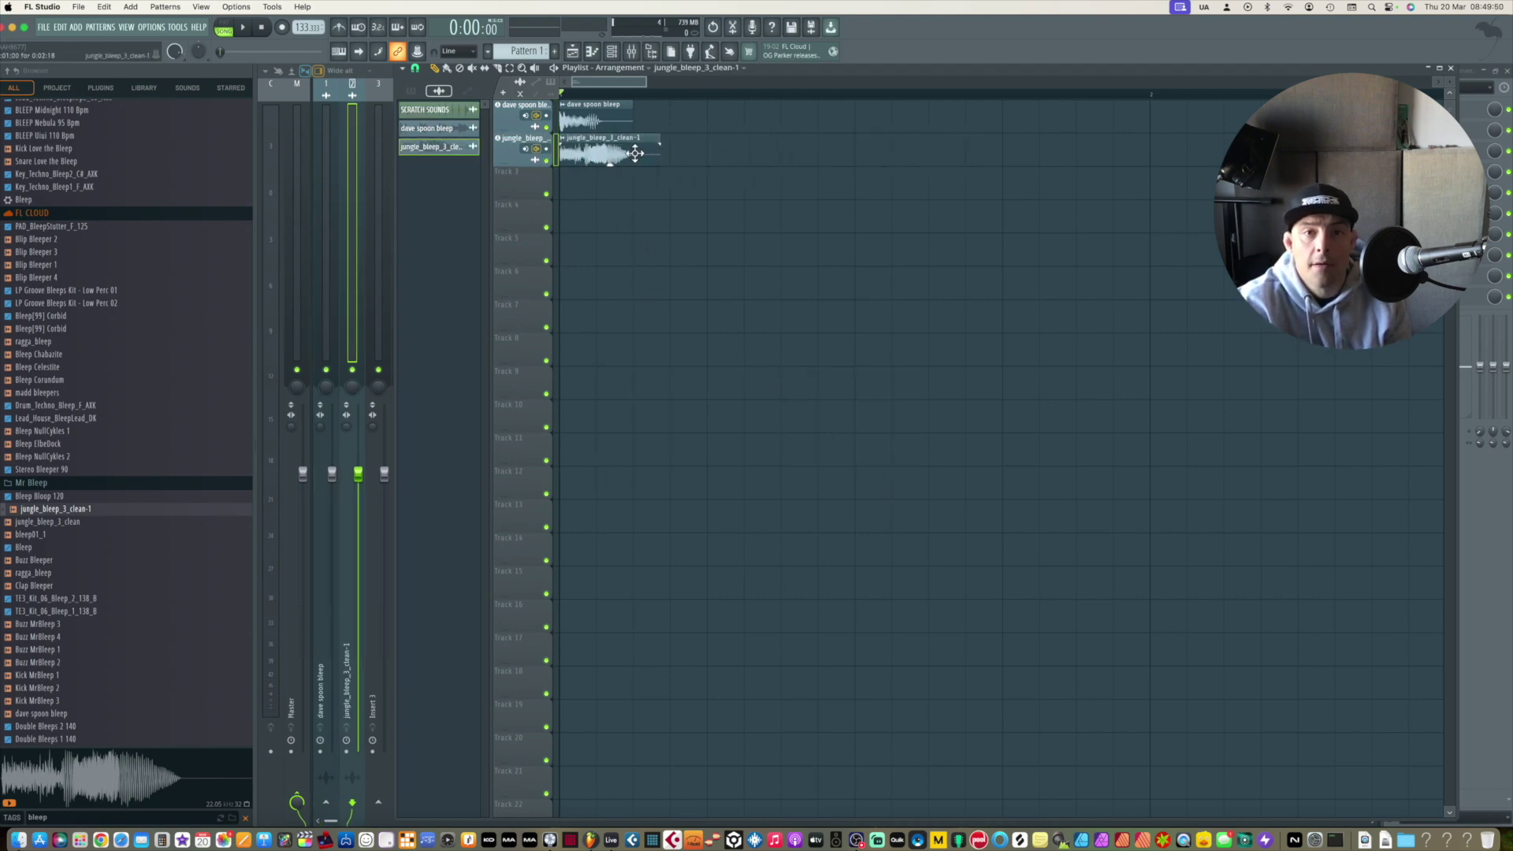
right_click(635, 153)
click(415, 68)
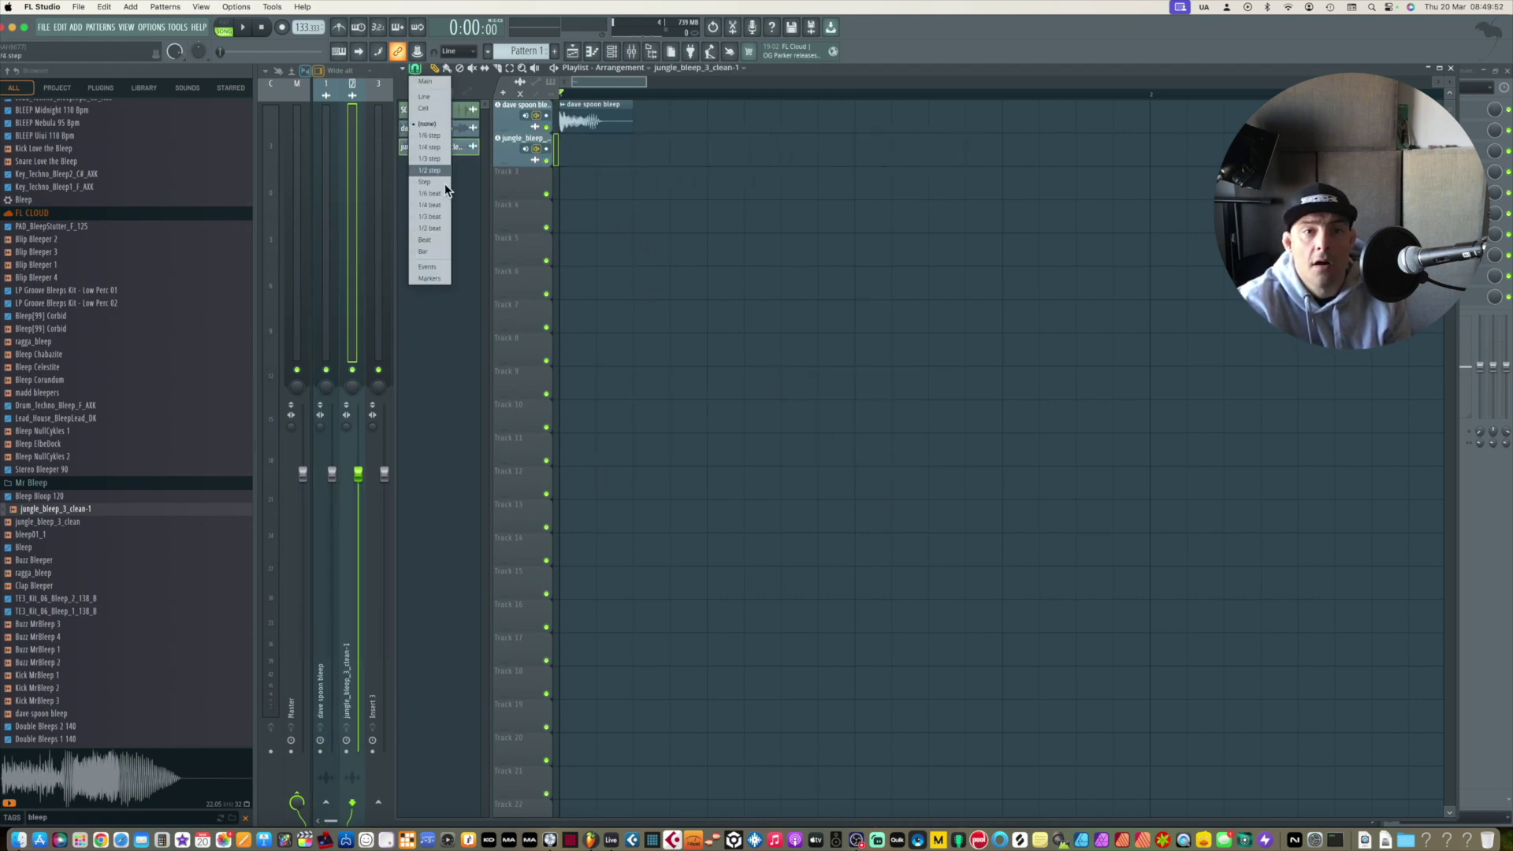
click(434, 243)
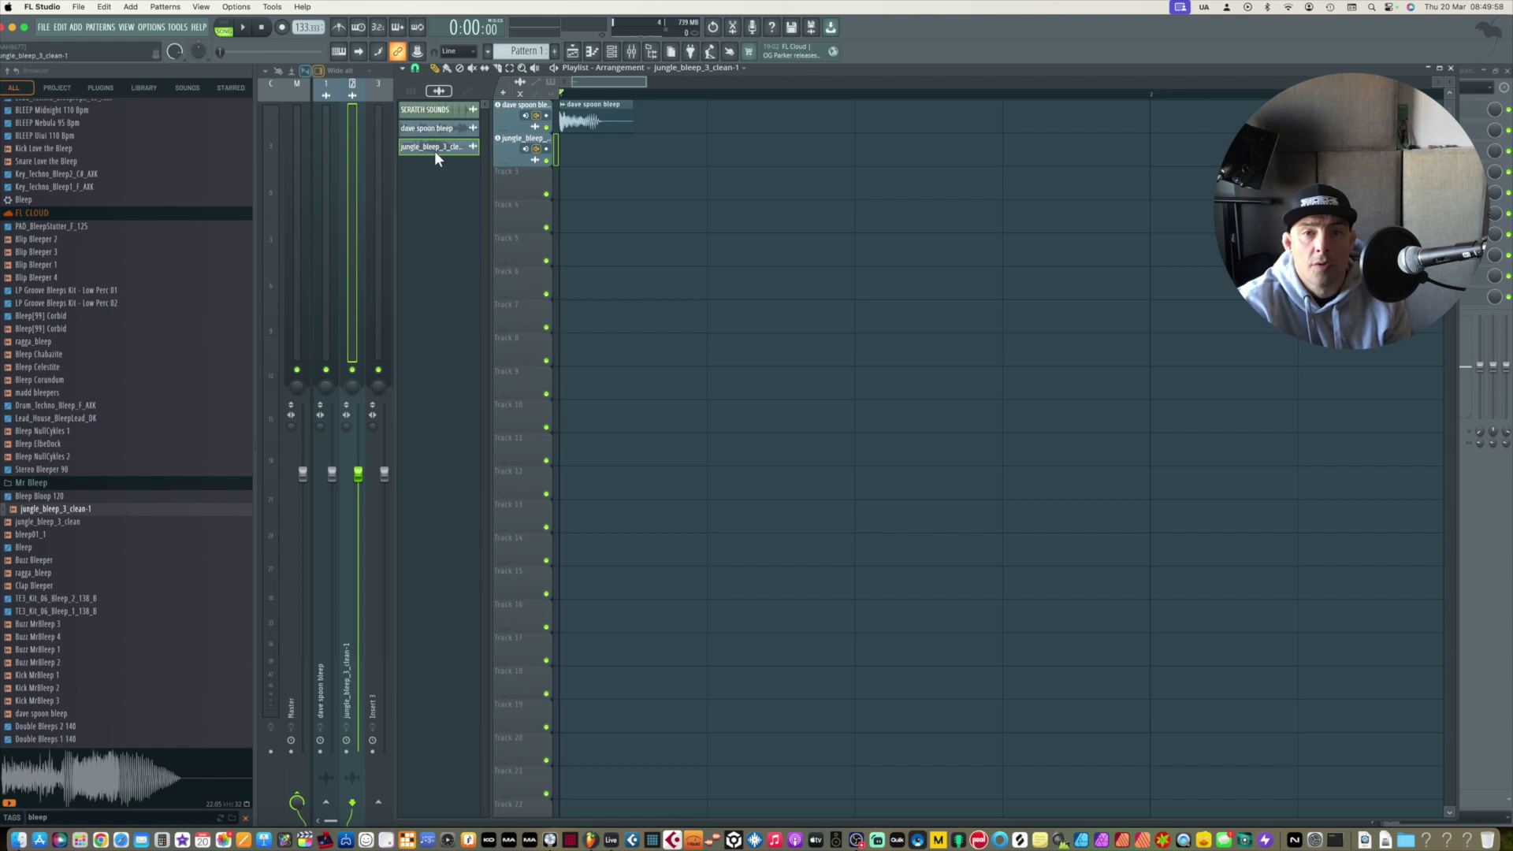
click(1176, 163)
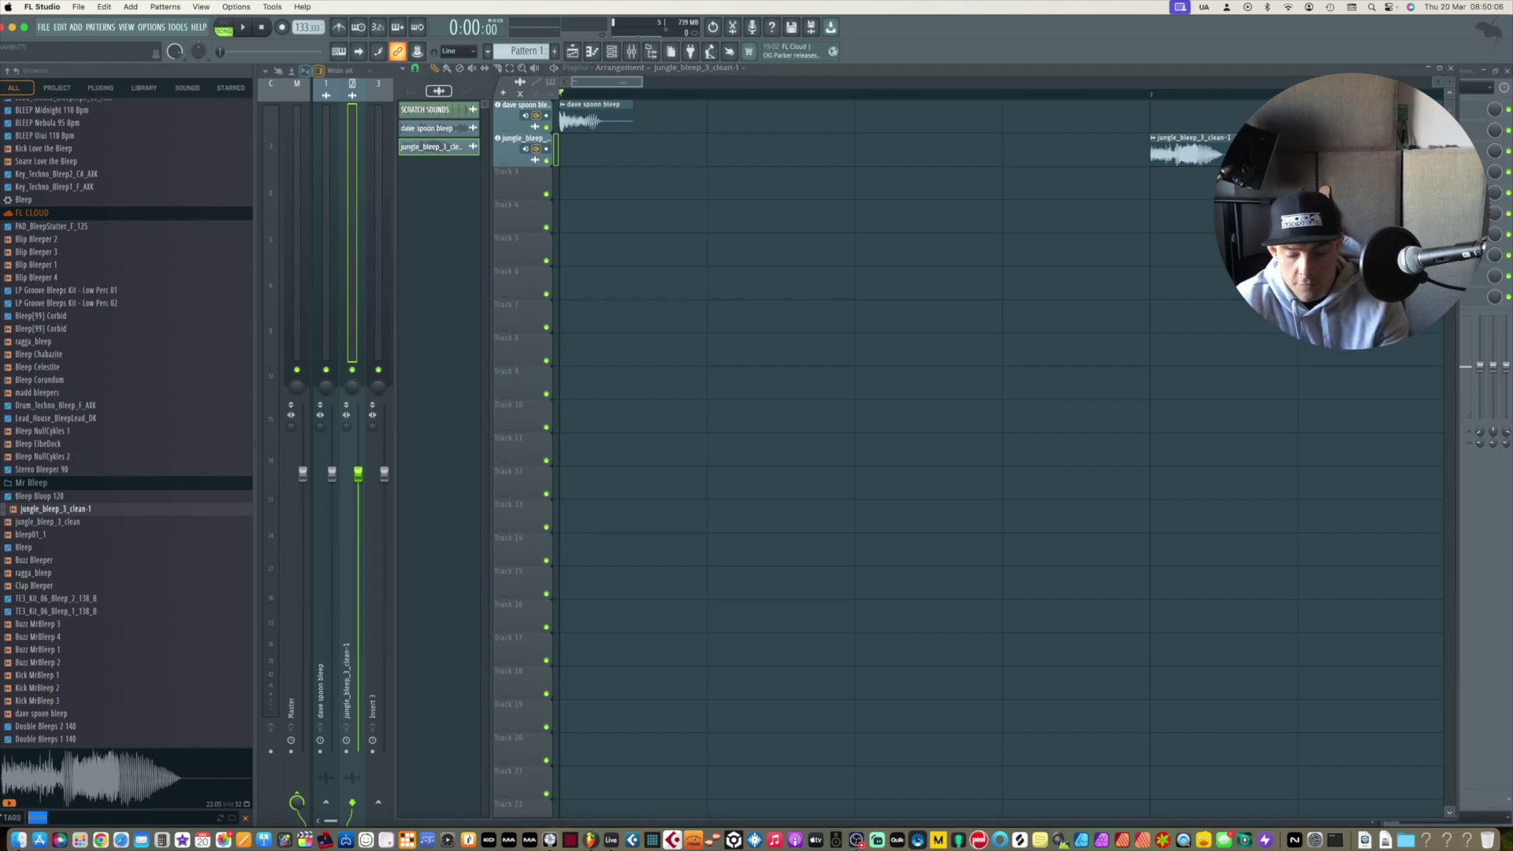
Search the browser for 'benji' and audition Benji 1 and Benji 1_1.
key(Return)
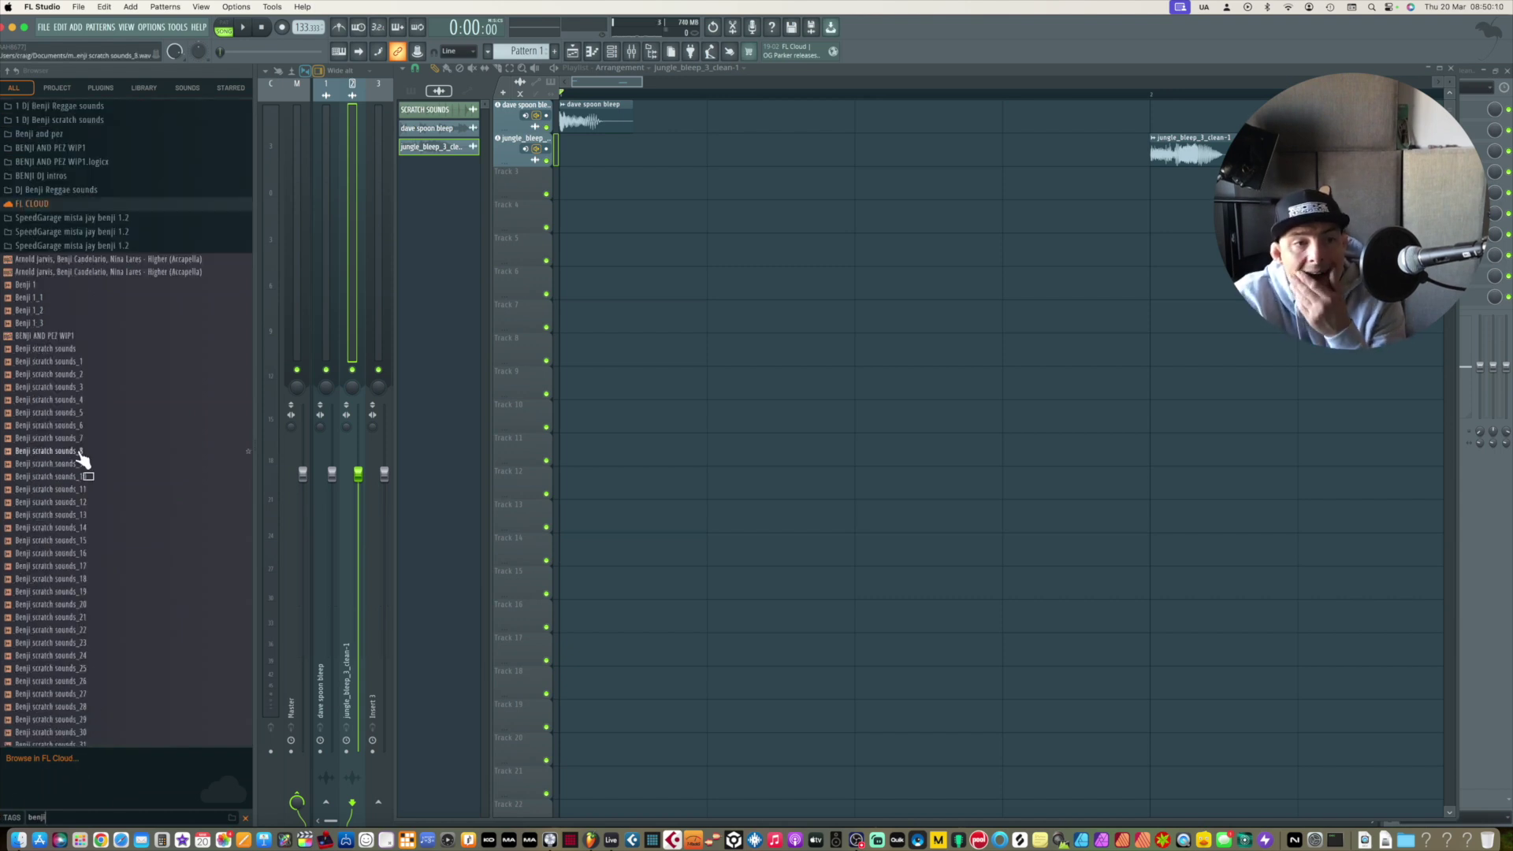
click(41, 285)
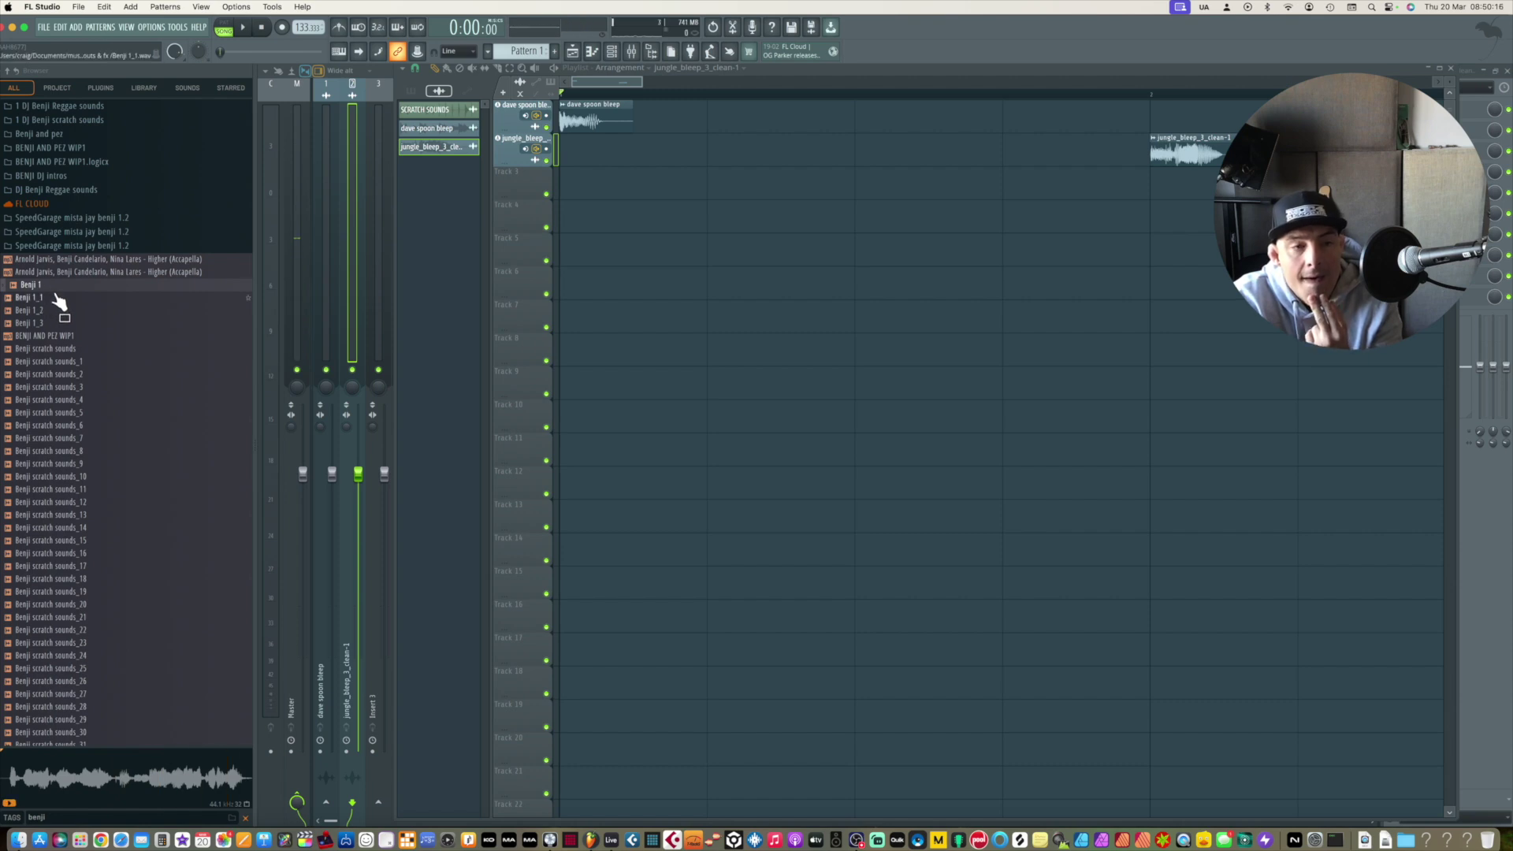
click(49, 297)
Add Benji 1_1 as a third audio track, its clip placed after the jungle bleep.
drag(37, 312, 536, 172)
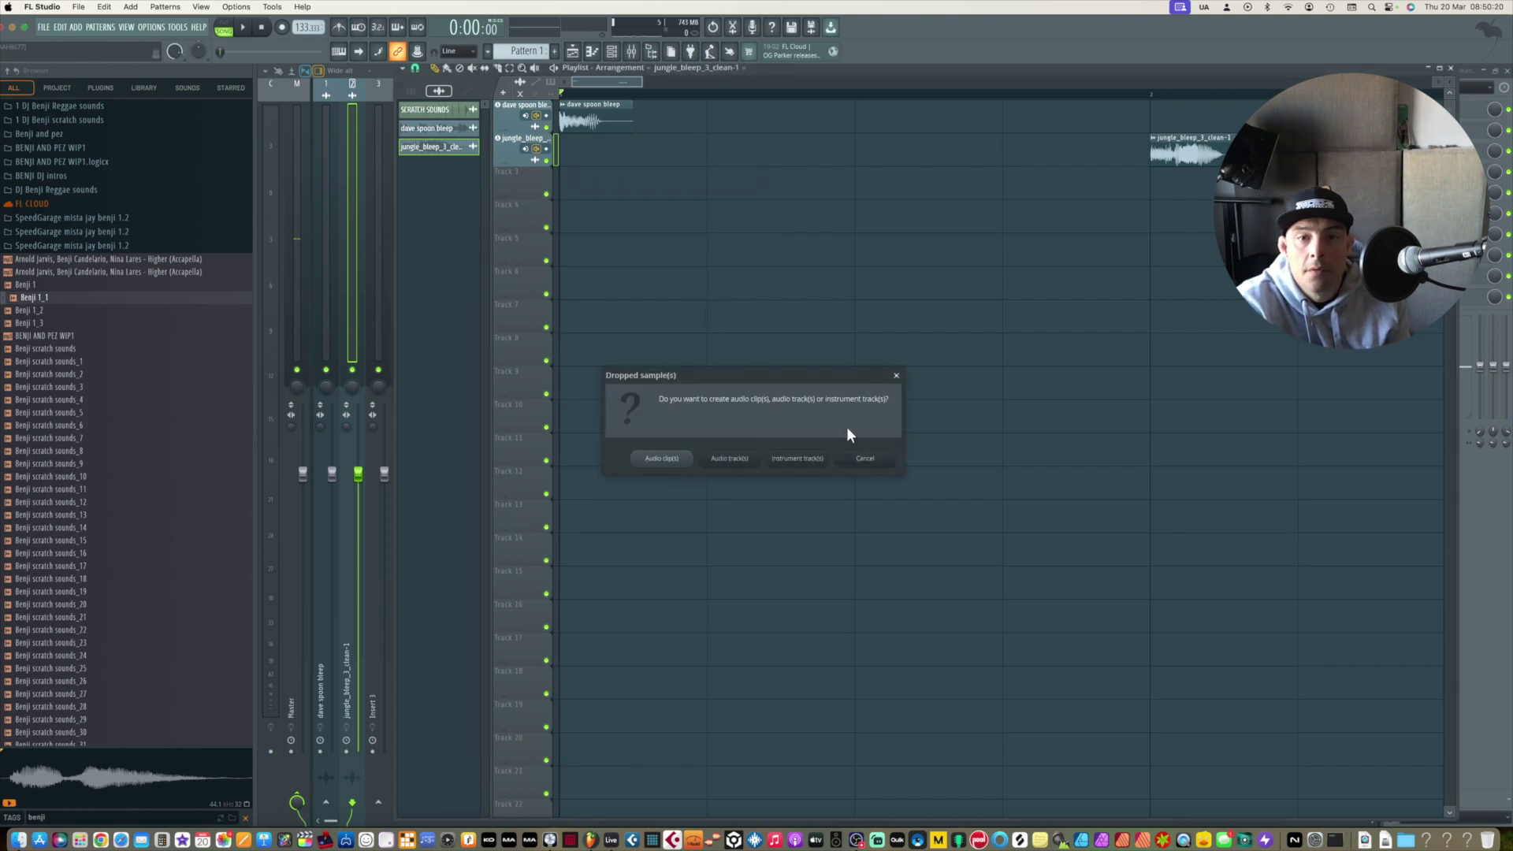
click(730, 460)
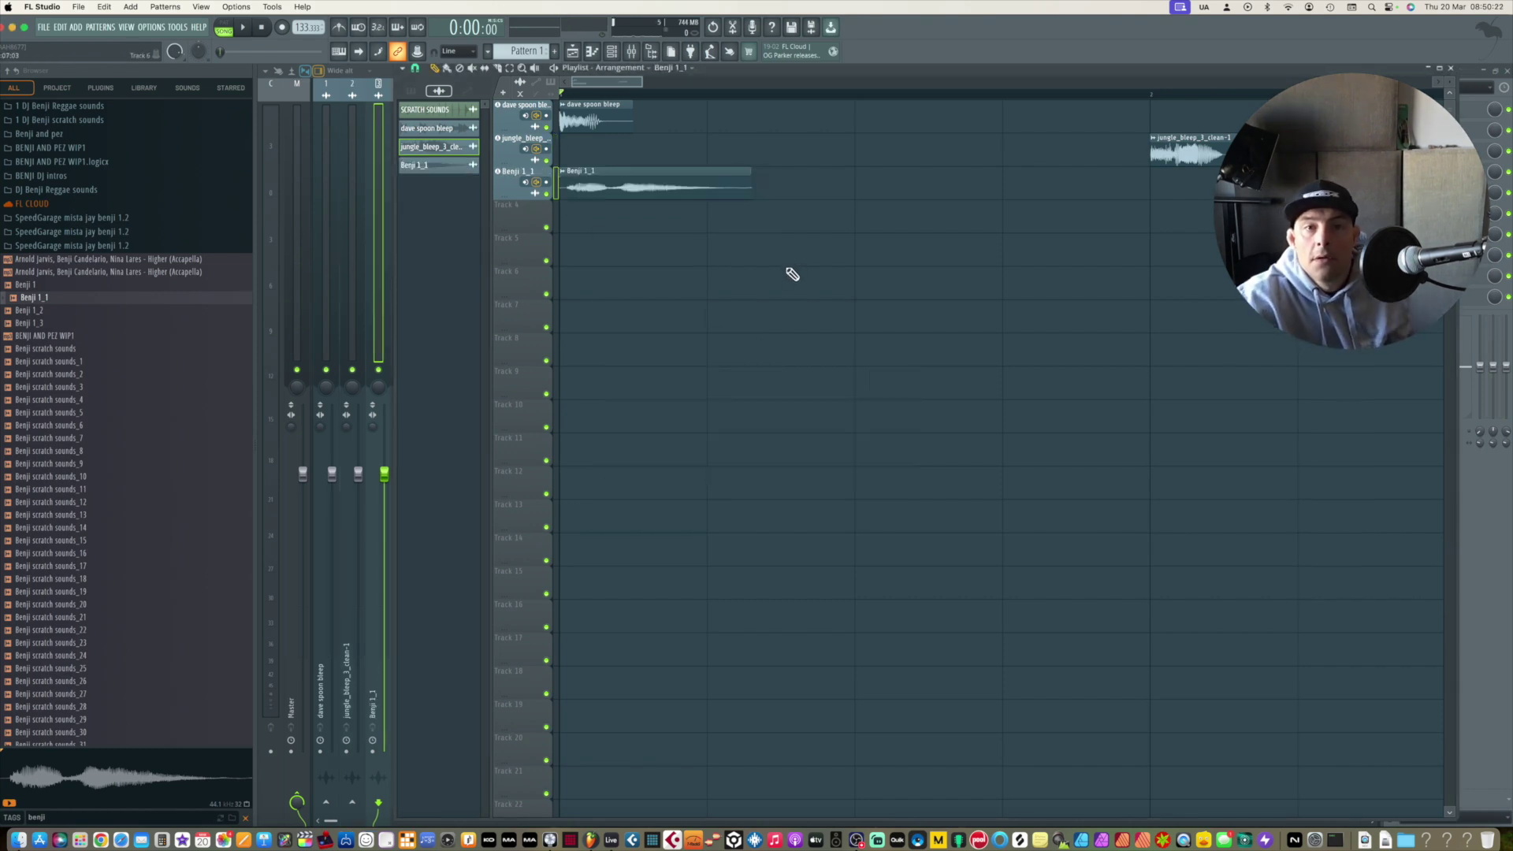
right_click(659, 182)
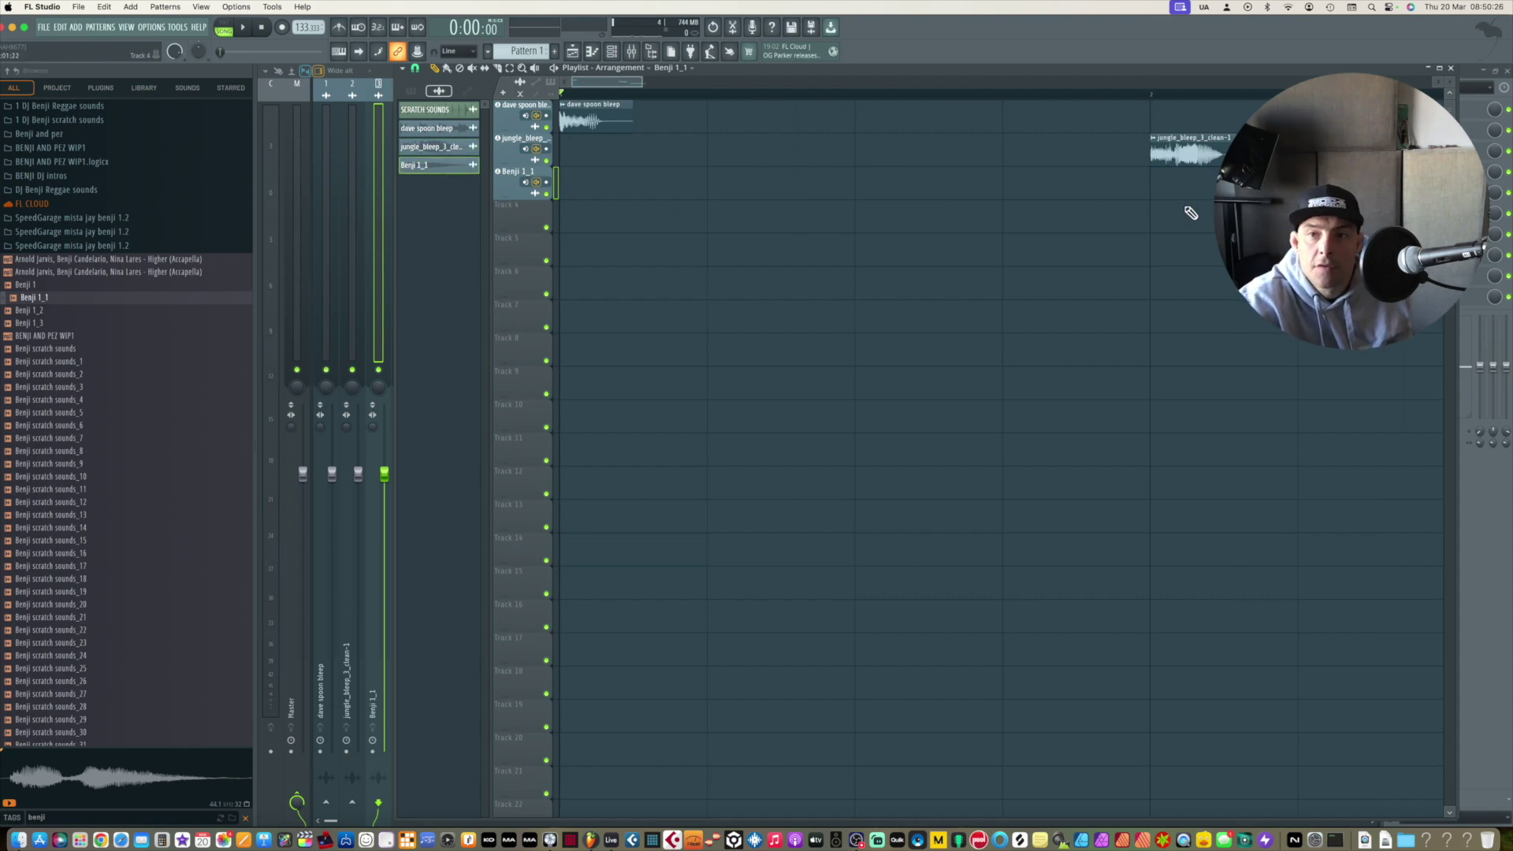
scroll(1186, 213, right, 5)
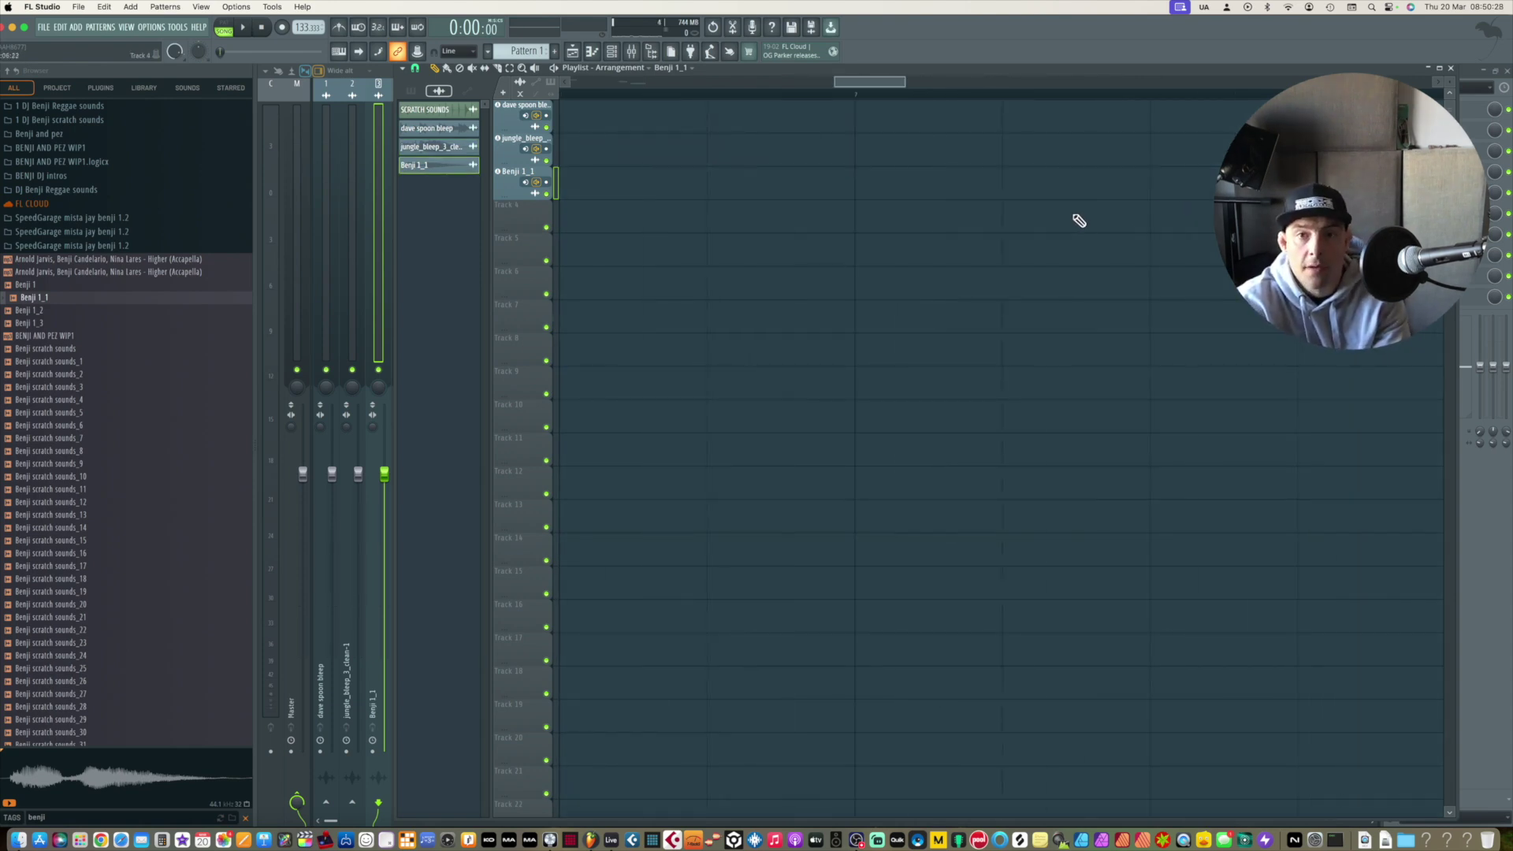
scroll(1078, 221, left, 5)
scroll(1077, 218, down, 4)
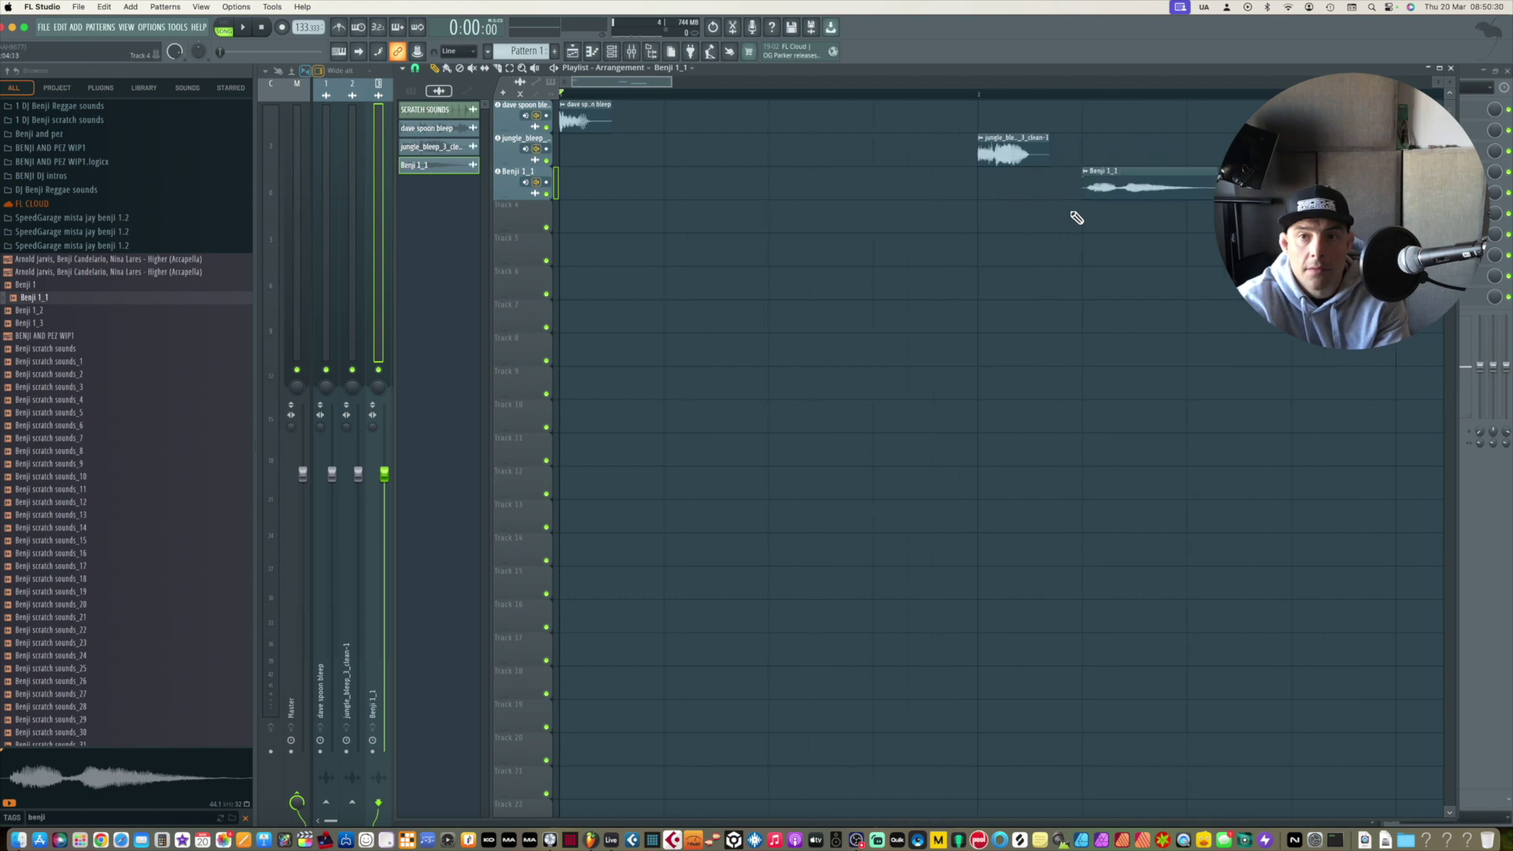
Move the Benji 1_1 clip on Track 3 to bar 3 and play the arrangement in song mode.
drag(951, 181, 1155, 180)
mouse_move(1154, 195)
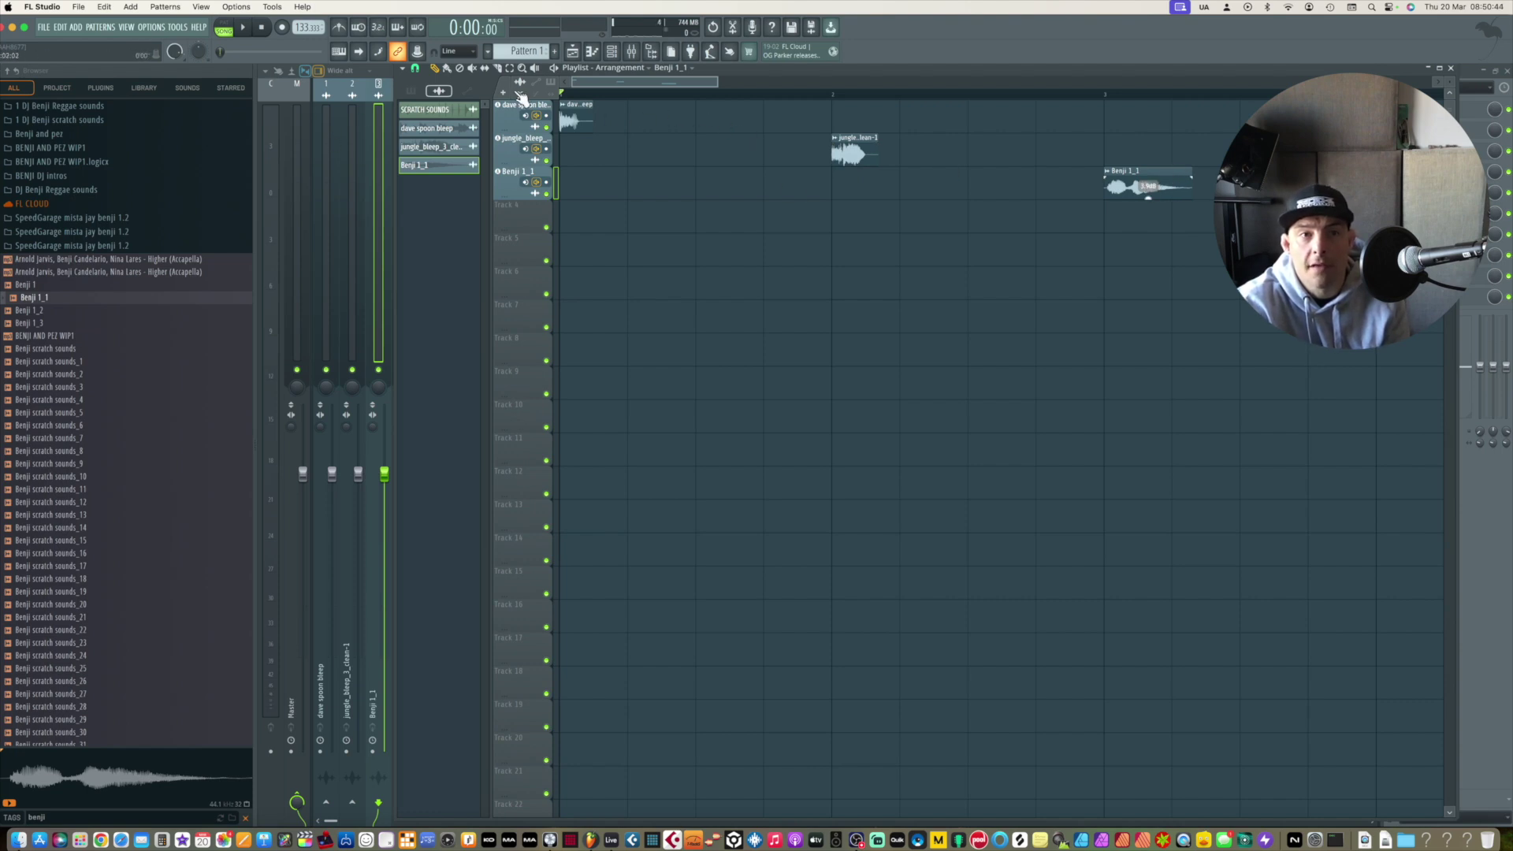
click(222, 32)
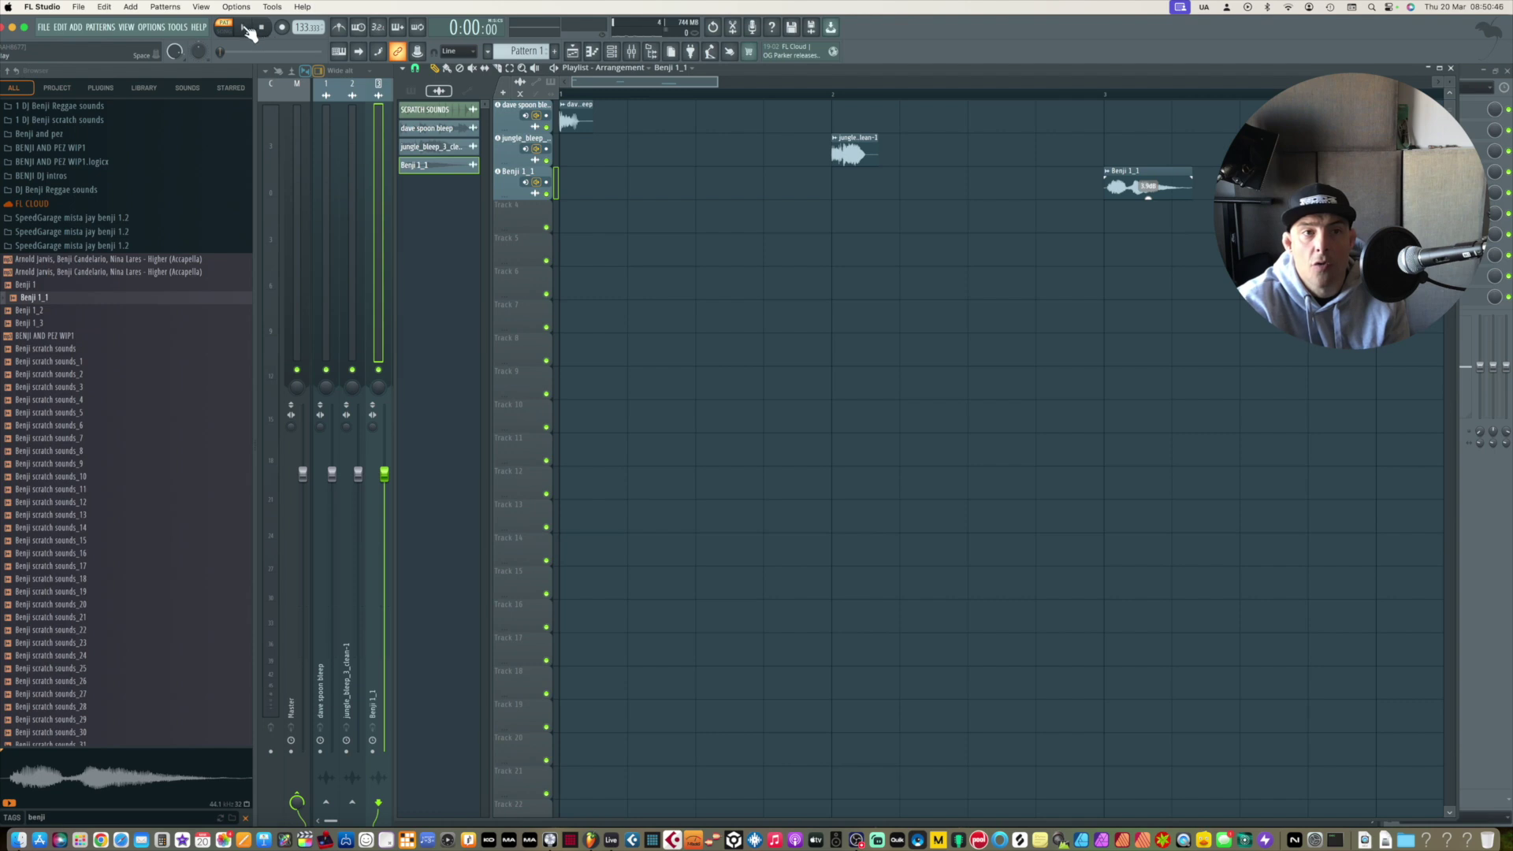
key(l)
click(249, 32)
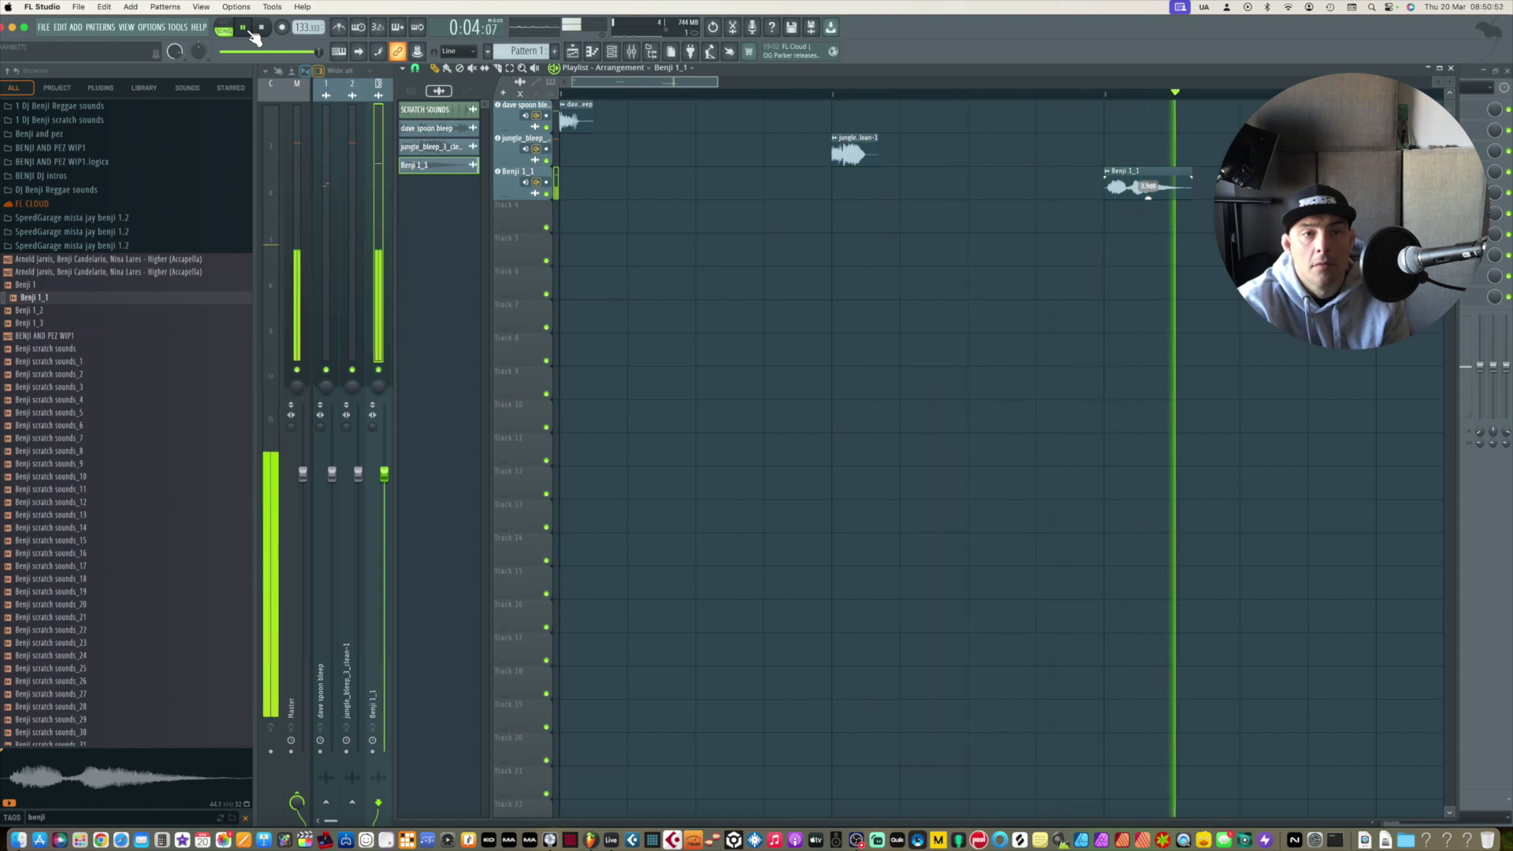
key(space)
Lower the jungle_bleep clip's gain to -1.5 dB and play back with the full mixer showing.
click(513, 152)
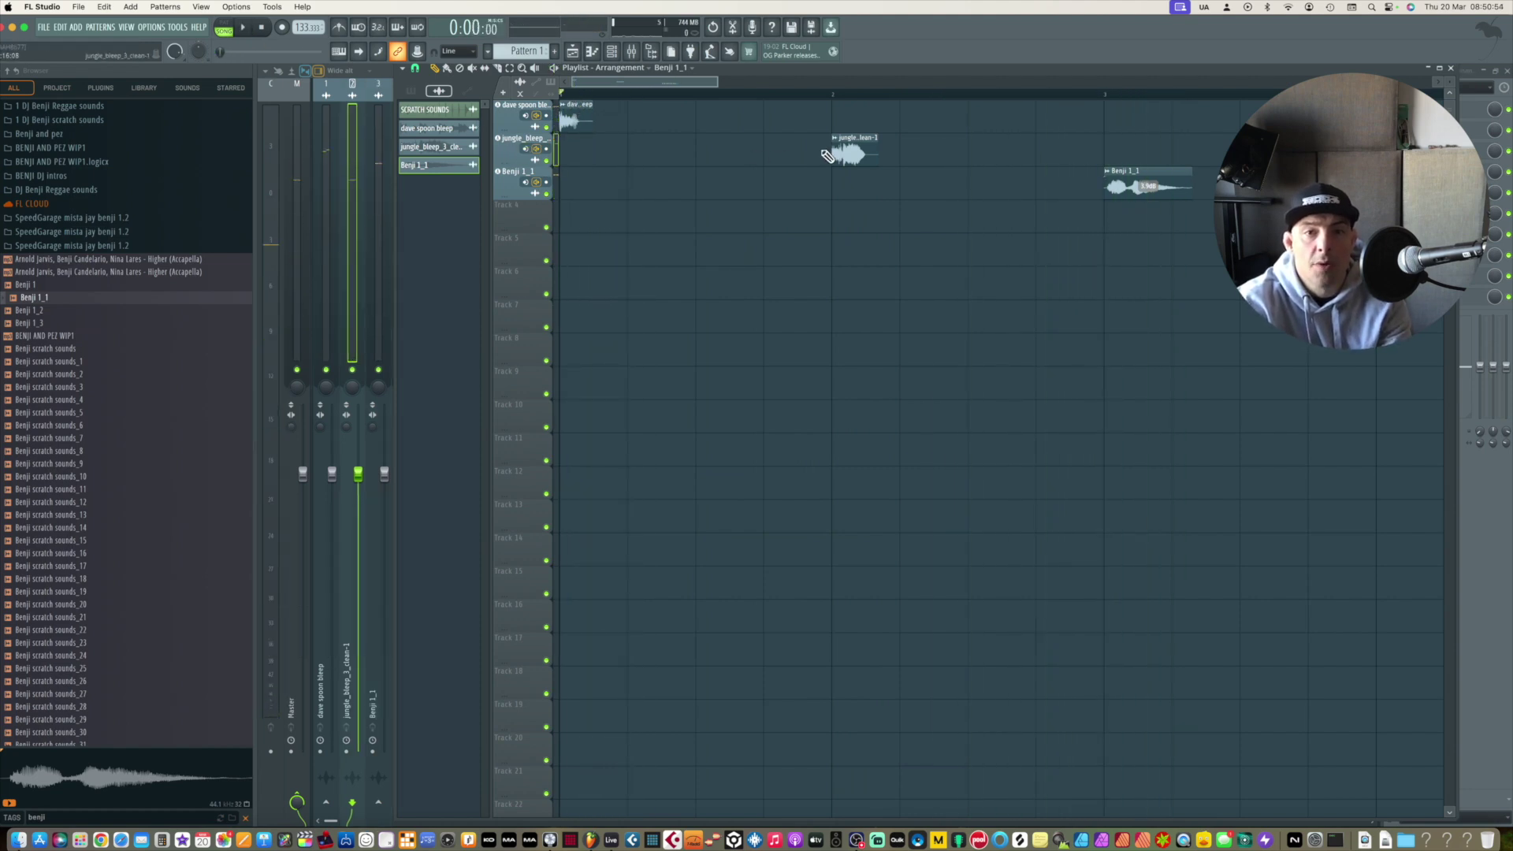
drag(859, 162, 855, 163)
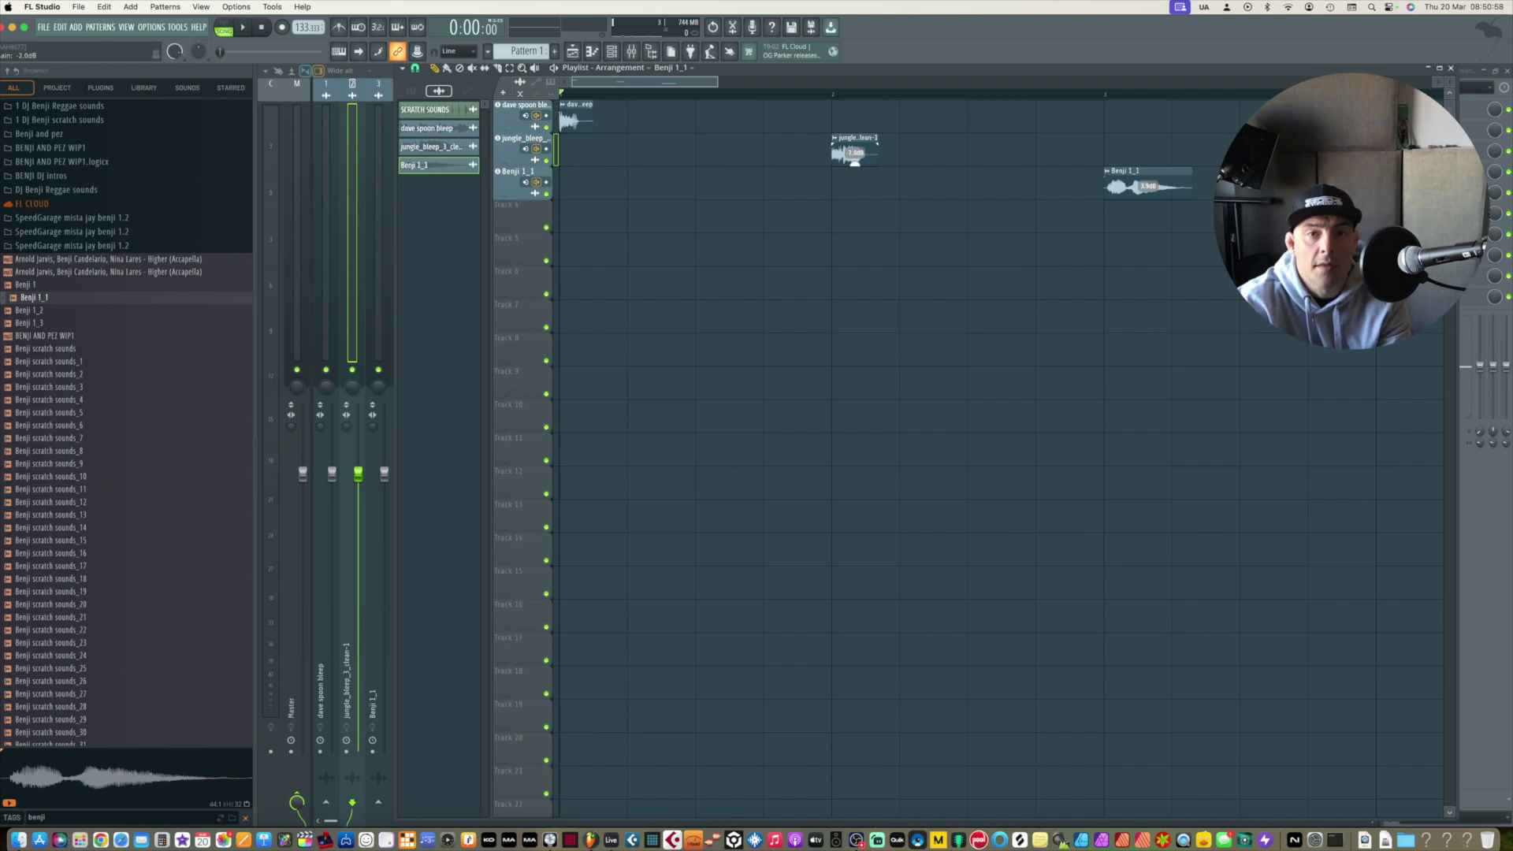
key(space)
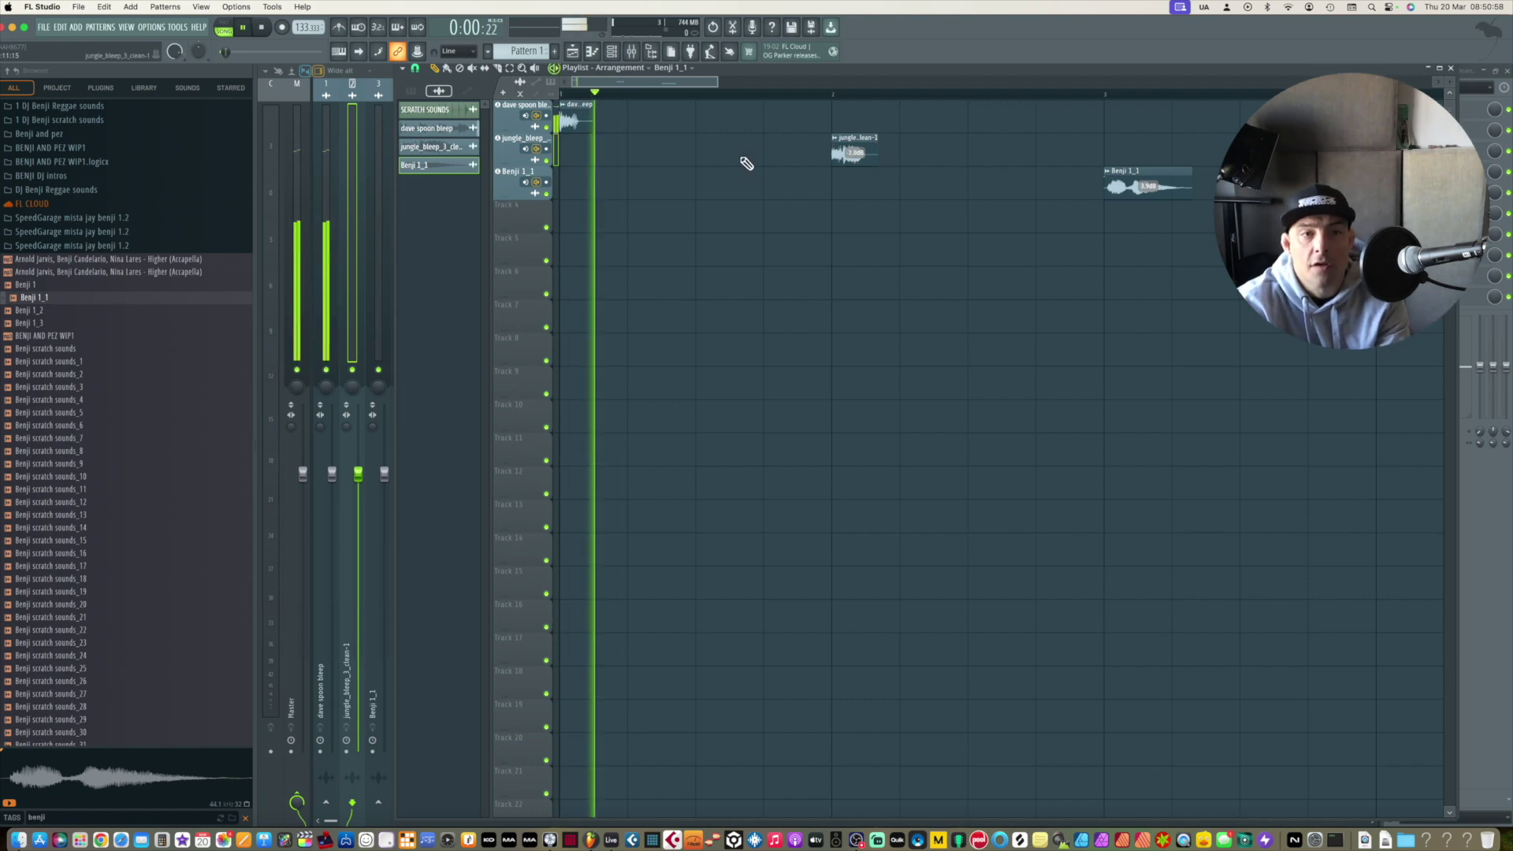
click(325, 153)
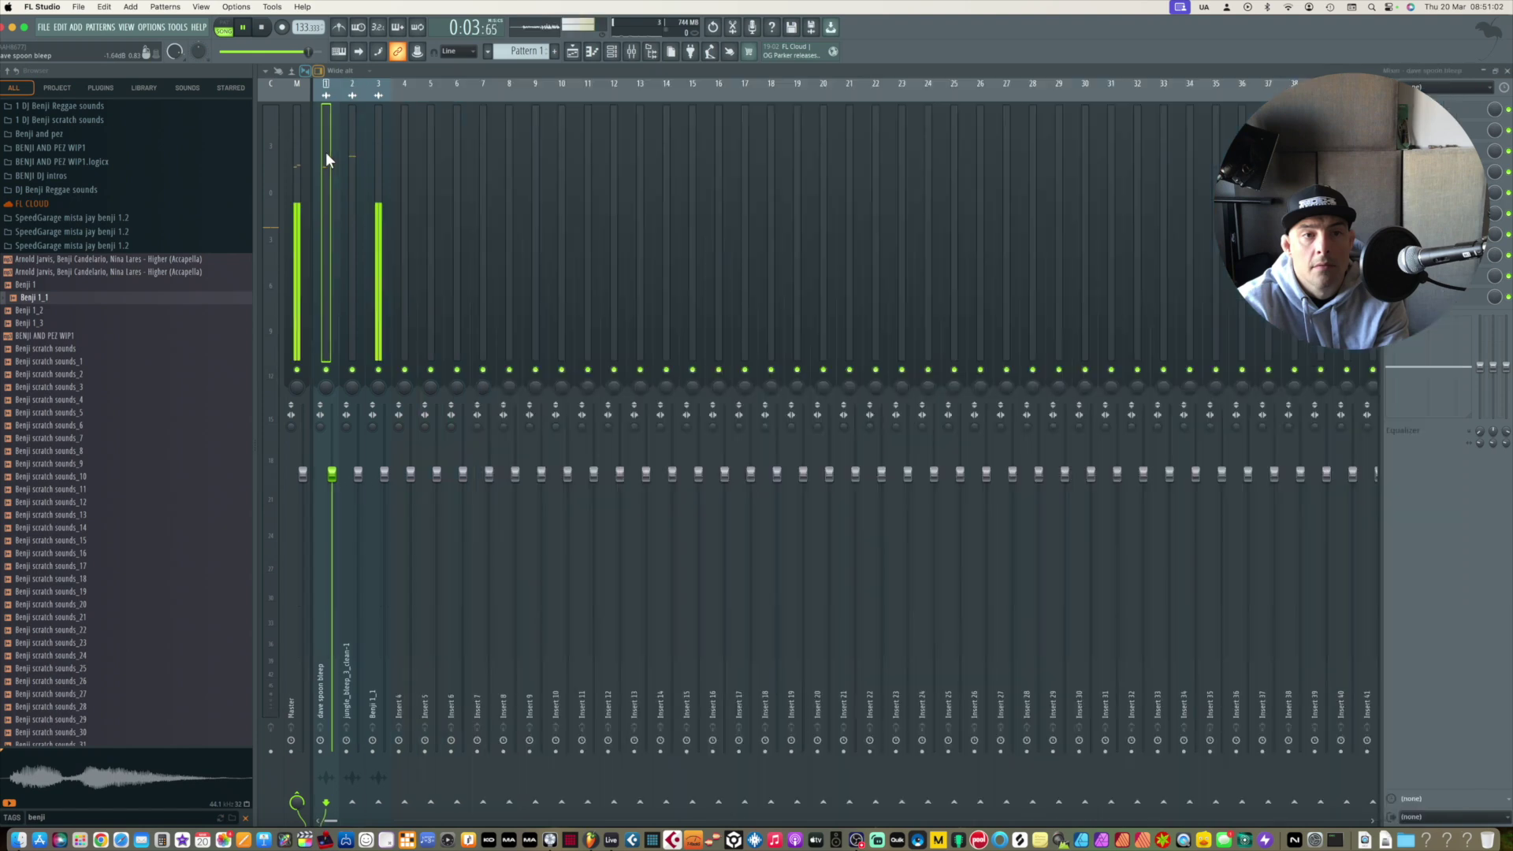
key(space)
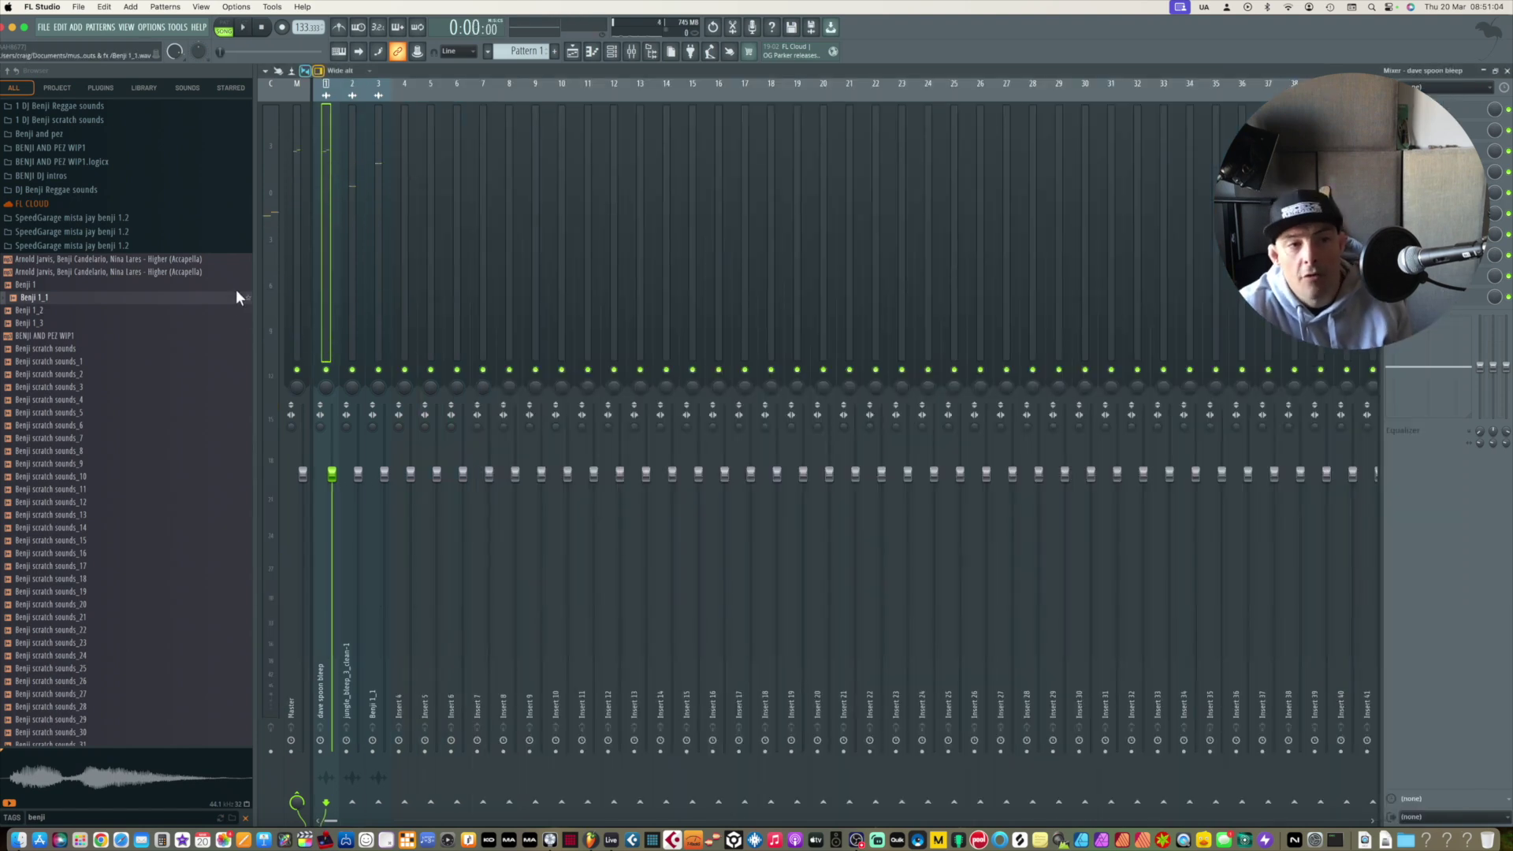
scroll(78, 432, down, 5)
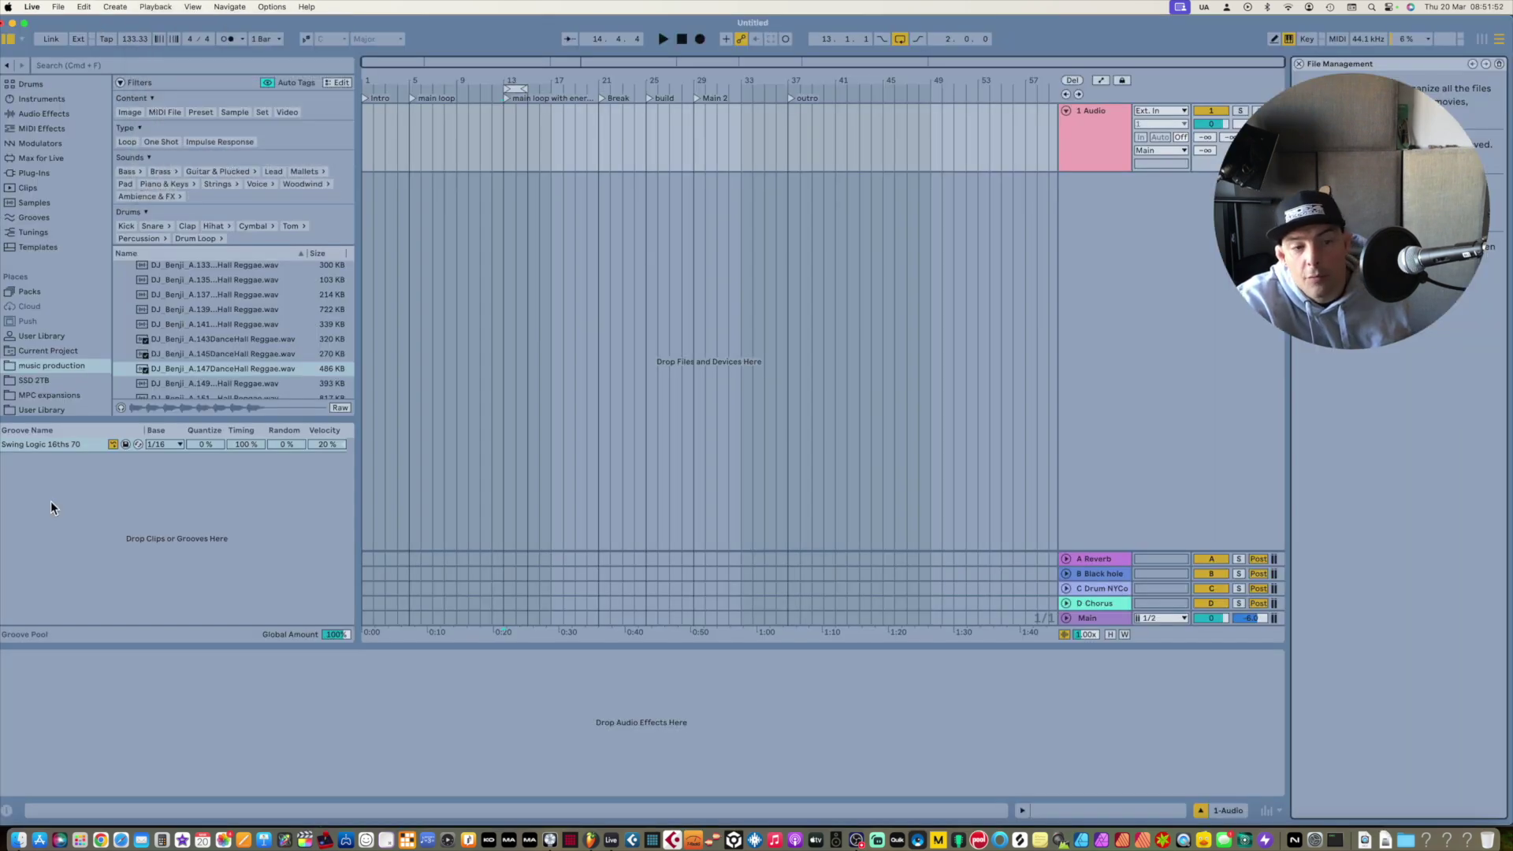
Drag laugh_long.wav from the desktop Finder window onto the first audio track.
click(19, 840)
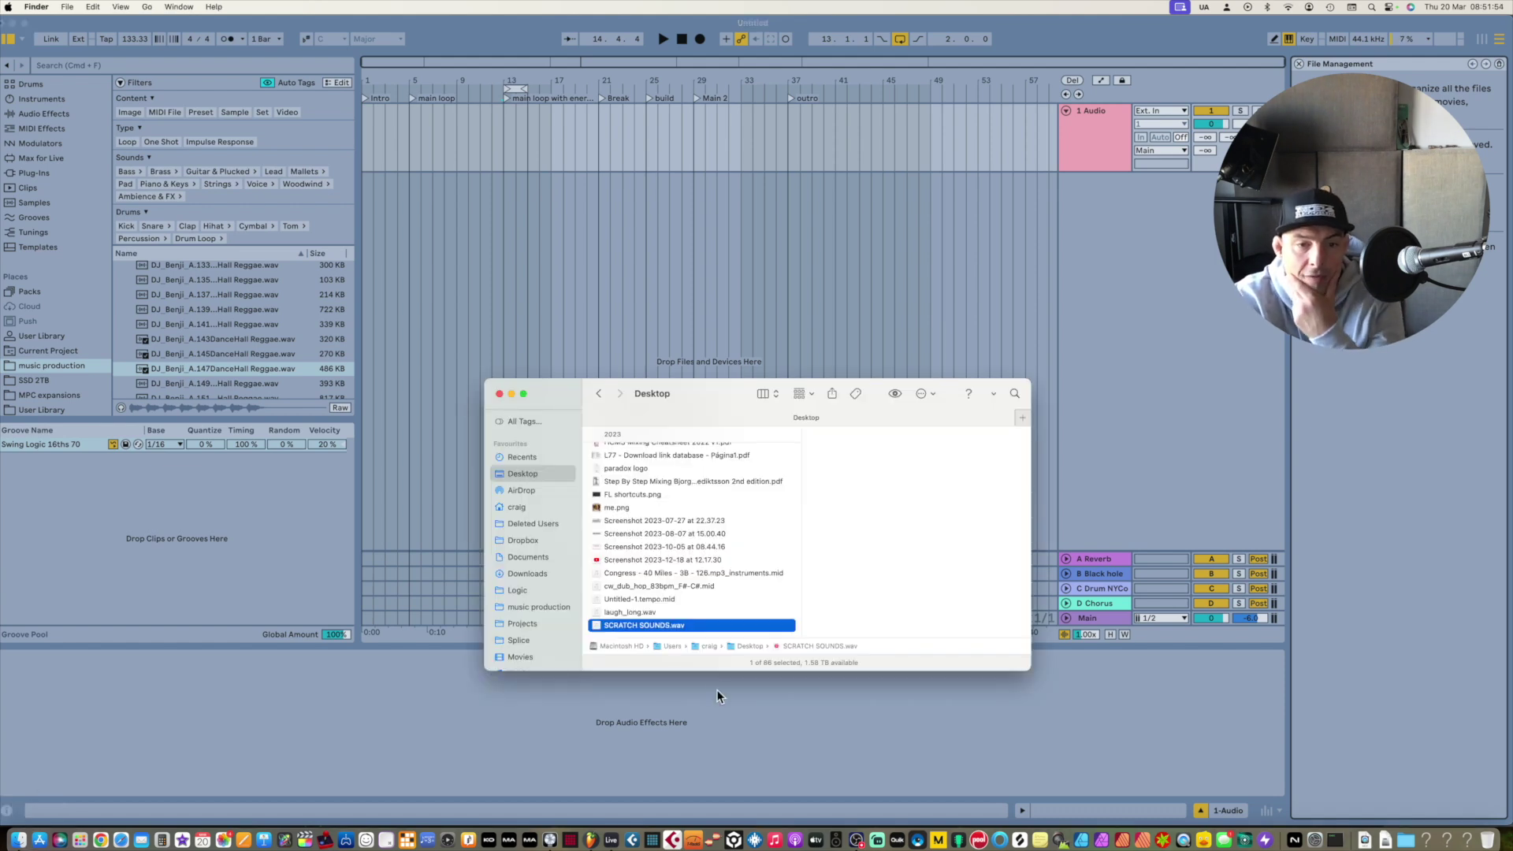
click(645, 611)
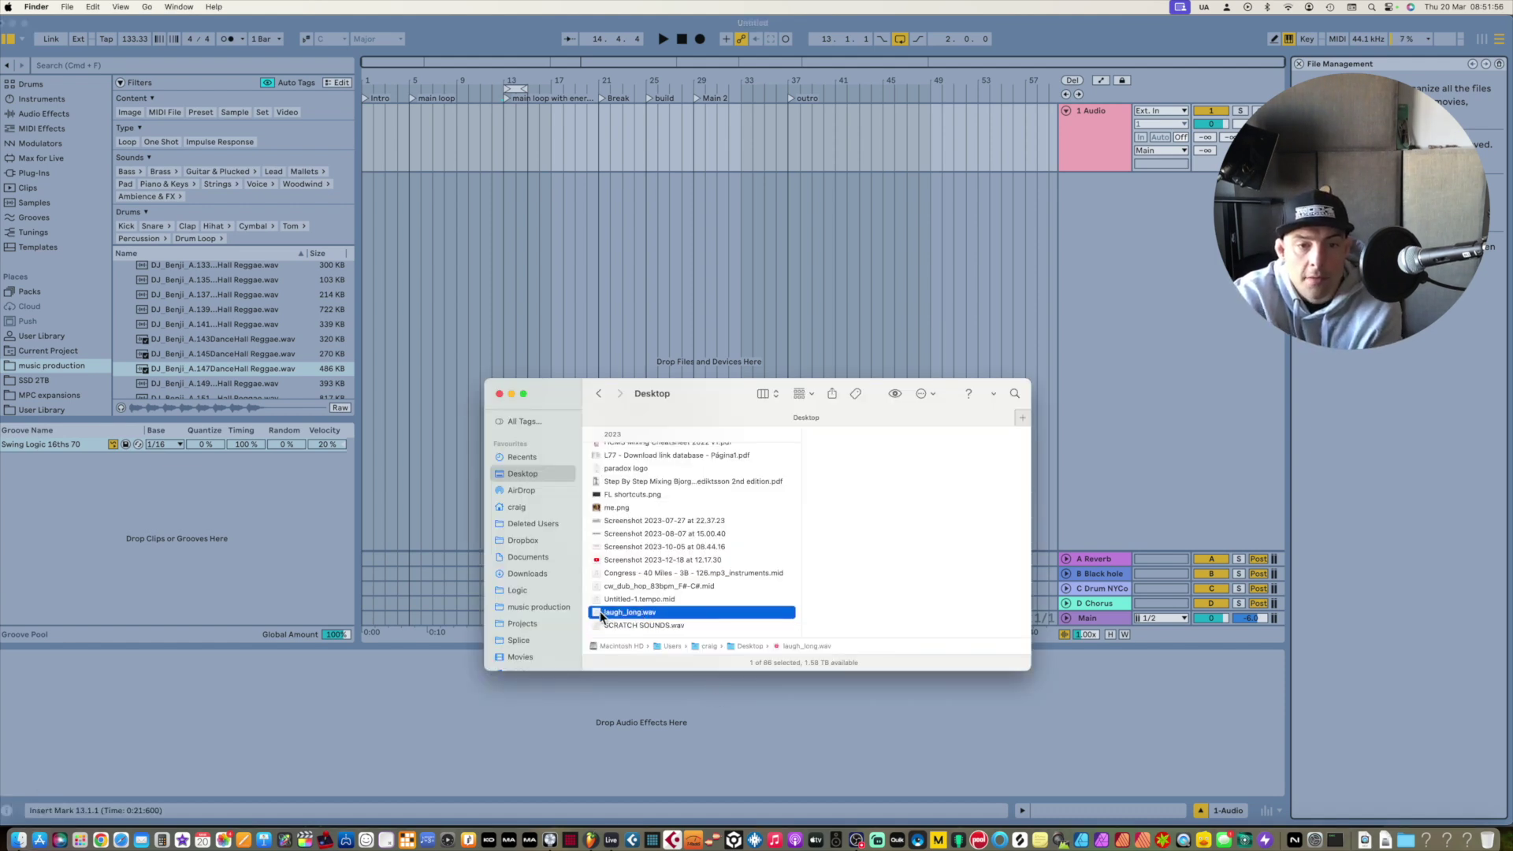
drag(597, 617, 362, 130)
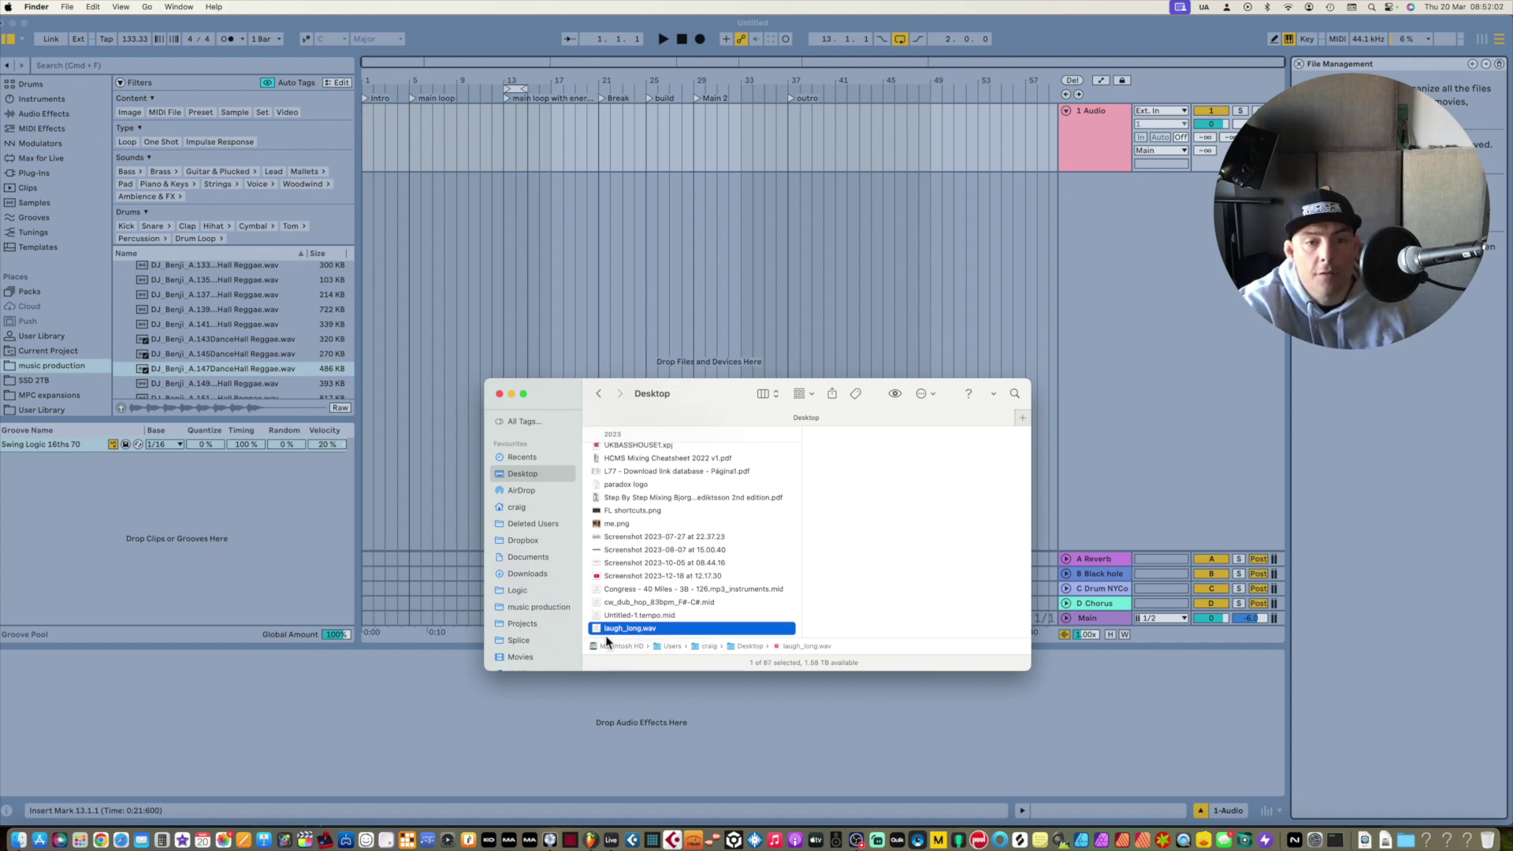
drag(598, 630, 368, 144)
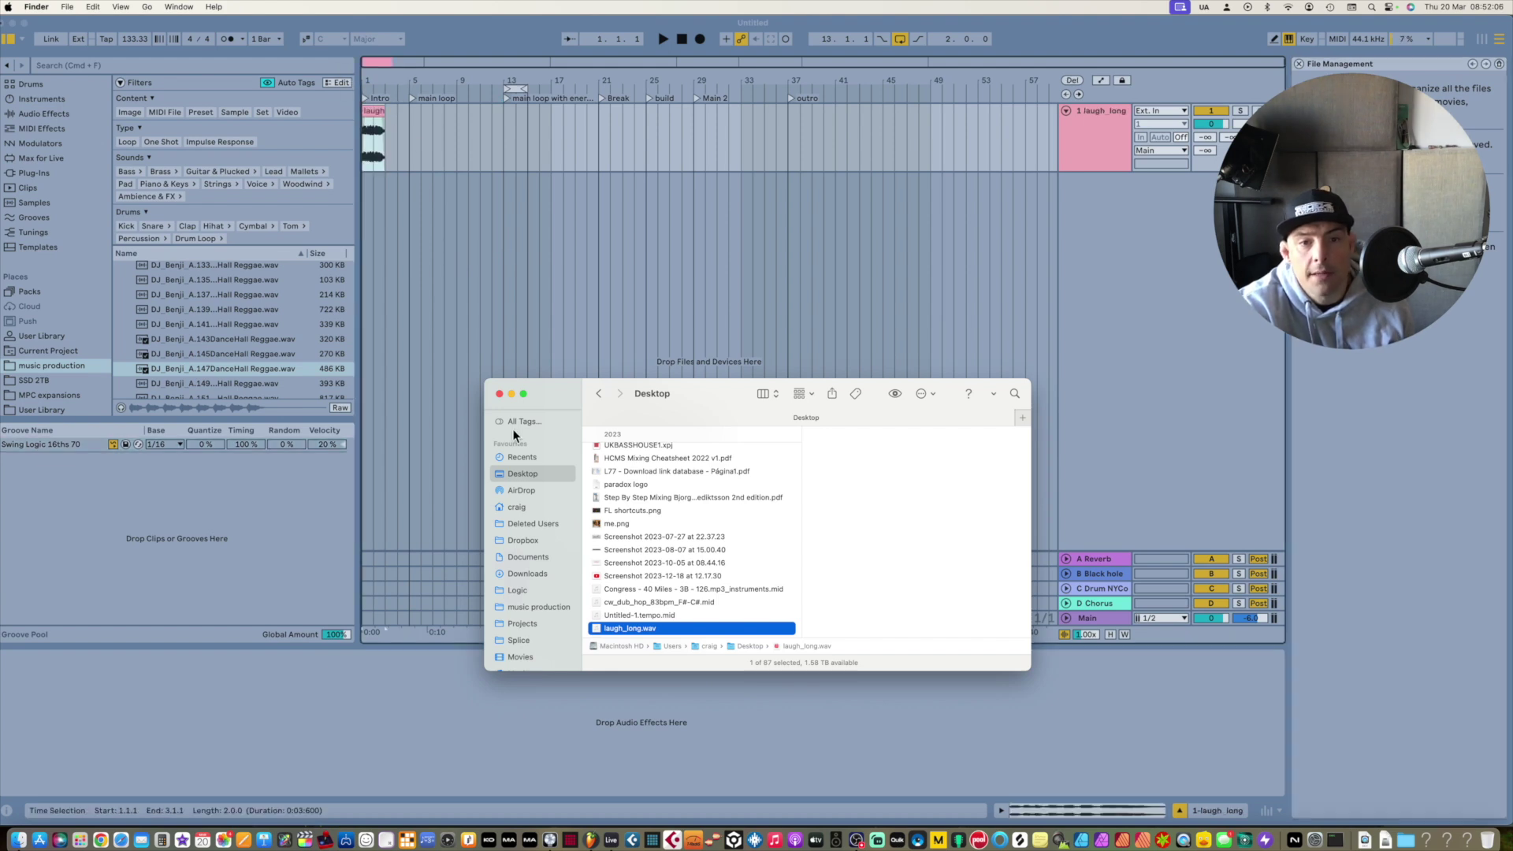
Search 'benji', preview OriginalbadboyDJ BENJI, and add it on a new track, then play.
click(1014, 394)
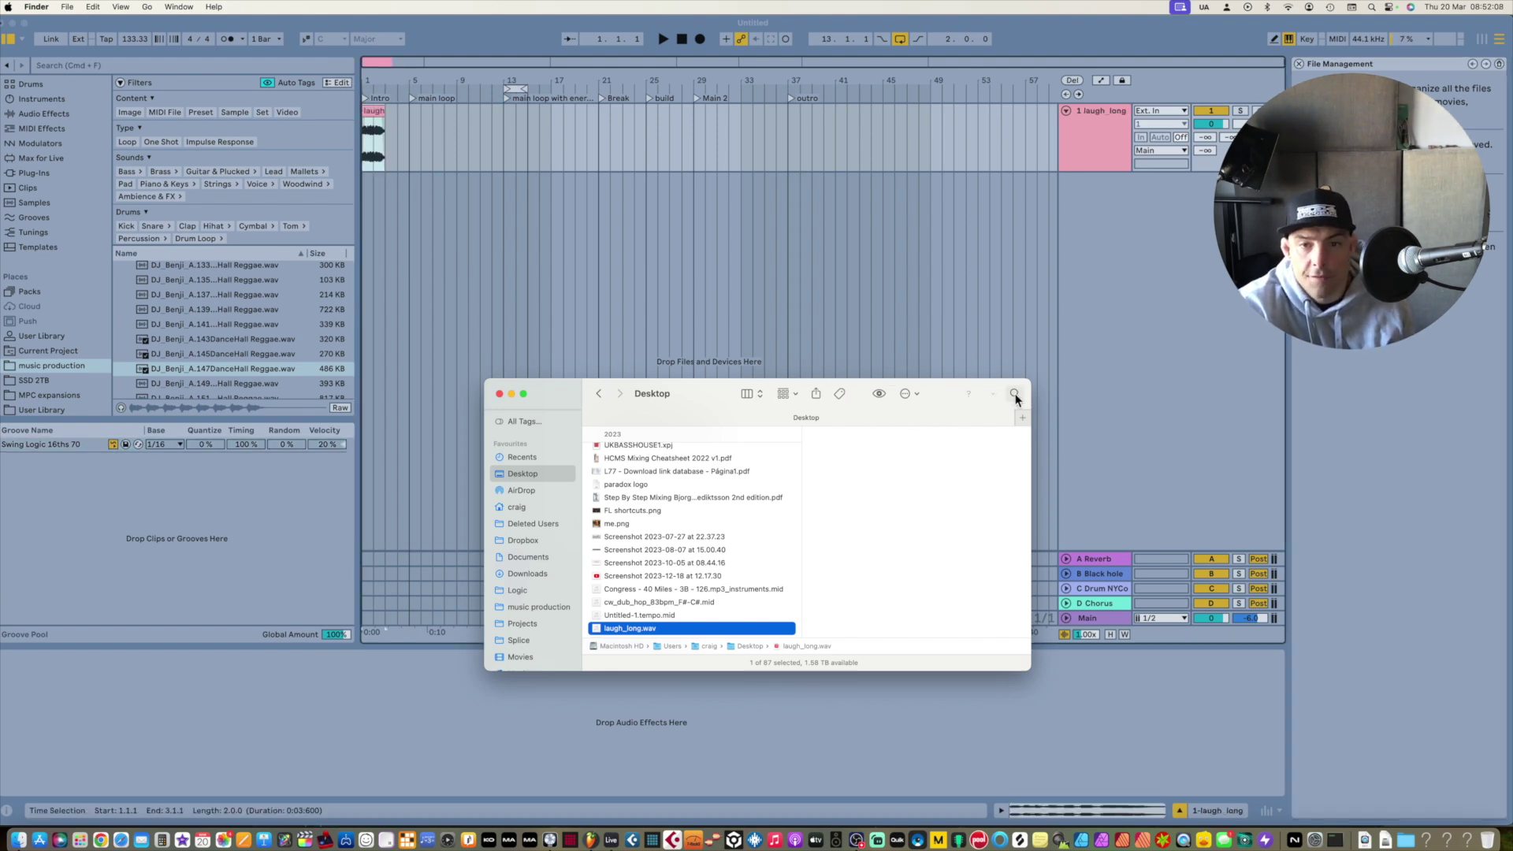
text(be)
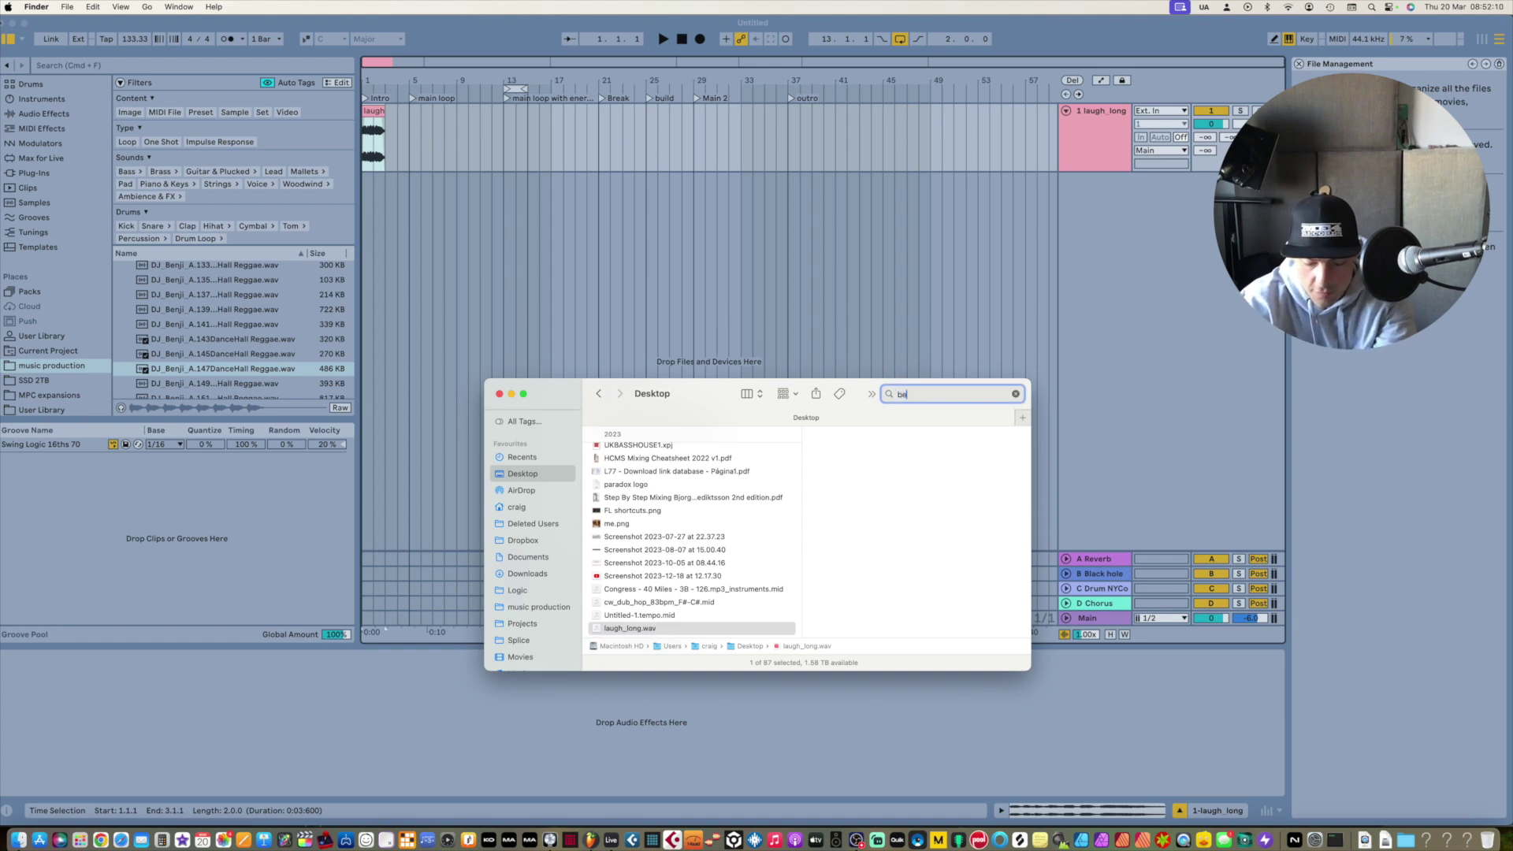
text(nji)
click(643, 513)
key(space)
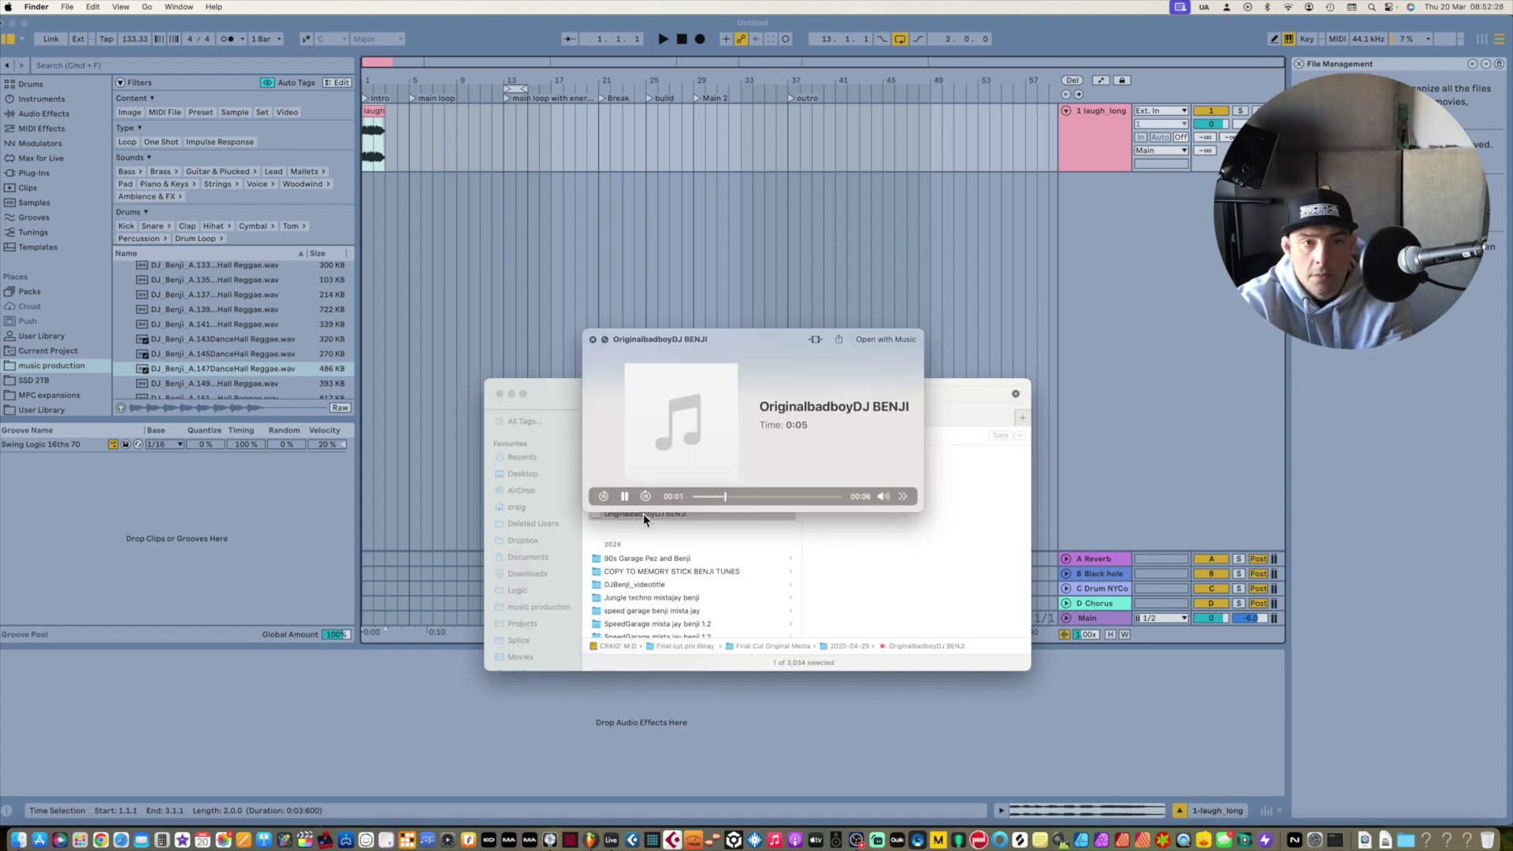
key(space)
drag(632, 521, 416, 164)
click(663, 39)
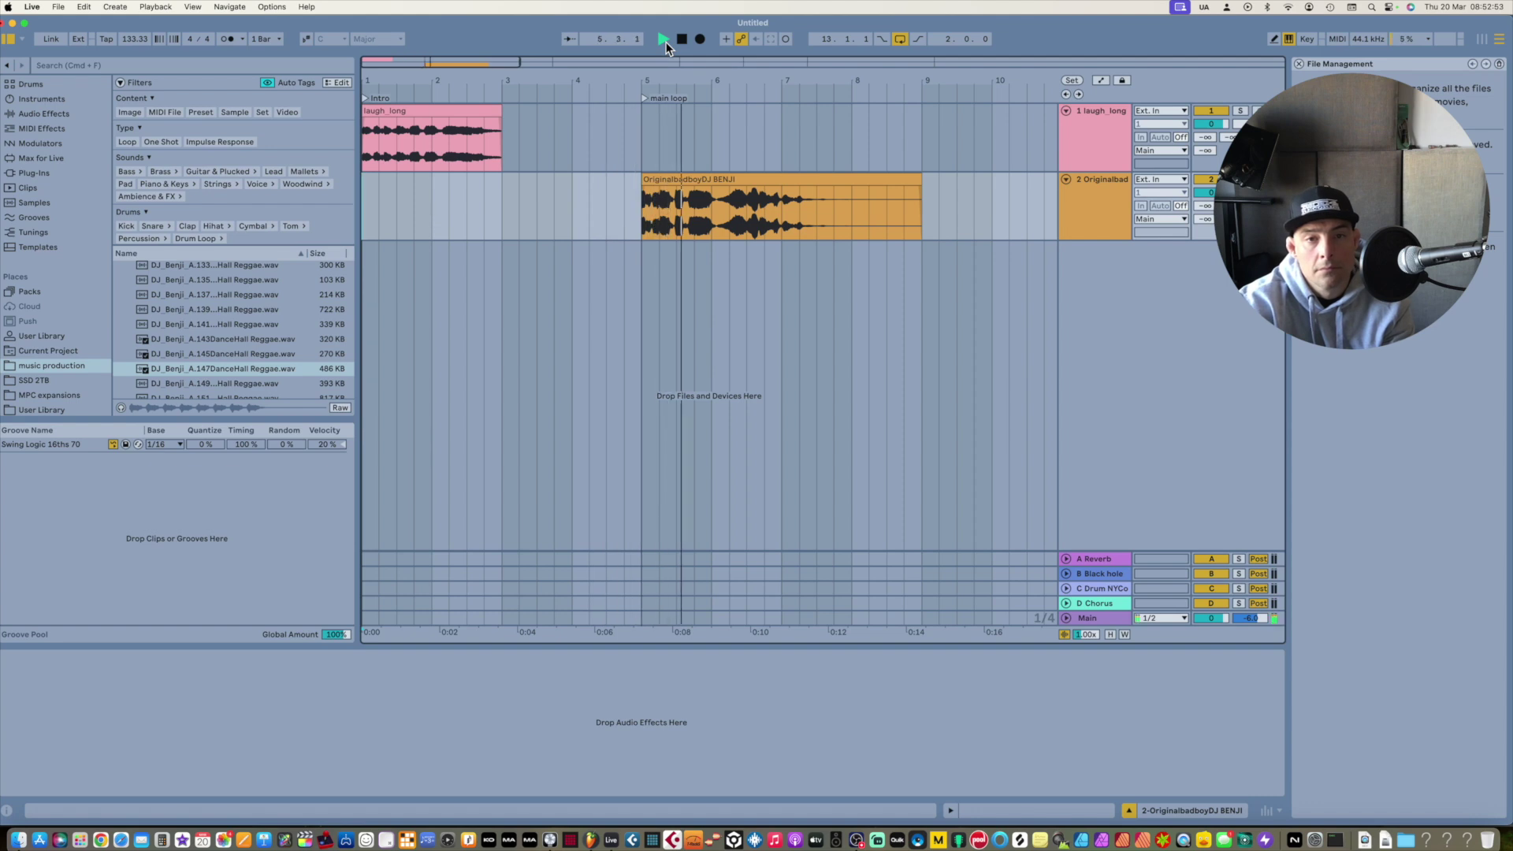
Switch Warp off for the OriginalbadboyDJ BENJI and laugh_long clips and play them back.
key(space)
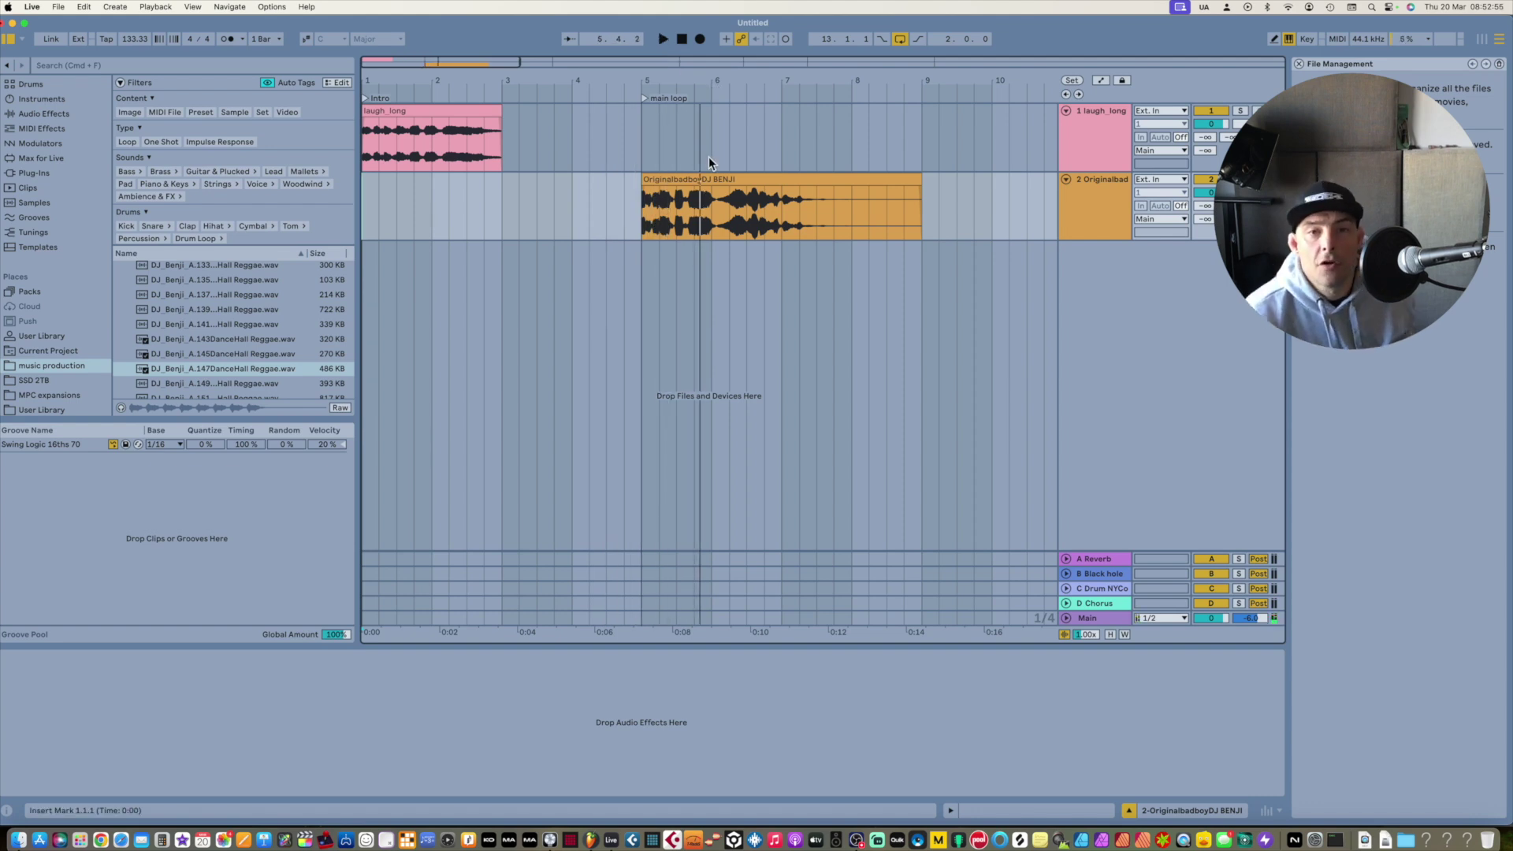
double_click(671, 180)
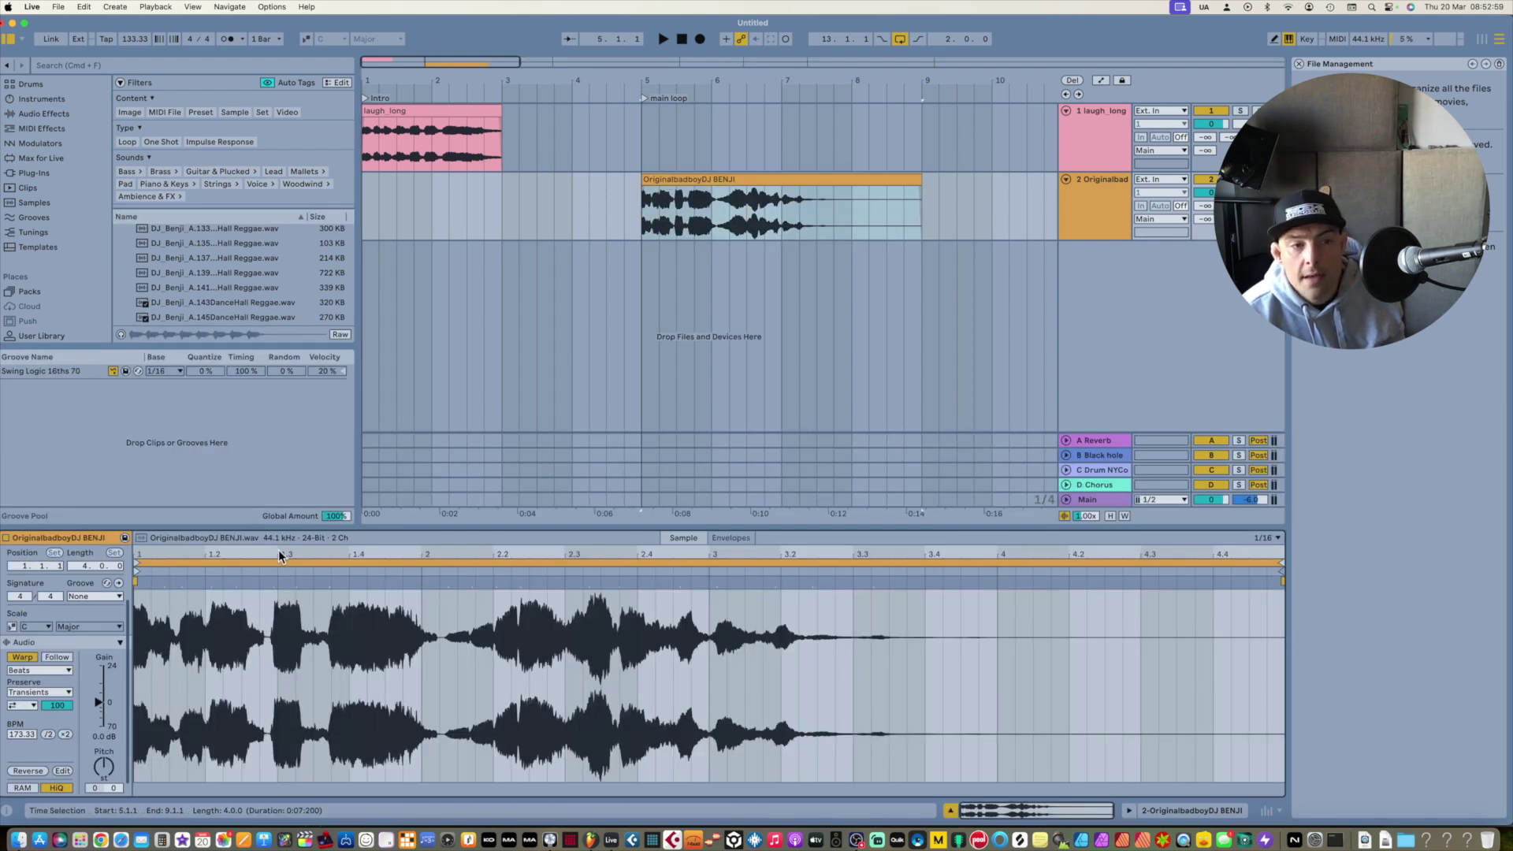
click(22, 657)
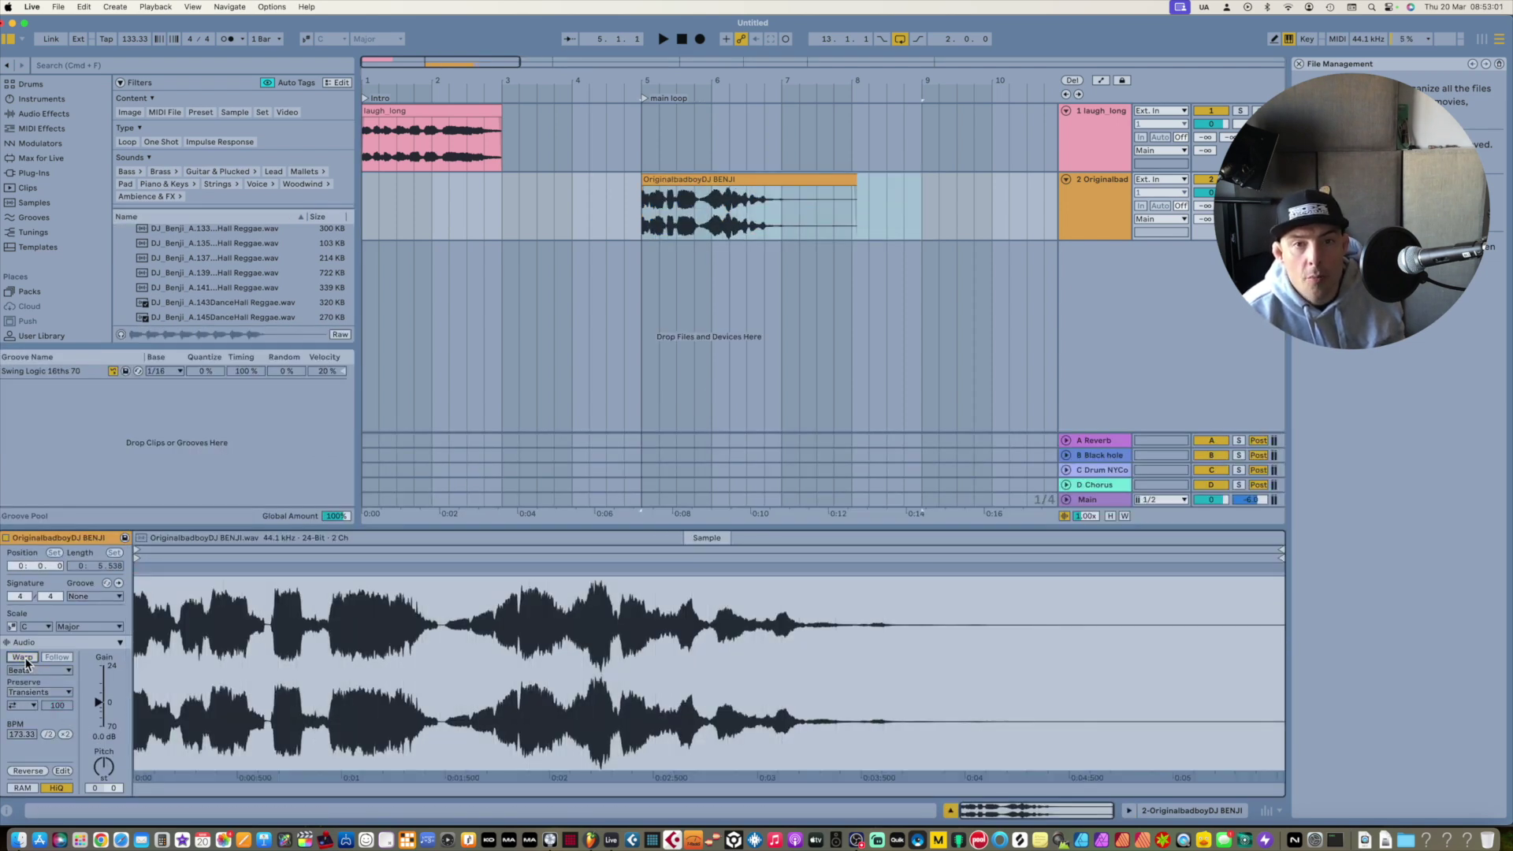
click(439, 111)
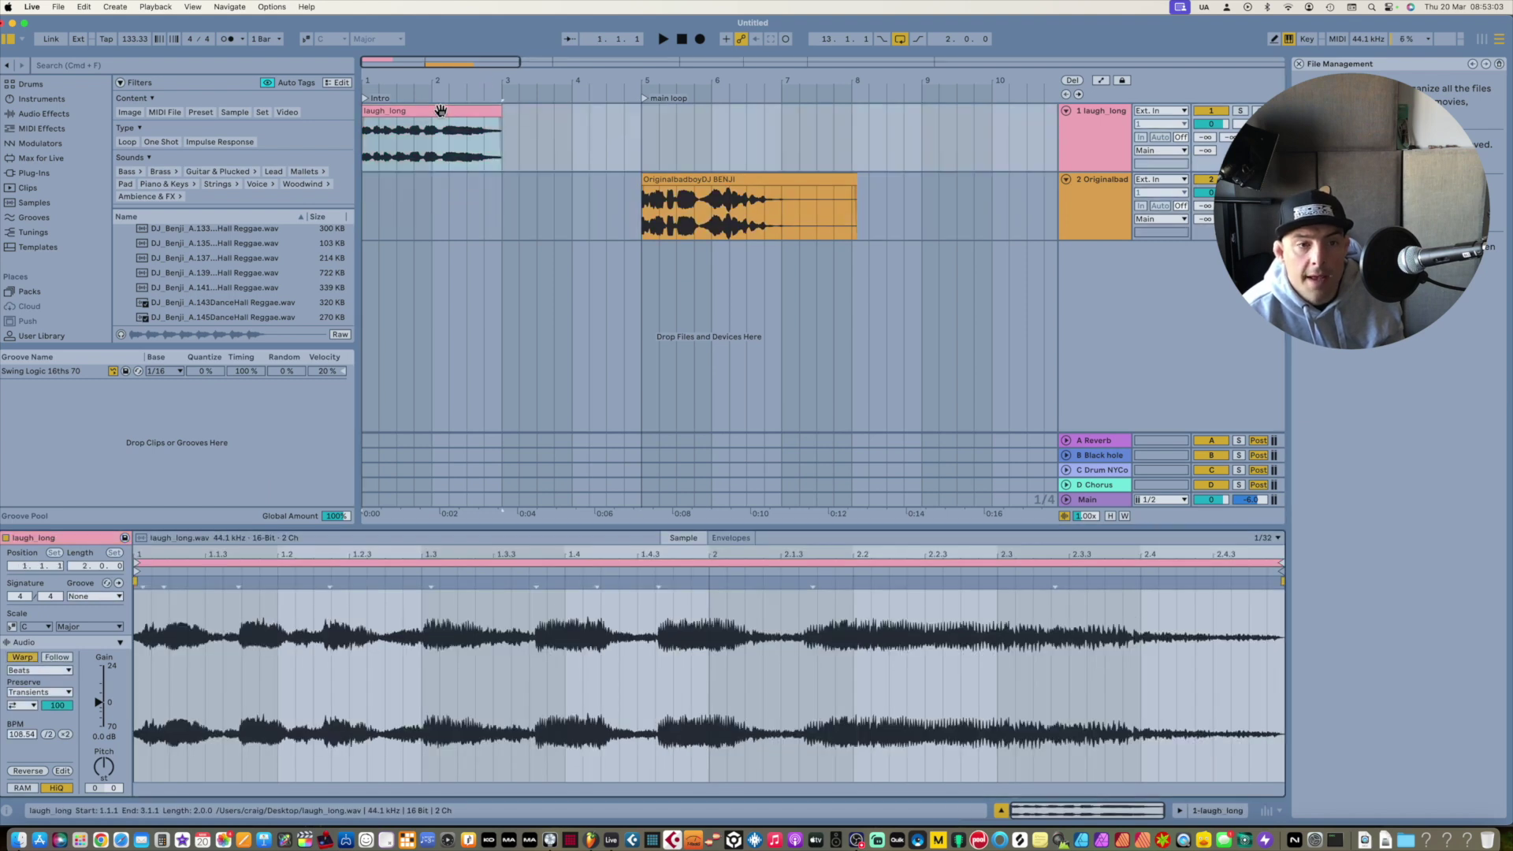
click(30, 657)
key(space)
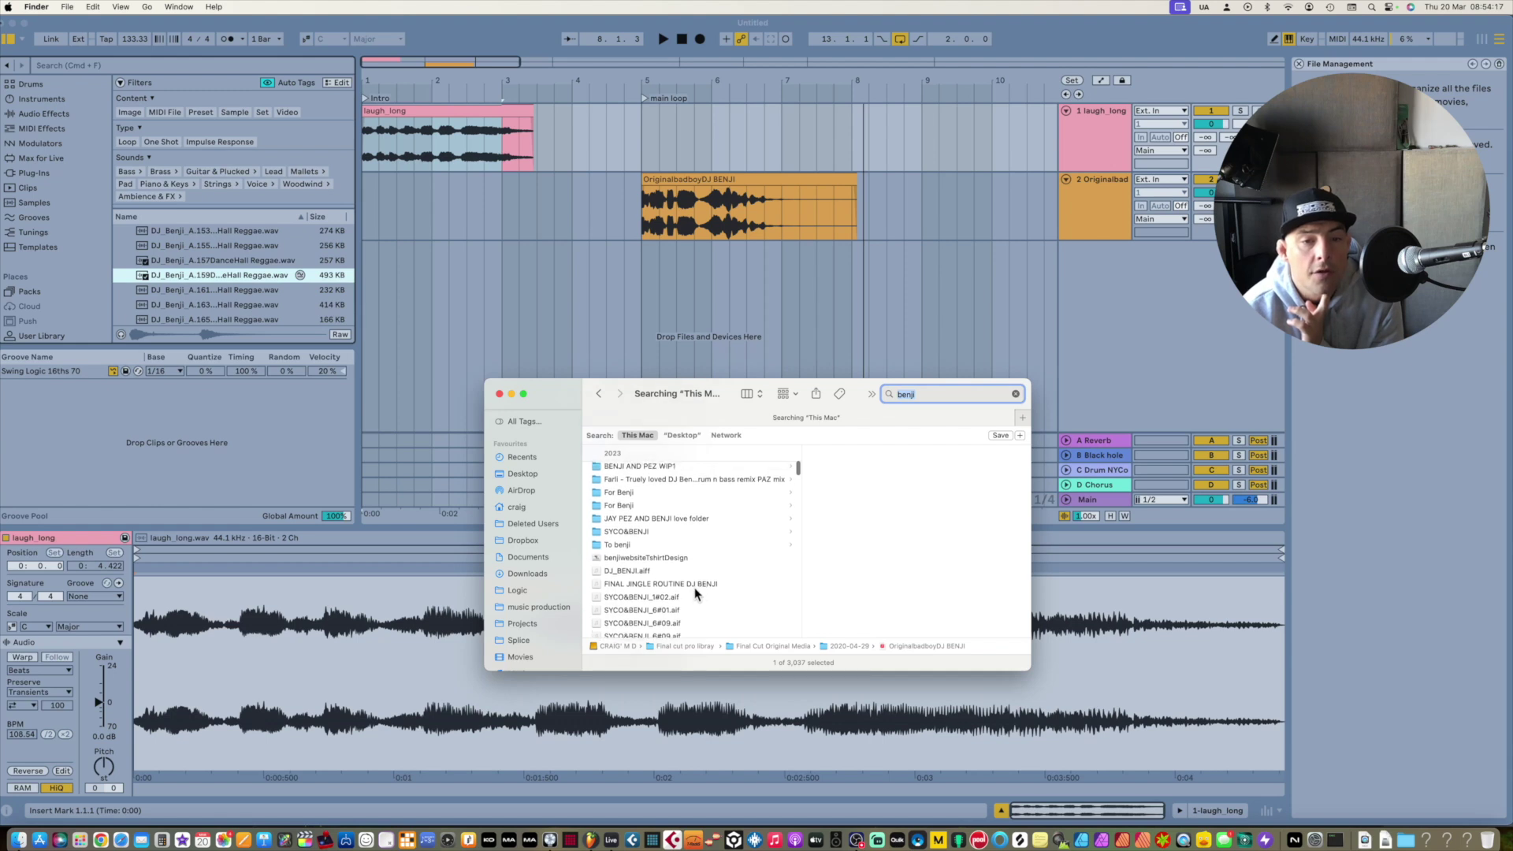
Preview DJ_BENJI.aiff from the benji results and drop it onto a third track at bar 8.
click(697, 598)
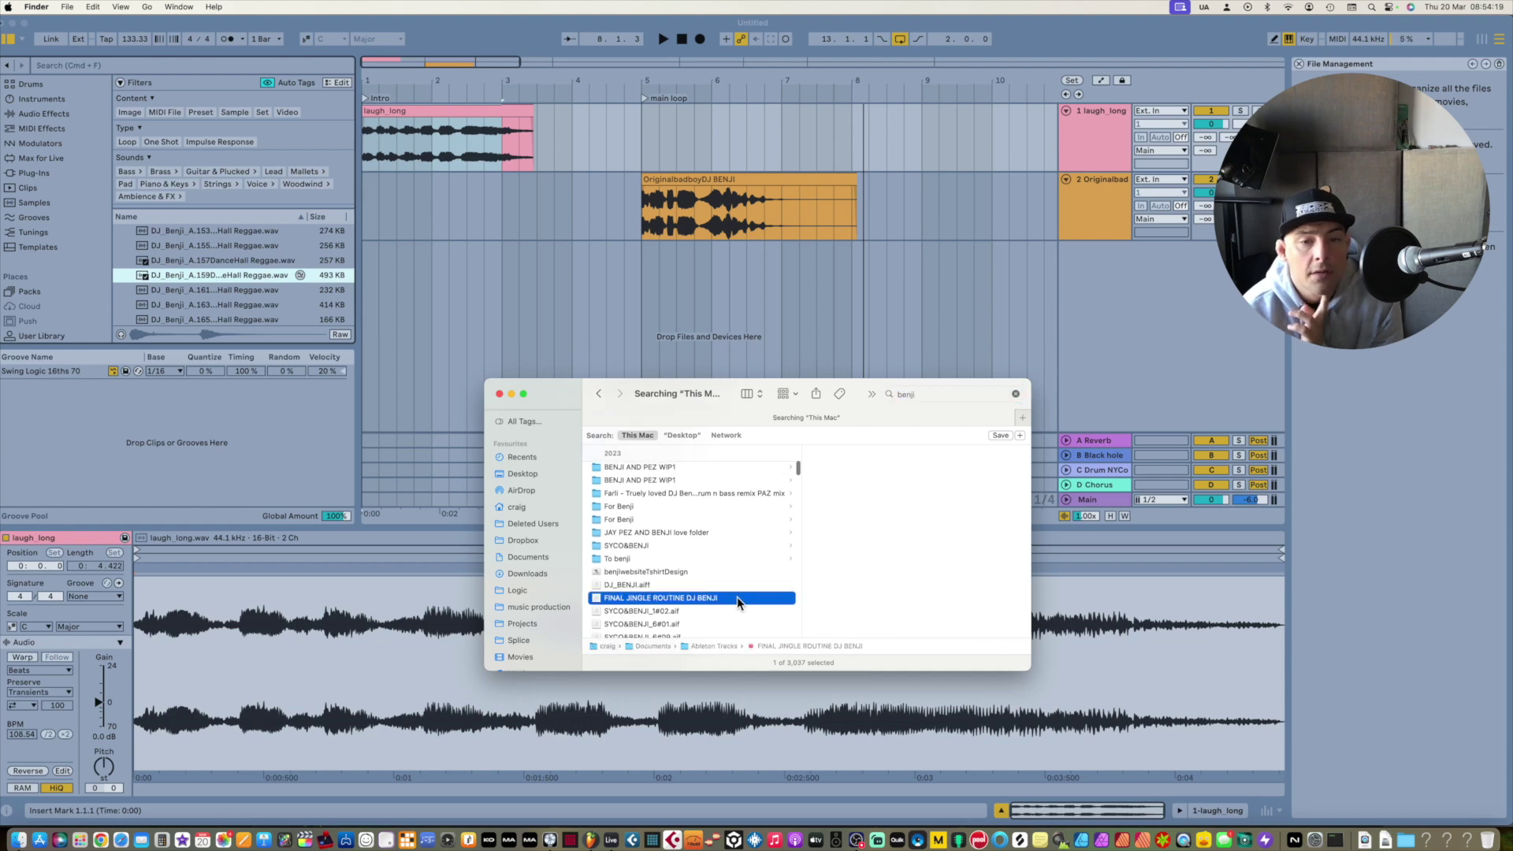
click(759, 587)
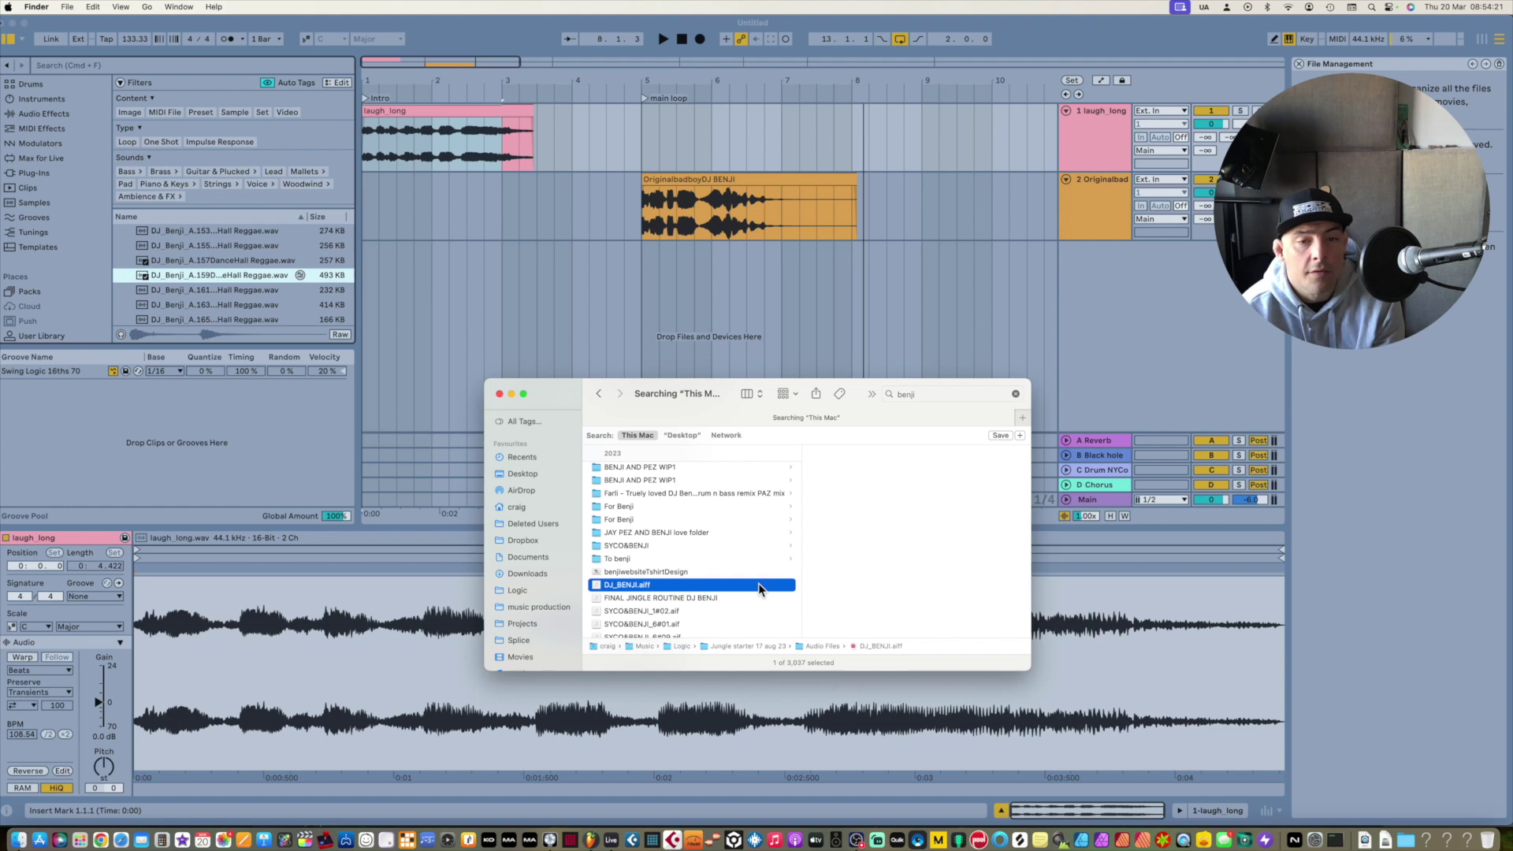
key(space)
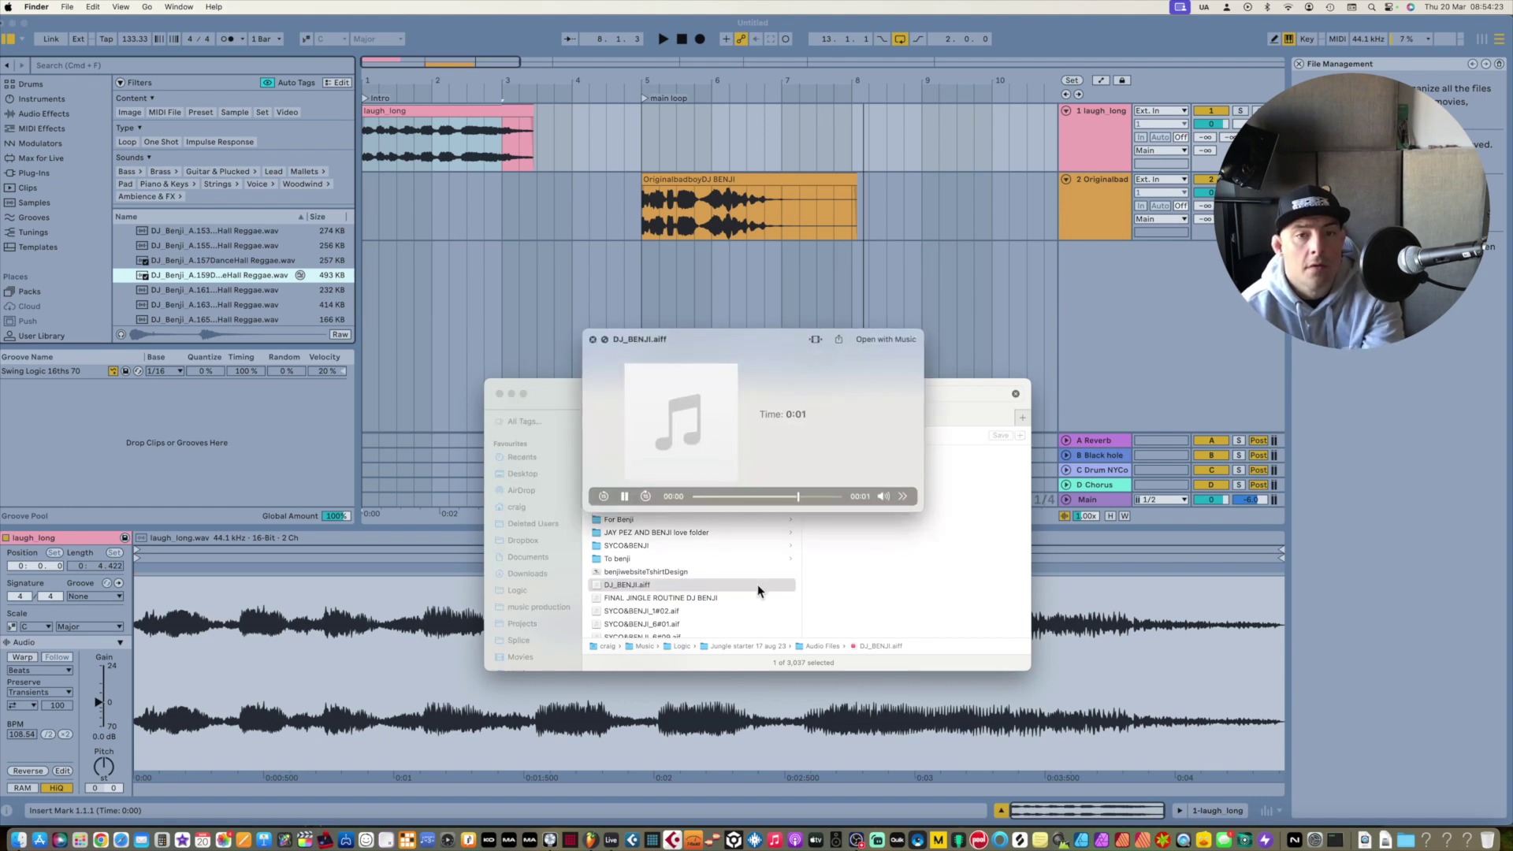
key(space)
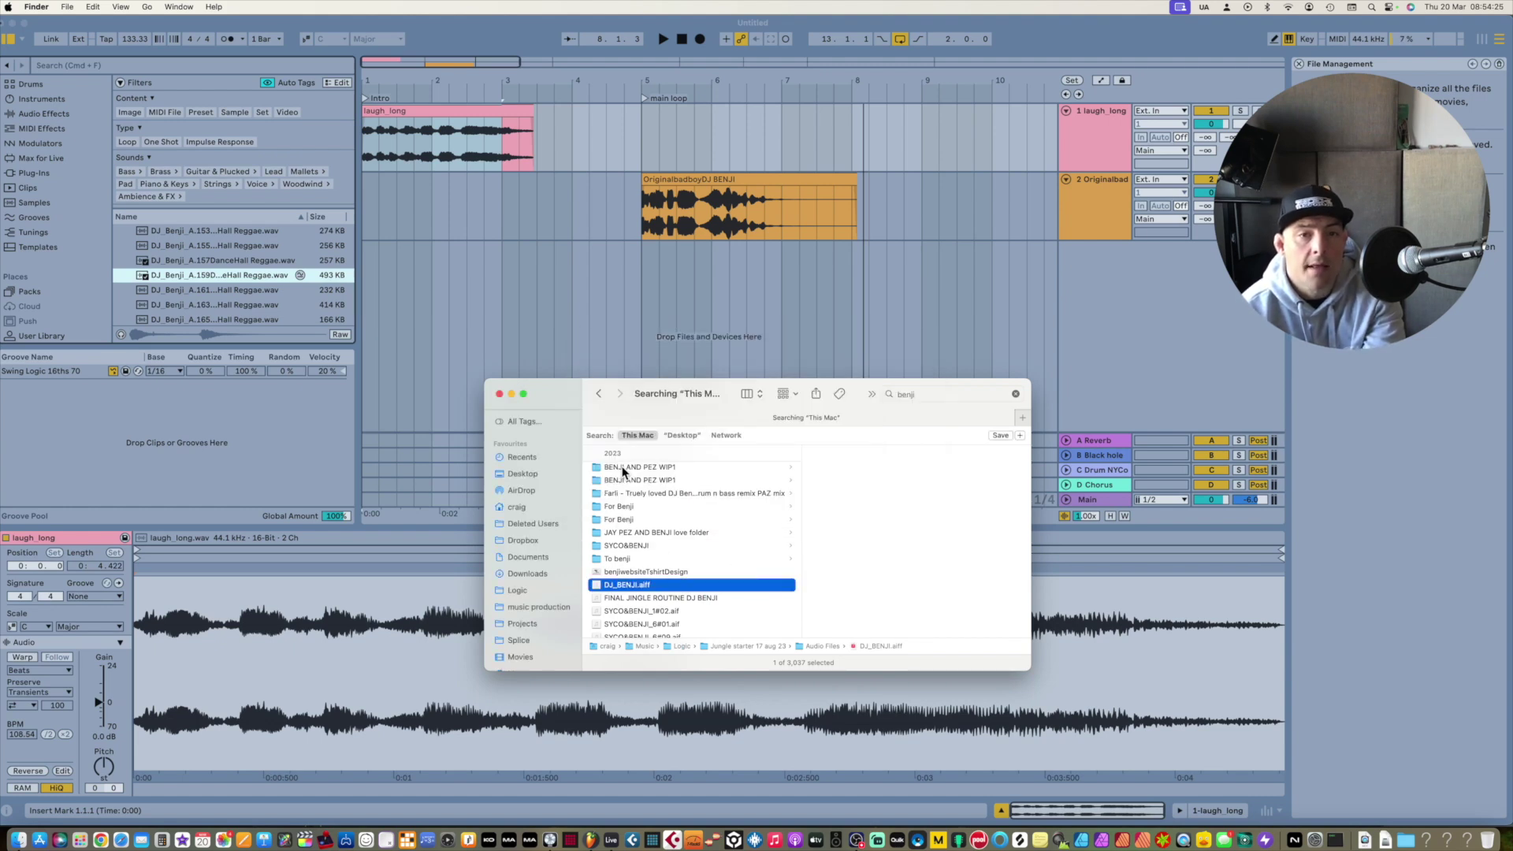
mouse_move(597, 584)
mouse_down()
mouse_move(648, 569)
mouse_move(870, 289)
mouse_move(852, 296)
mouse_up()
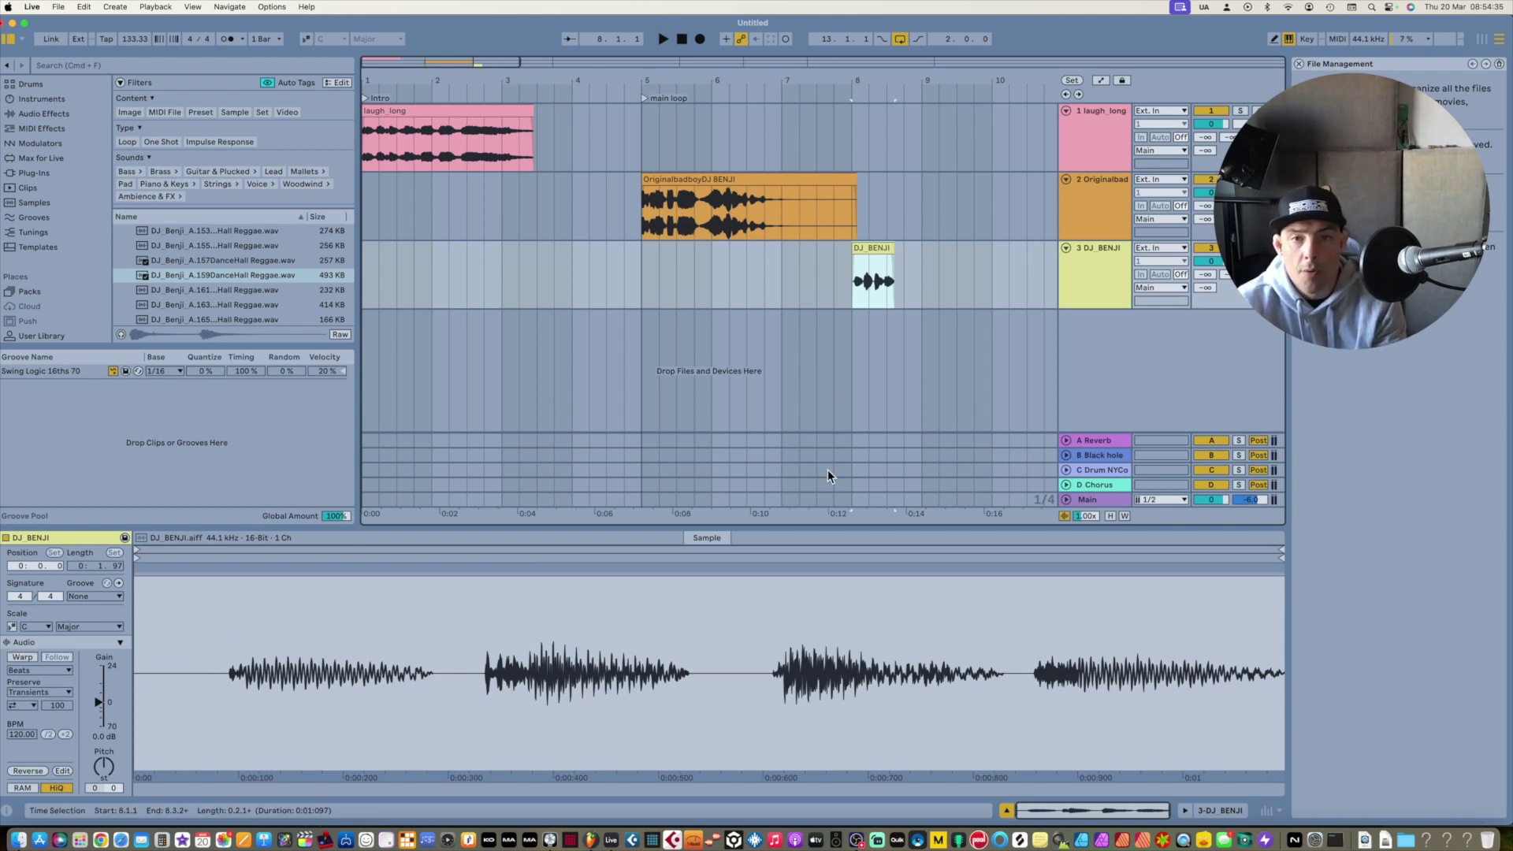
Move the DJ_BENJI clip to about 7.4.4 with grid snapping turned off.
scroll(869, 293, up, 6)
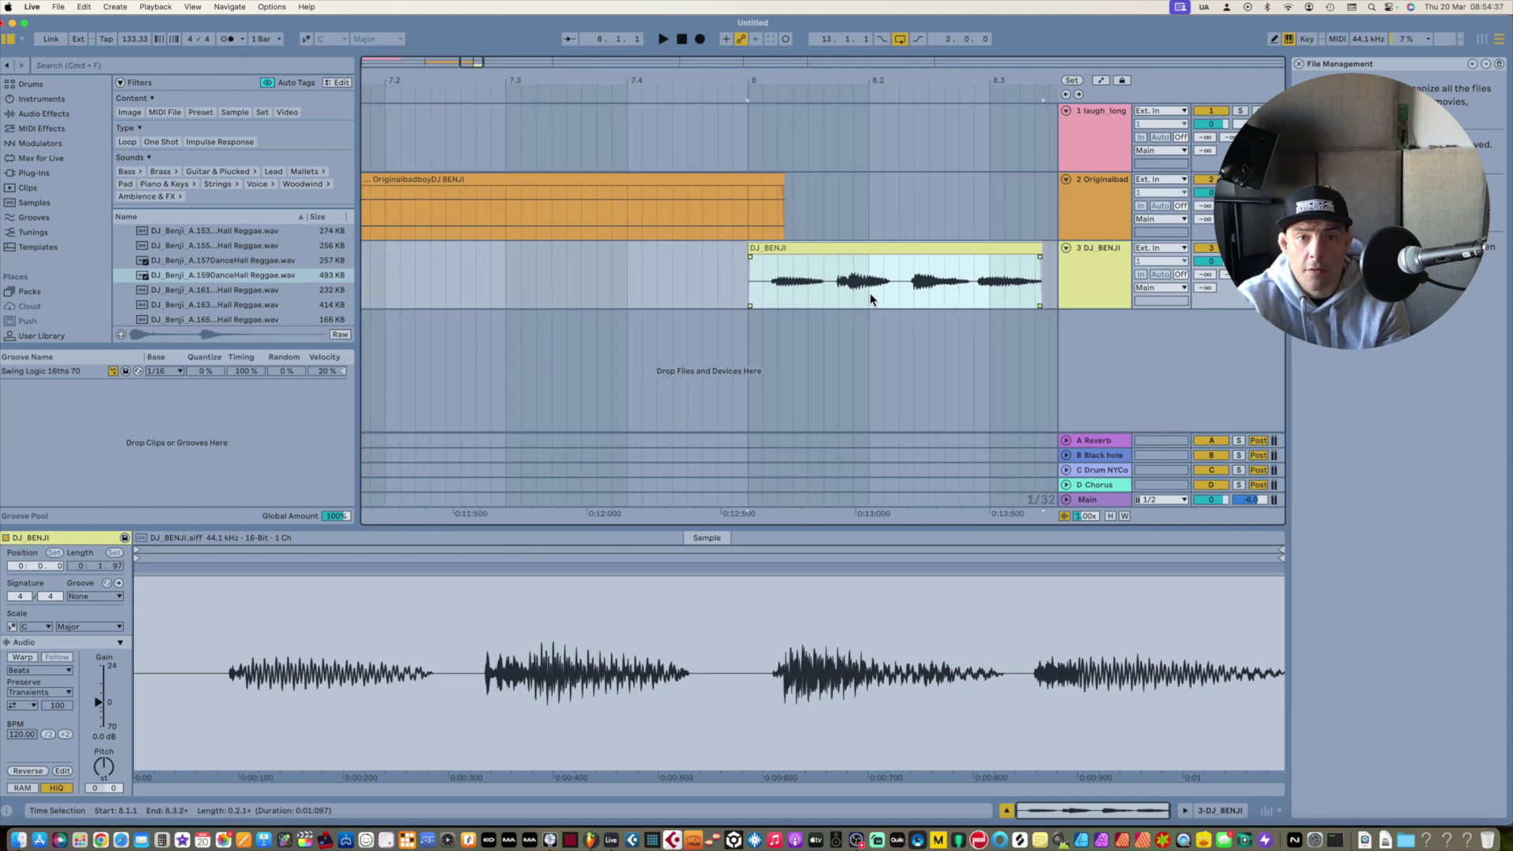
drag(837, 252, 817, 254)
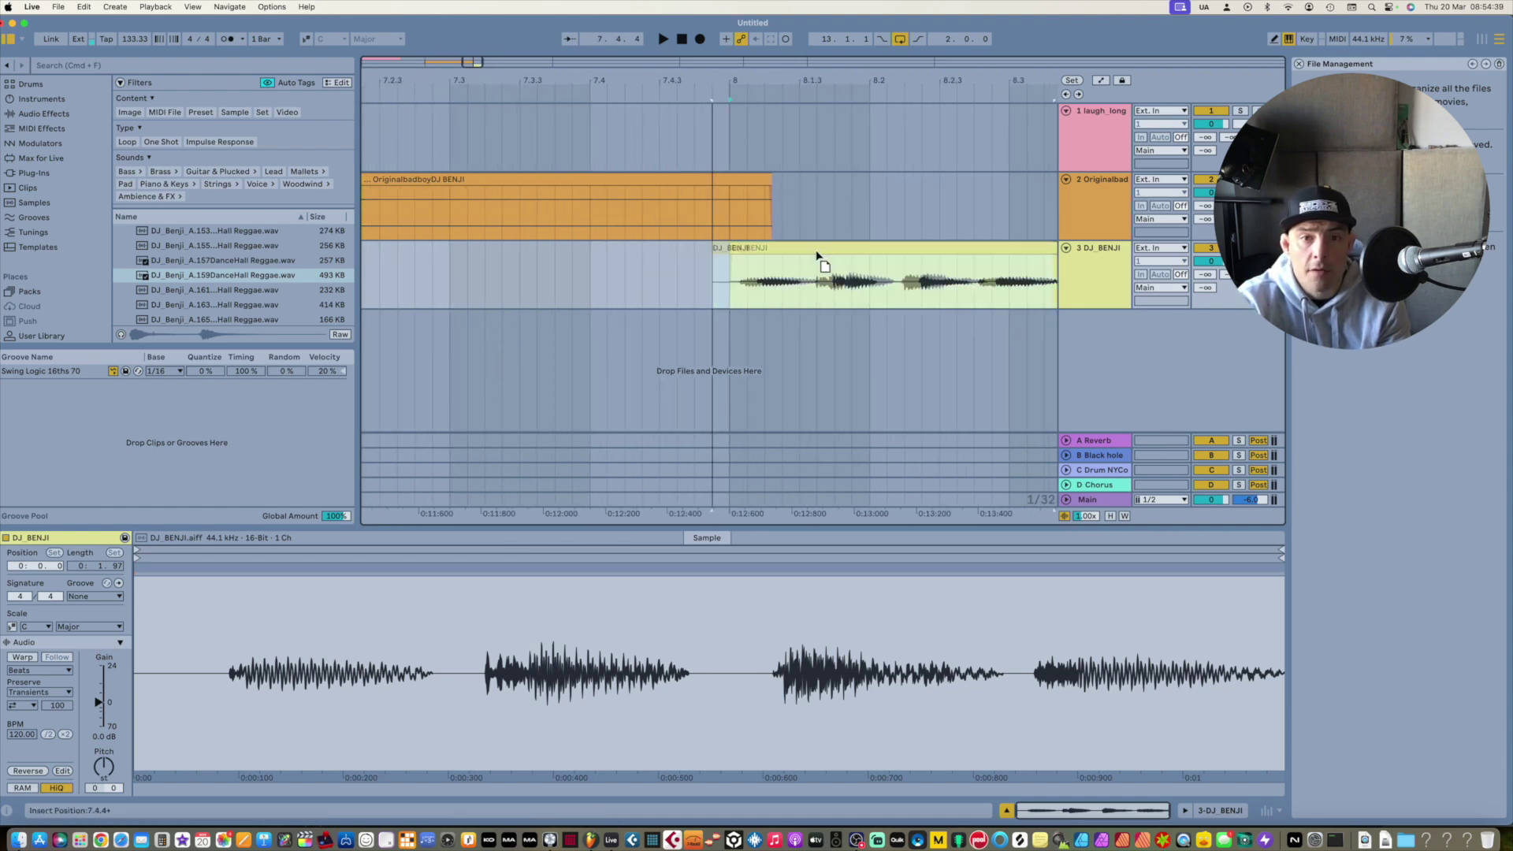
click(761, 332)
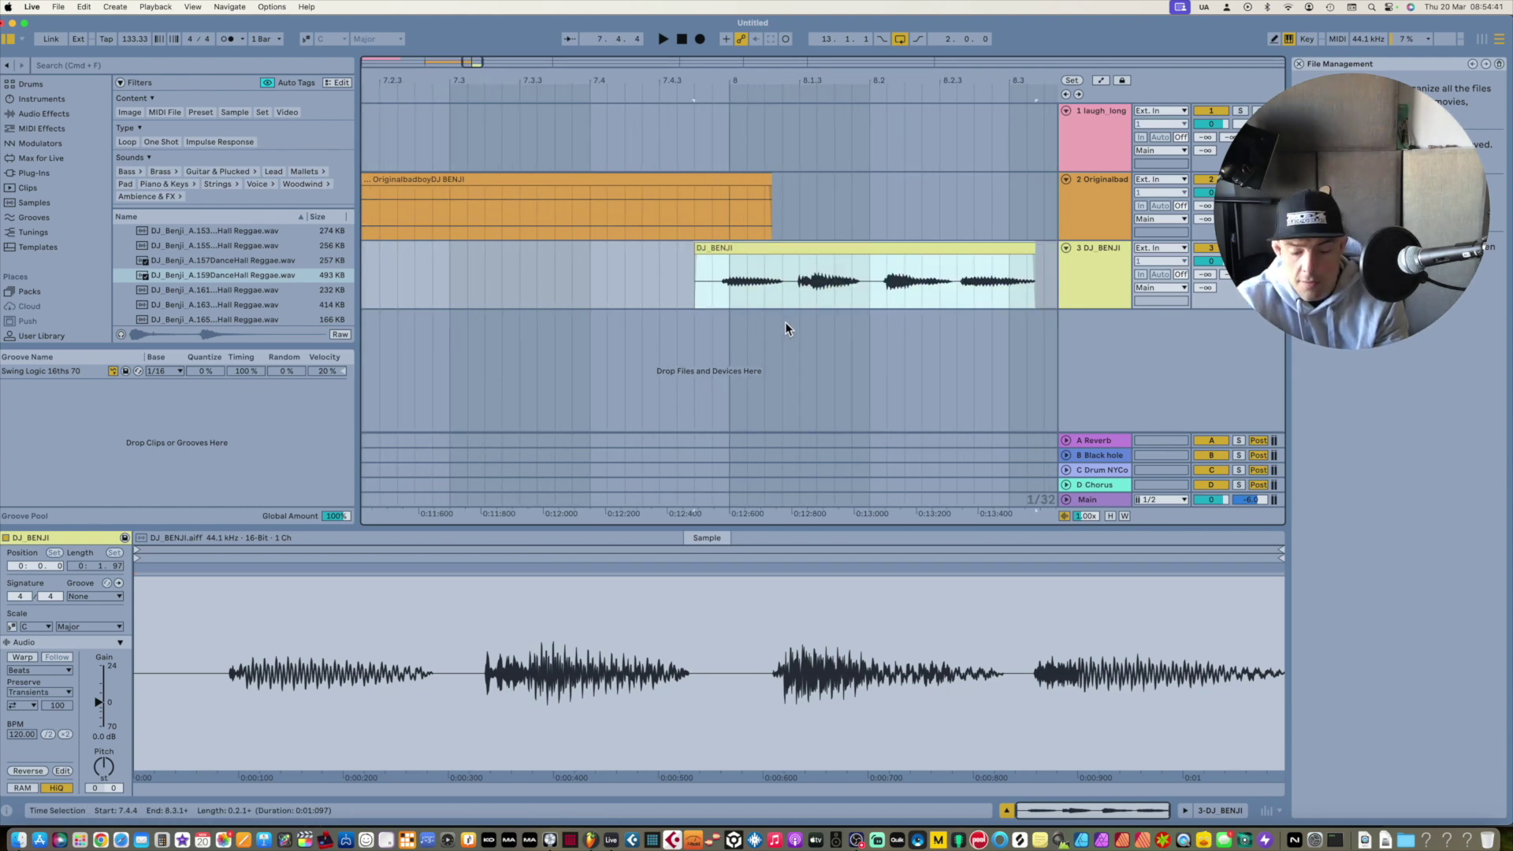
right_click(741, 359)
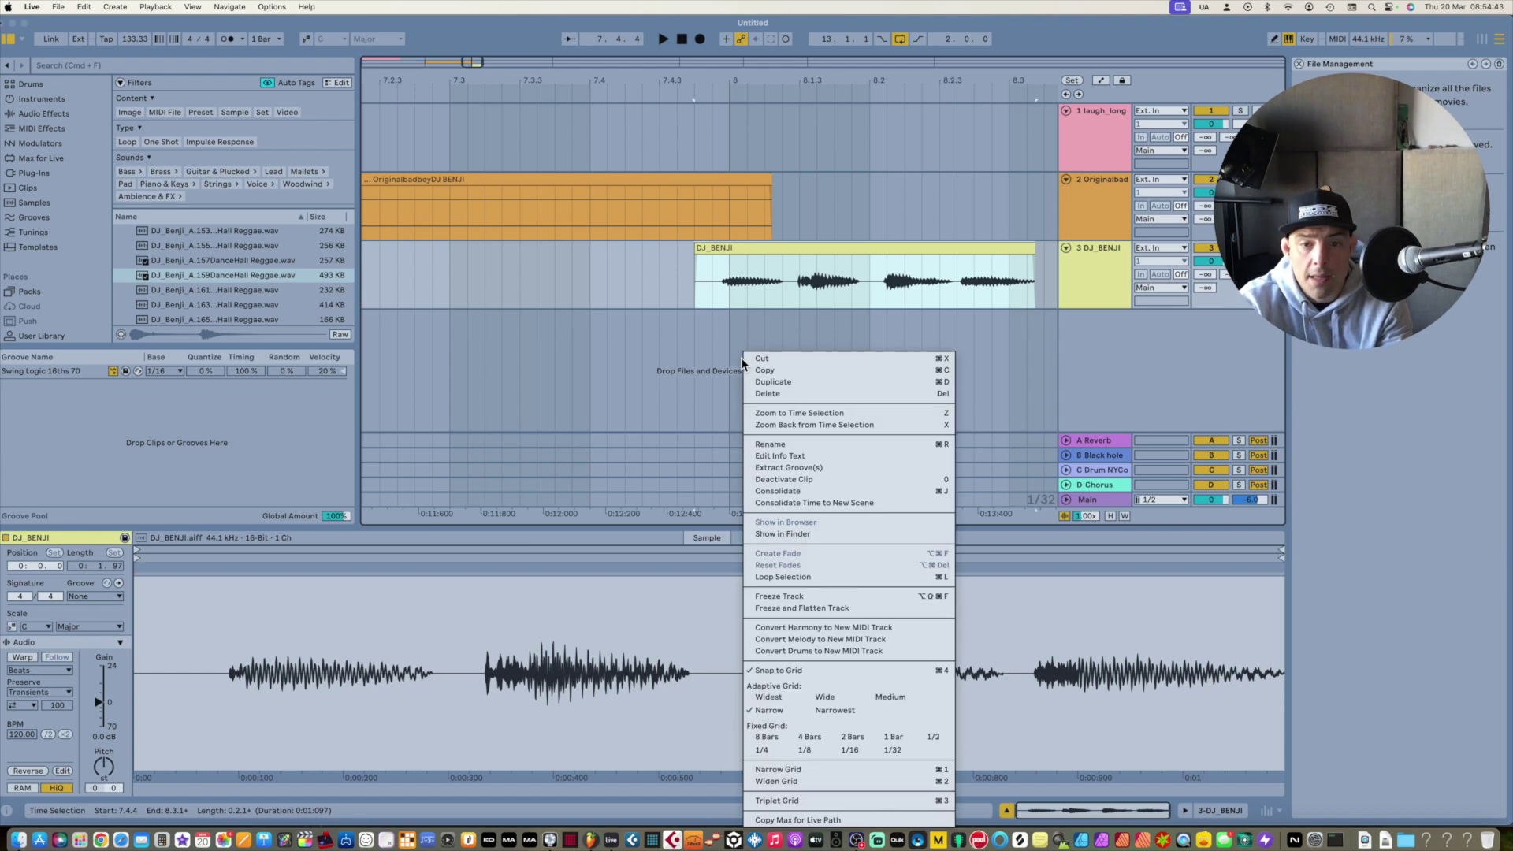
click(776, 683)
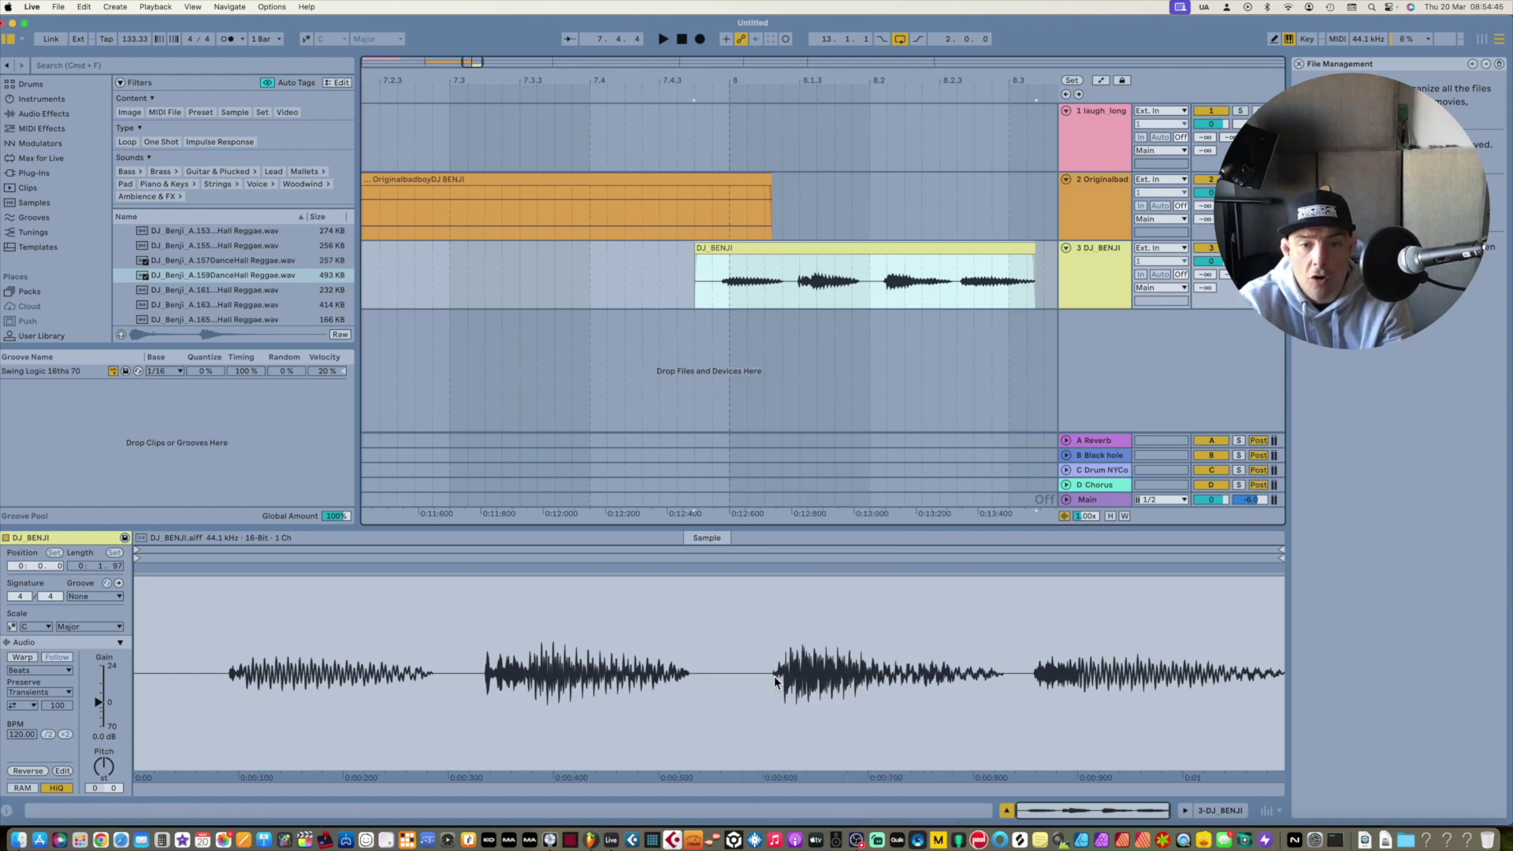
click(757, 252)
drag(760, 252, 771, 253)
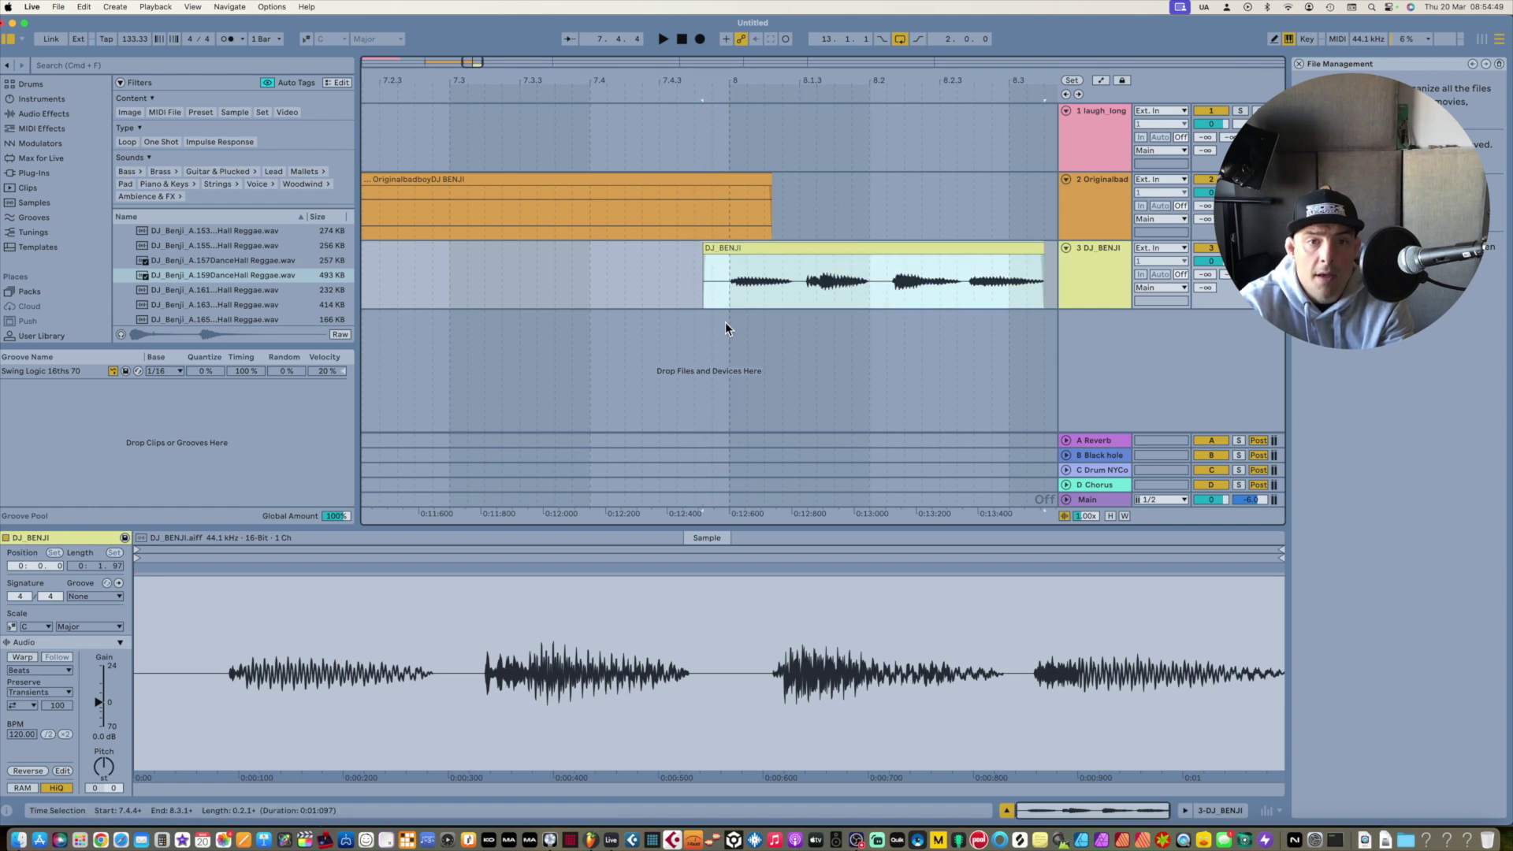
Fine-tune the DJ_BENJI clip's position and trim the silent start off it.
key(plus)
key(plus)
key(plus)
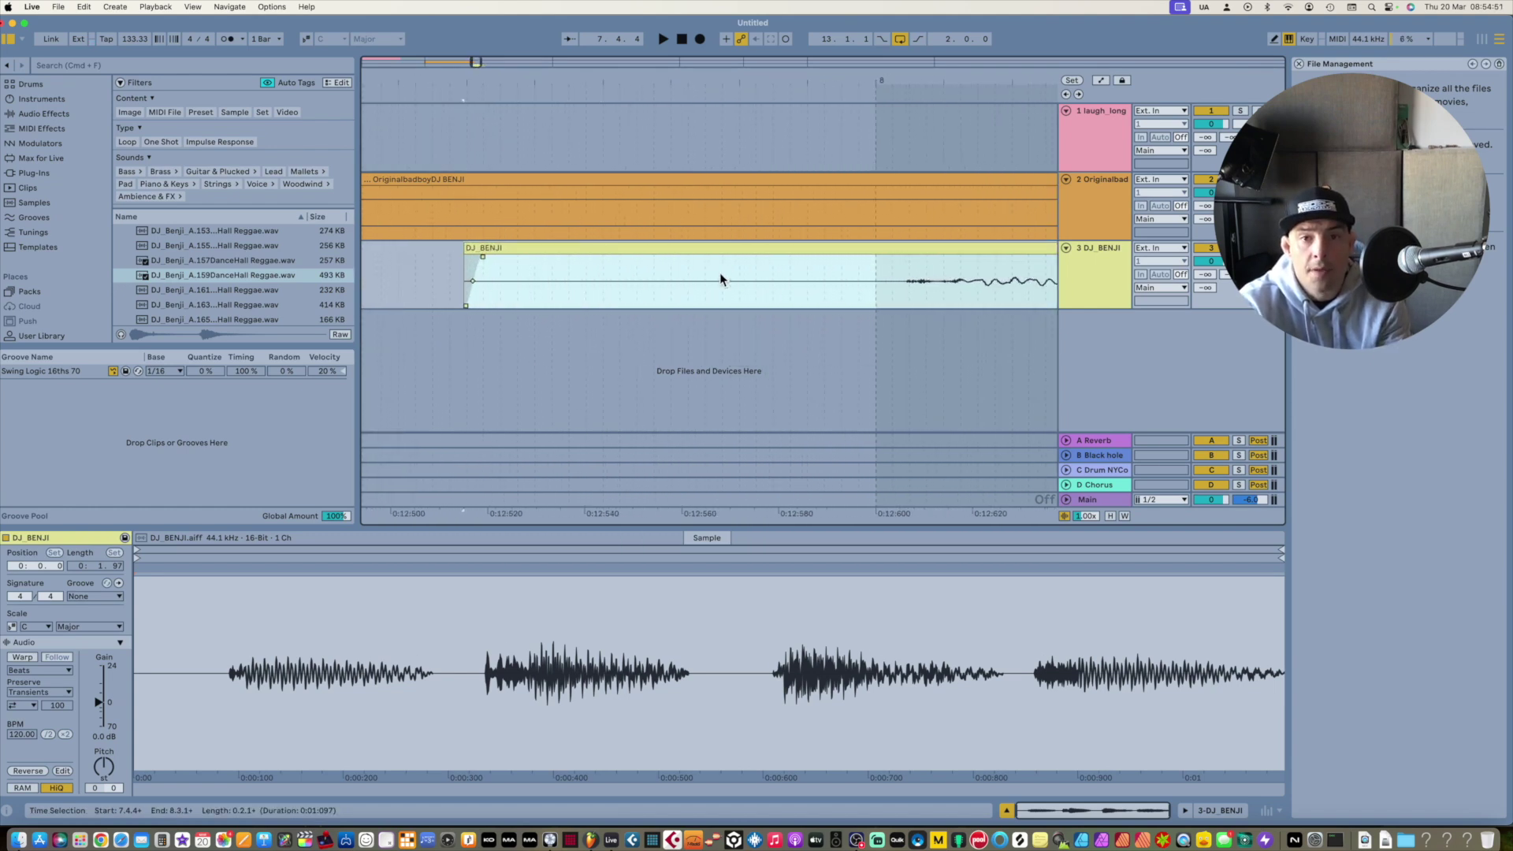
scroll(772, 274, down, 1)
drag(881, 249, 867, 259)
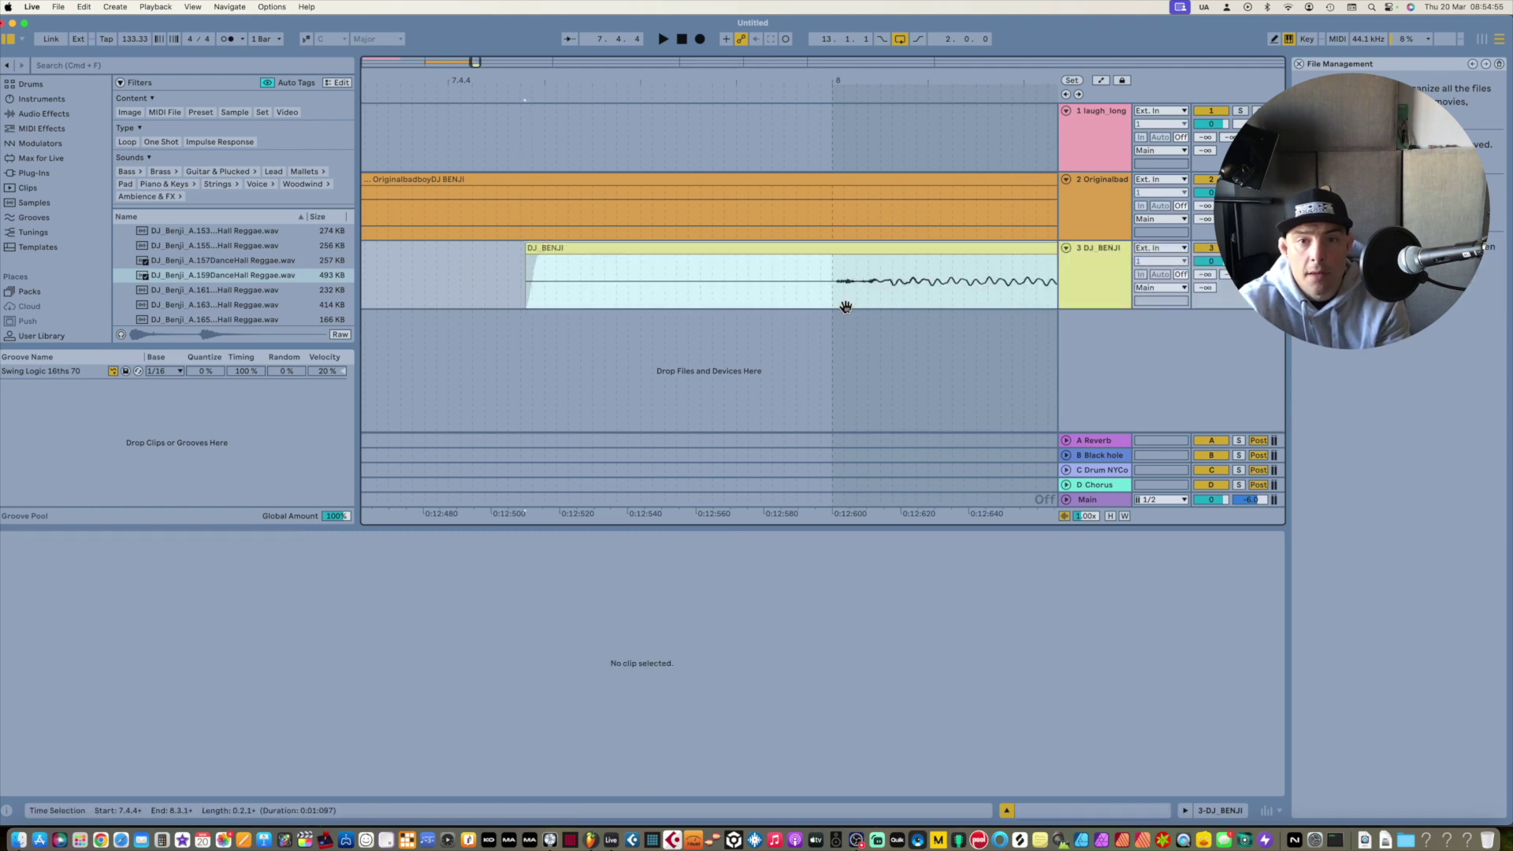
click(844, 267)
click(662, 307)
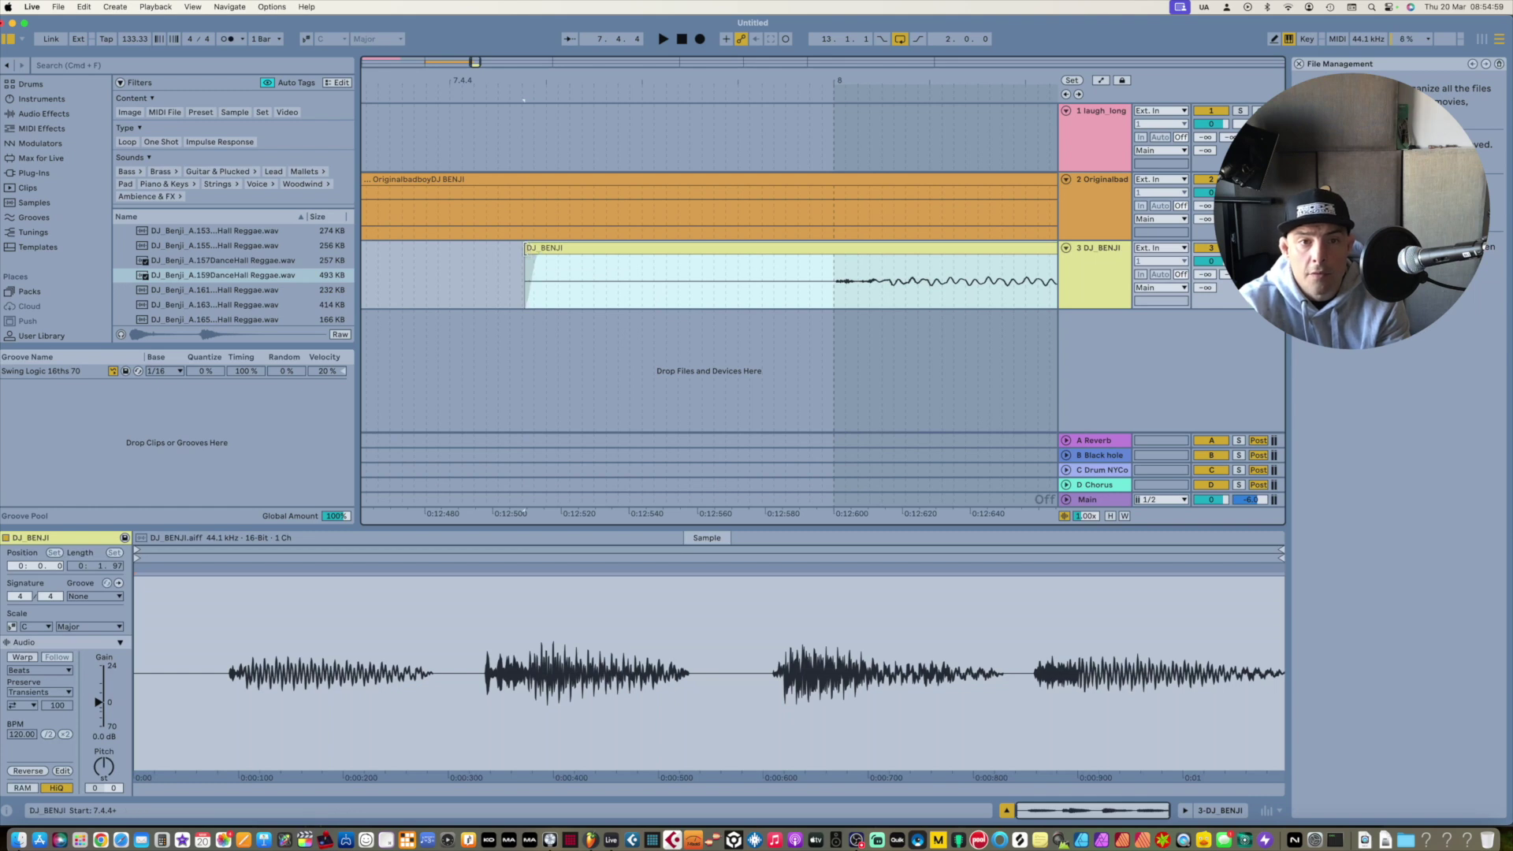
drag(532, 249, 809, 261)
scroll(717, 266, down, 5)
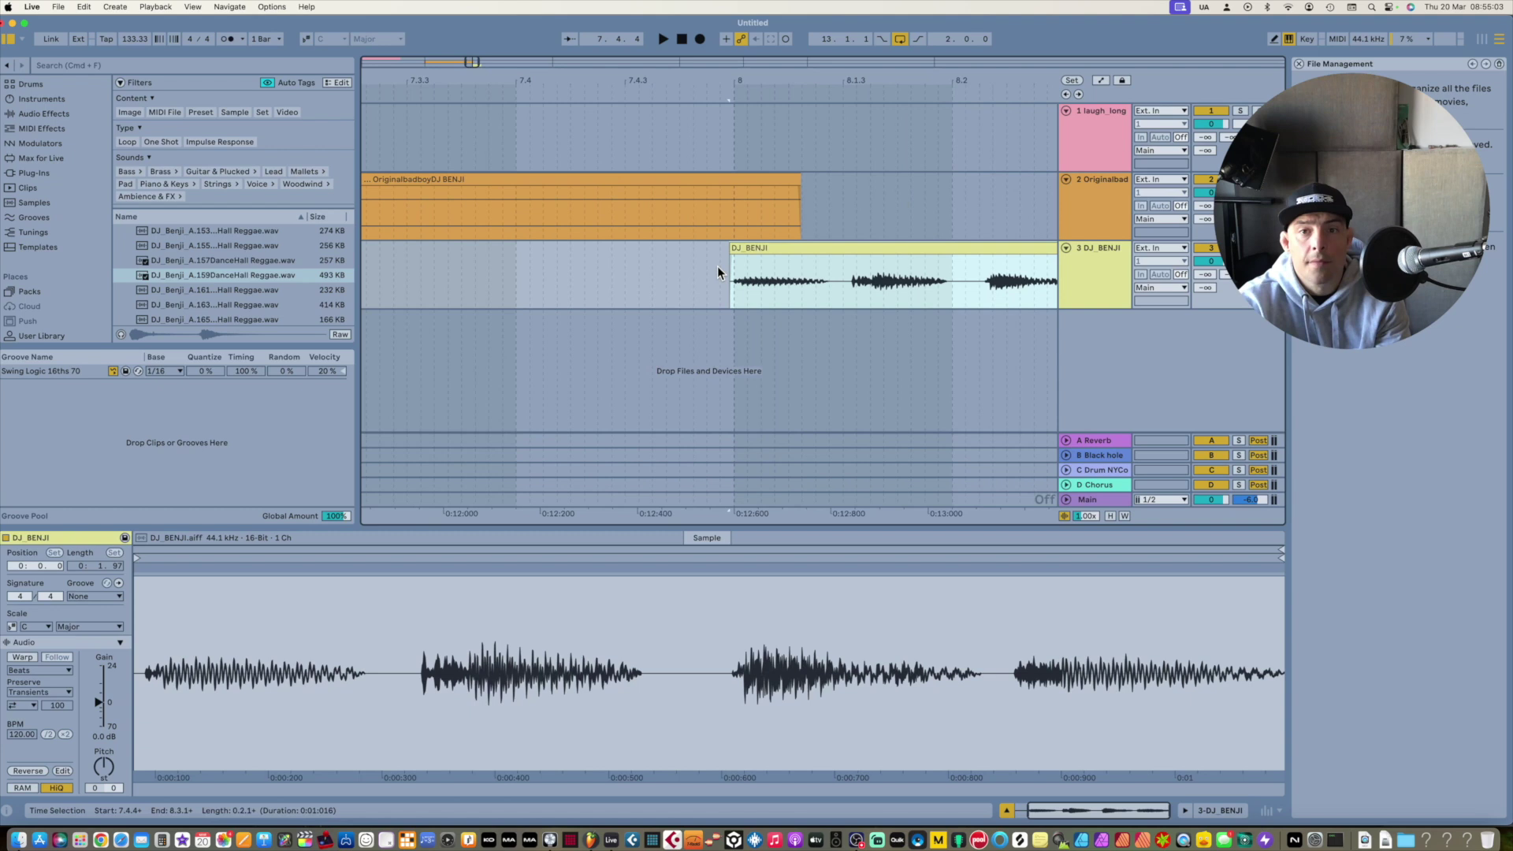
scroll(614, 260, down, 5)
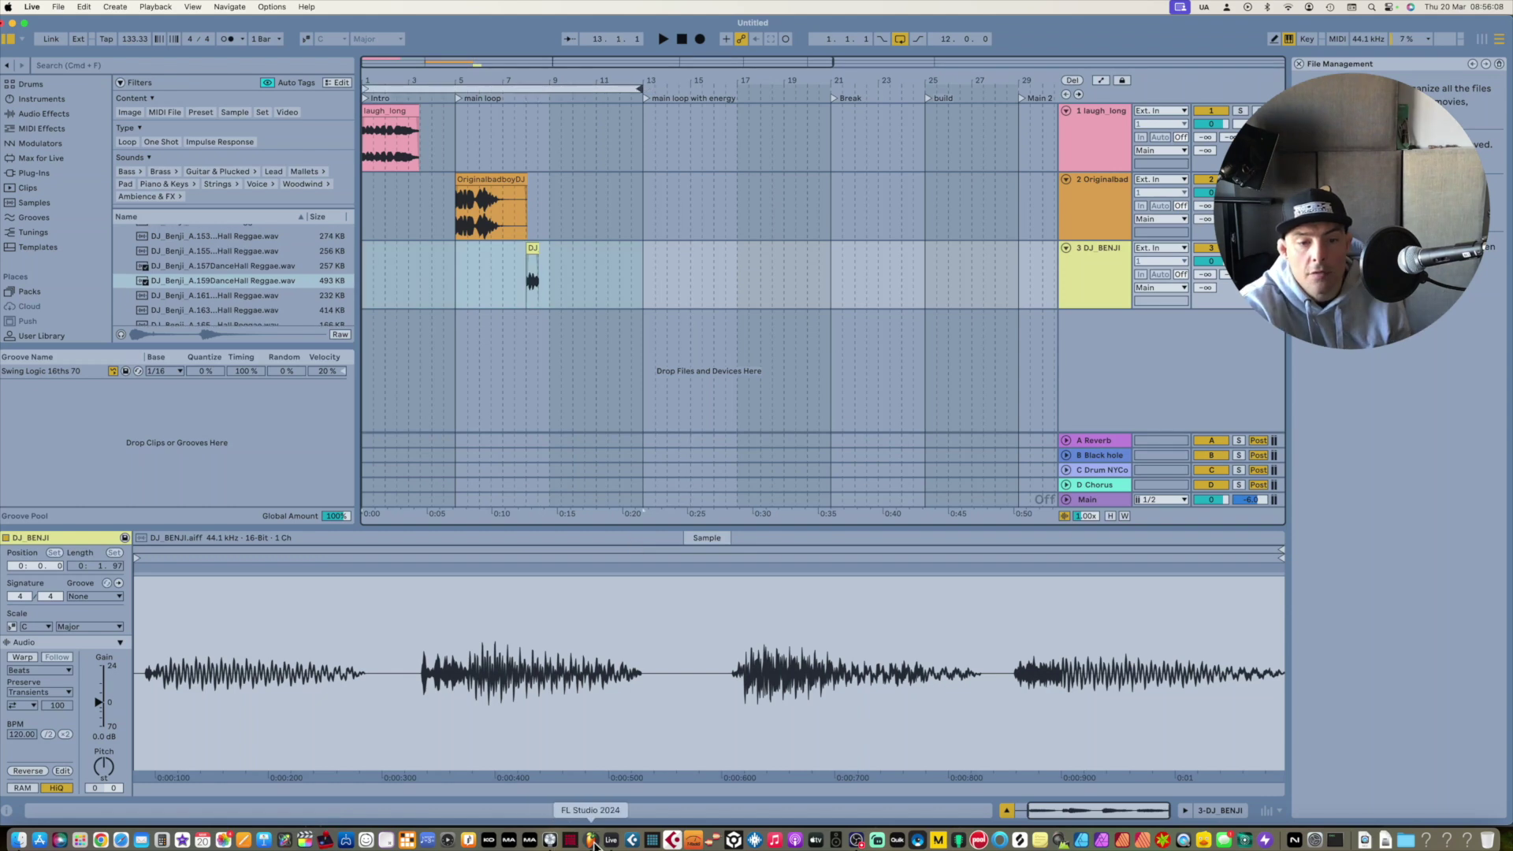
Drag DJ_BENJI.aiff from the Finder search onto Logic Pro's Audio 1 track at bar 1.
click(551, 839)
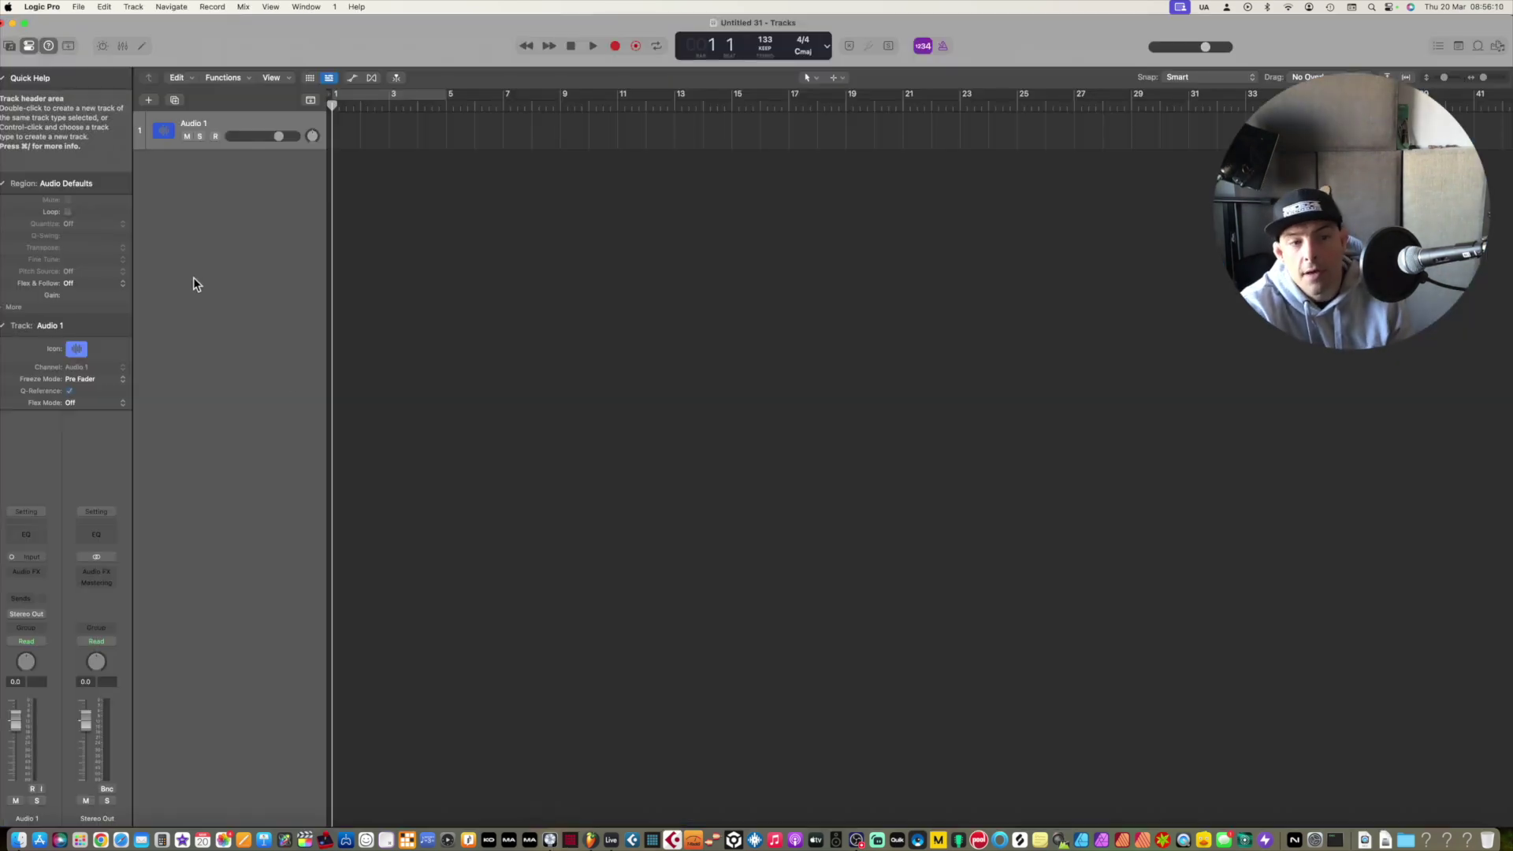
click(19, 841)
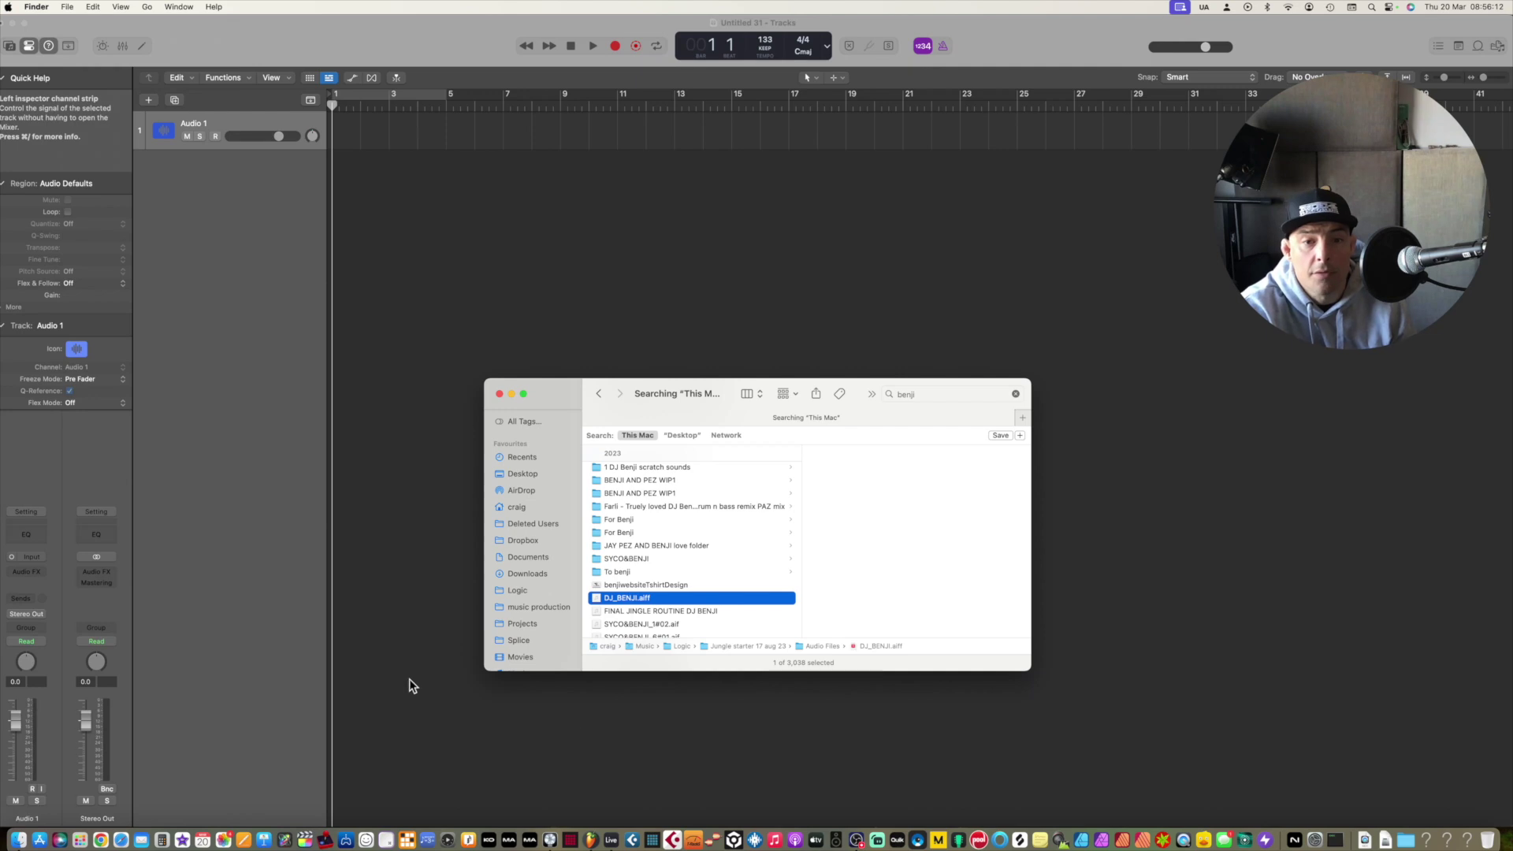
drag(462, 258, 334, 140)
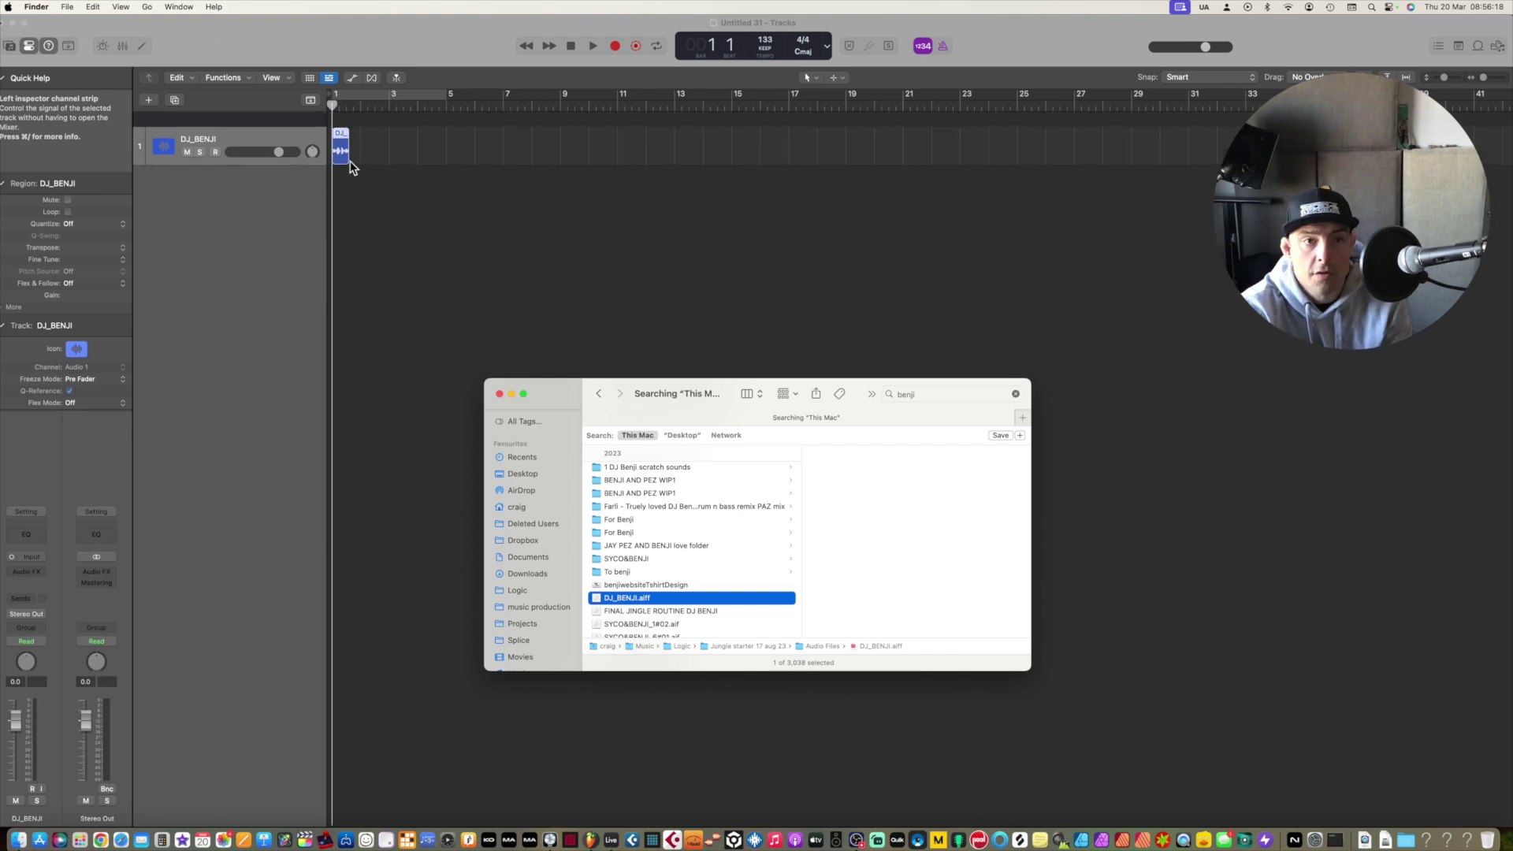
scroll(342, 141, up, 5)
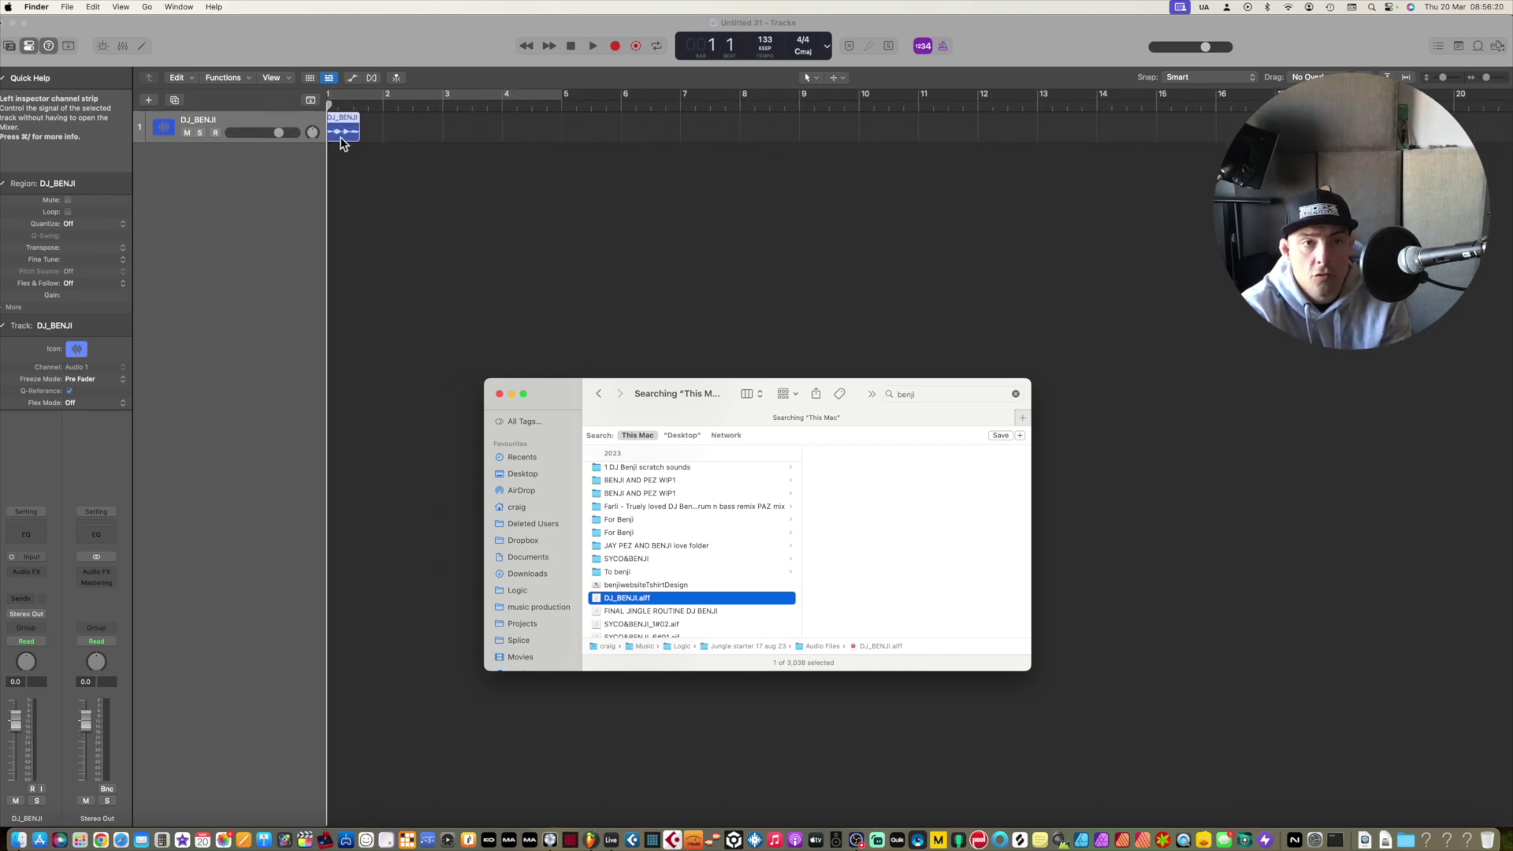
scroll(342, 139, up, 10)
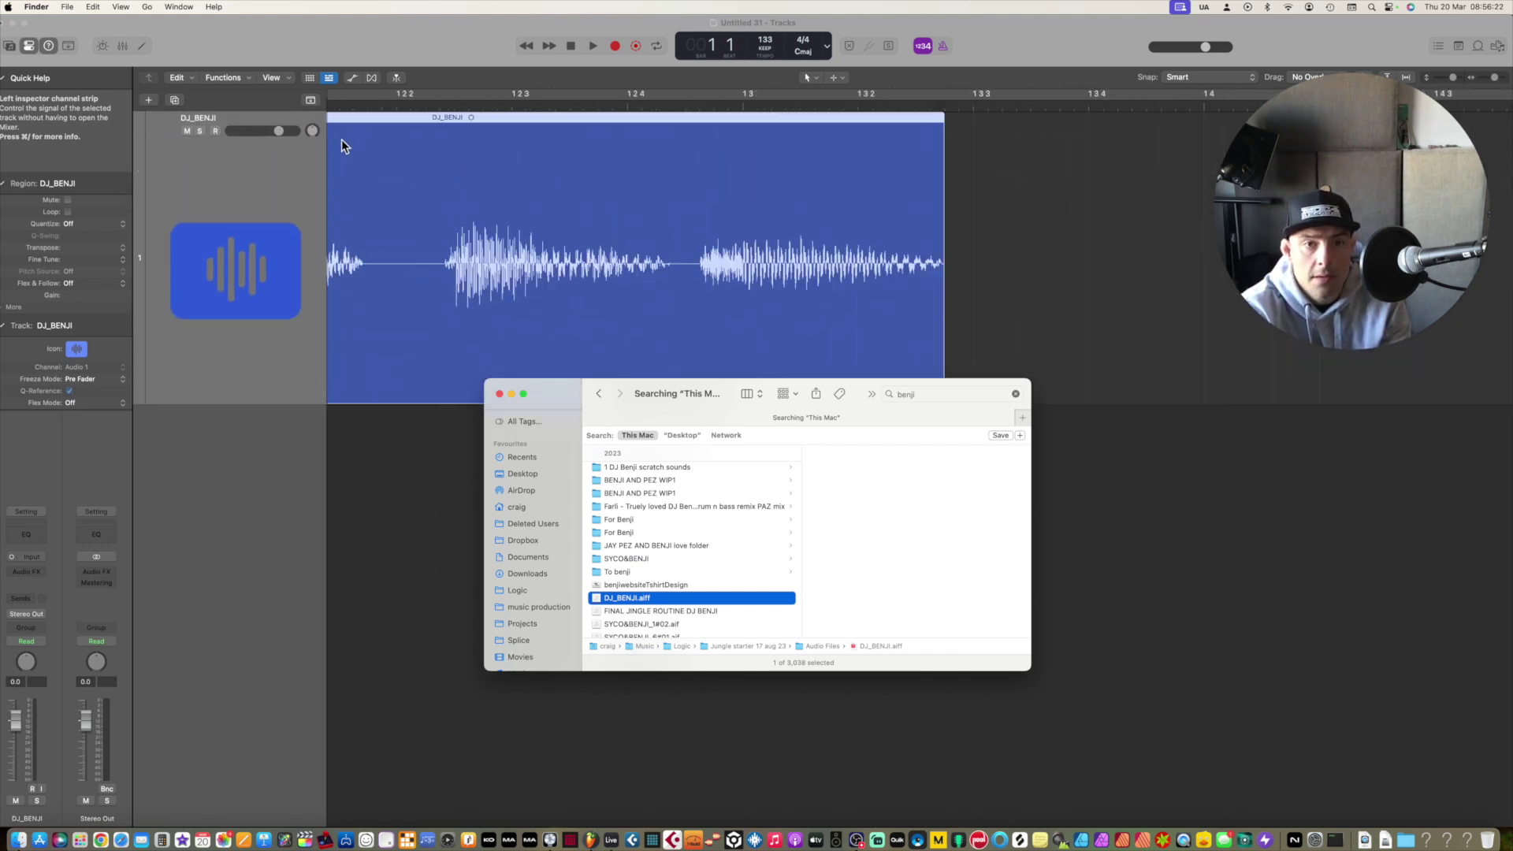
scroll(356, 145, left, 5)
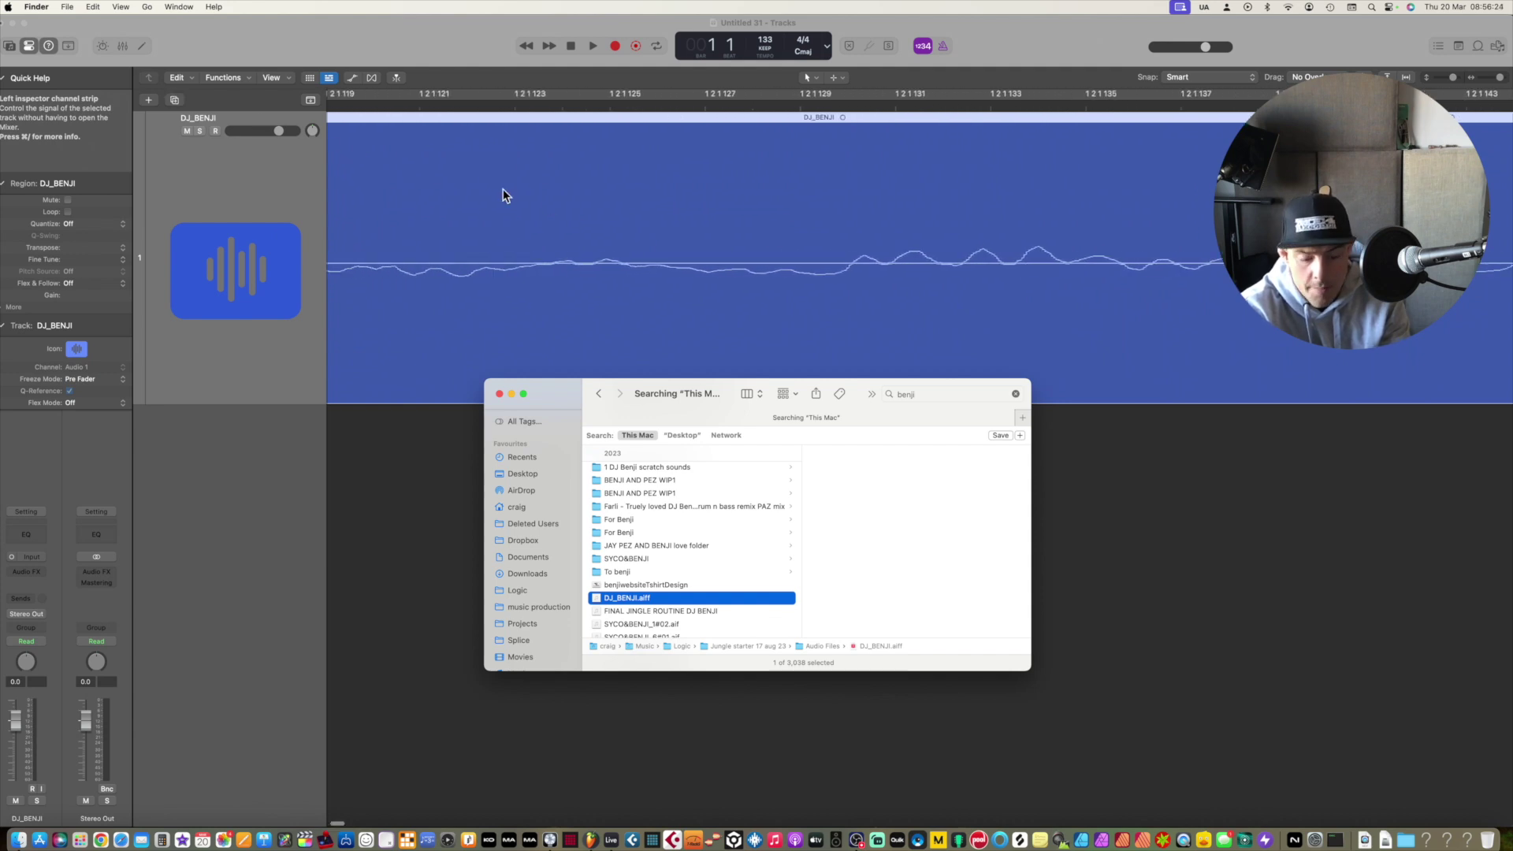
scroll(549, 227, left, 5)
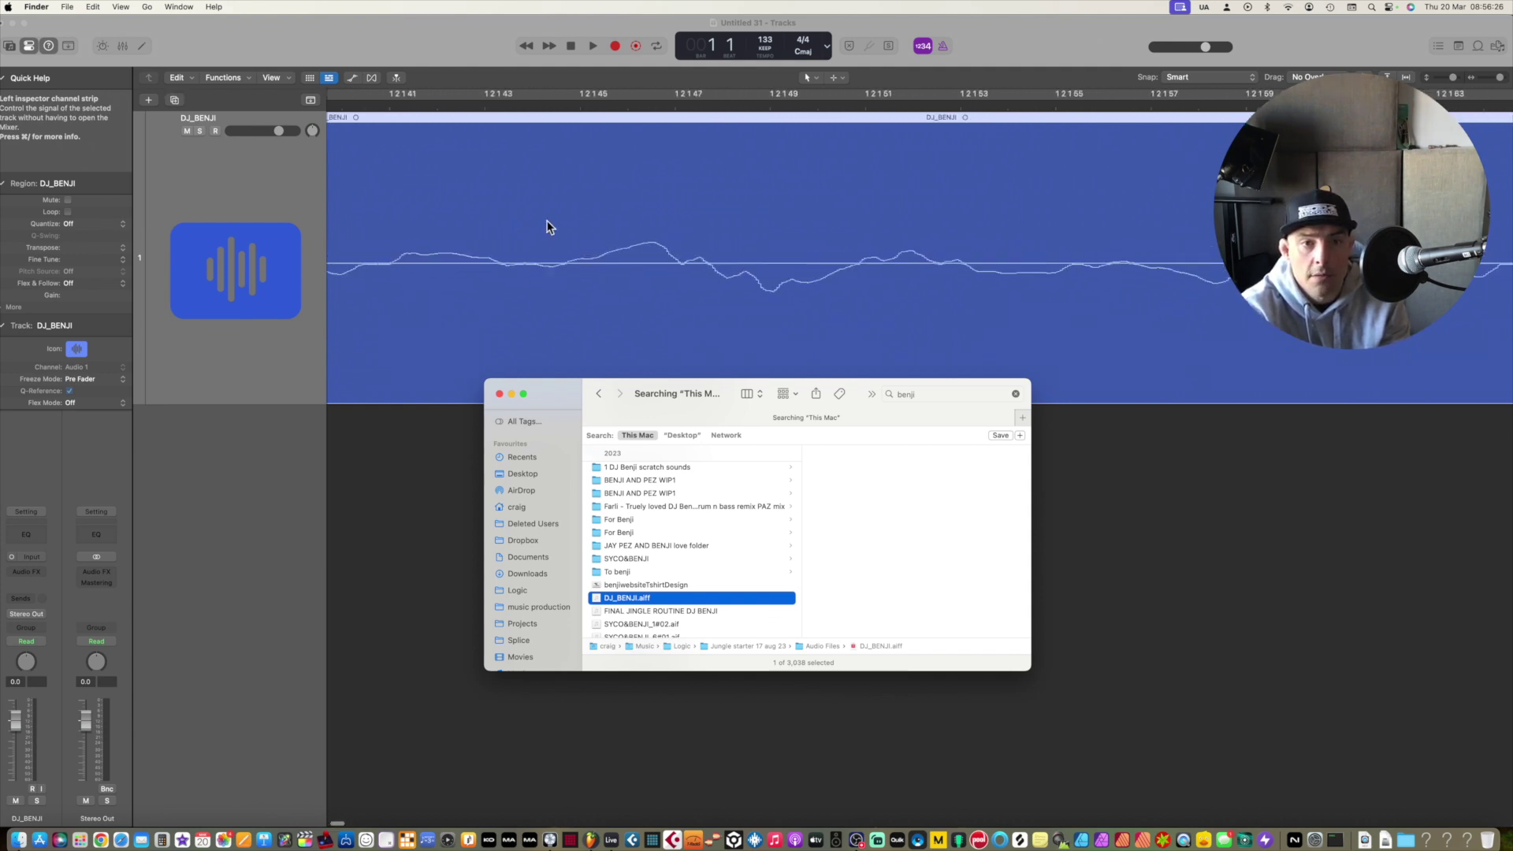
scroll(543, 227, down, 10)
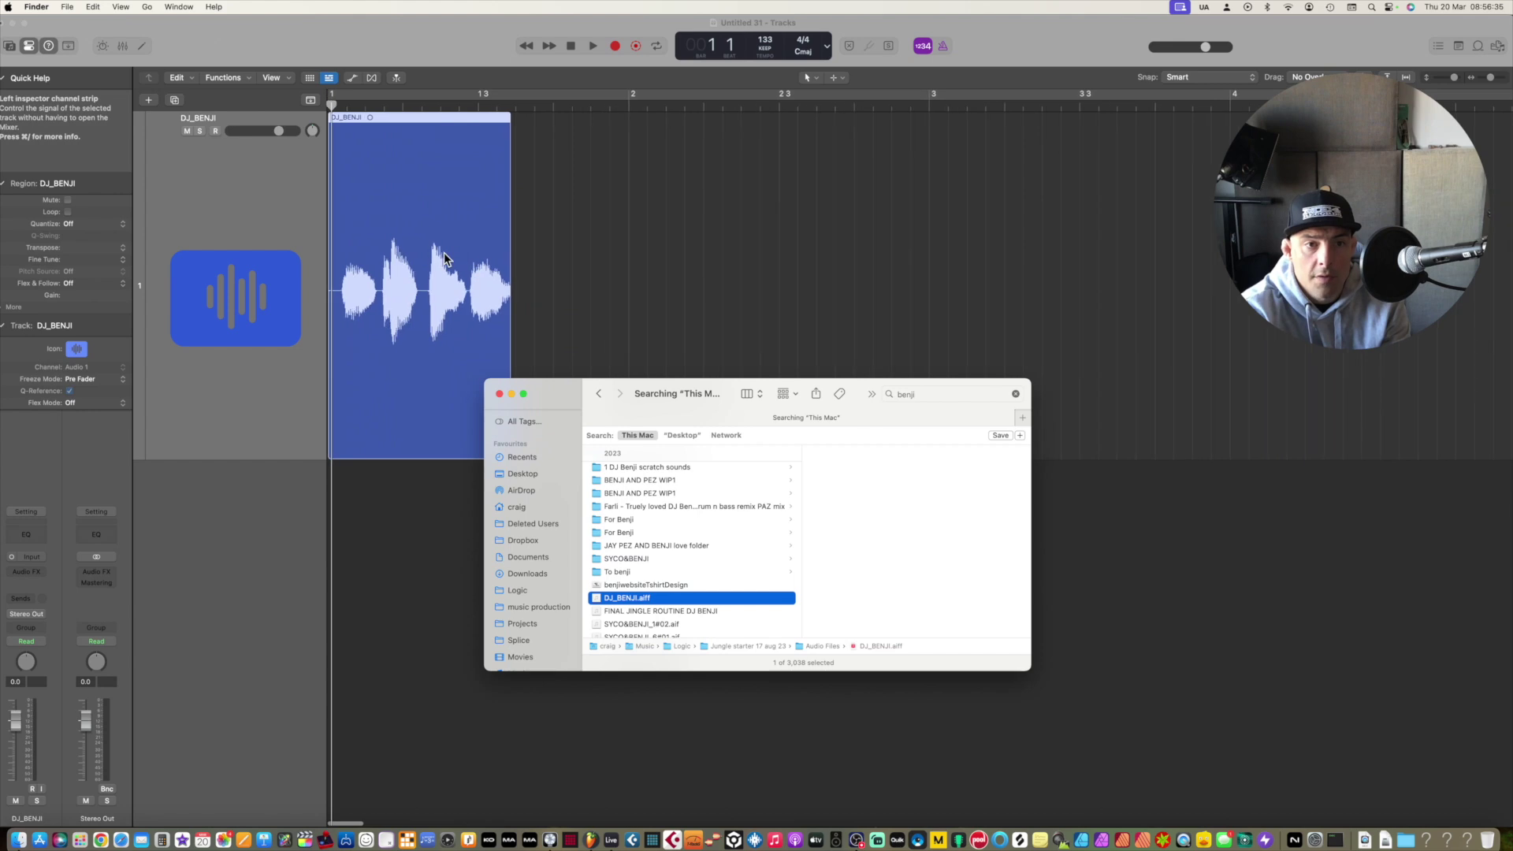
scroll(444, 258, up, 10)
scroll(443, 252, left, 5)
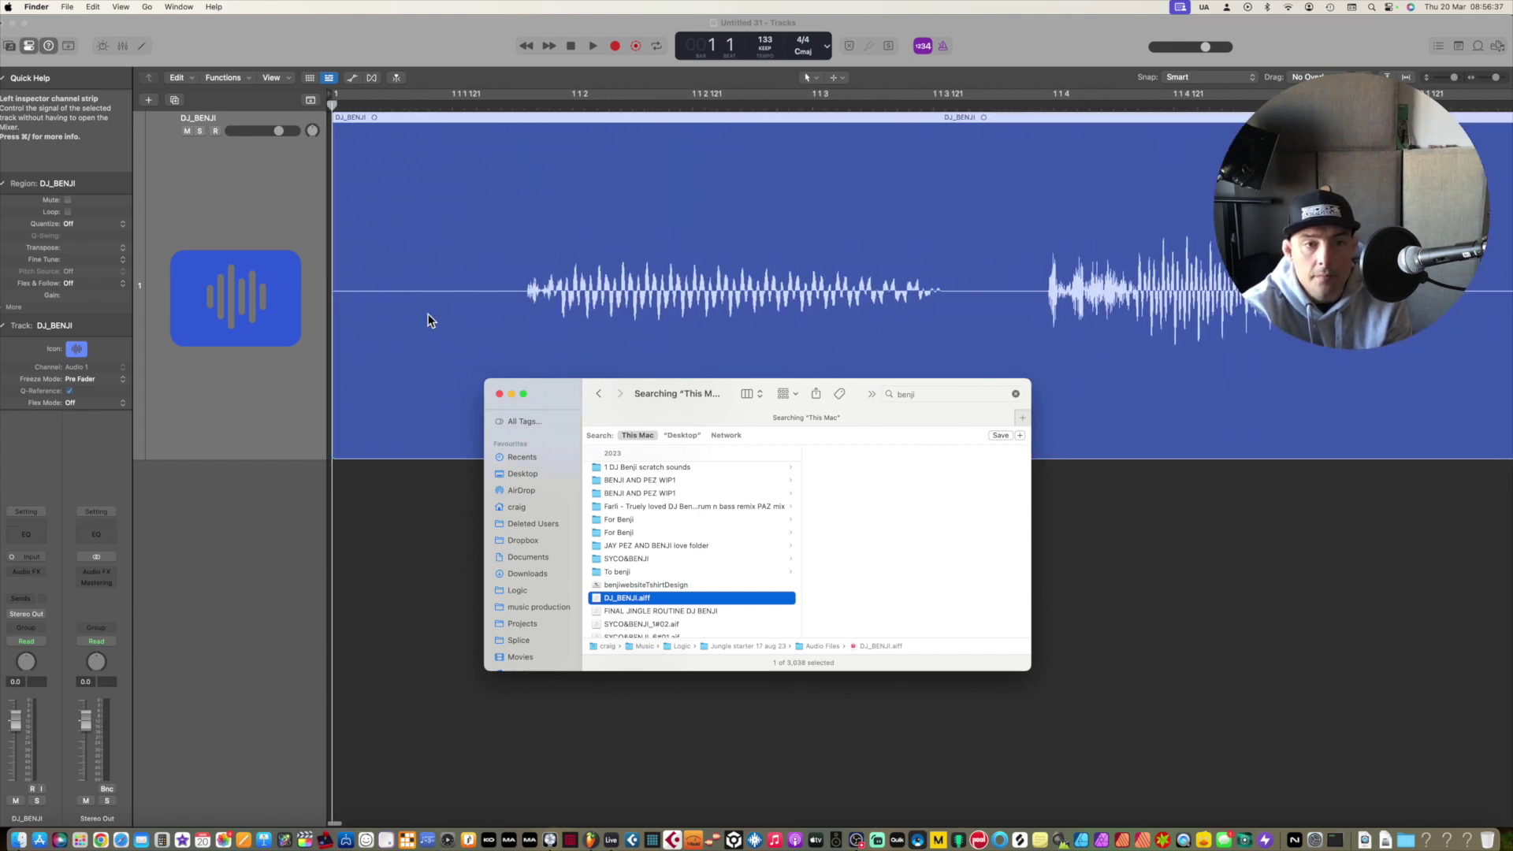
Trim the leading silence off DJ_BENJI and move the region to start at bar 1.
click(332, 454)
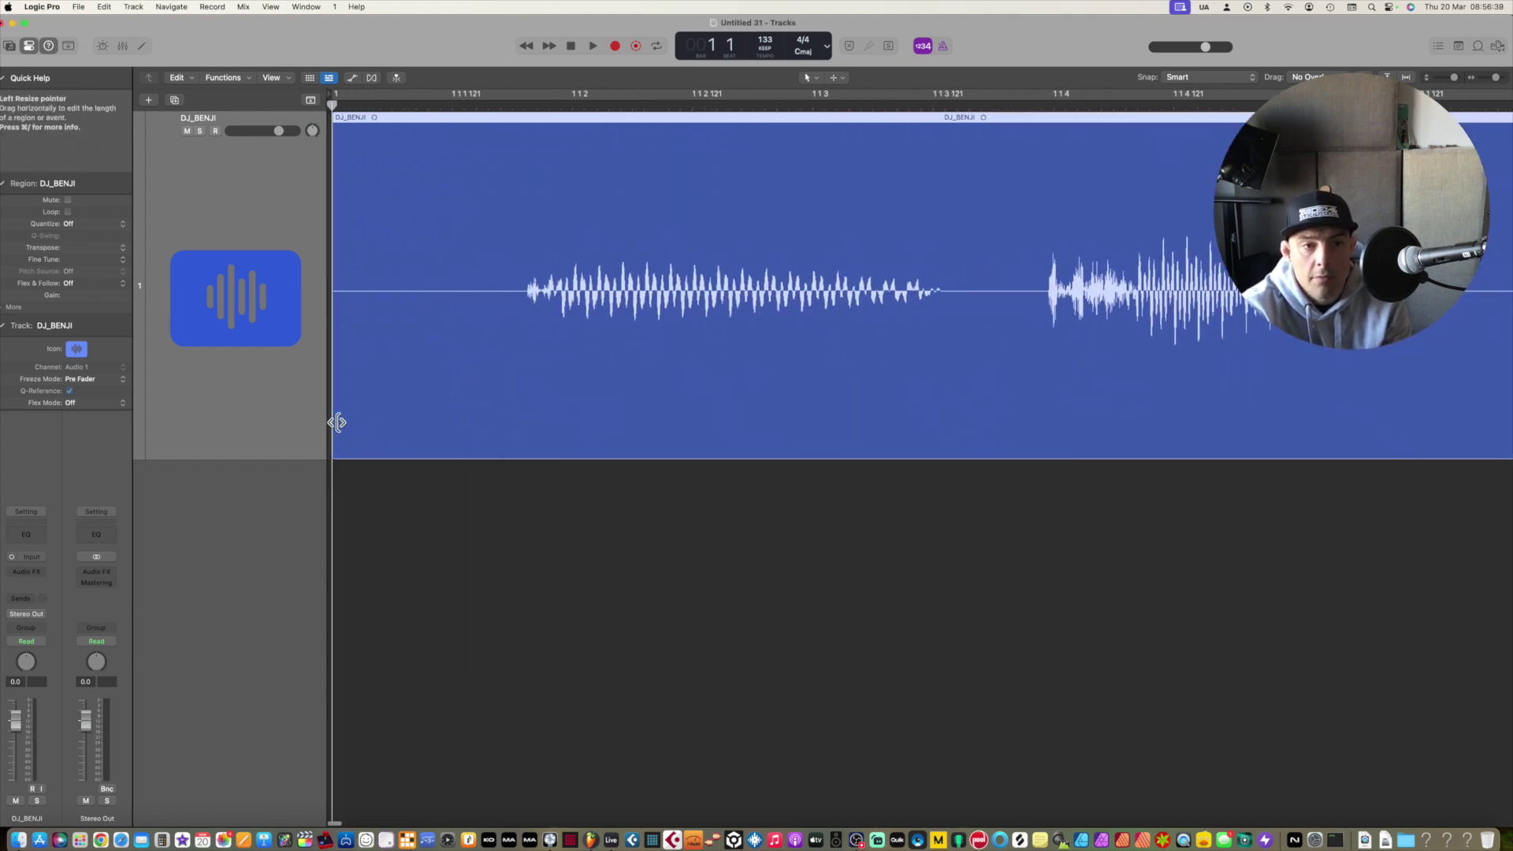
drag(333, 423, 527, 415)
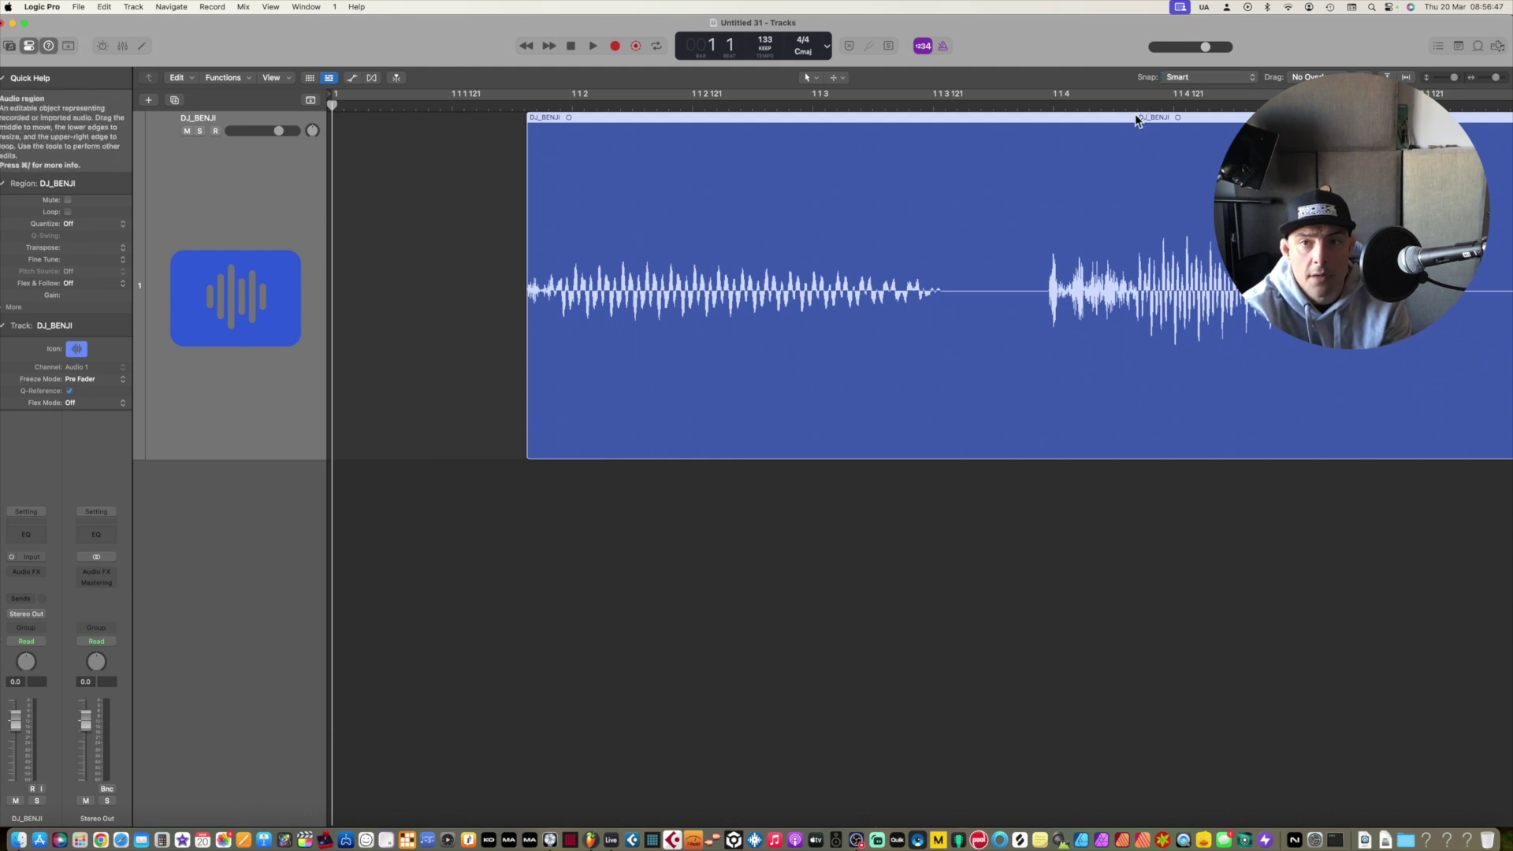
drag(1124, 122, 806, 126)
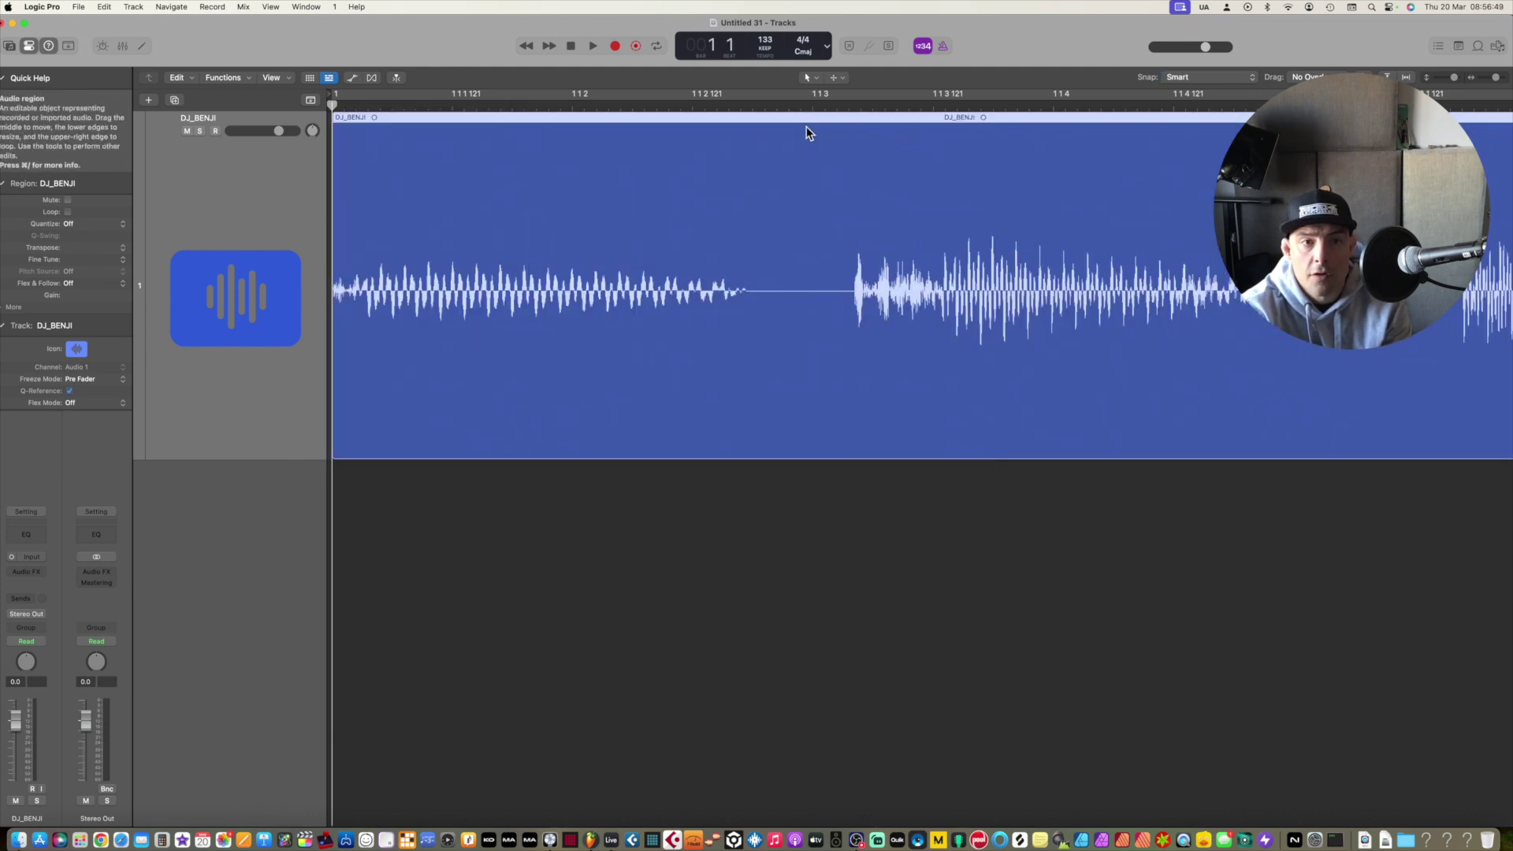
Play the trimmed DJ_BENJI sample from the beginning to check it.
click(591, 46)
click(590, 45)
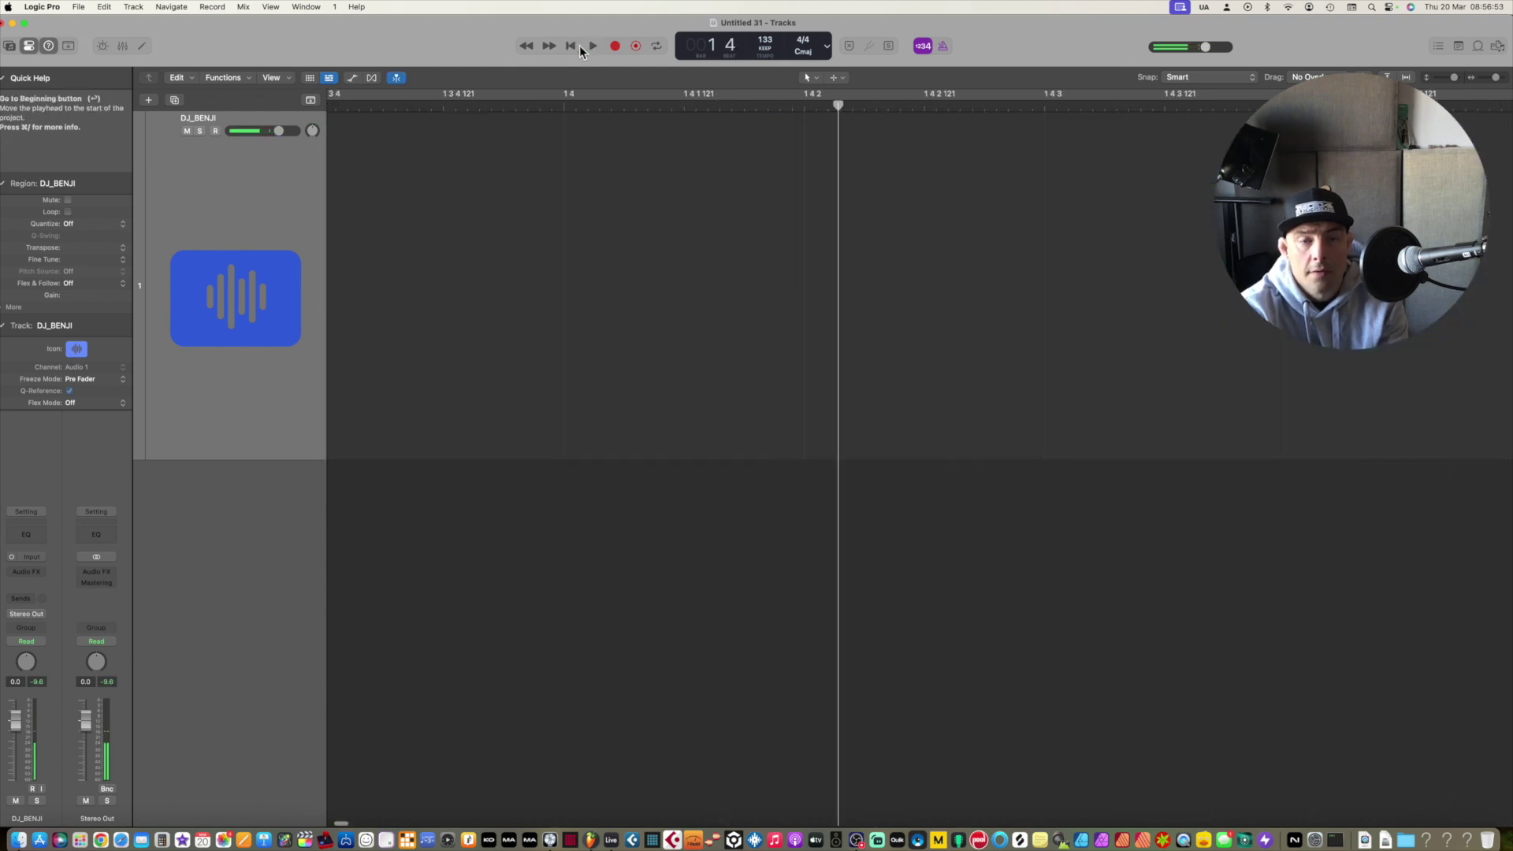
scroll(635, 230, down, 4)
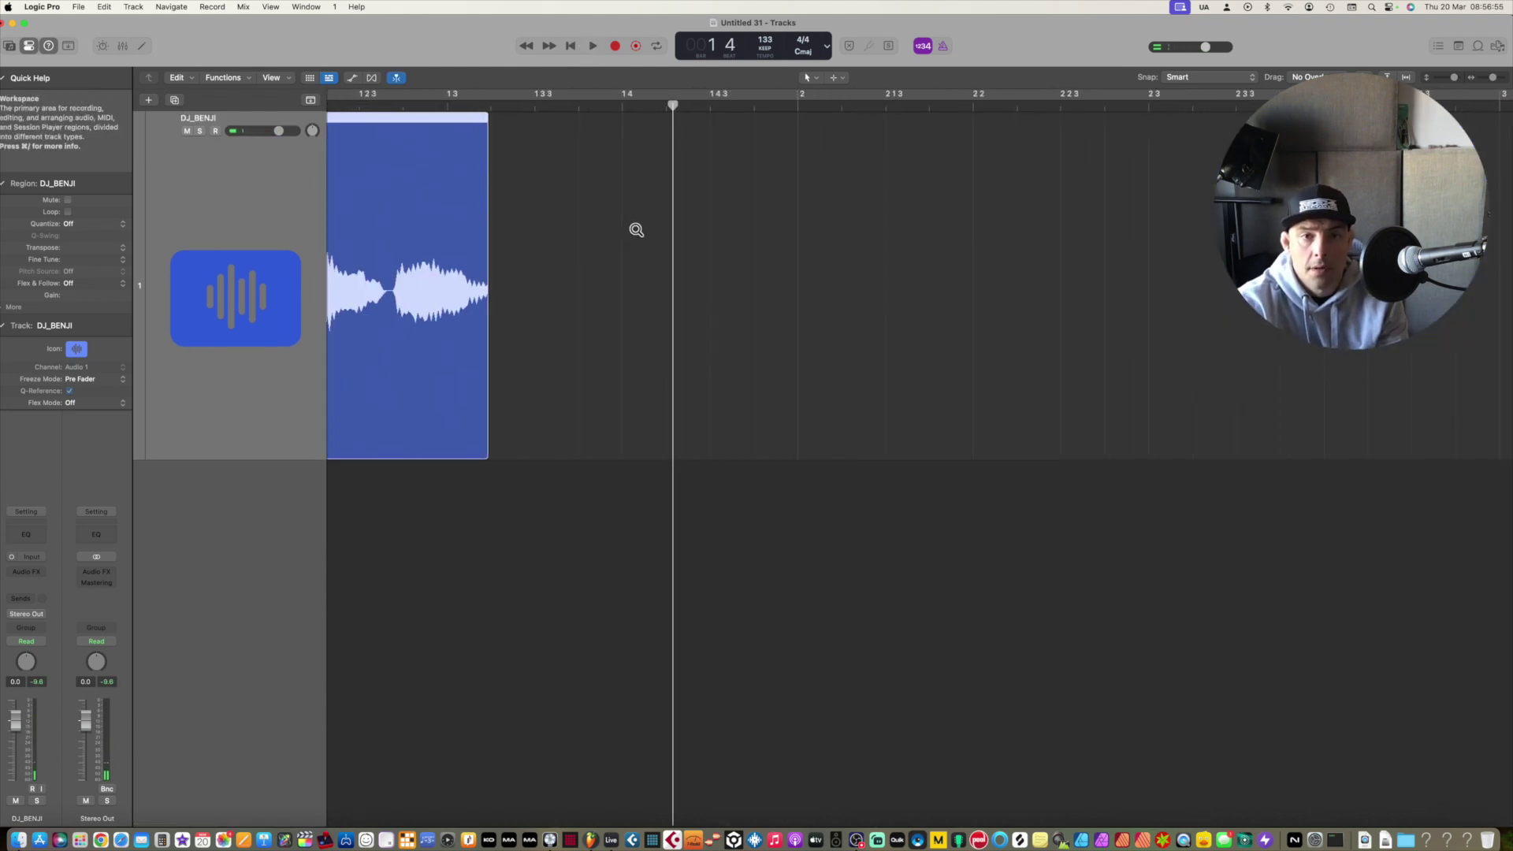
scroll(492, 236, left, 3)
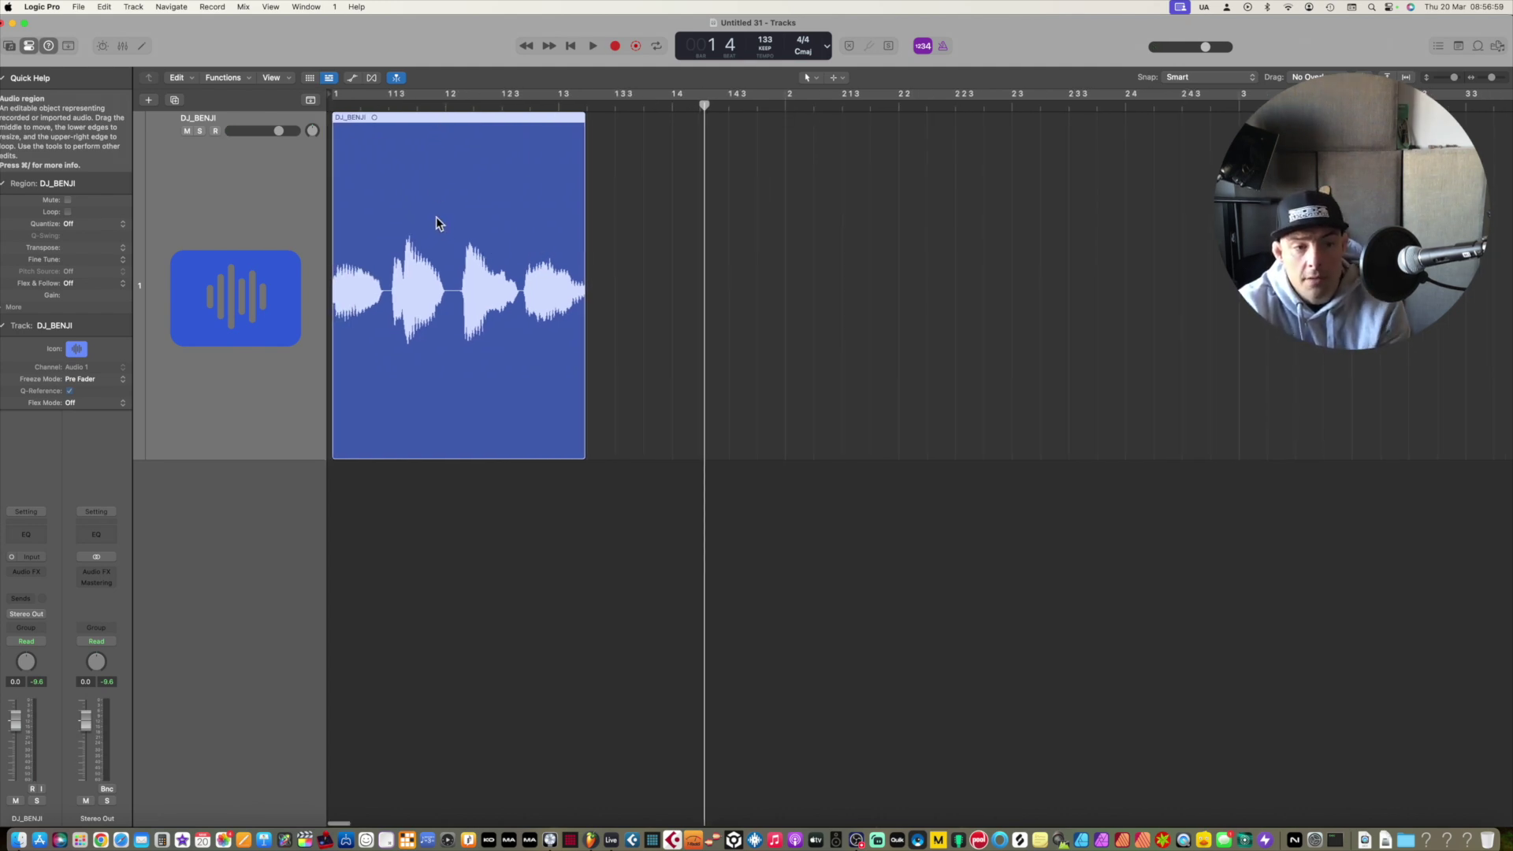
key(space)
key(Return)
key(space)
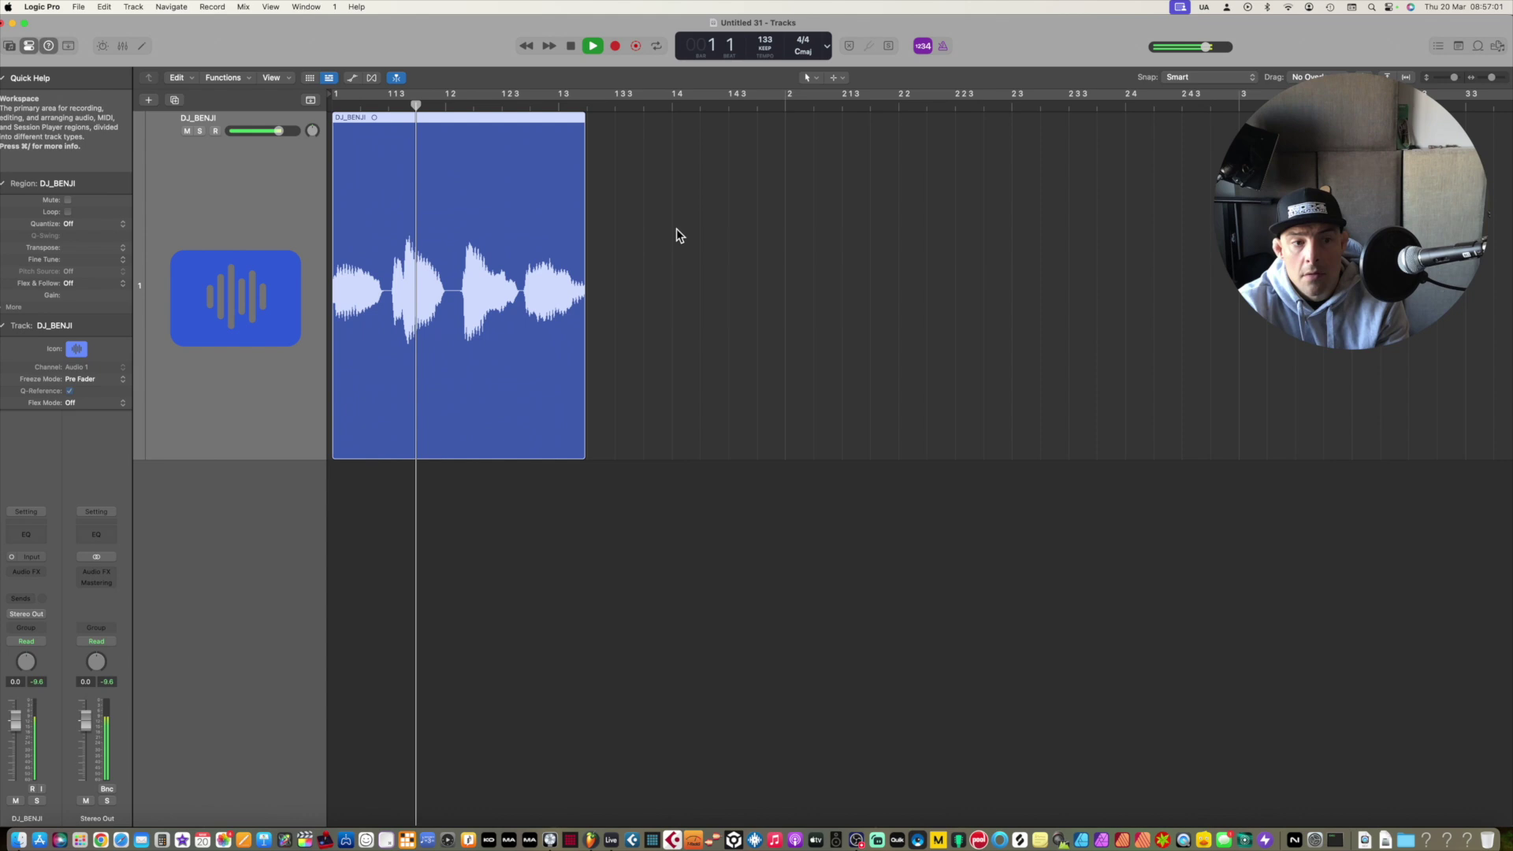
key(space)
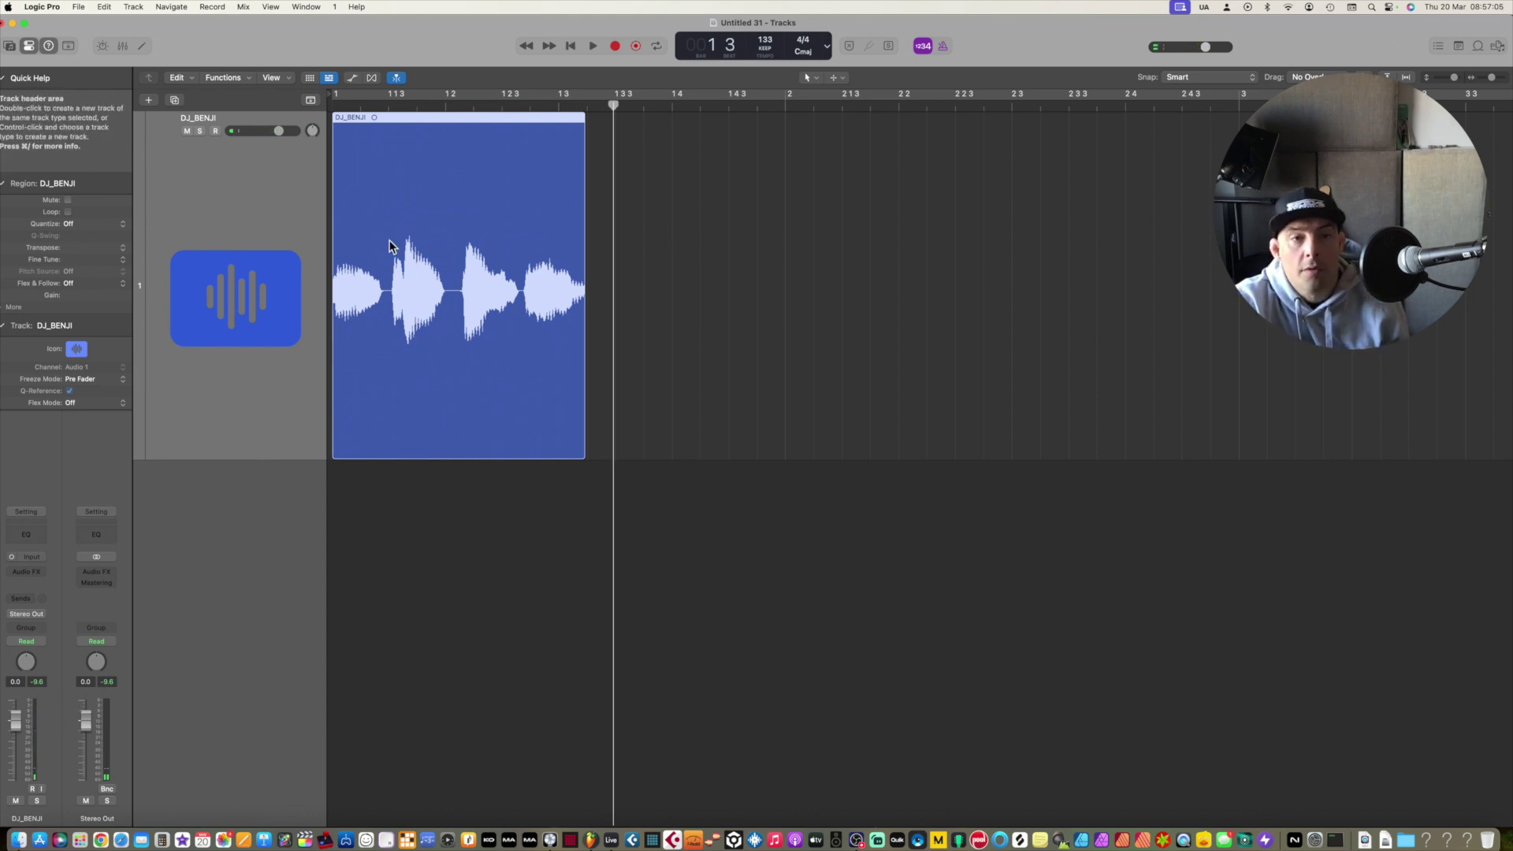
Set the DJ_BENJI region's gain to +9.0 dB in the Region inspector and audition it.
double_click(443, 117)
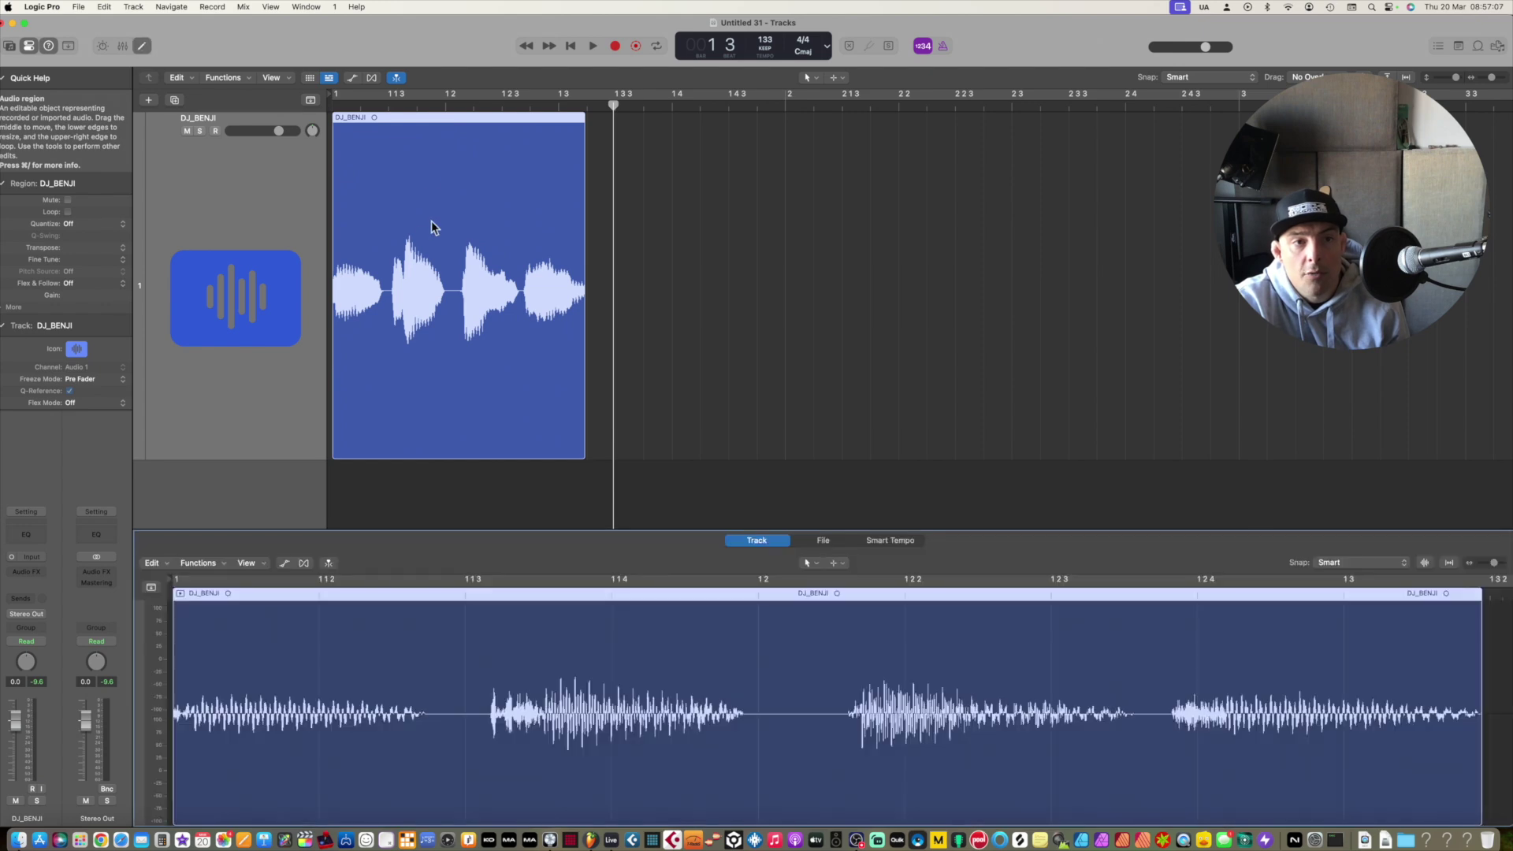
drag(73, 296, 63, 158)
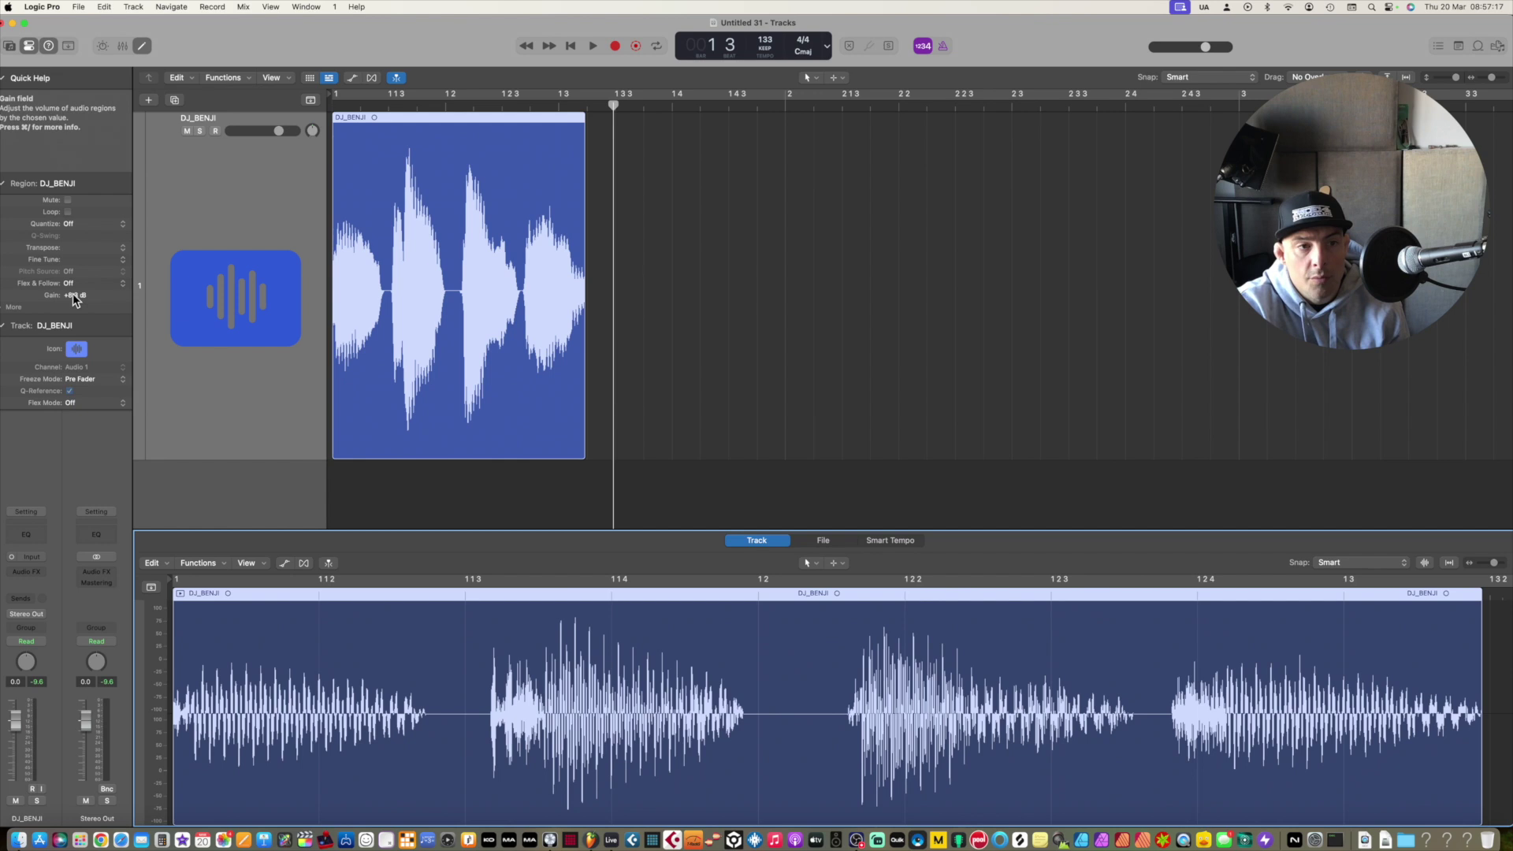
text(9)
key(Return)
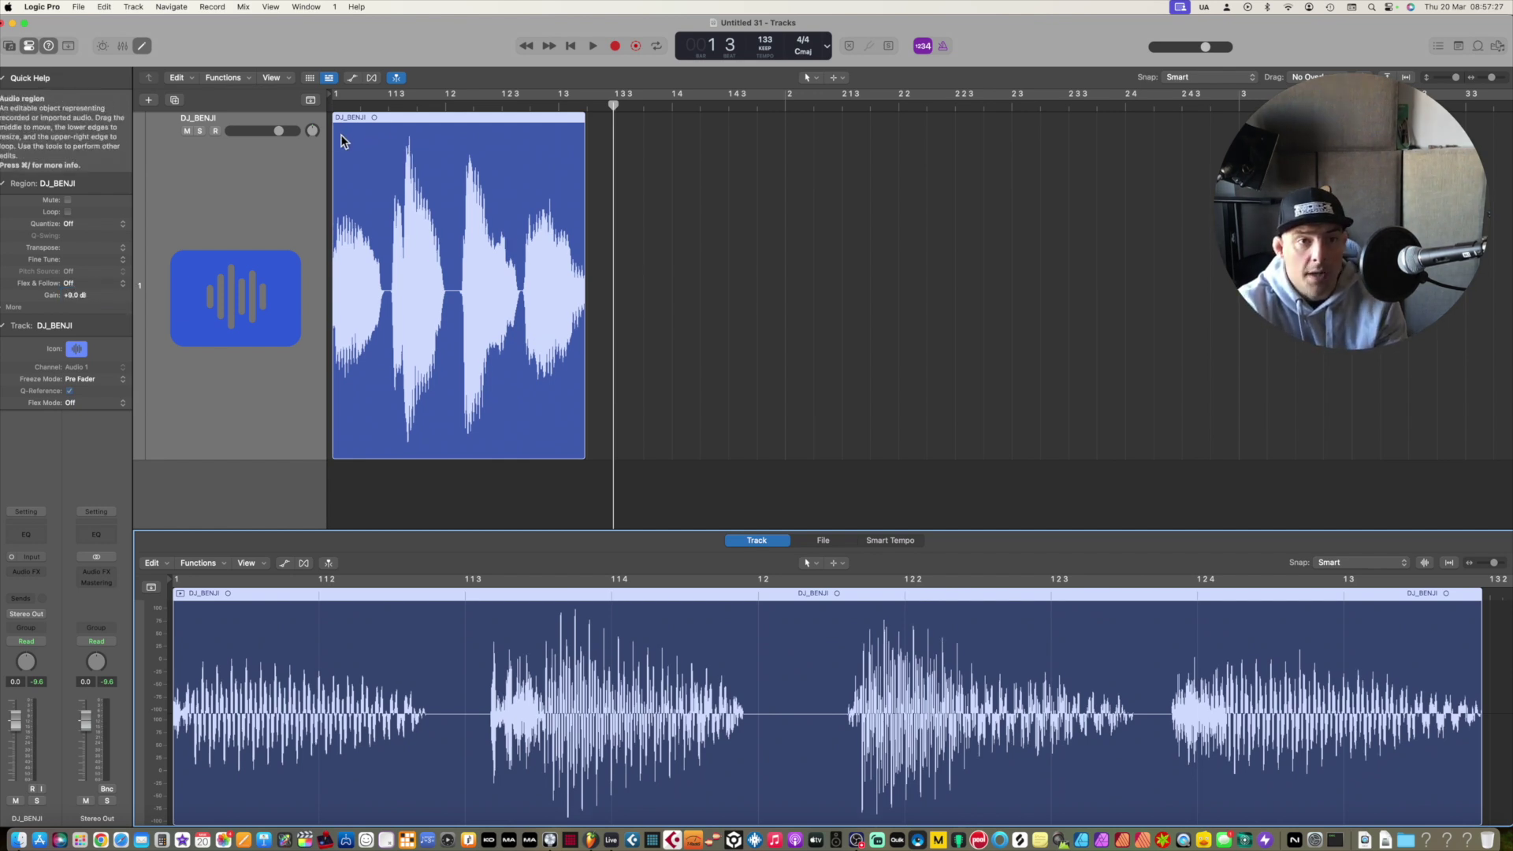
key(shift+space)
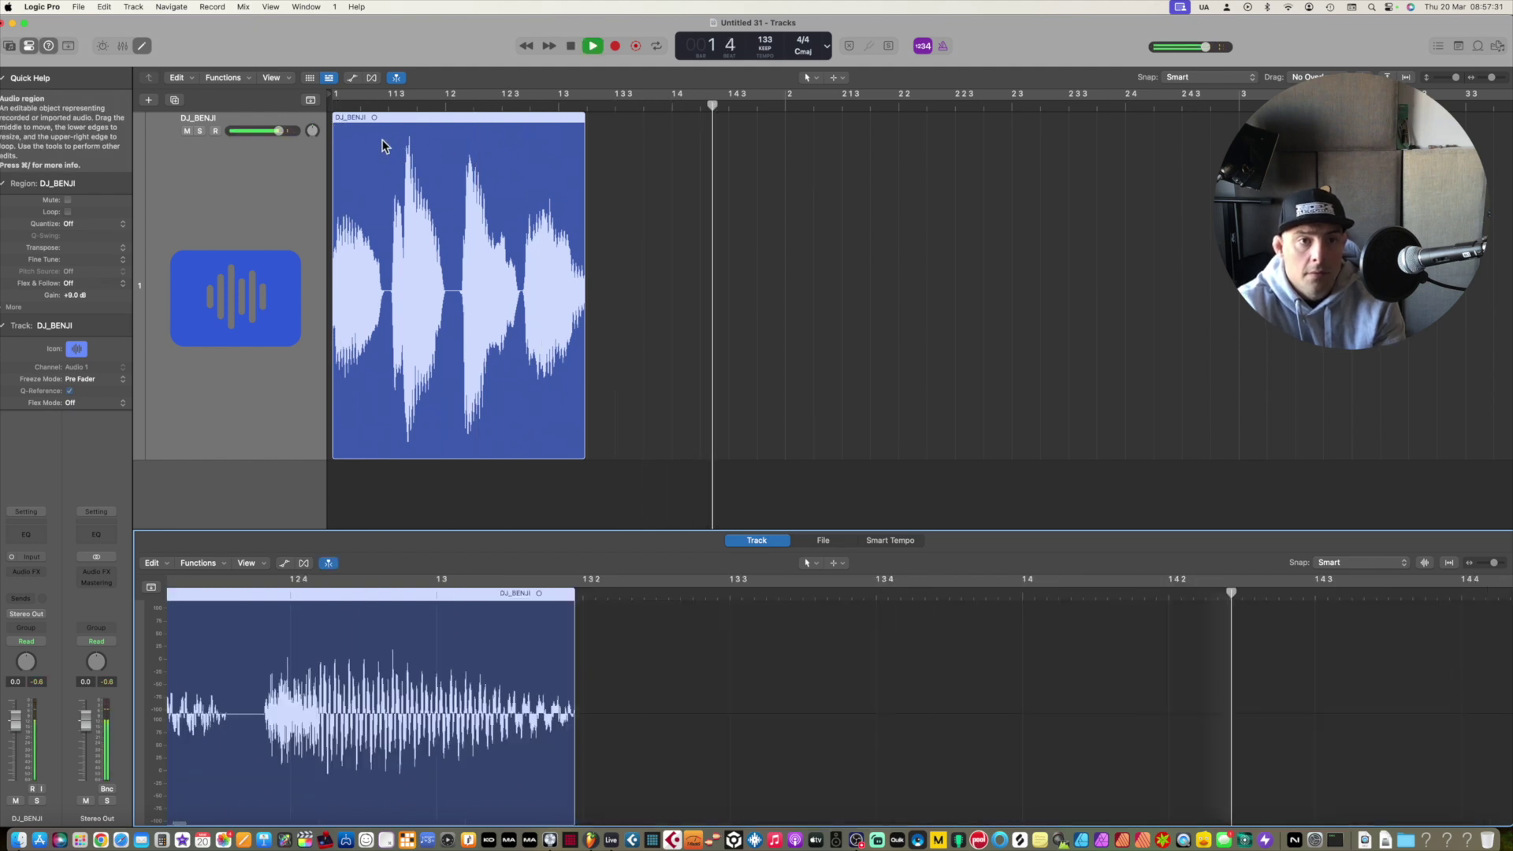
key(shift+space)
key(shift+space)
key(space)
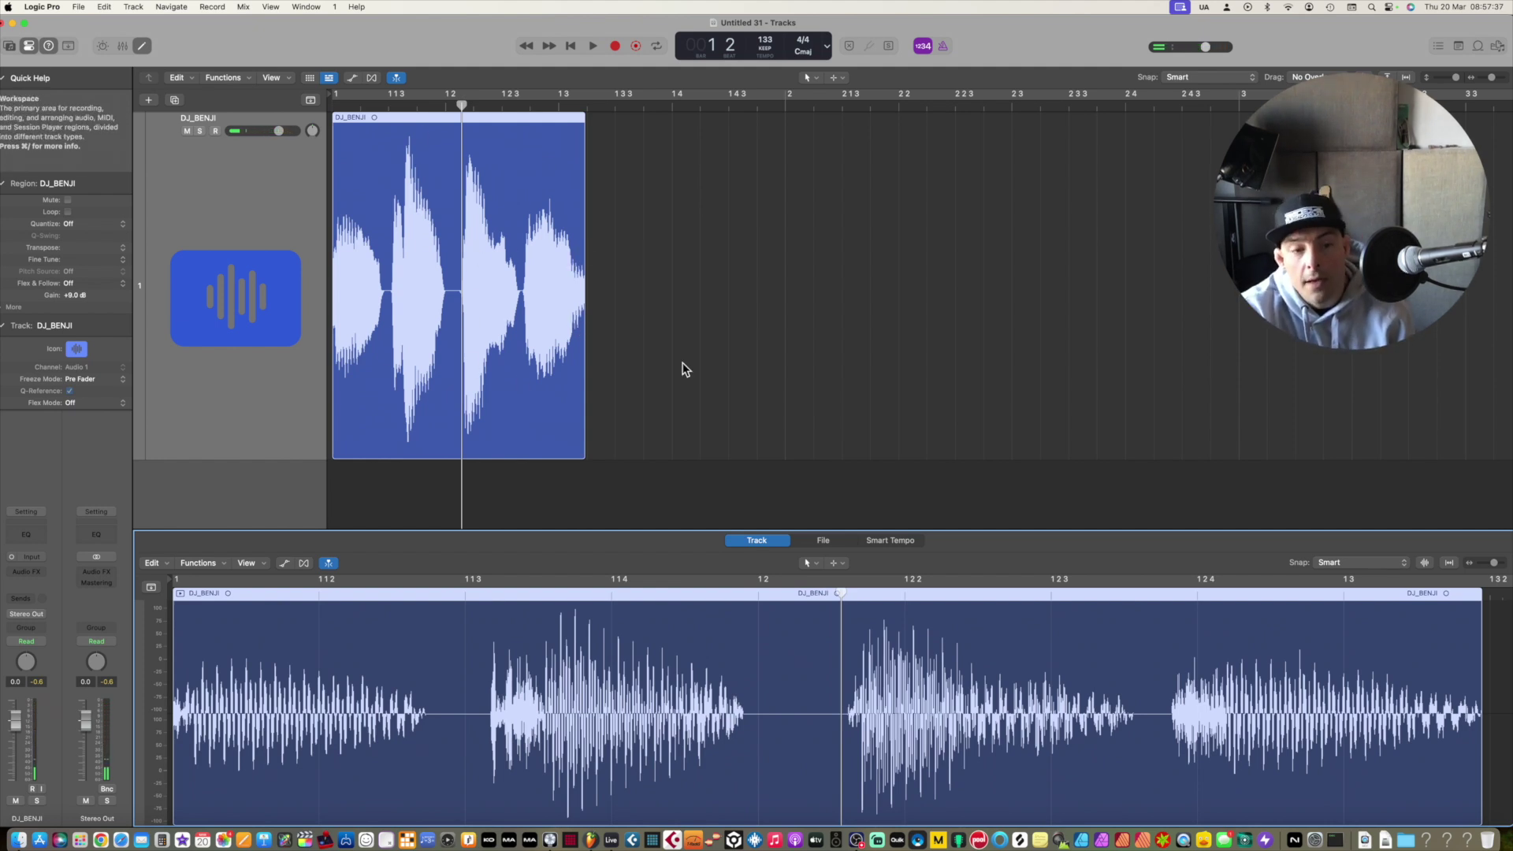
click(28, 841)
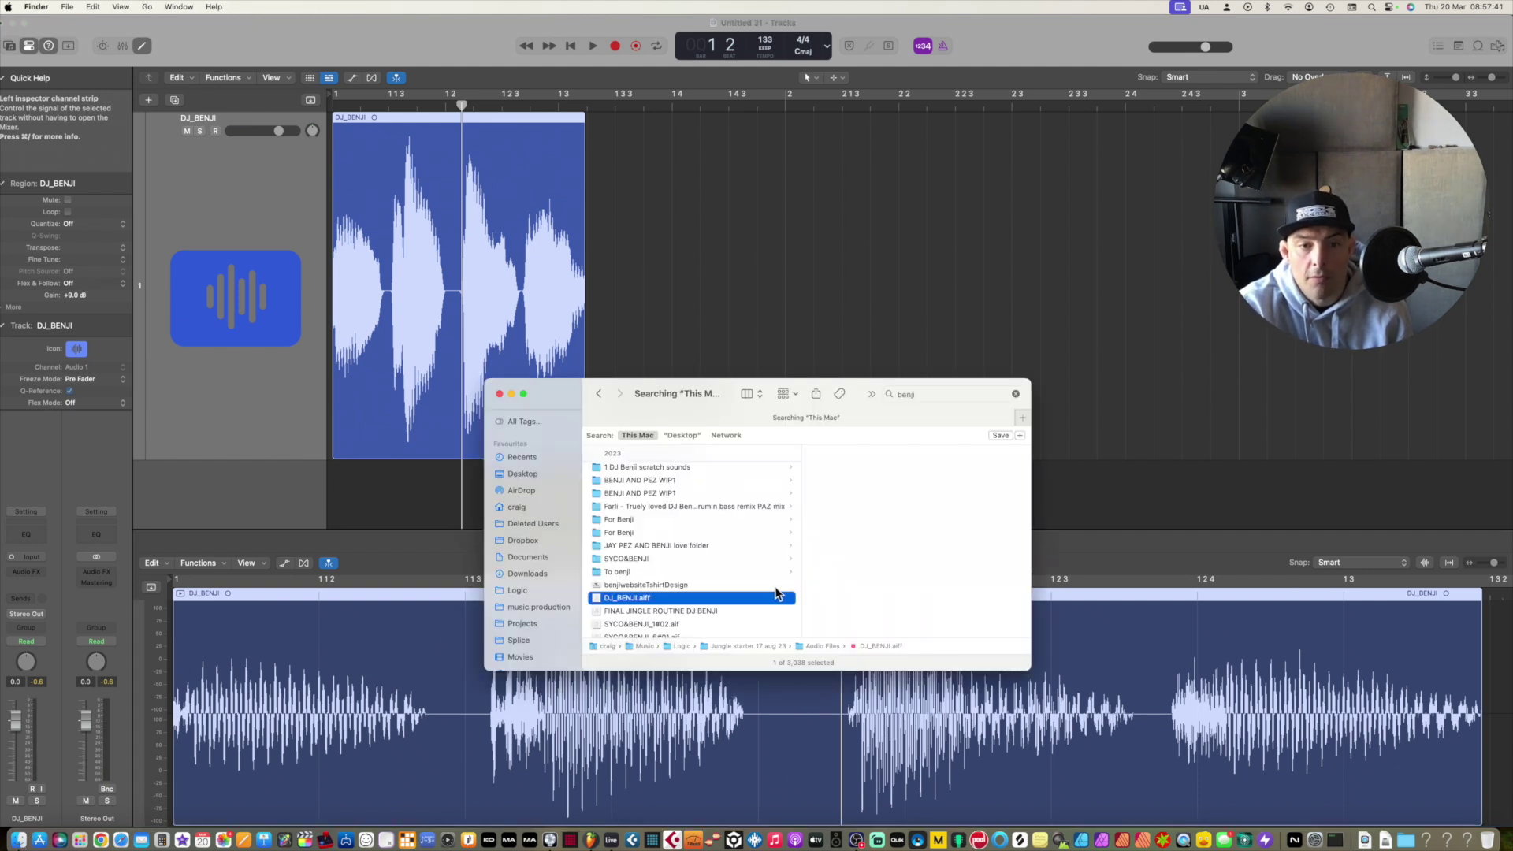
Quick Look the untitled ragga bleep file in the search results and drag it into Logic.
scroll(776, 595, down, 10)
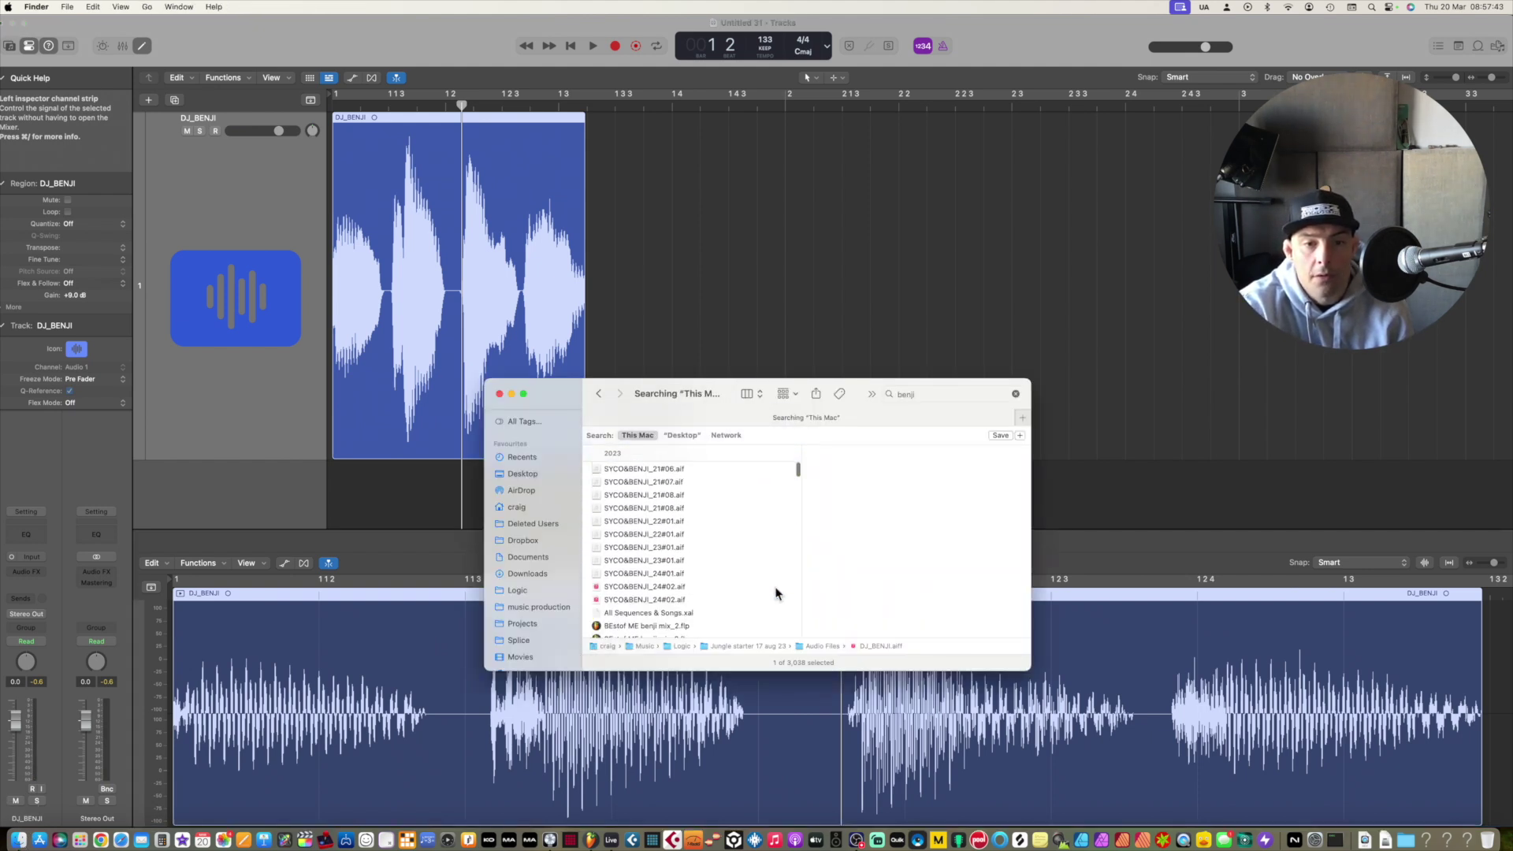
scroll(776, 593, down, 5)
scroll(776, 593, down, 3)
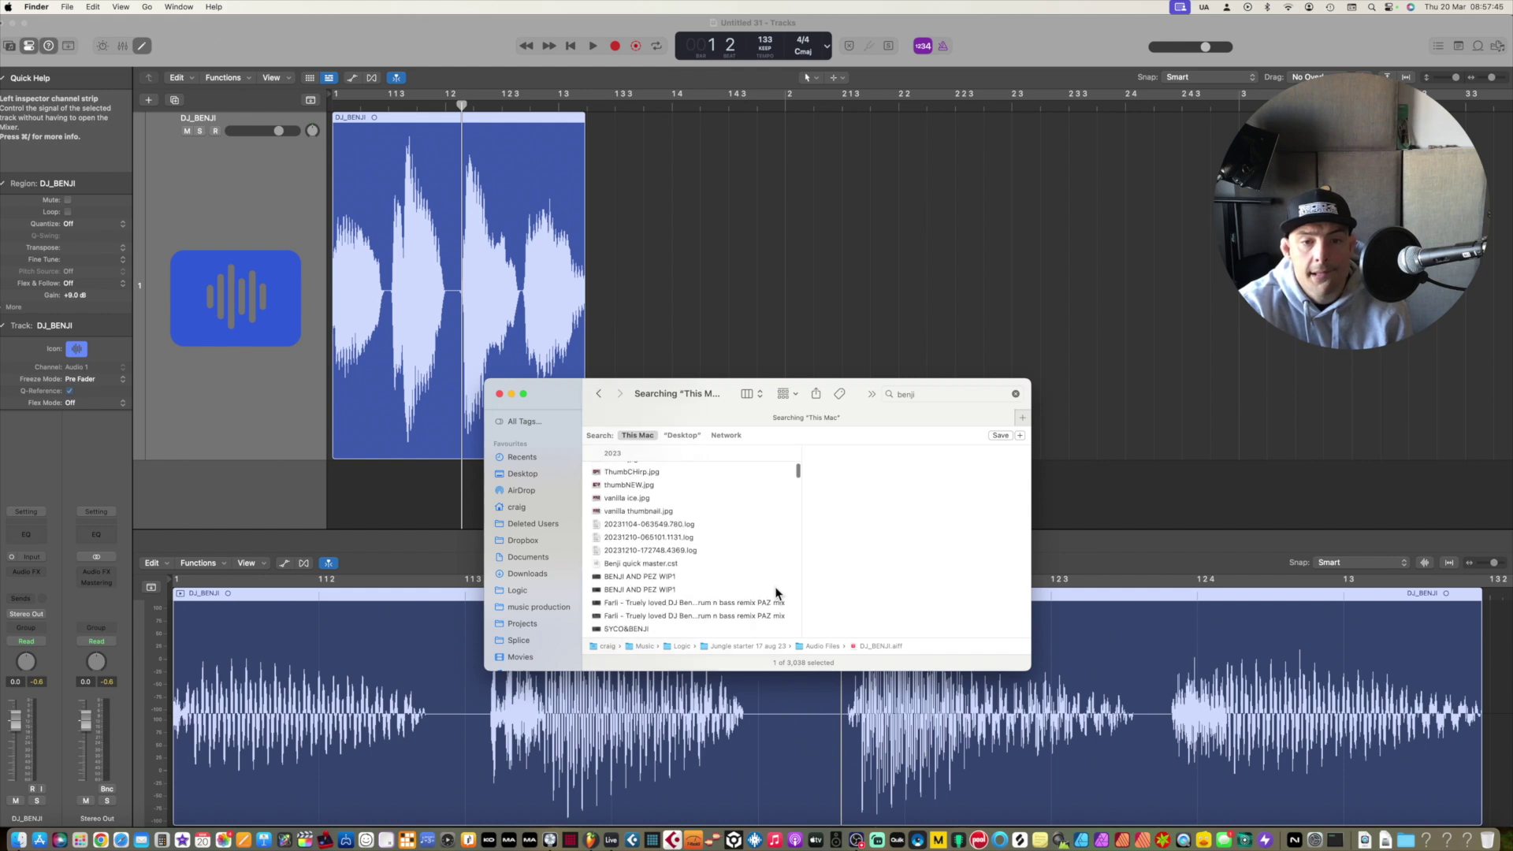
scroll(776, 593, down, 4)
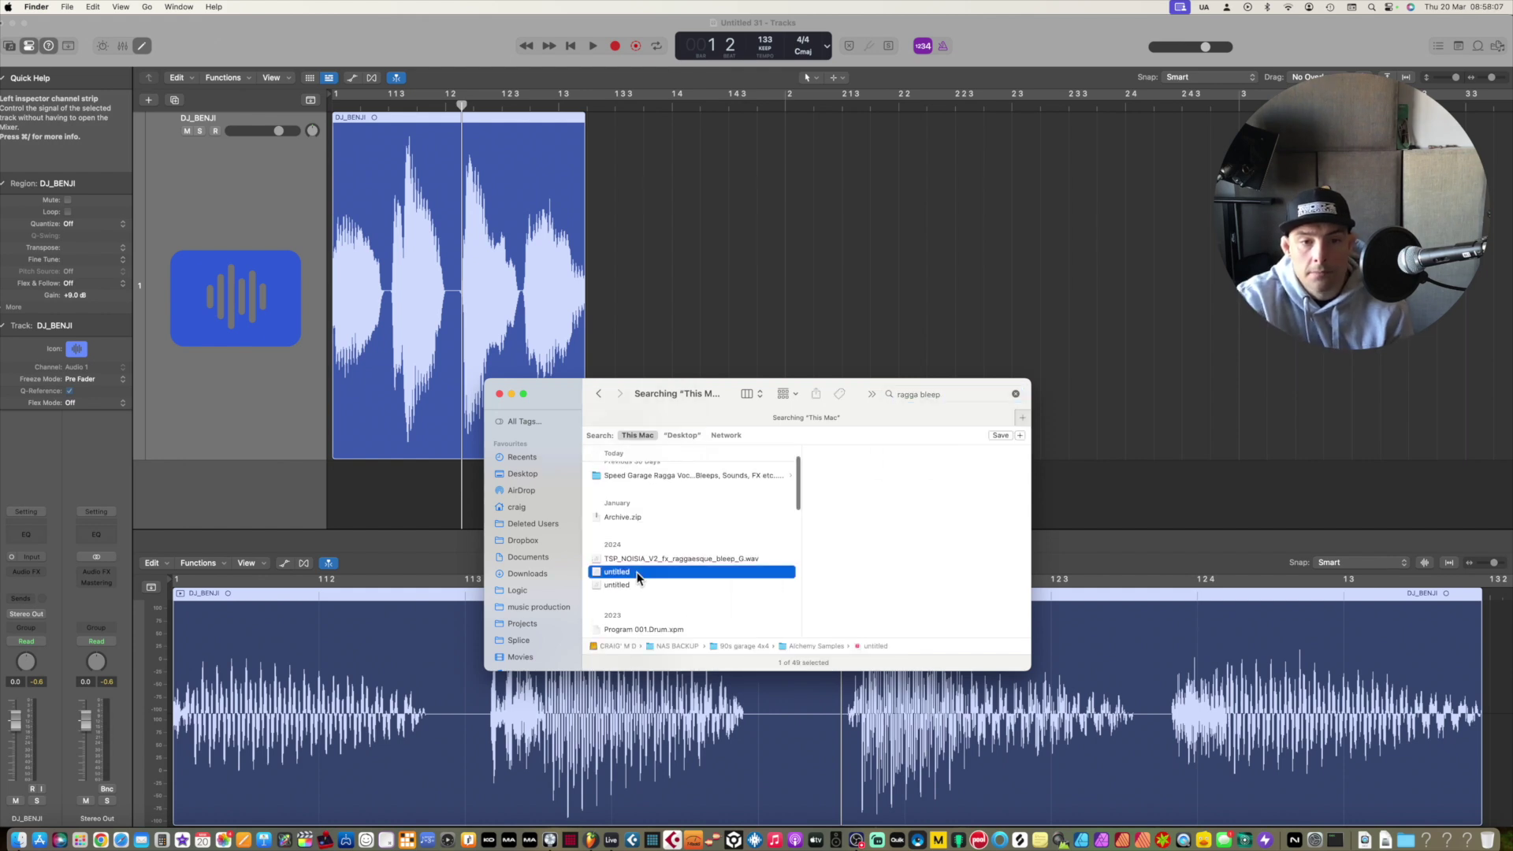
key(space)
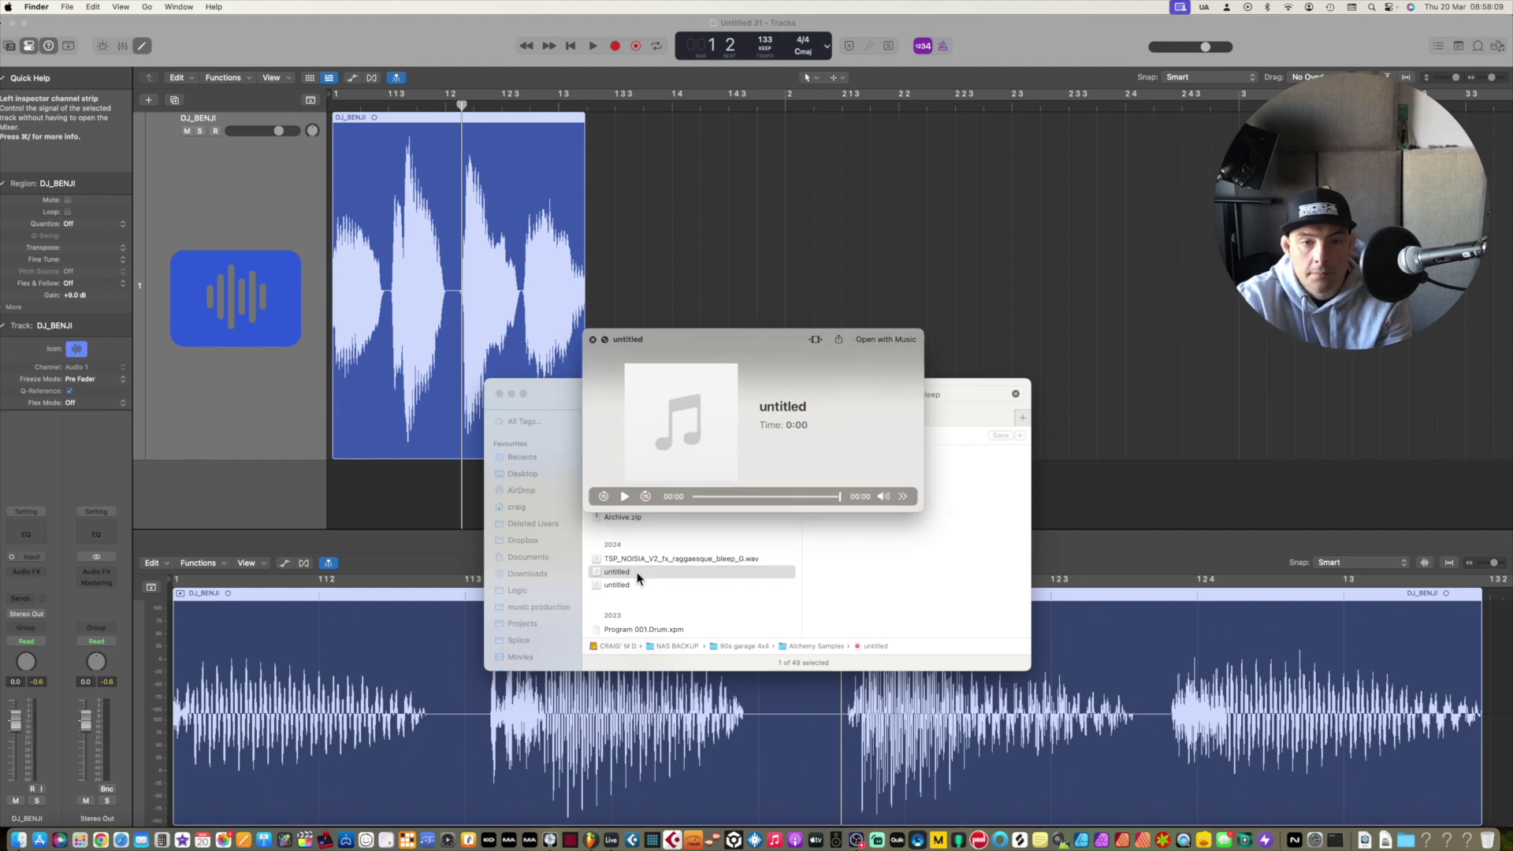
key(space)
drag(596, 575, 783, 301)
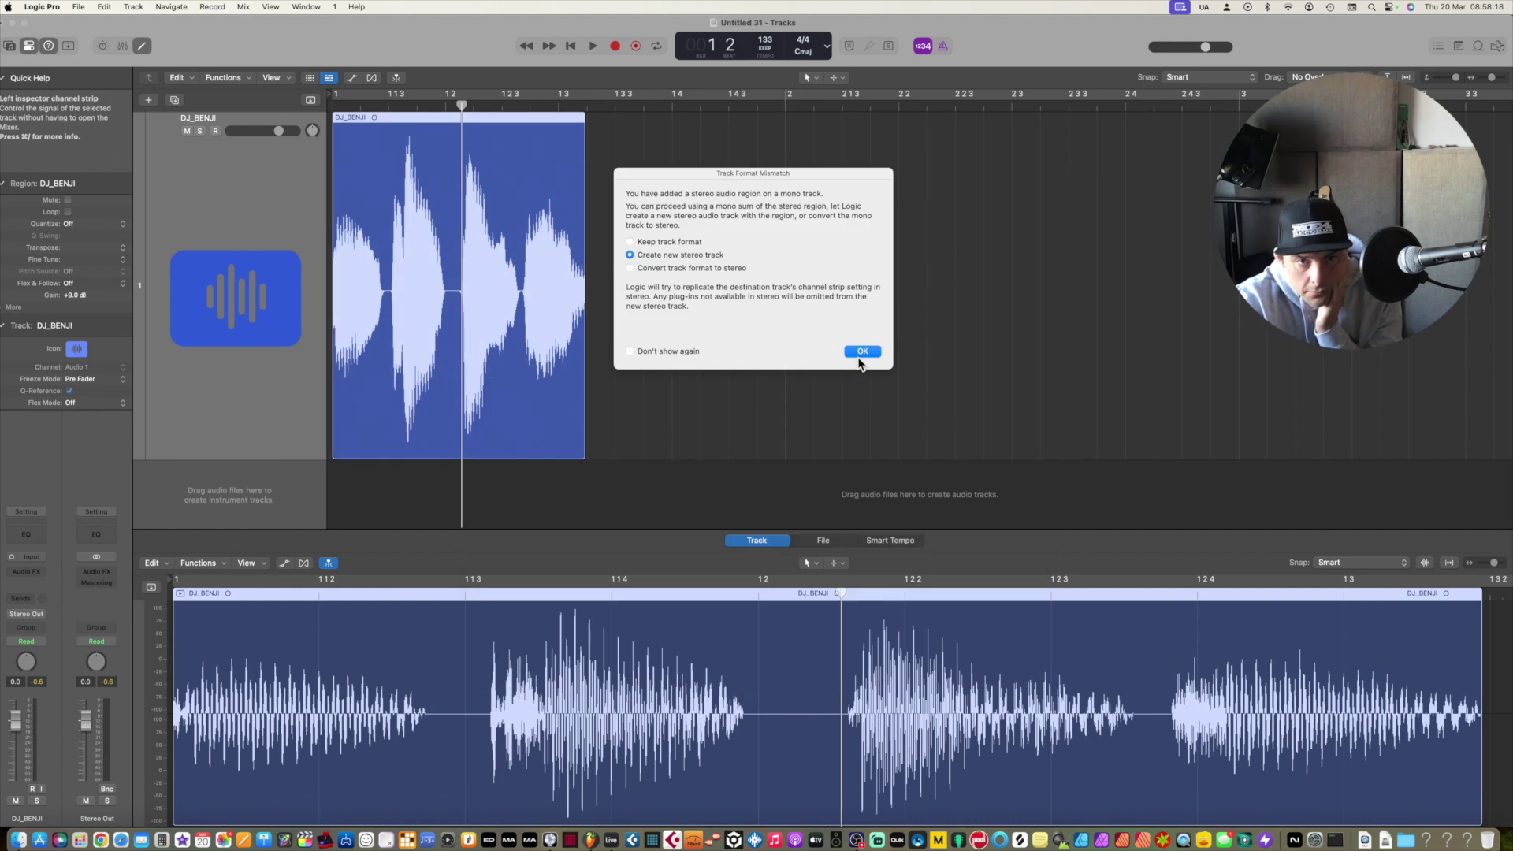
Place the ragga_bleep sample on a new stereo track and audition it alongside DJ_BENJI.
click(862, 351)
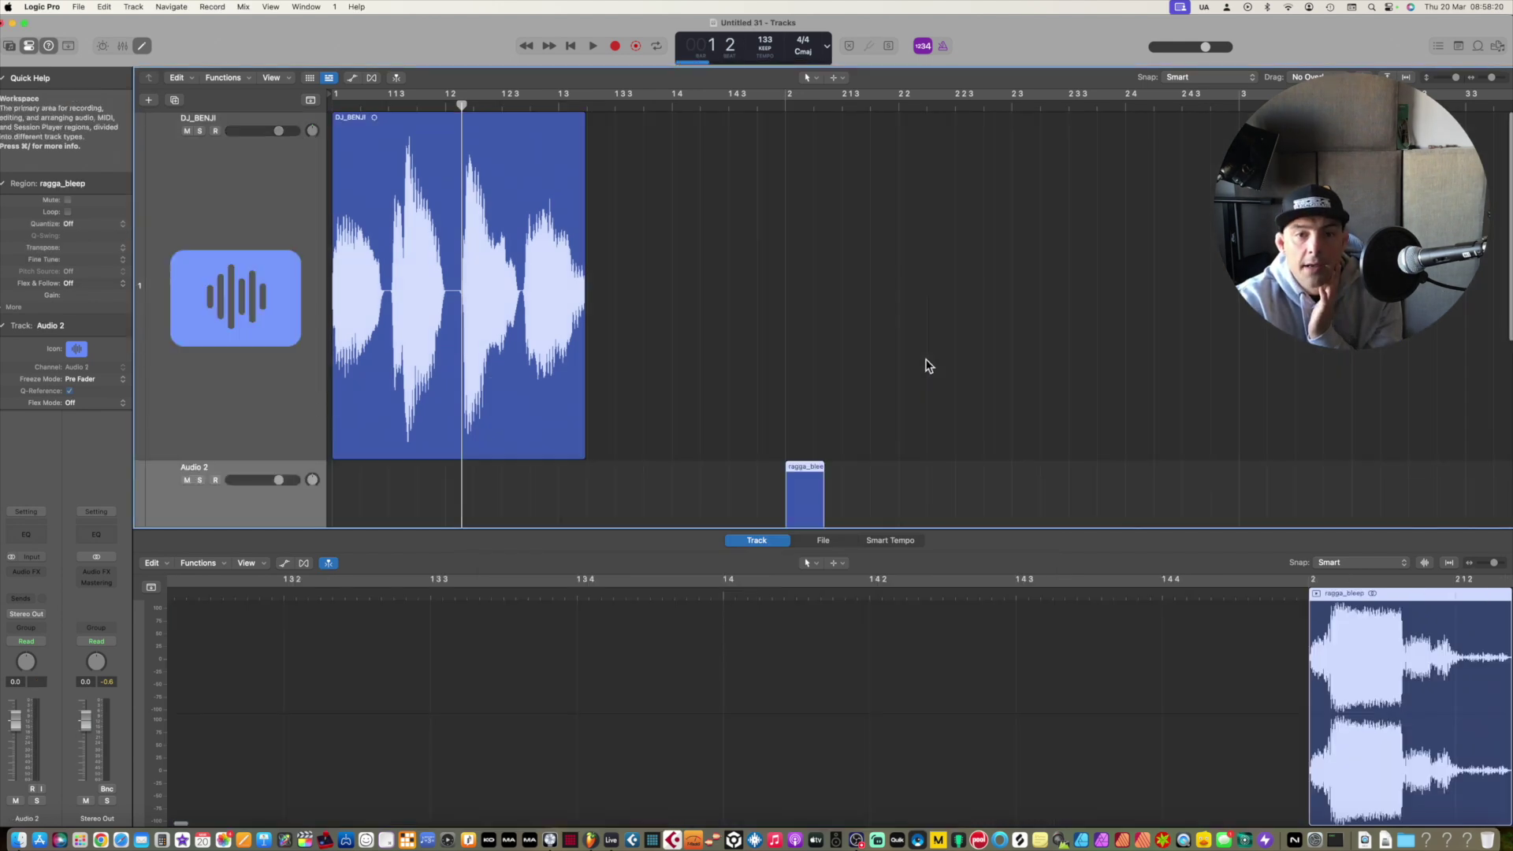
click(667, 106)
key(space)
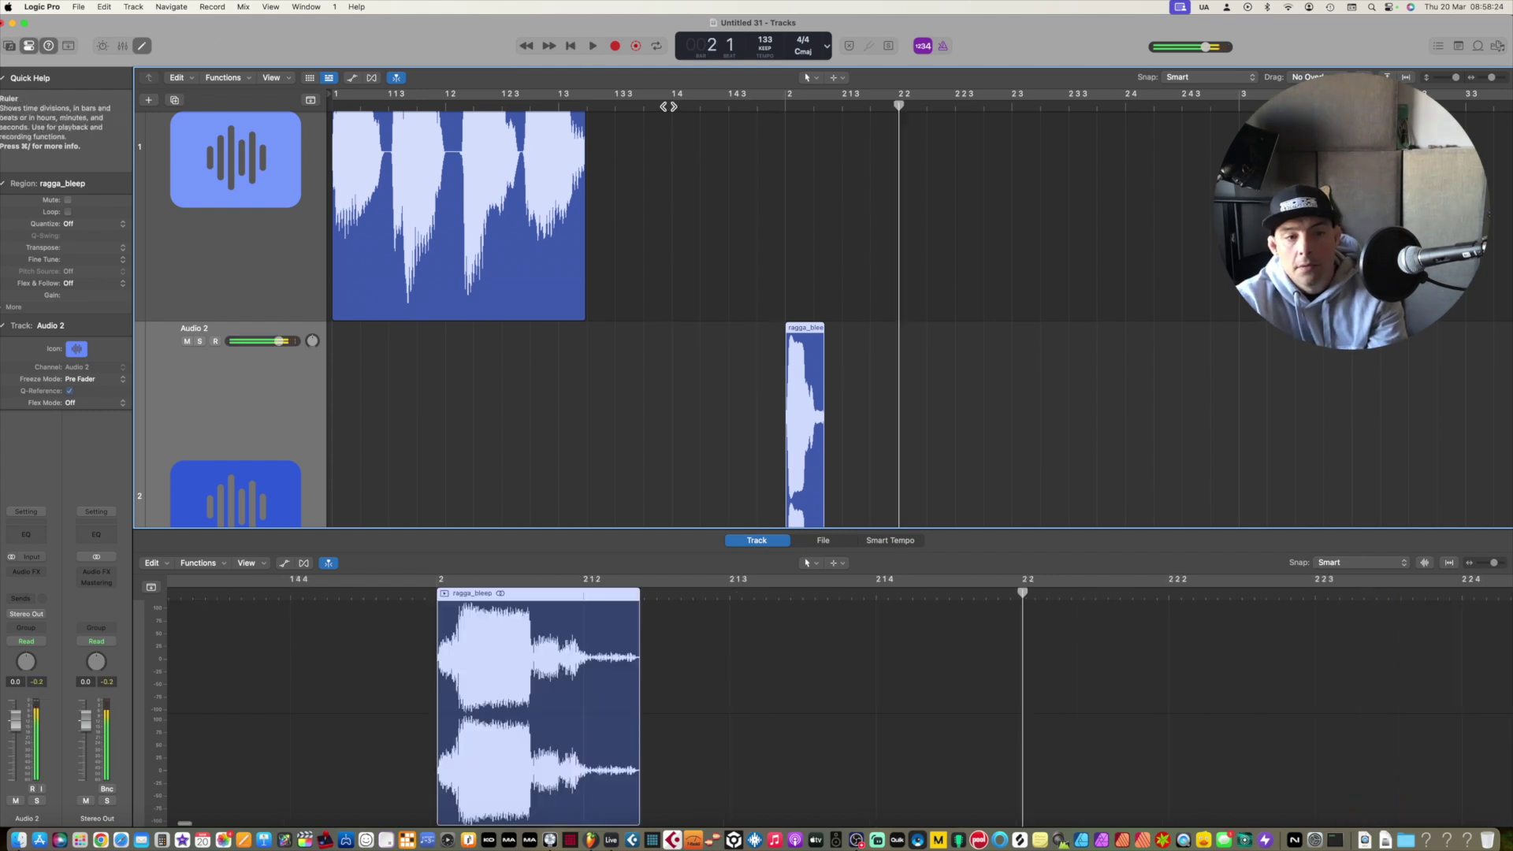
key(space)
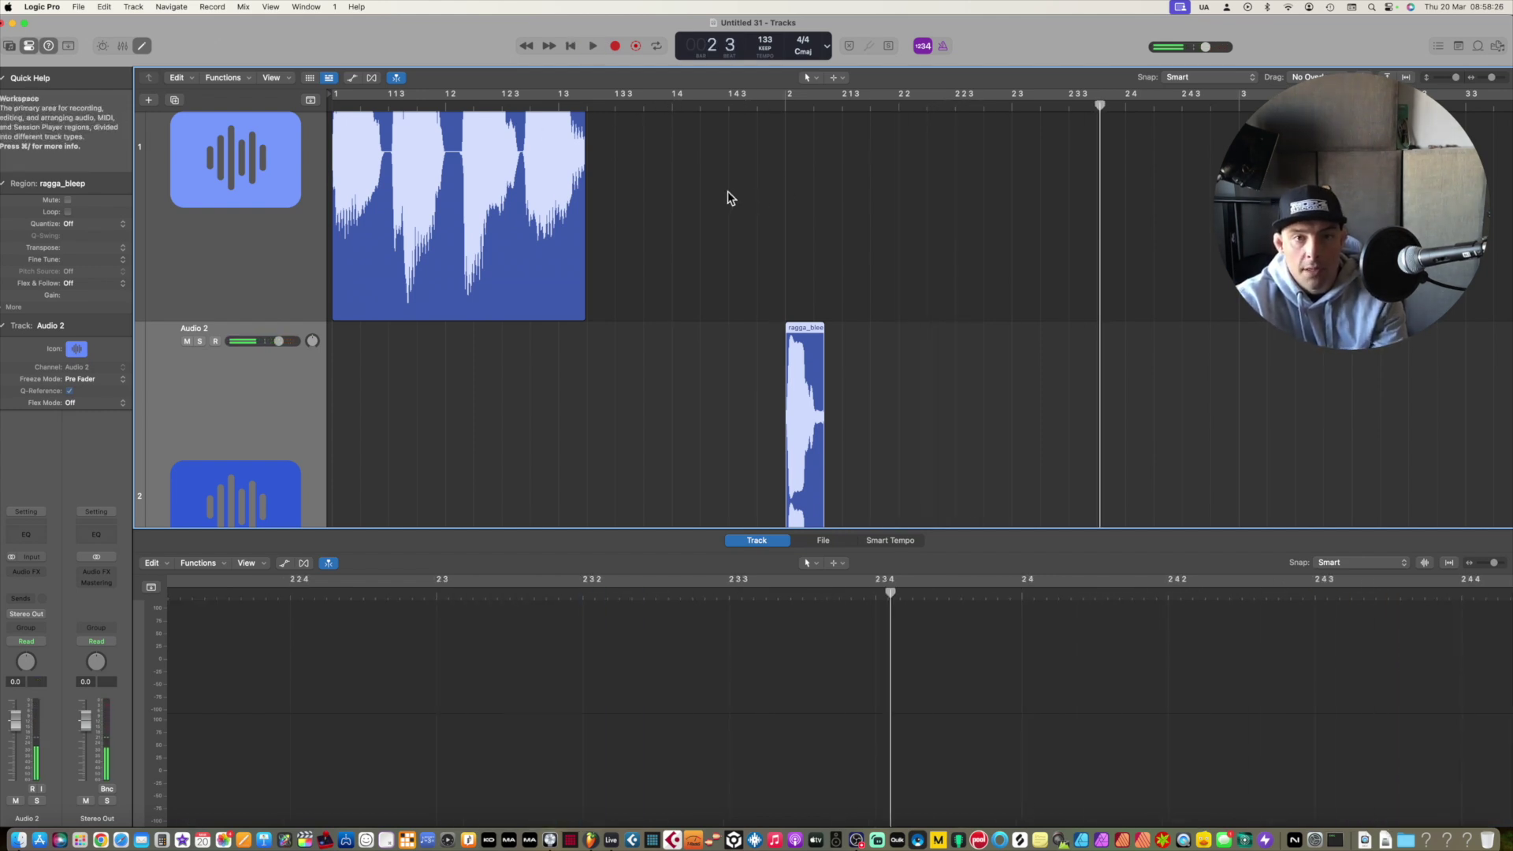
click(519, 262)
key(space)
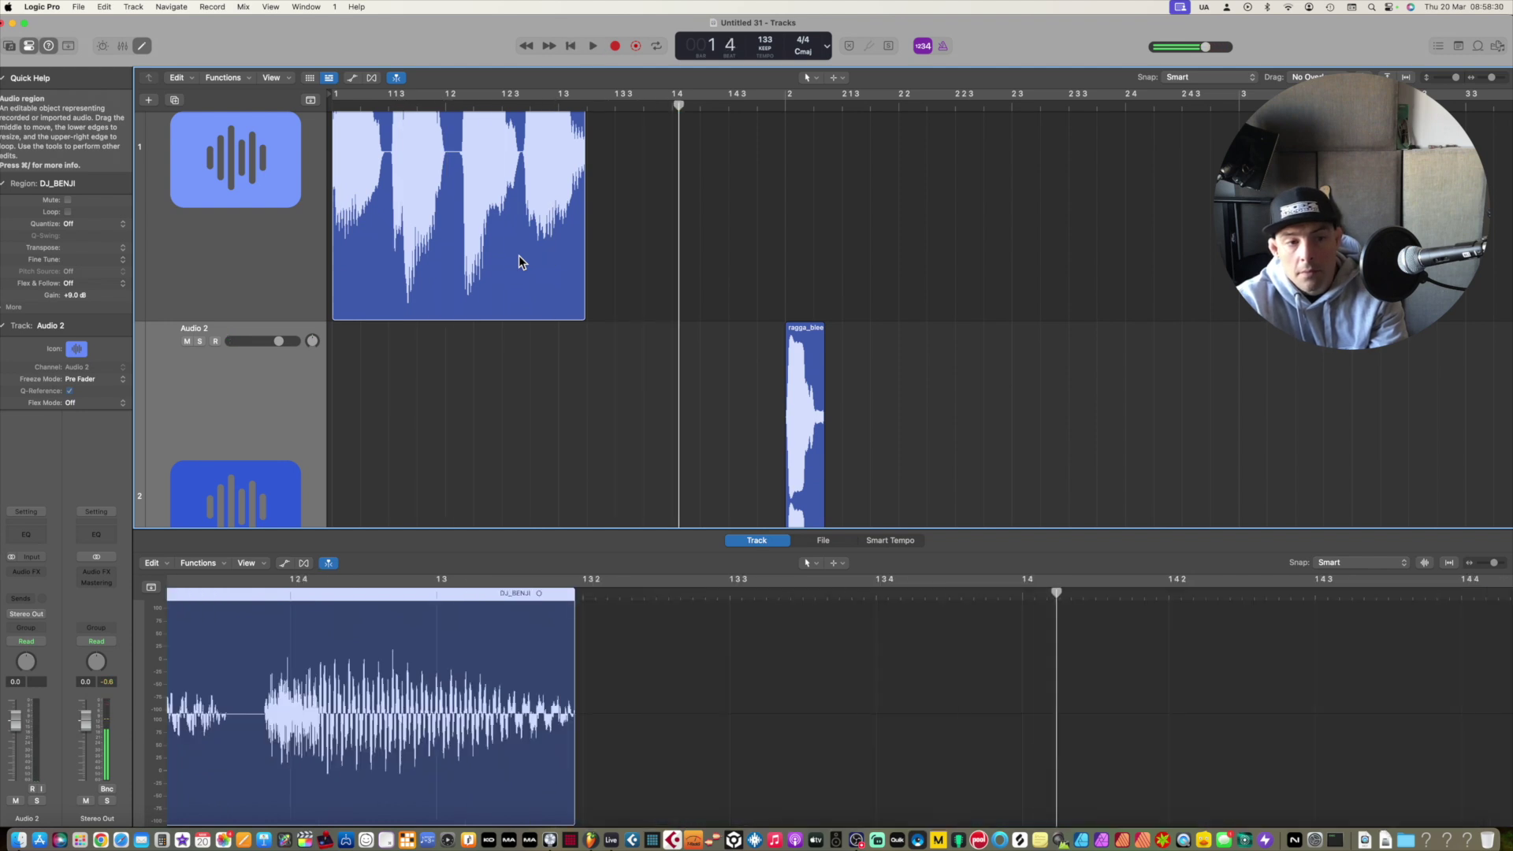
key(space)
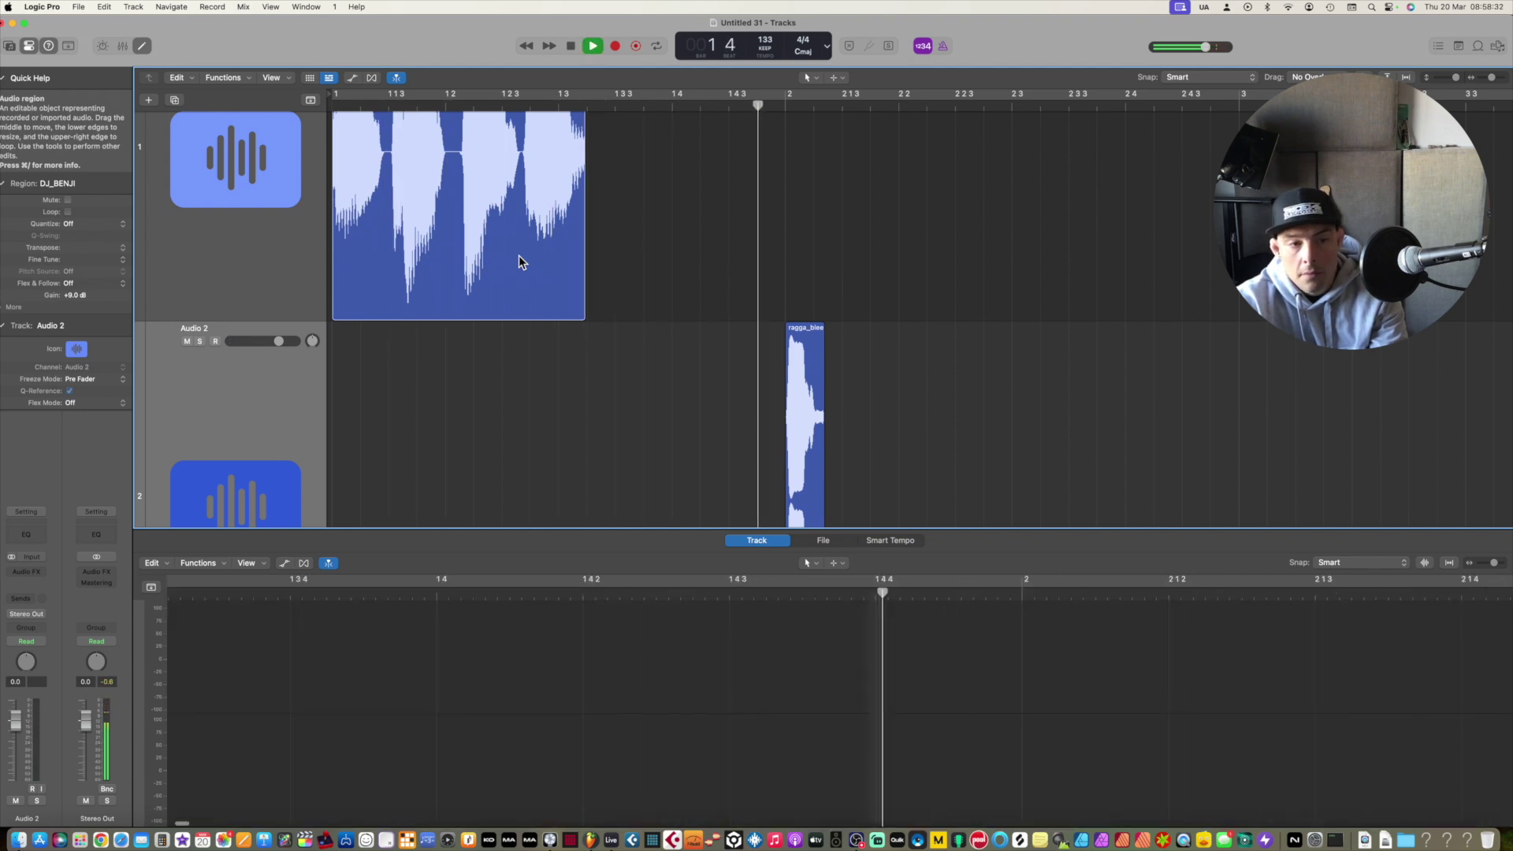
key(space)
Set the ragga_bleep region's gain to -0.4 dB and play to hear the change.
key(super+Down)
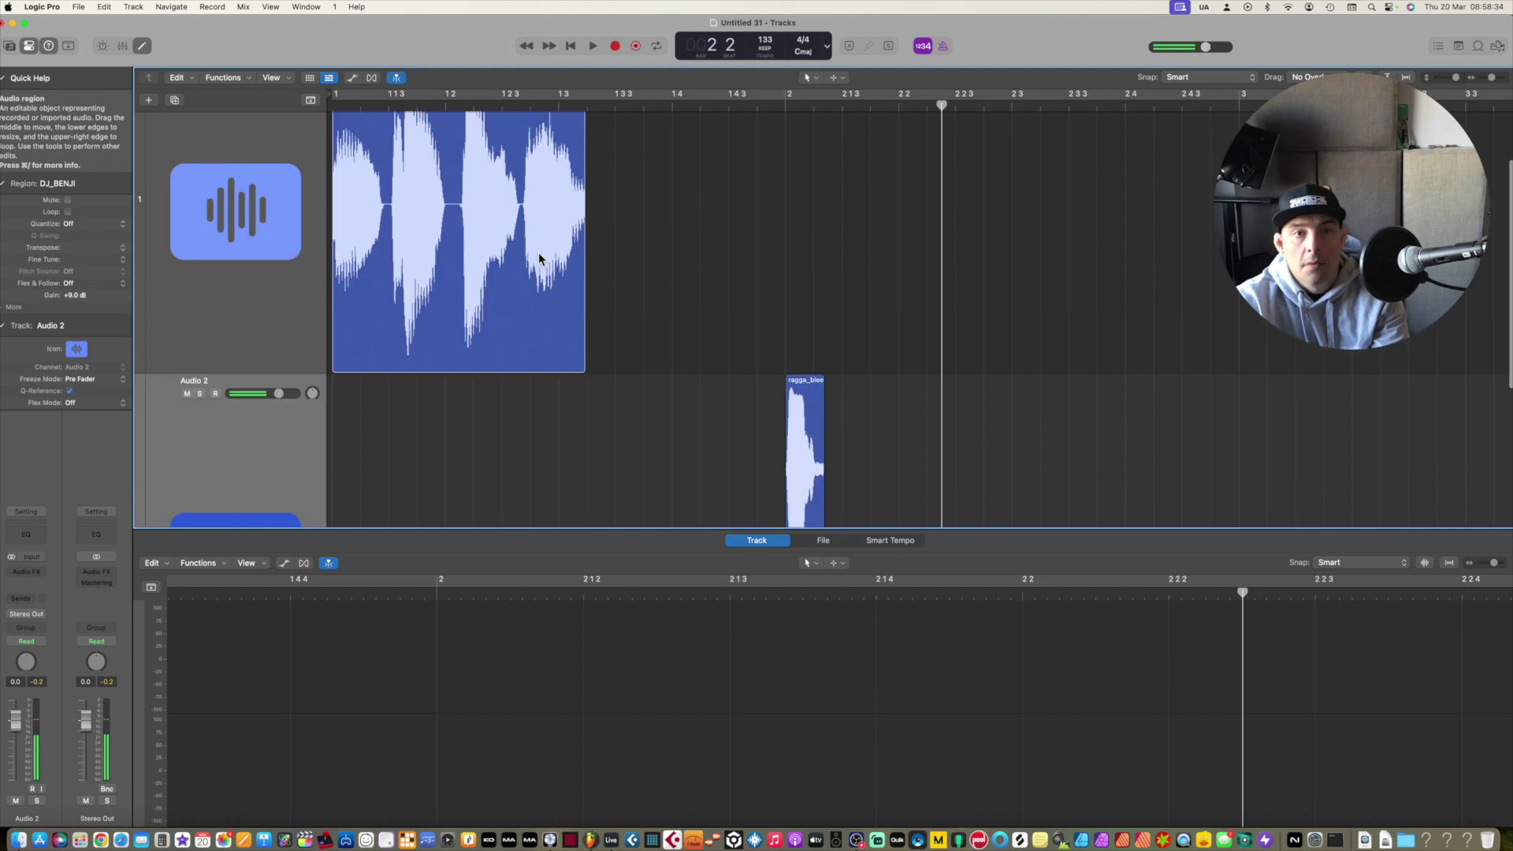
key(Down)
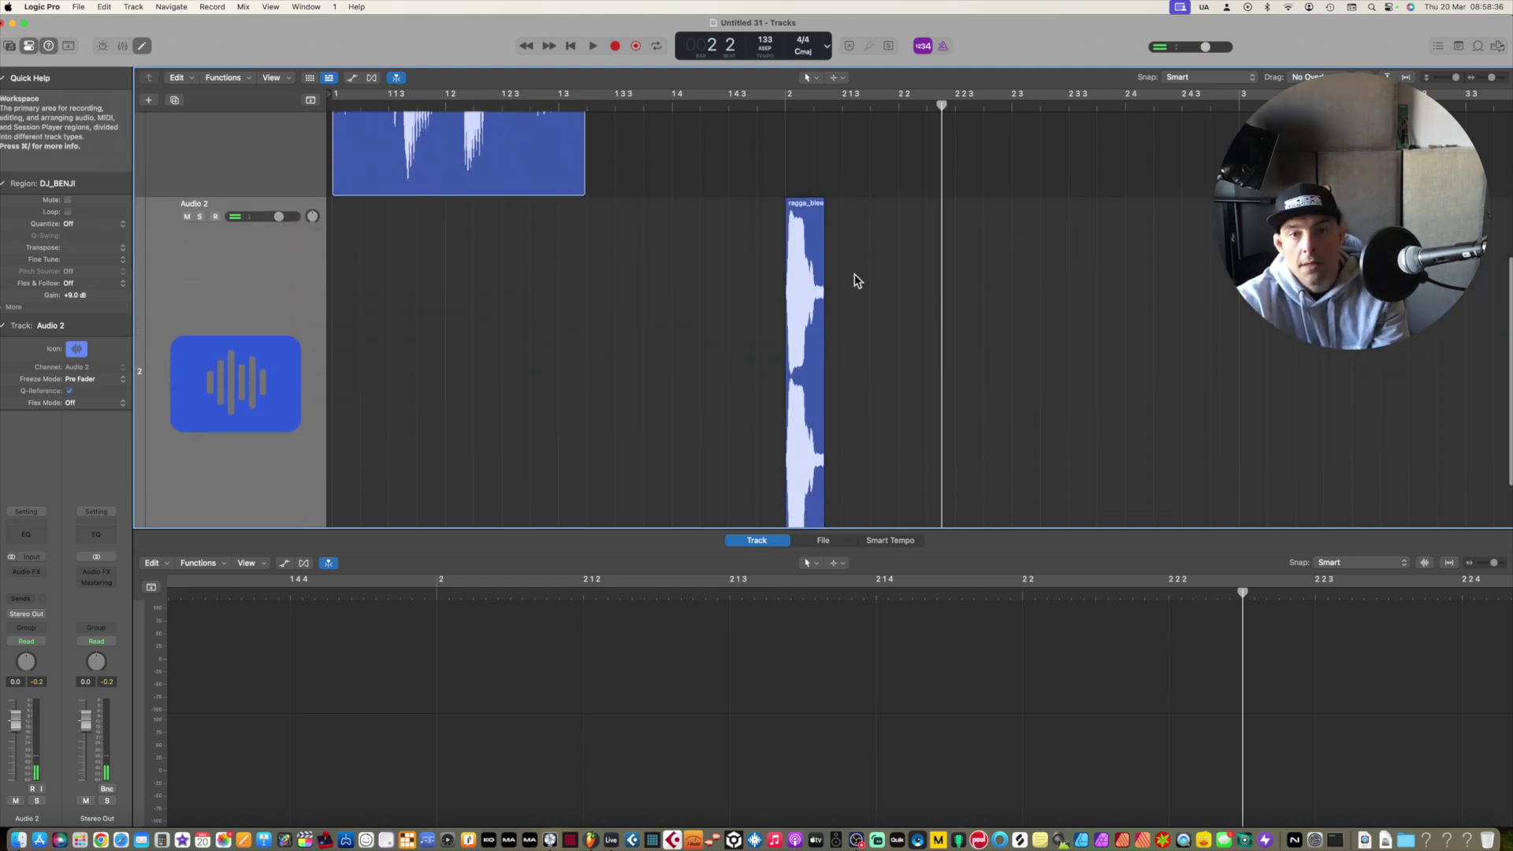
click(807, 273)
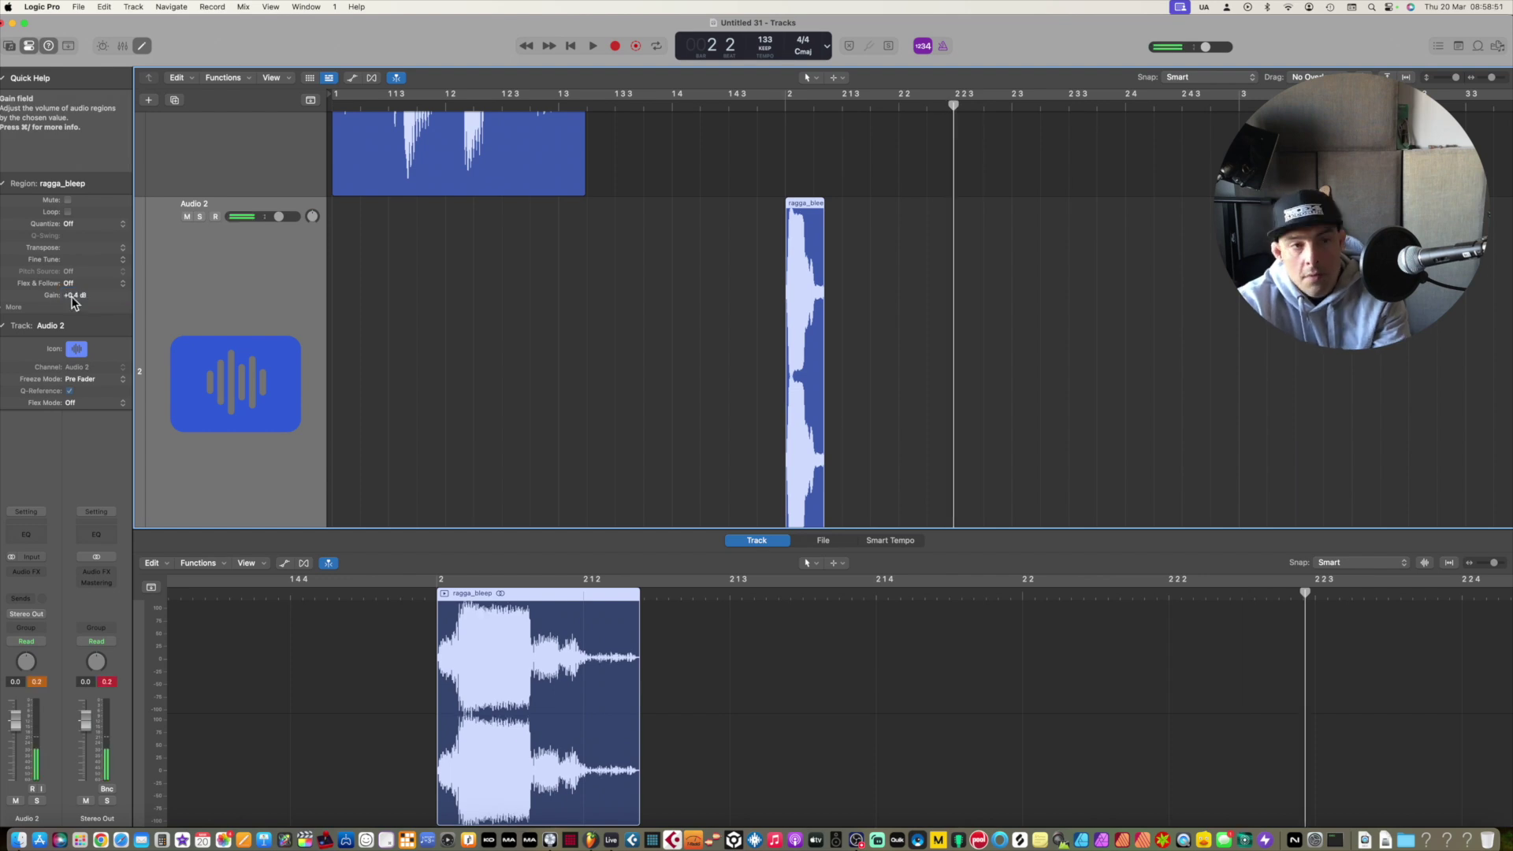
text(0.4)
key(Return)
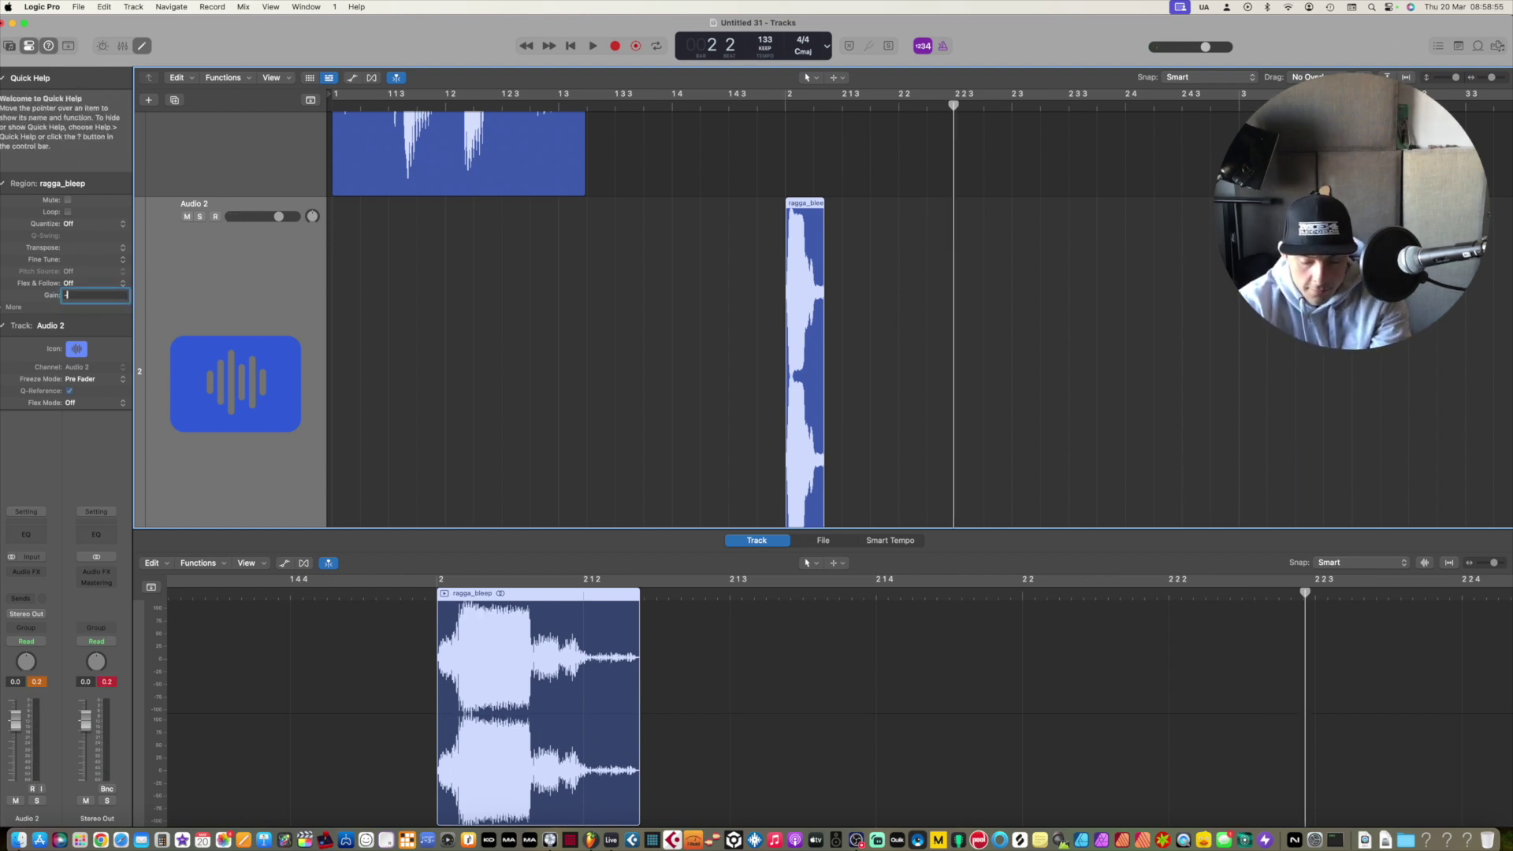
text(0.4)
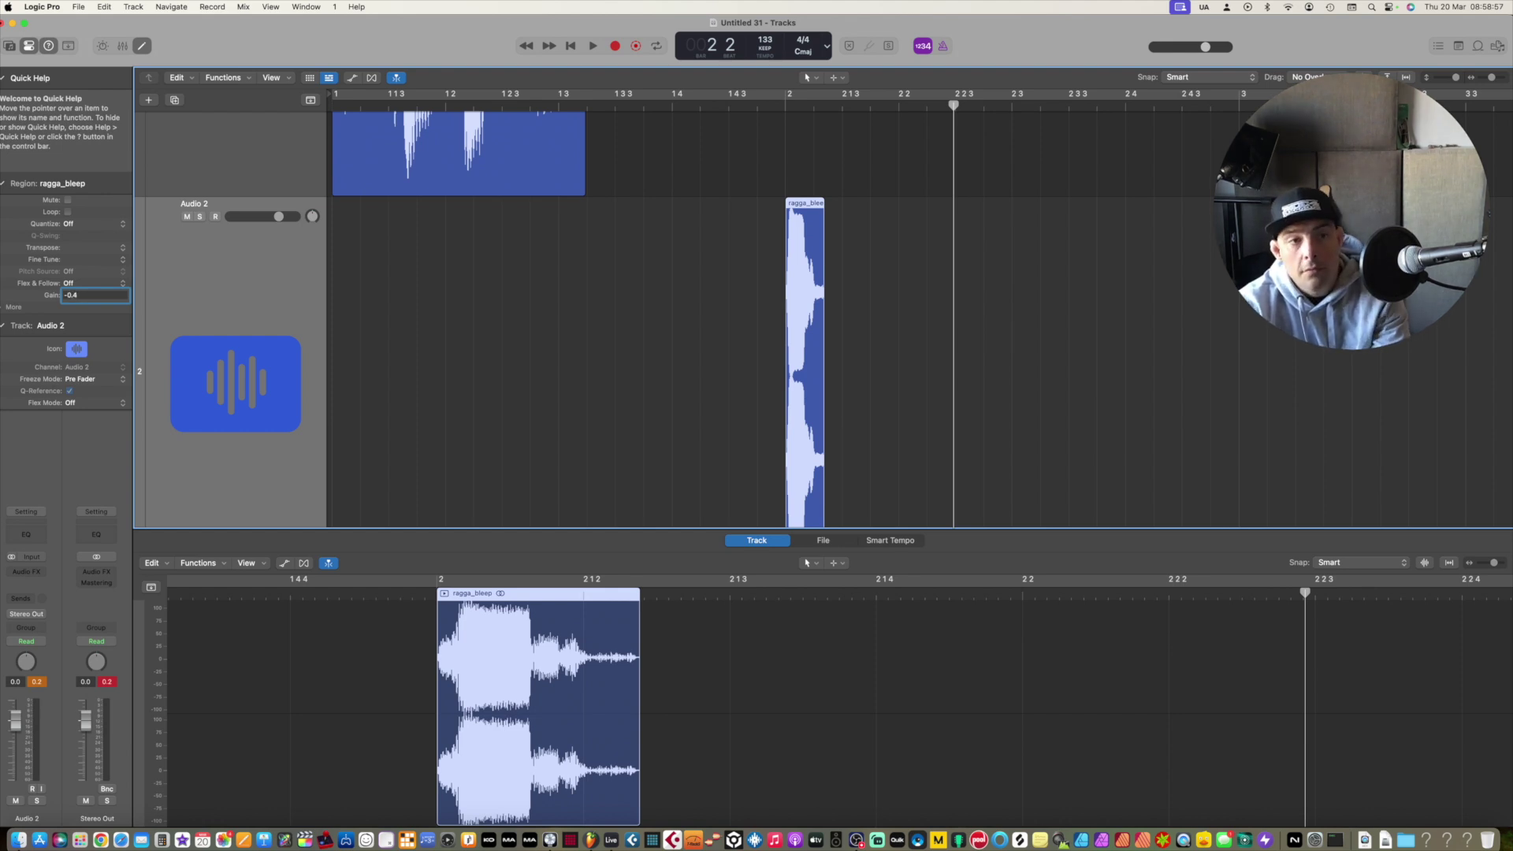
key(Return)
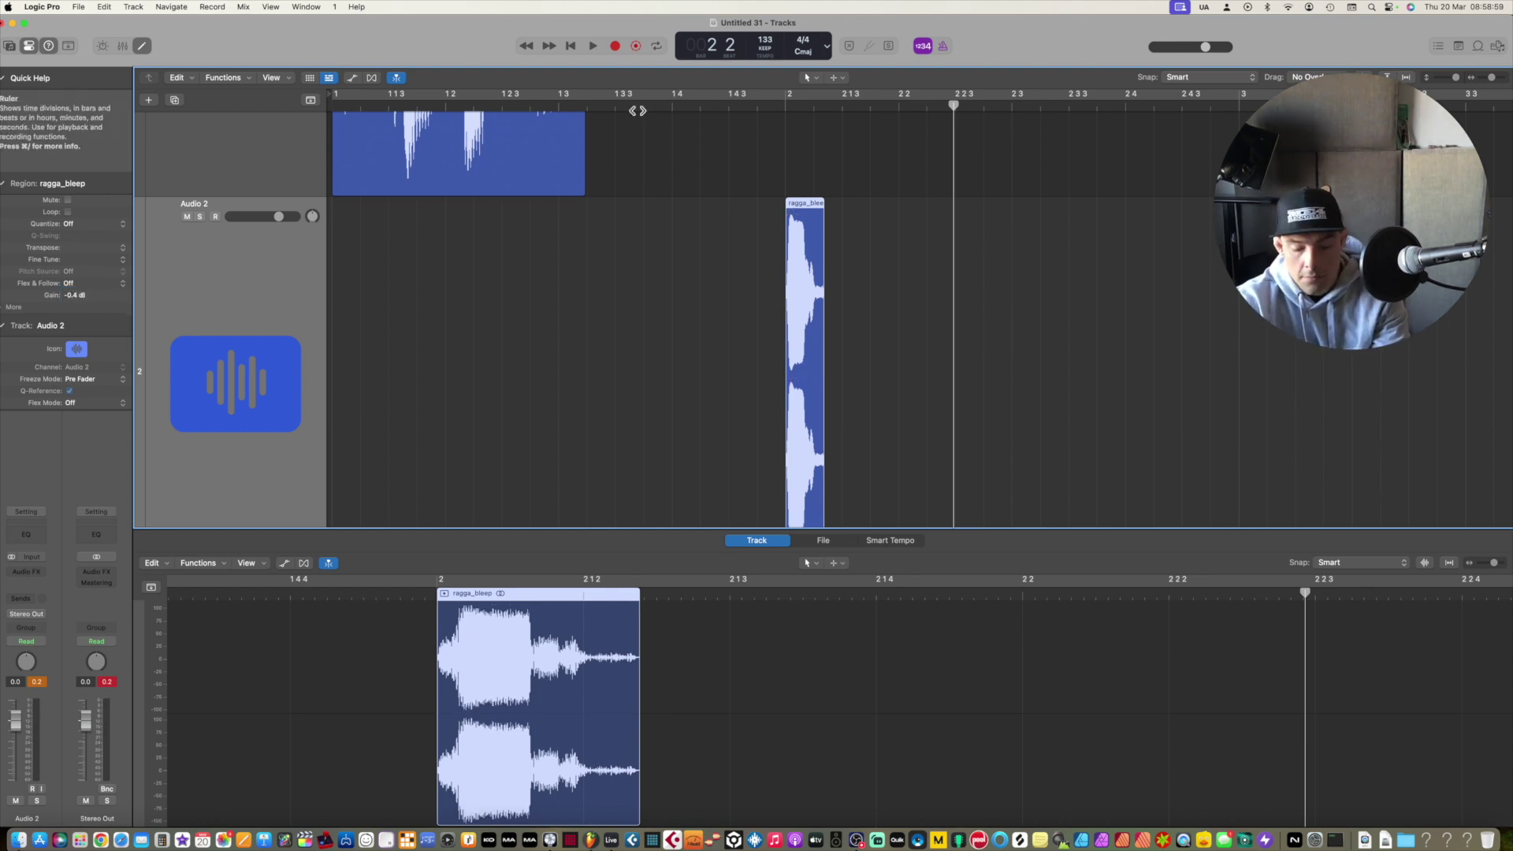
key(space)
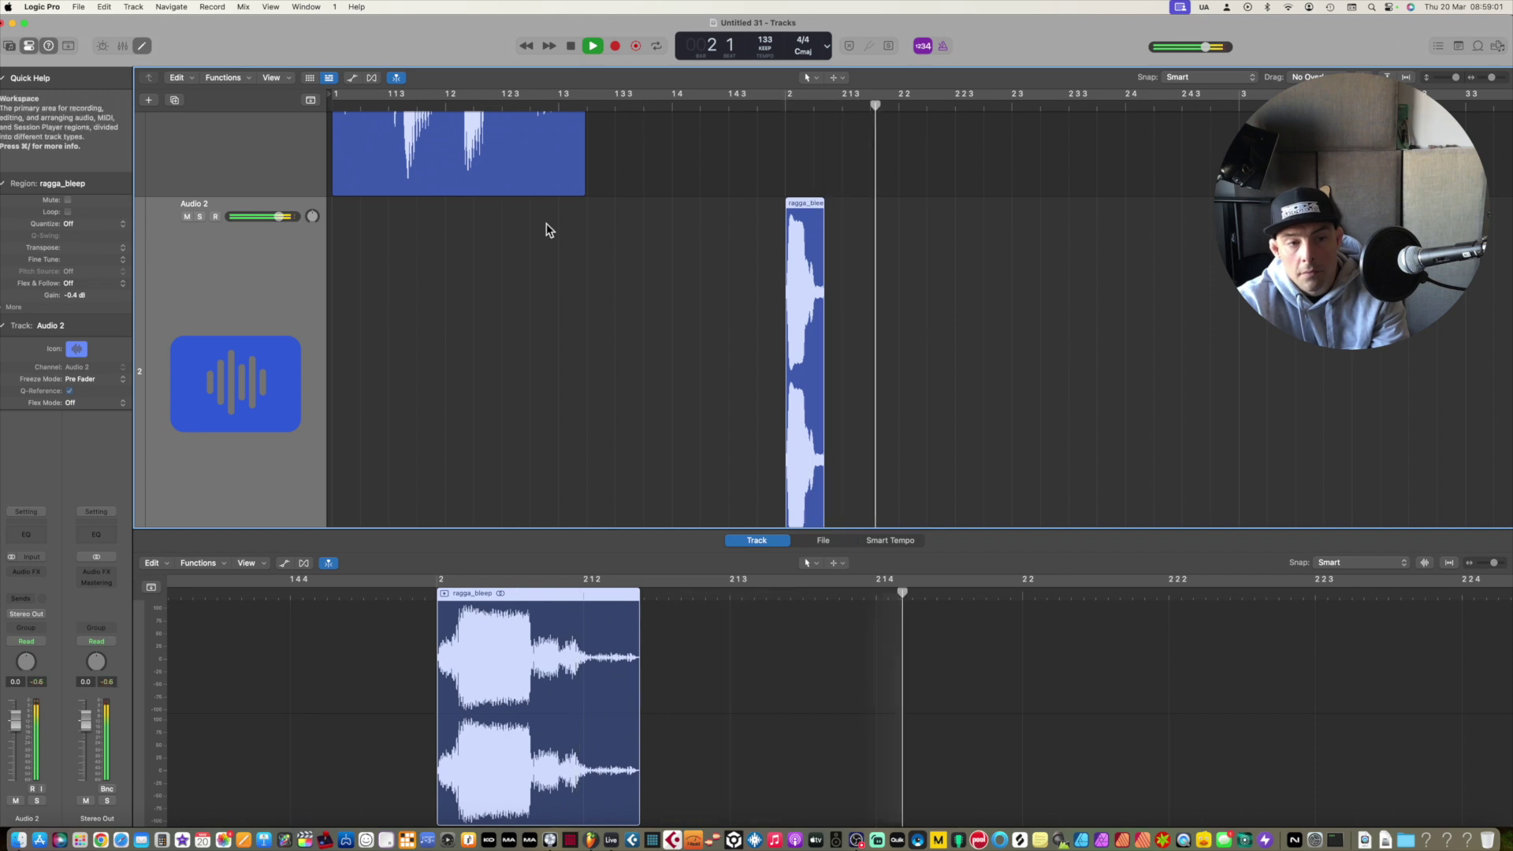
Select the DJ_BENJI region in Logic and audition it once more.
scroll(422, 315, up, 4)
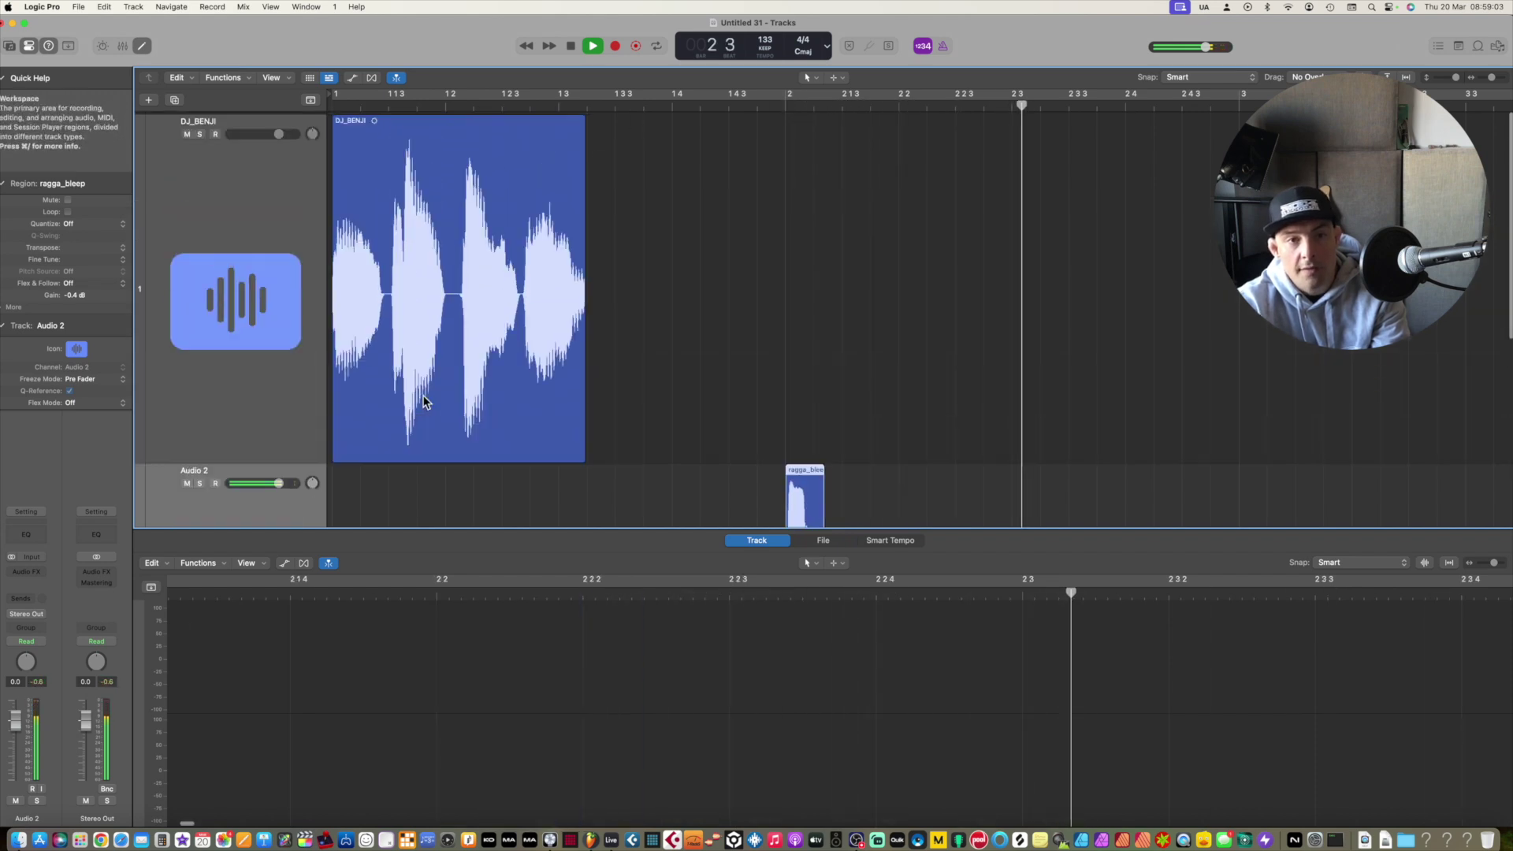
click(413, 257)
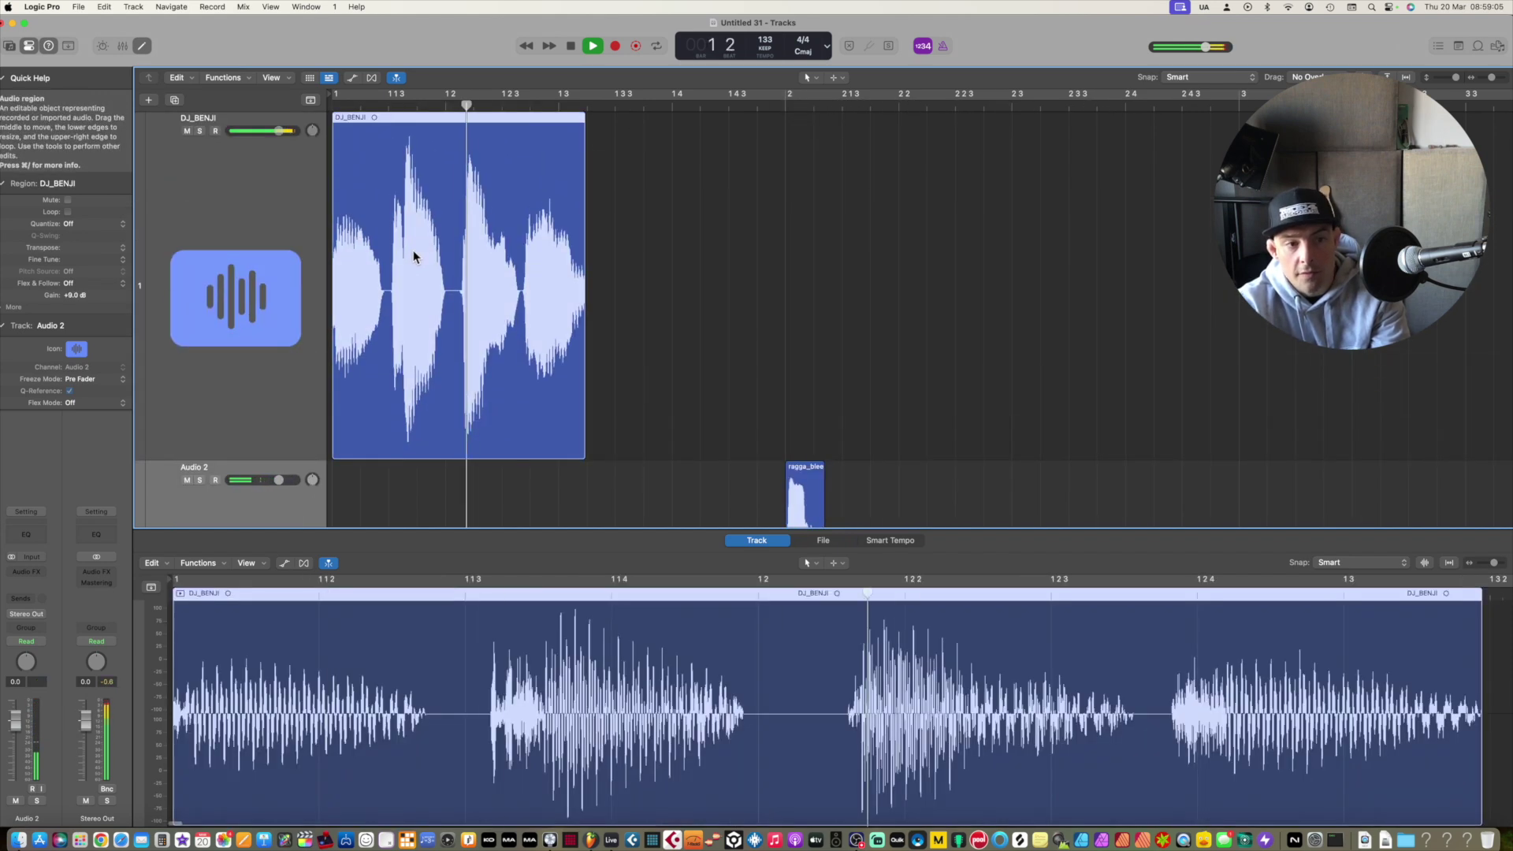
key(space)
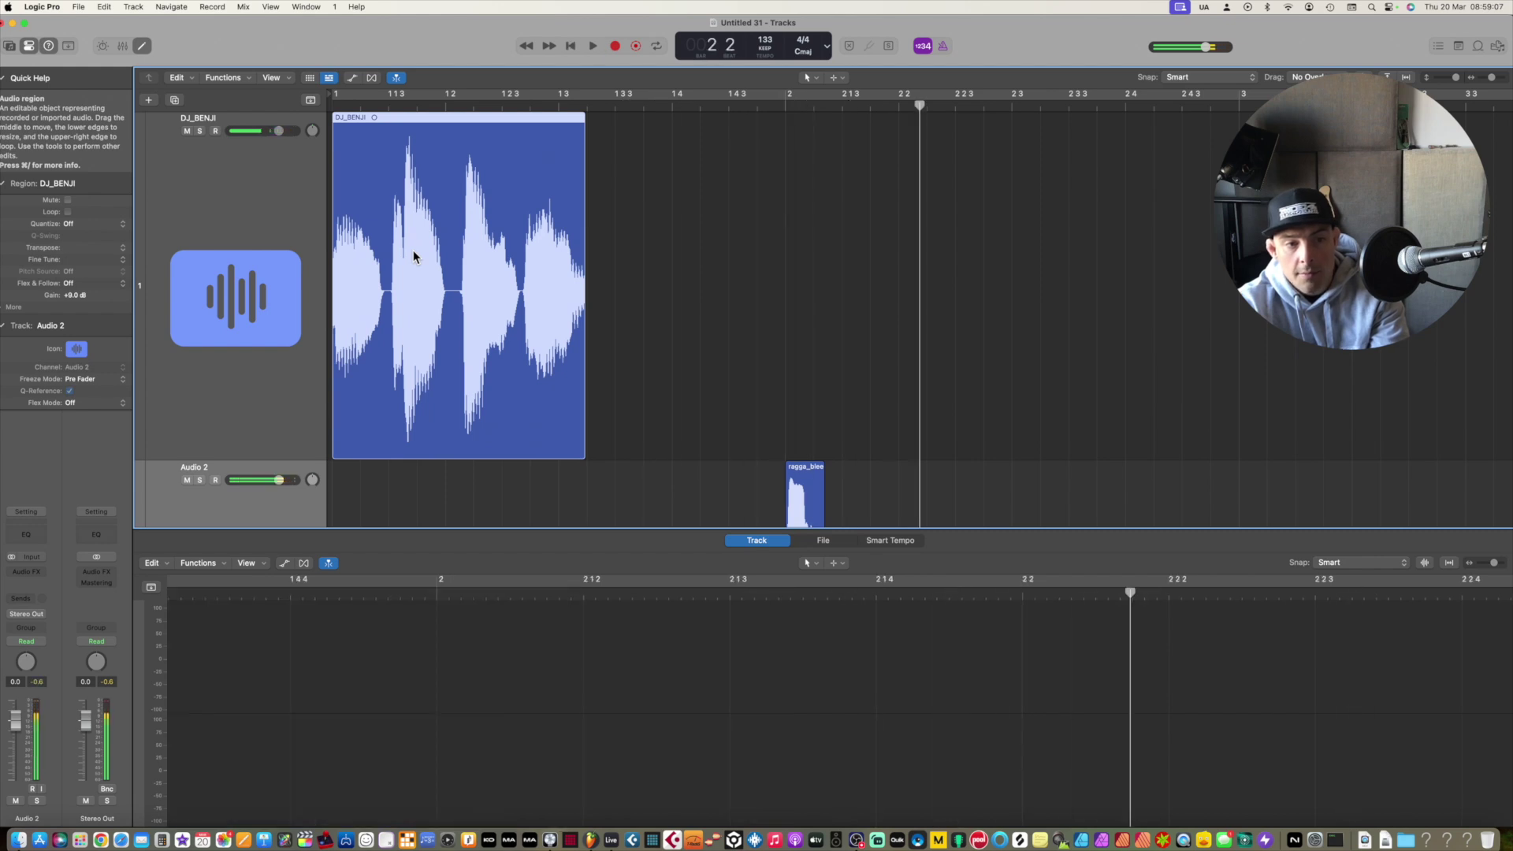
Search Finder for the ragga bleep sample, show Smart Controls, then switch to Ableton Live.
scroll(579, 338, down, 3)
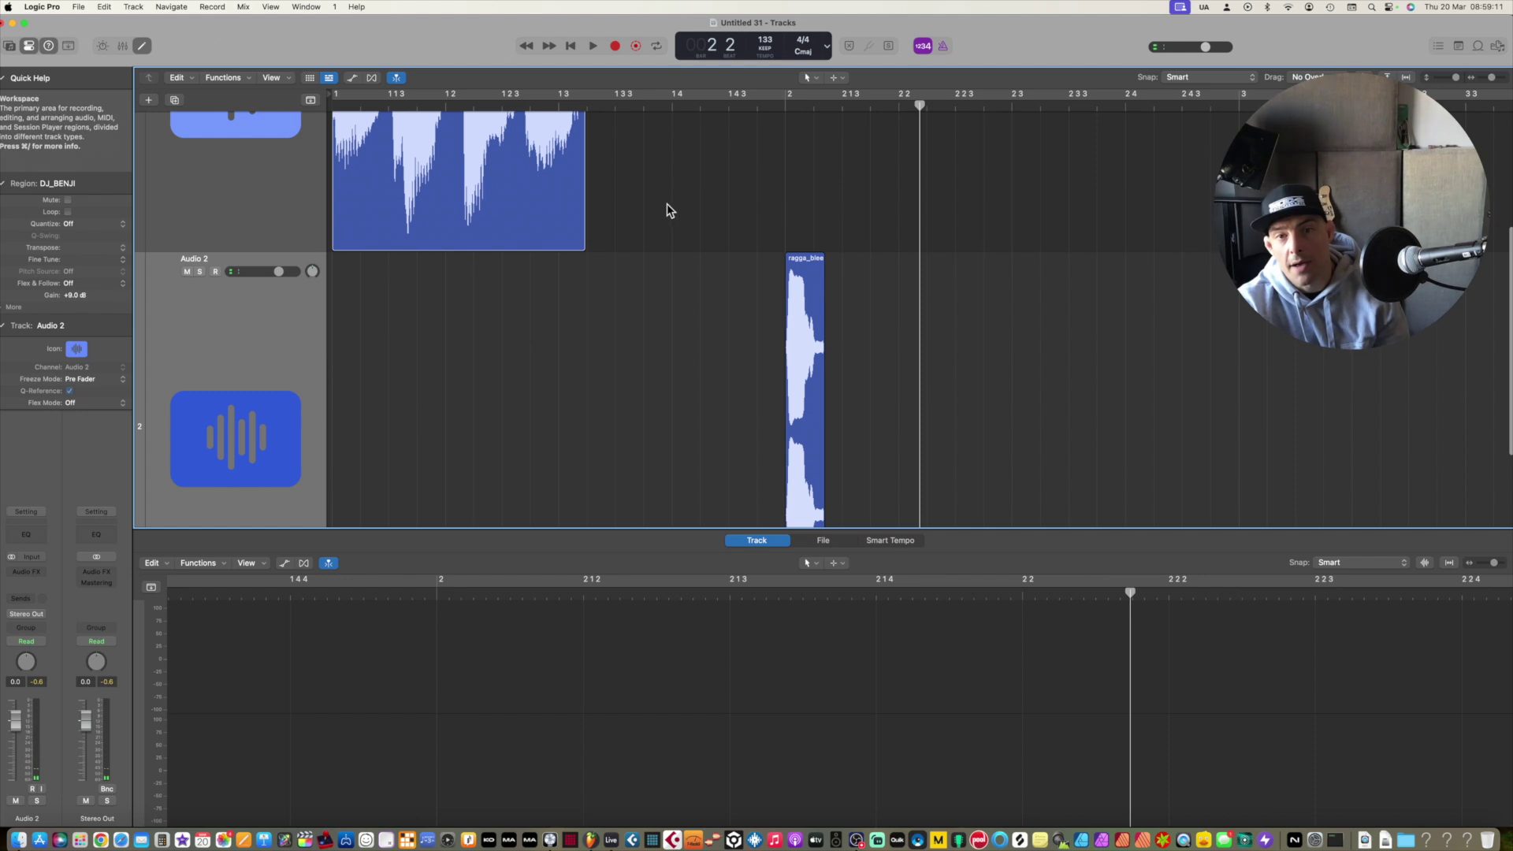
click(19, 841)
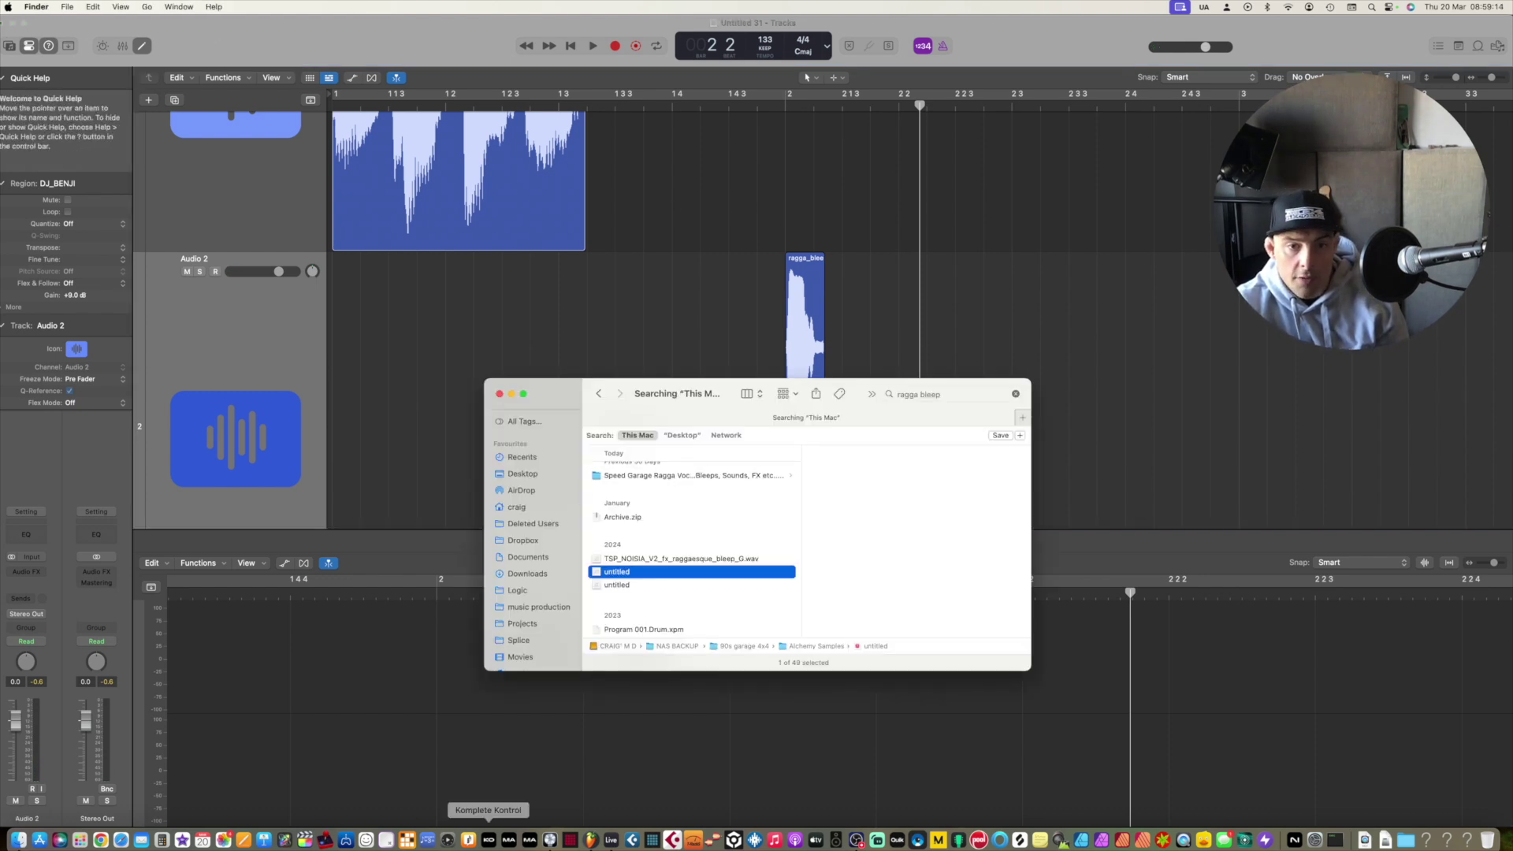
click(962, 392)
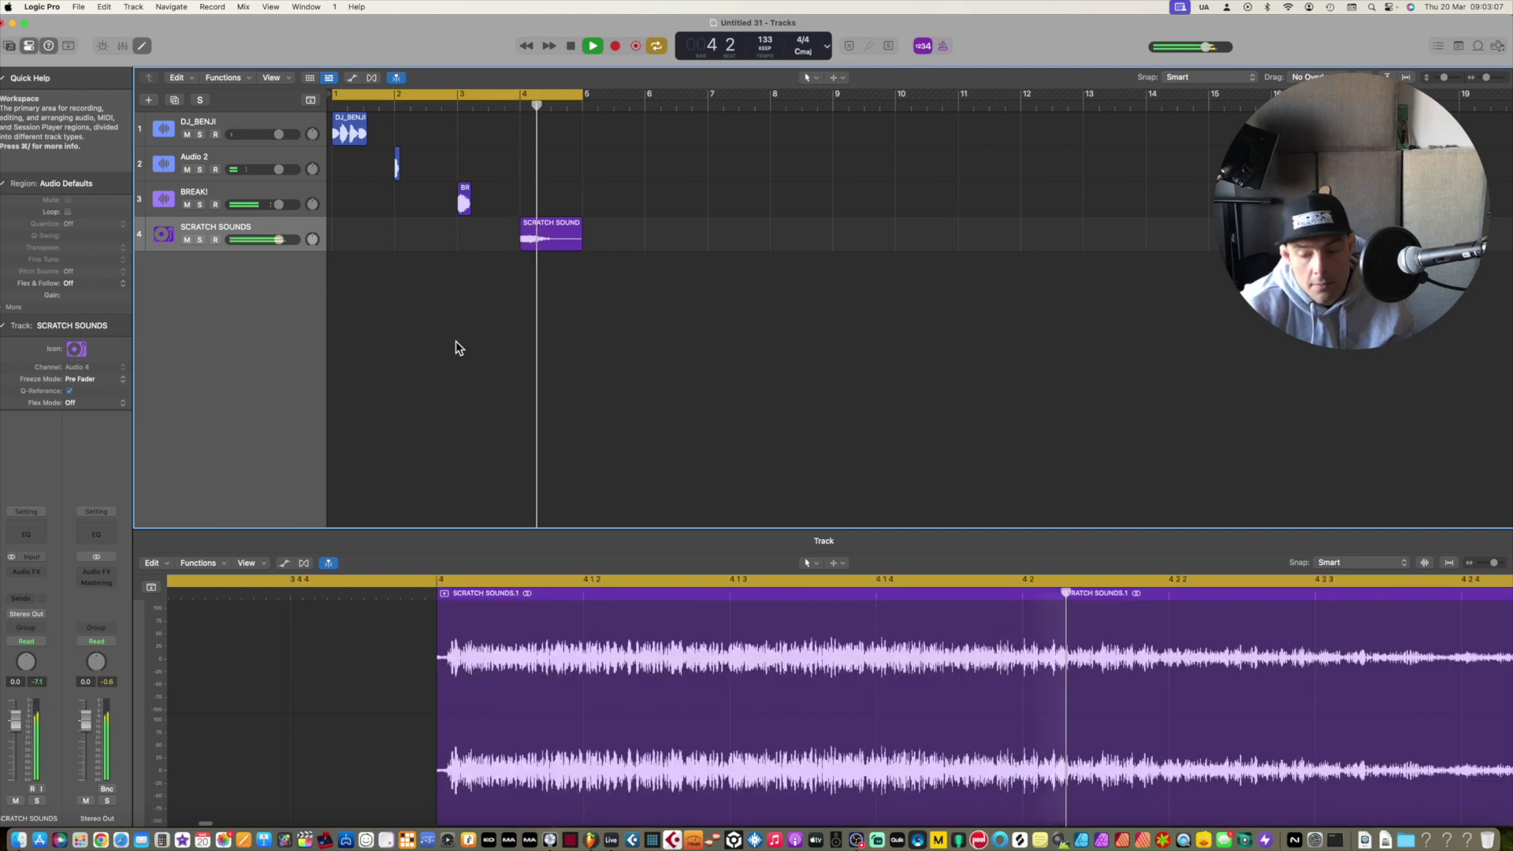
key(b)
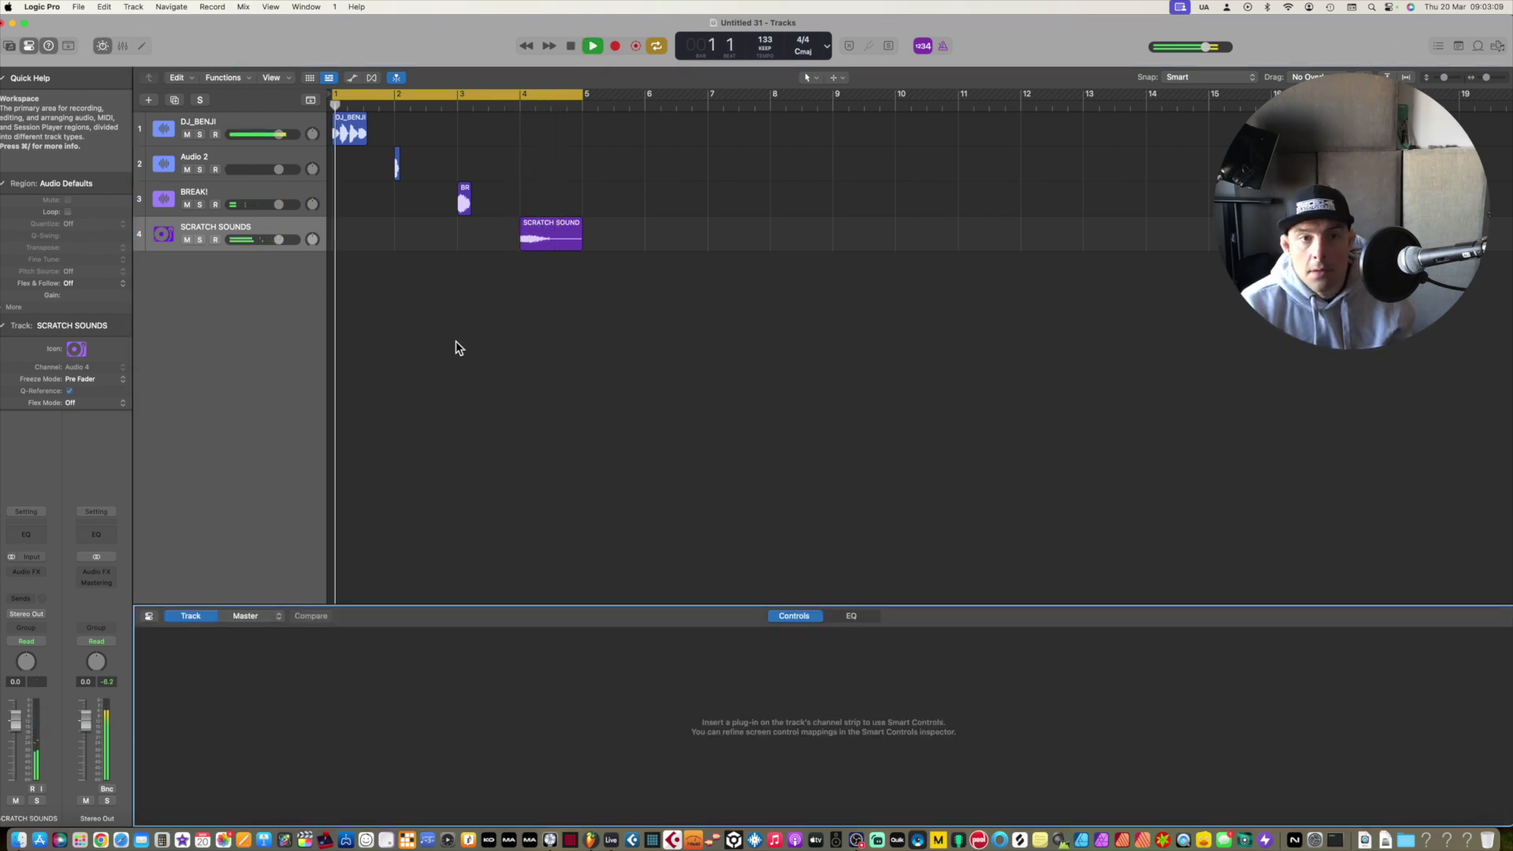
key(space)
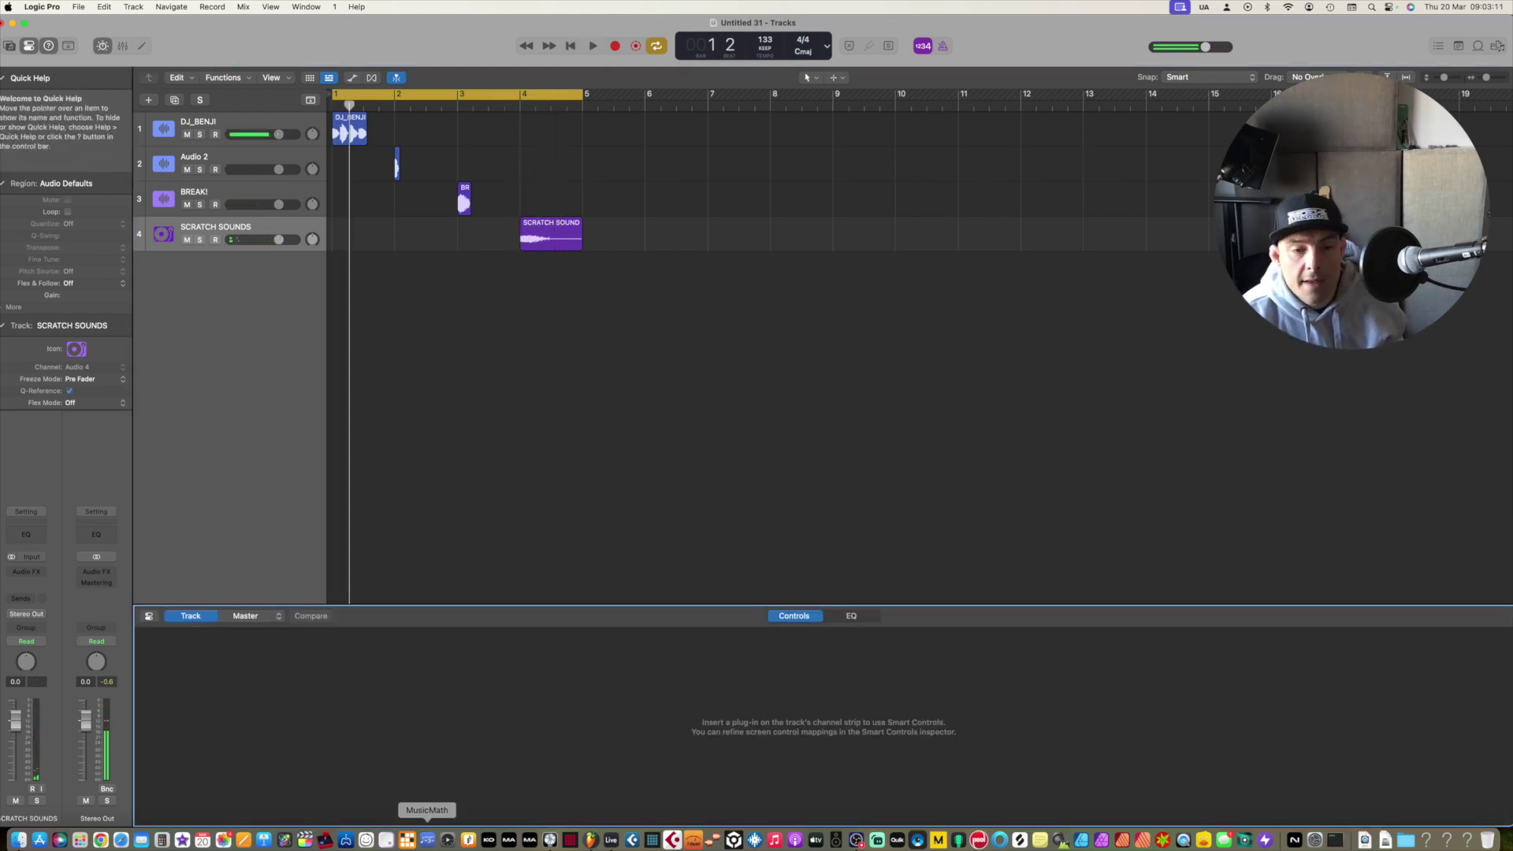
click(612, 839)
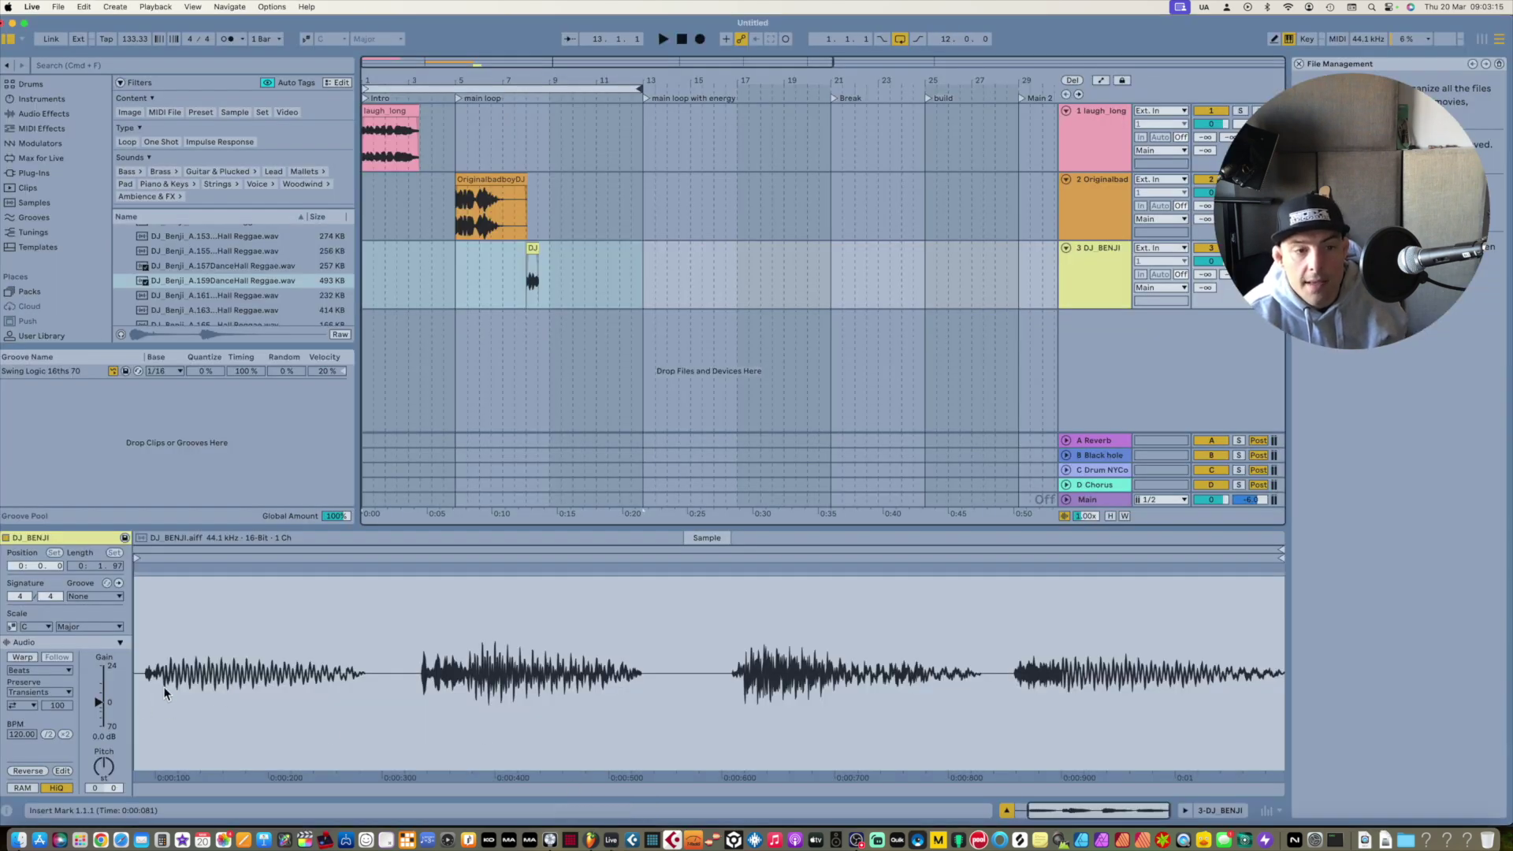
Raise the DJ_BENJI clip gain to 9.9 dB and the laugh_long clip gain to 4.9 dB.
mouse_move(100, 707)
mouse_down()
mouse_move(100, 687)
mouse_move(100, 705)
mouse_up()
key(Up)
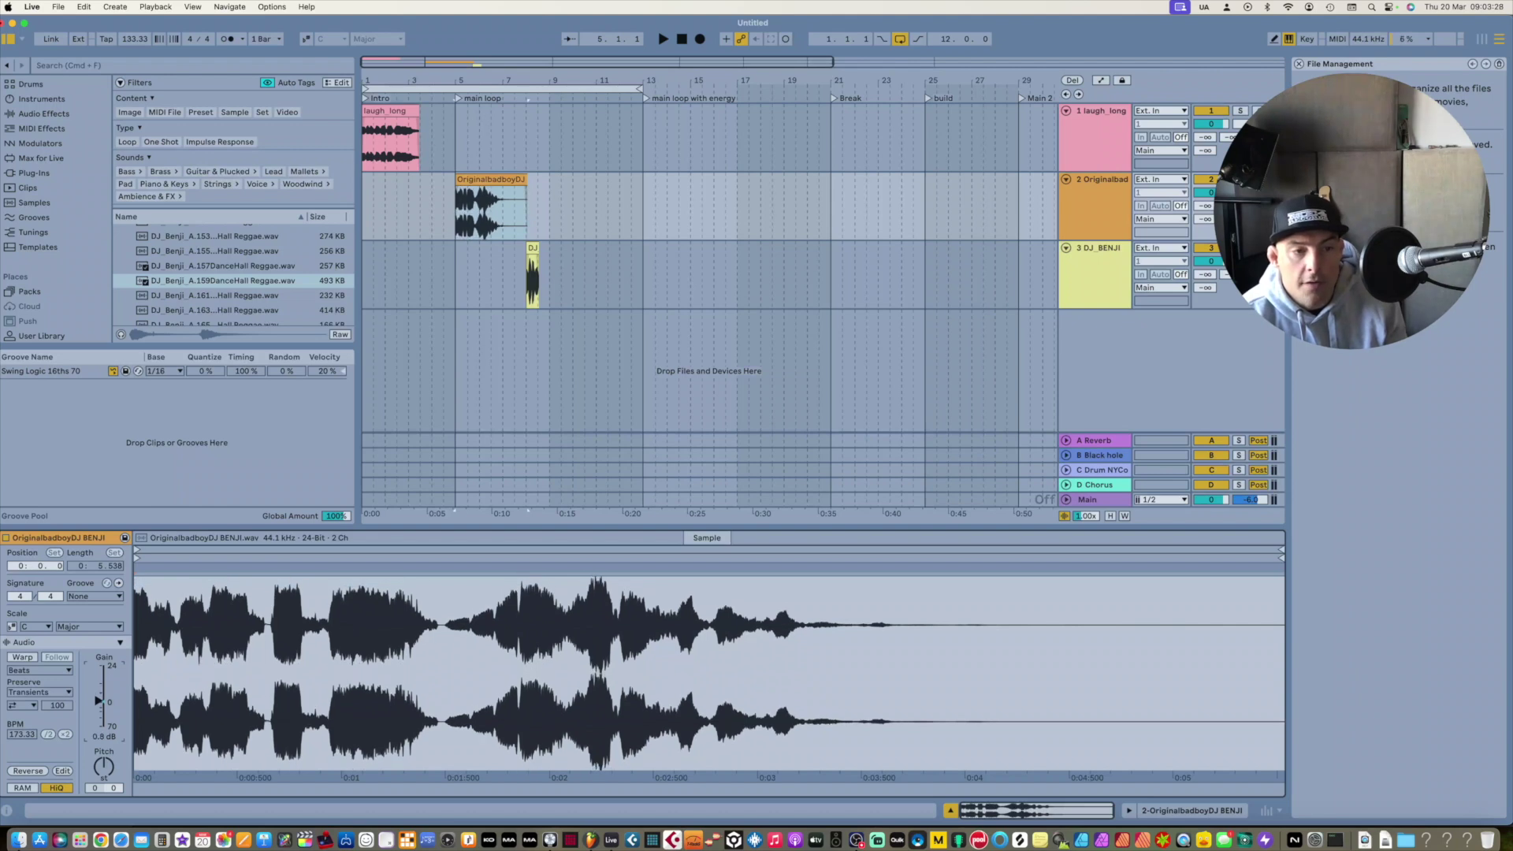
click(376, 115)
drag(102, 701, 103, 696)
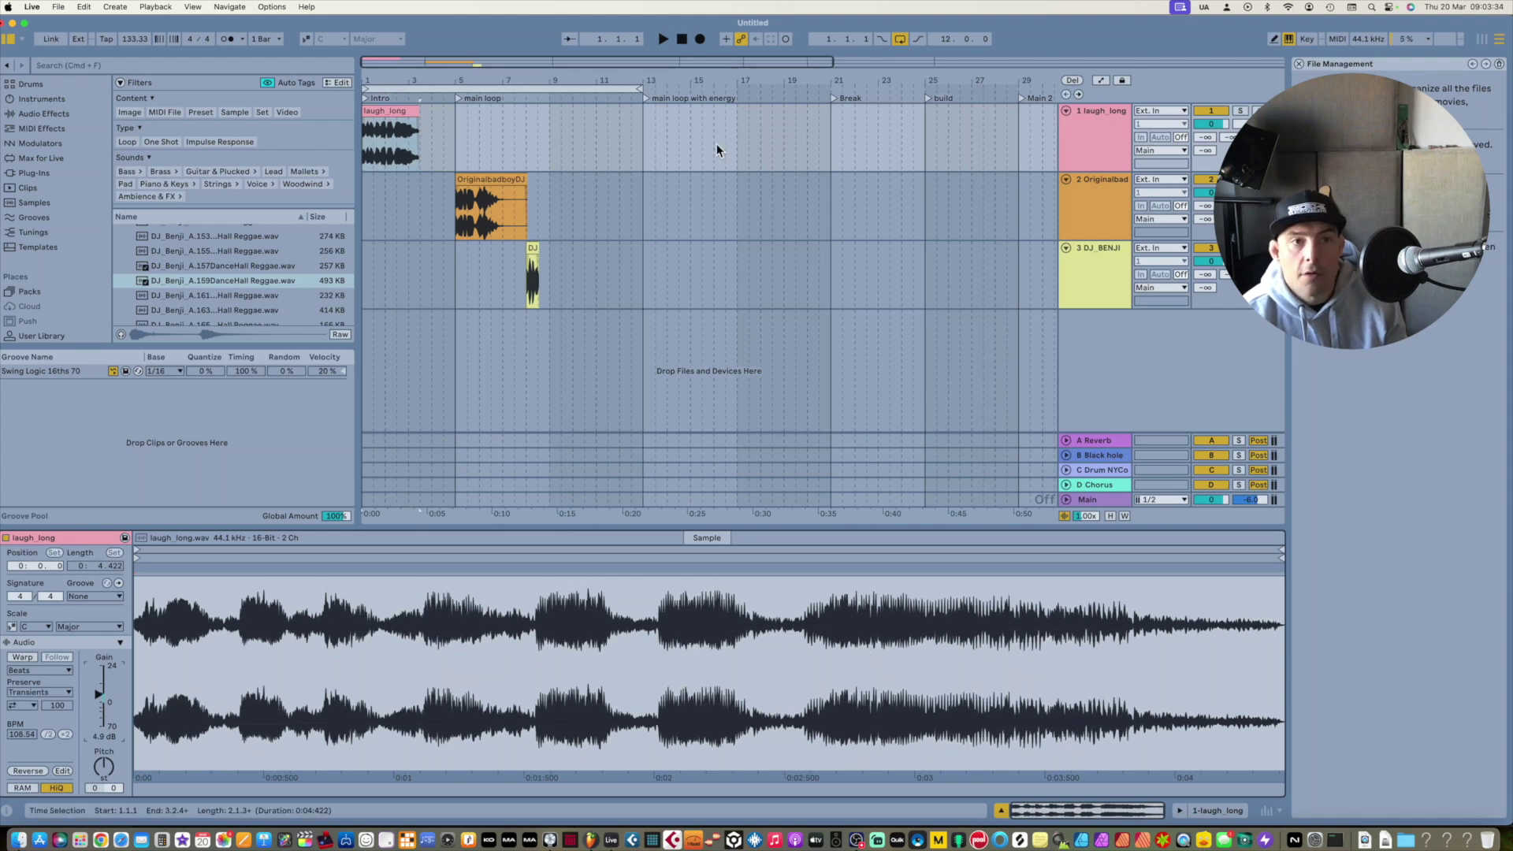
Open Export Audio/Video, start the export, then cancel the save dialog.
click(58, 7)
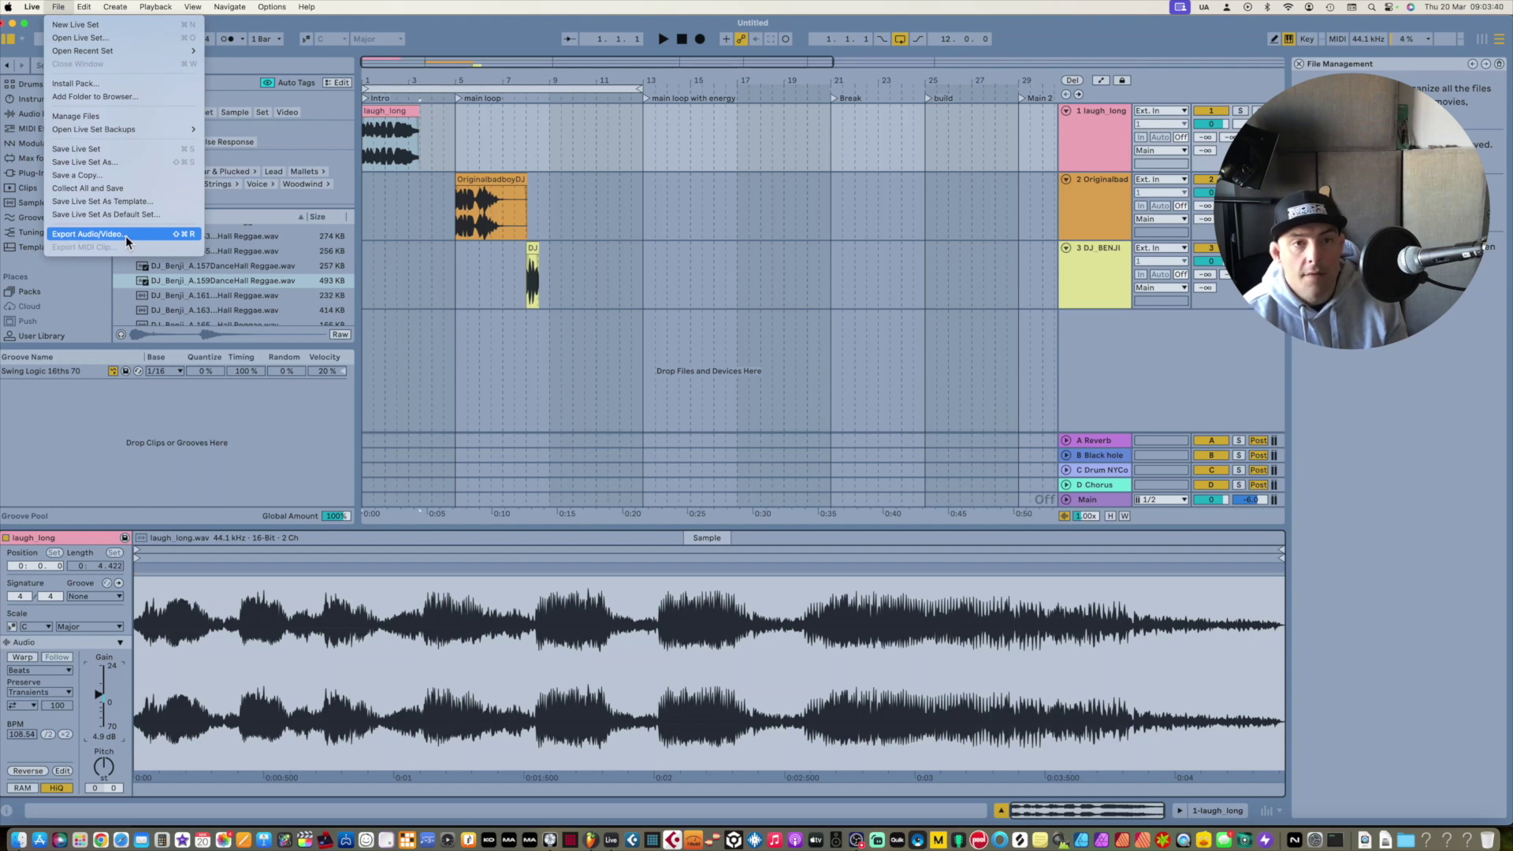
click(125, 235)
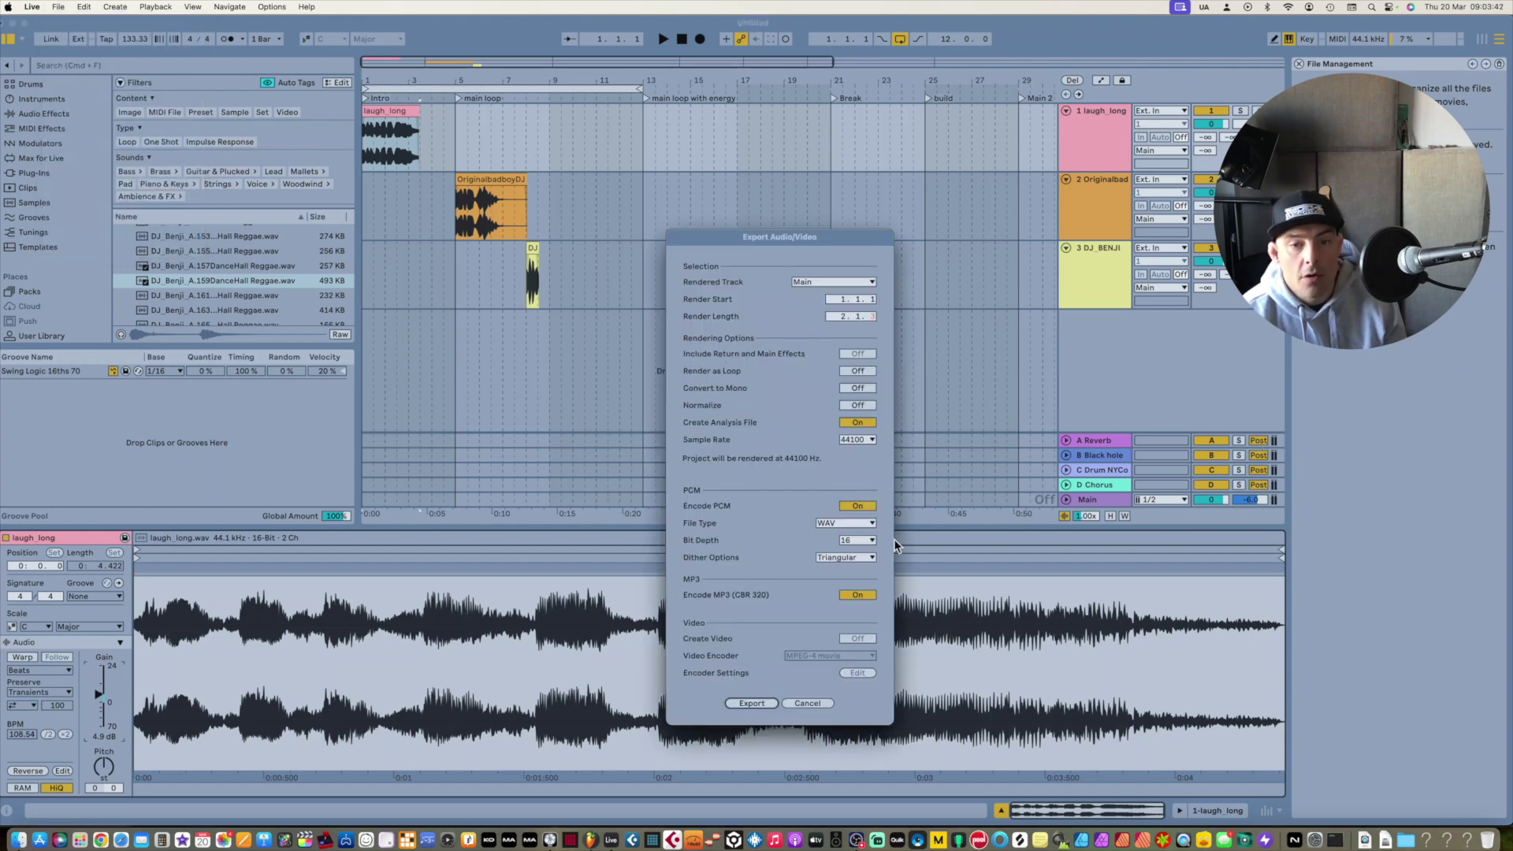
key(Return)
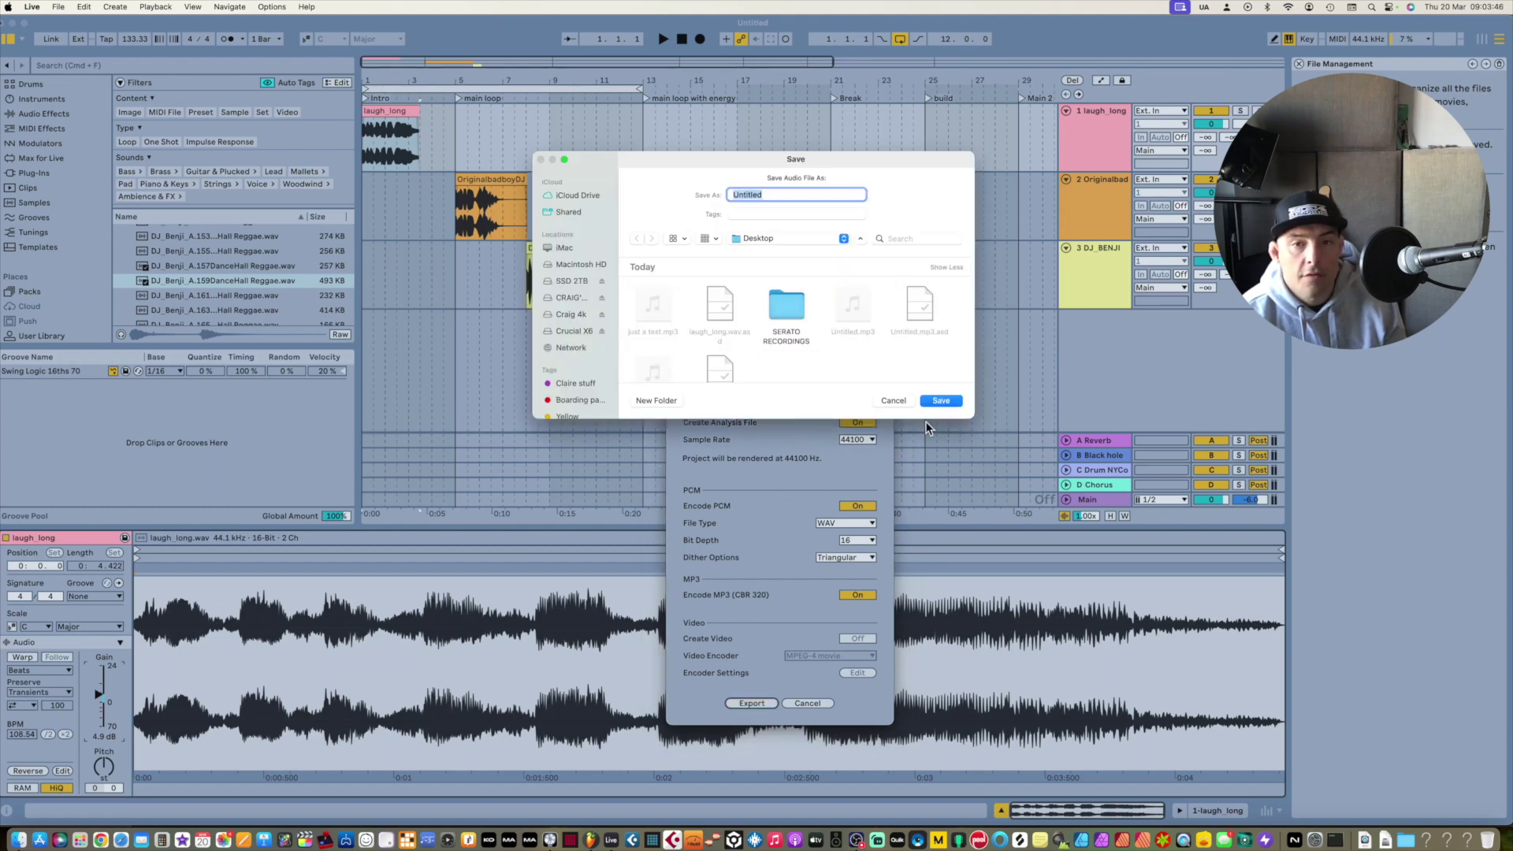
click(892, 401)
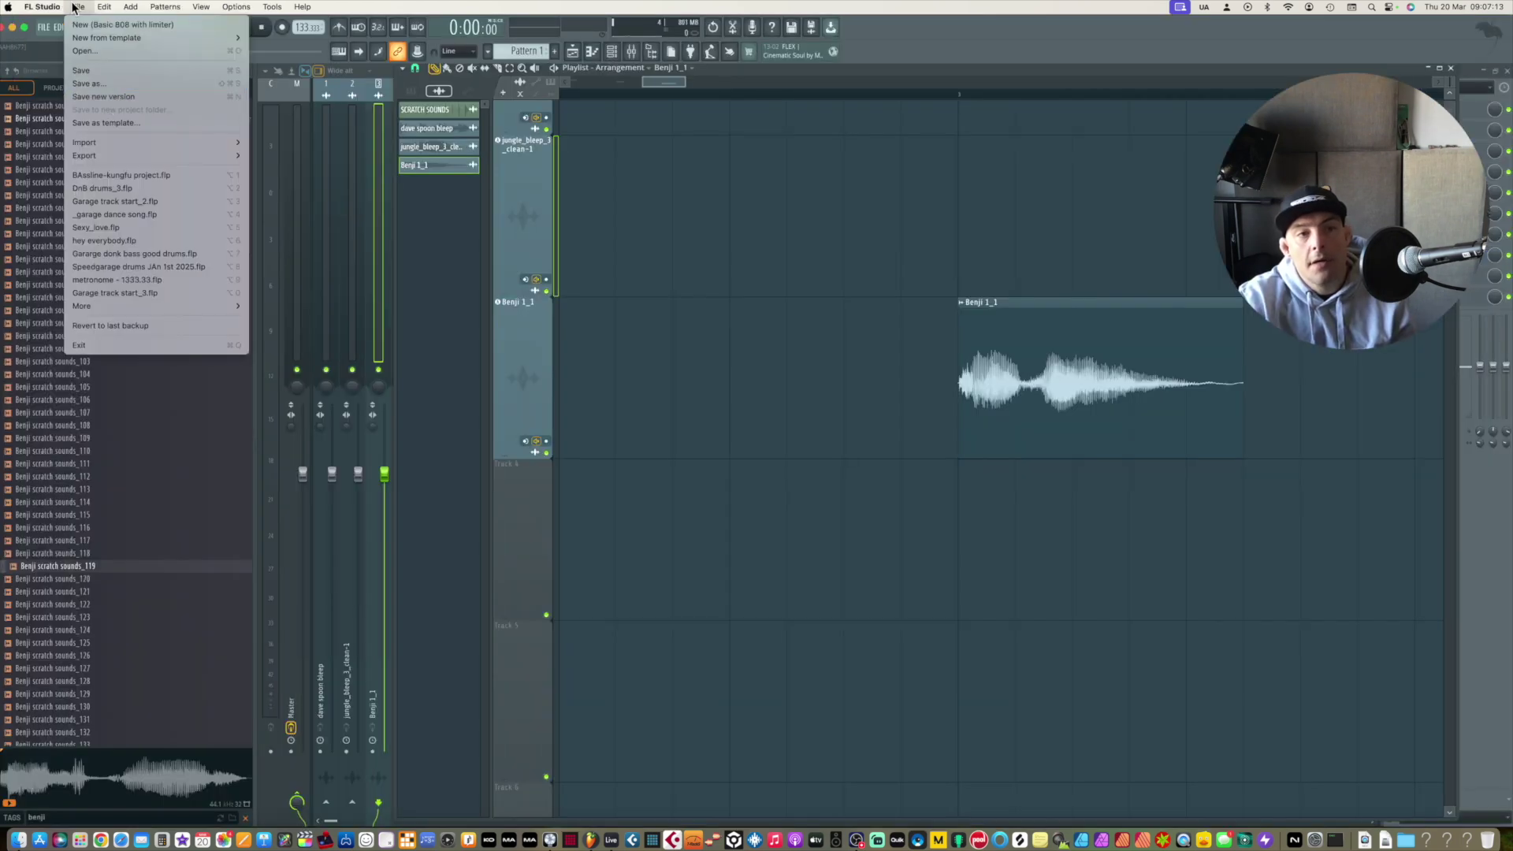
Export the FL Studio project through File > Export > Wave file.
mouse_move(140, 154)
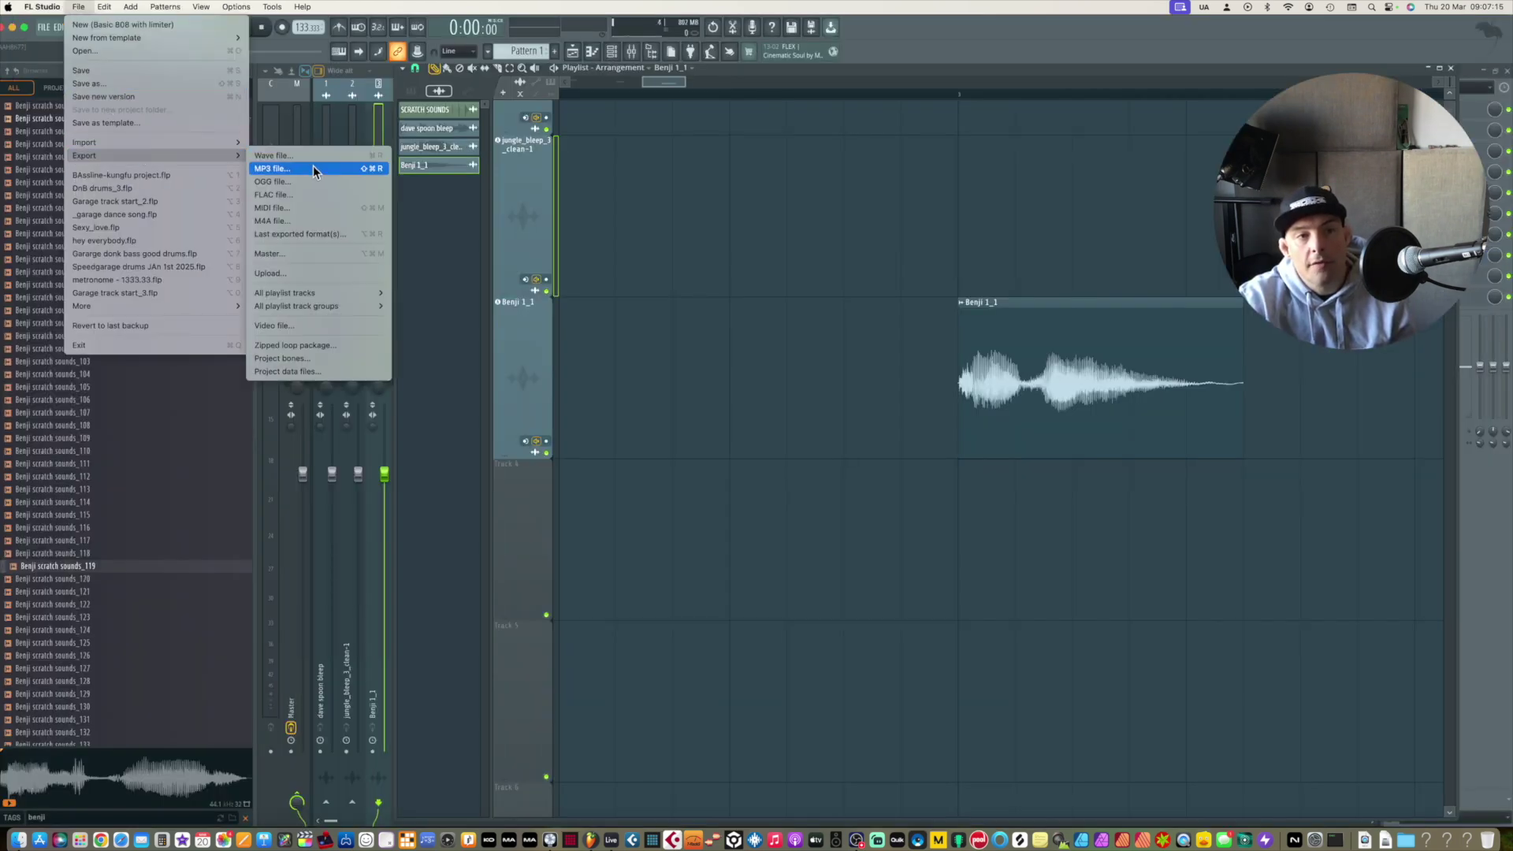
click(312, 159)
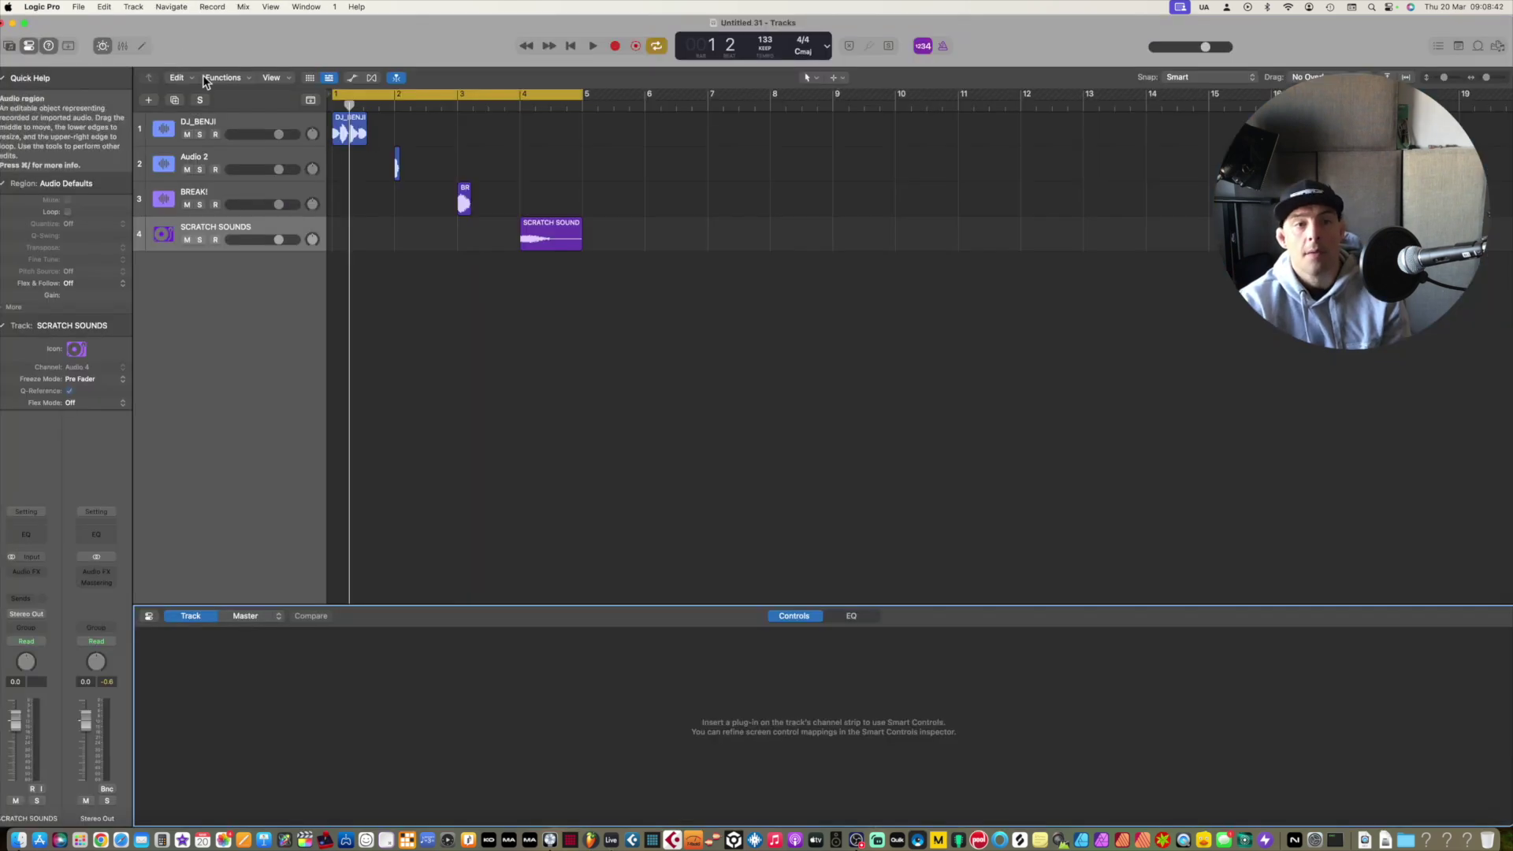
Bounce the Logic project as Project or Section, then move the Desktop window to reveal Serato.
click(79, 7)
mouse_move(121, 309)
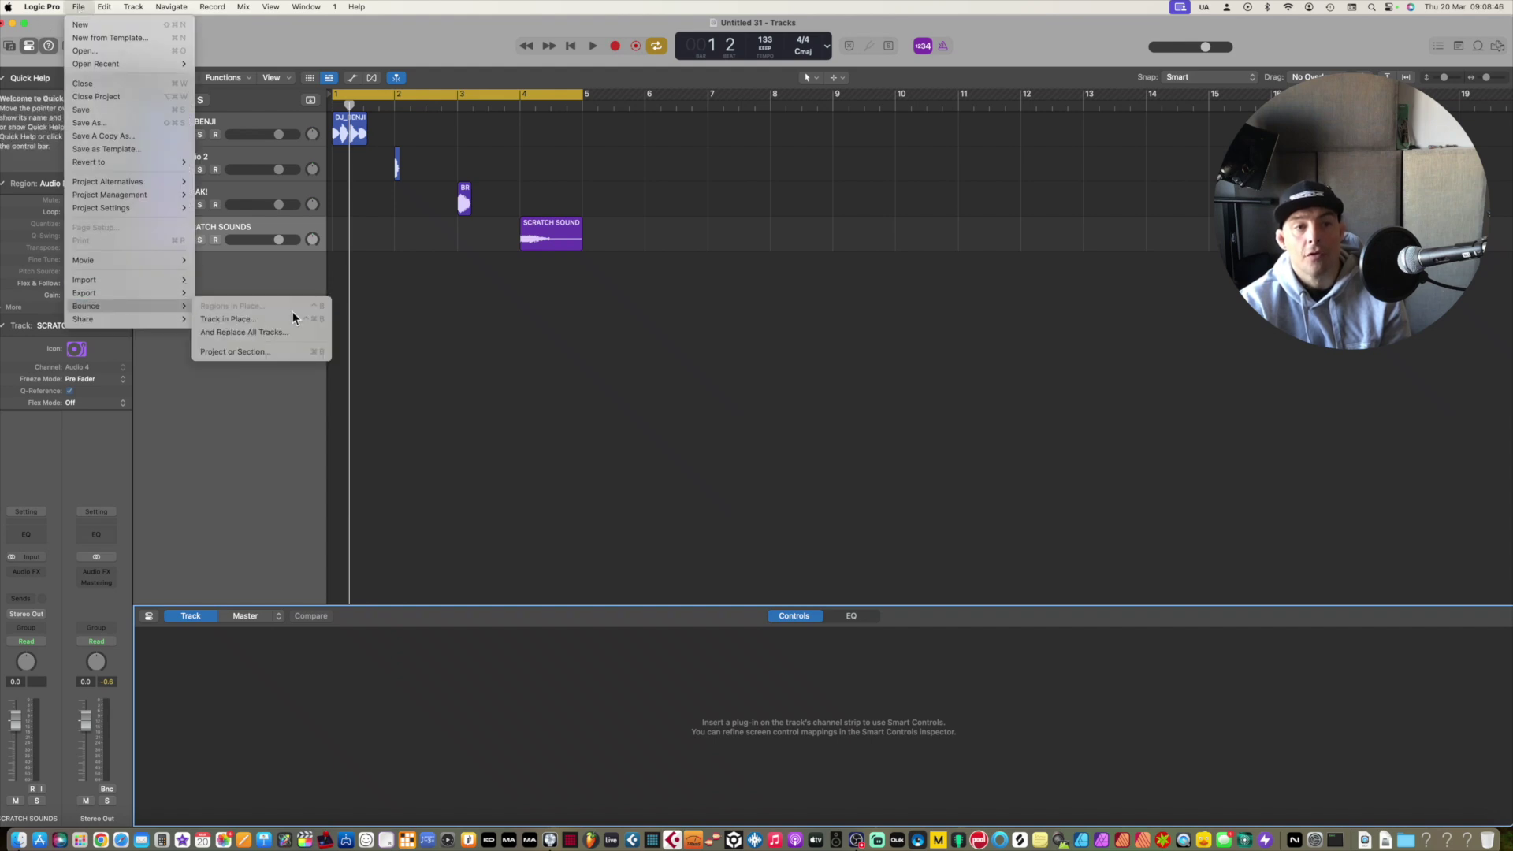
click(290, 353)
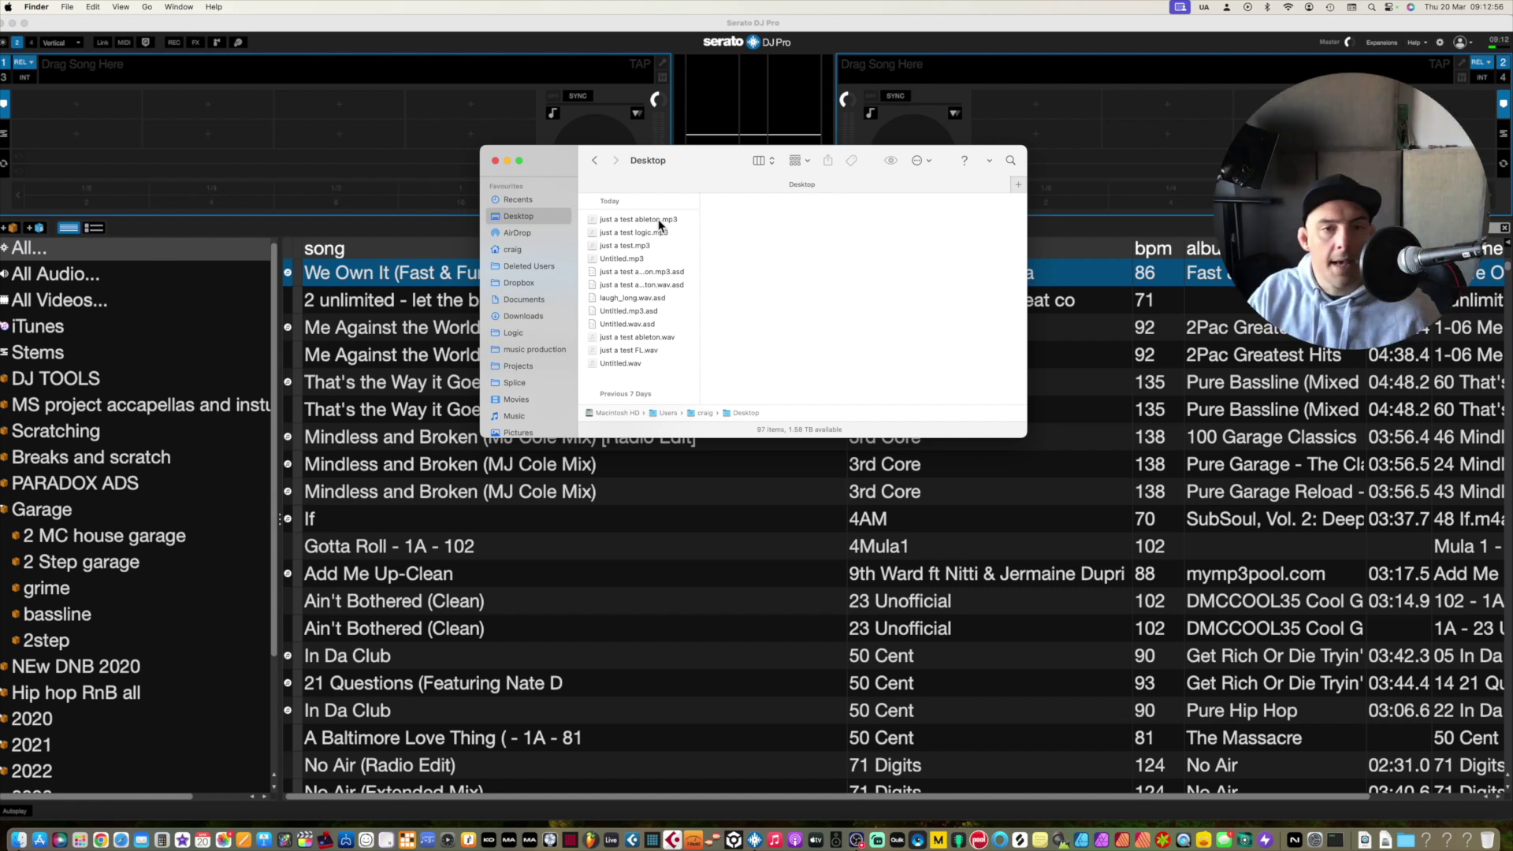
drag(672, 155, 635, 252)
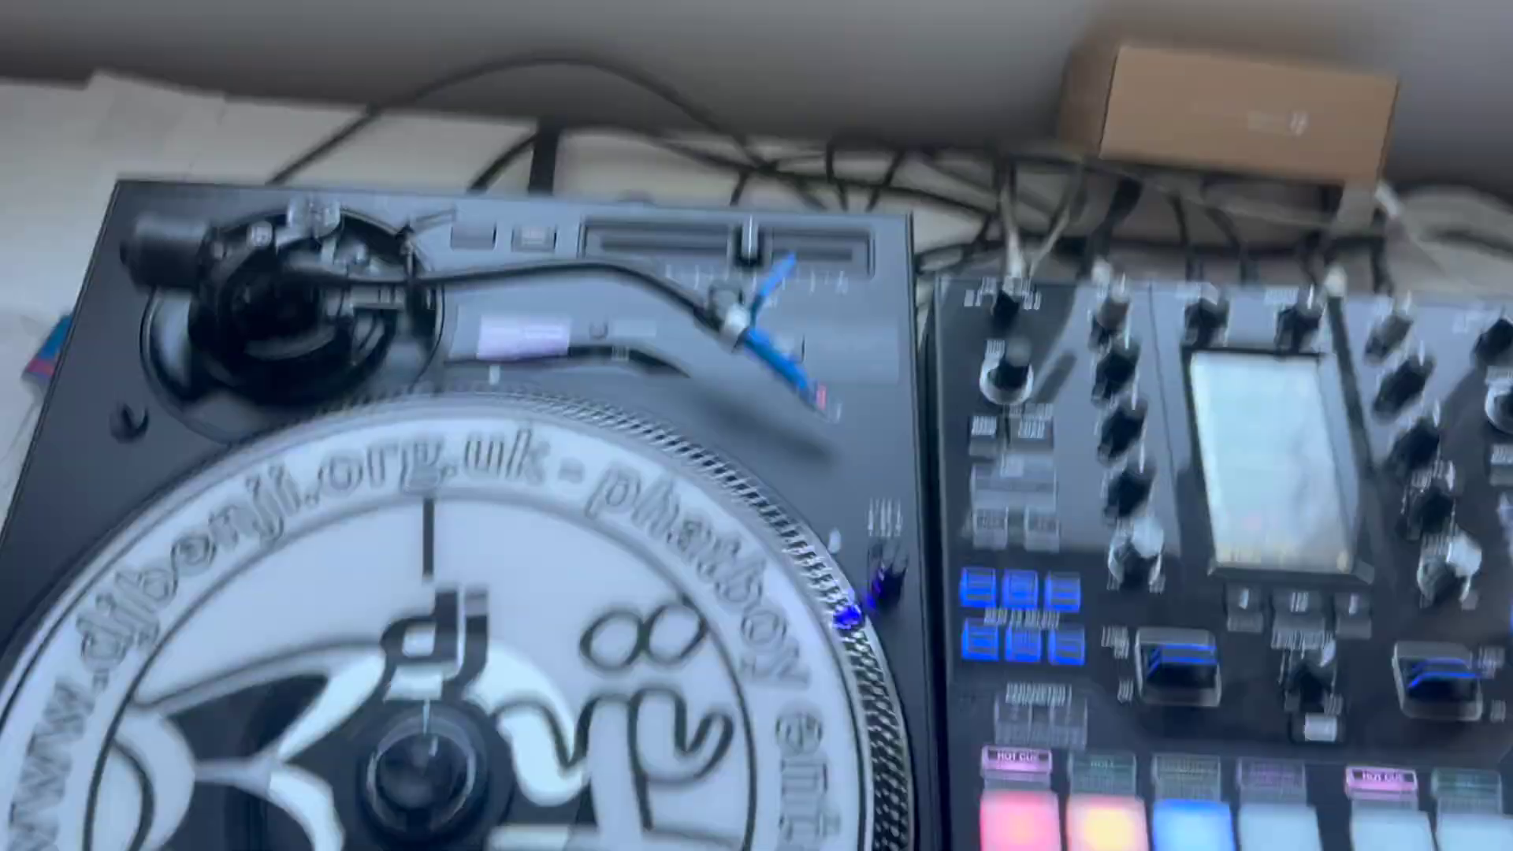